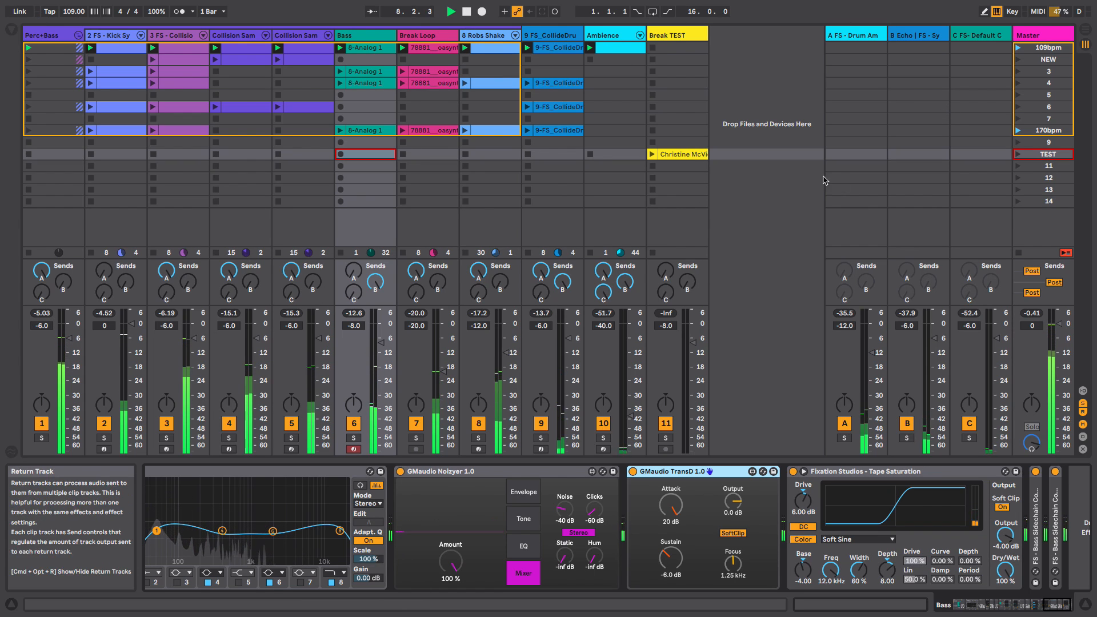
- Stop playback, select the Break TEST track, and launch the TEST scene
key(space)
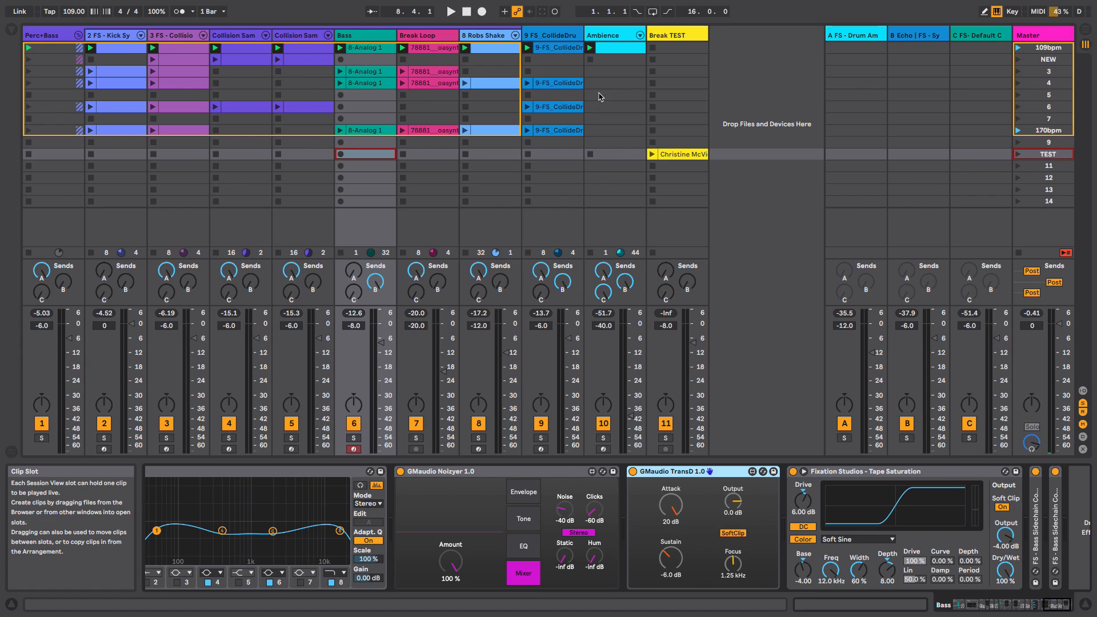
click(678, 36)
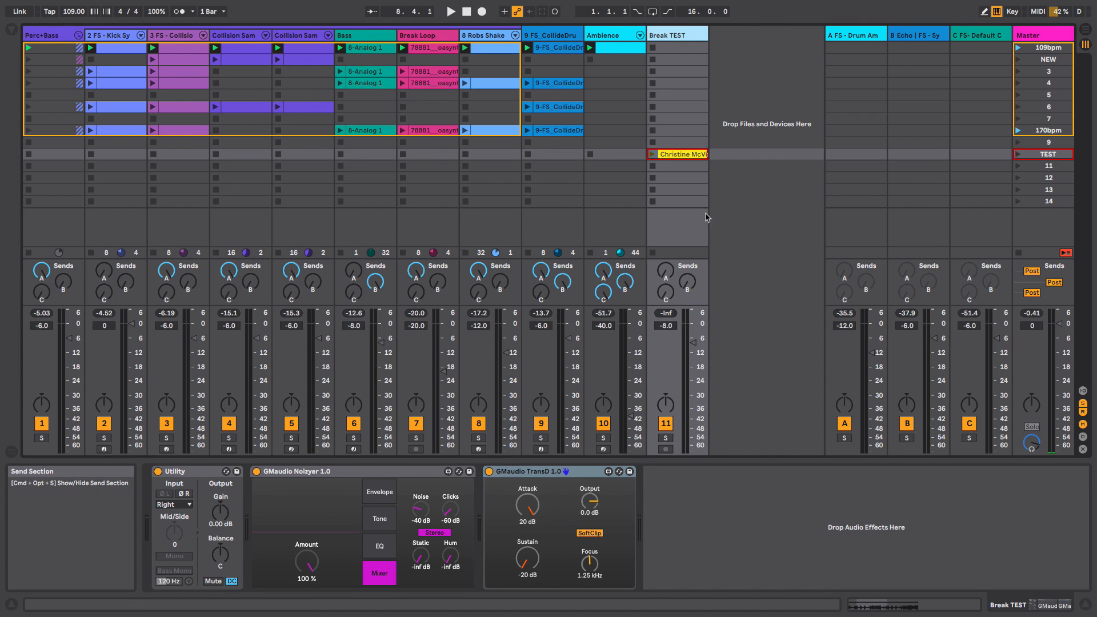
click(1019, 156)
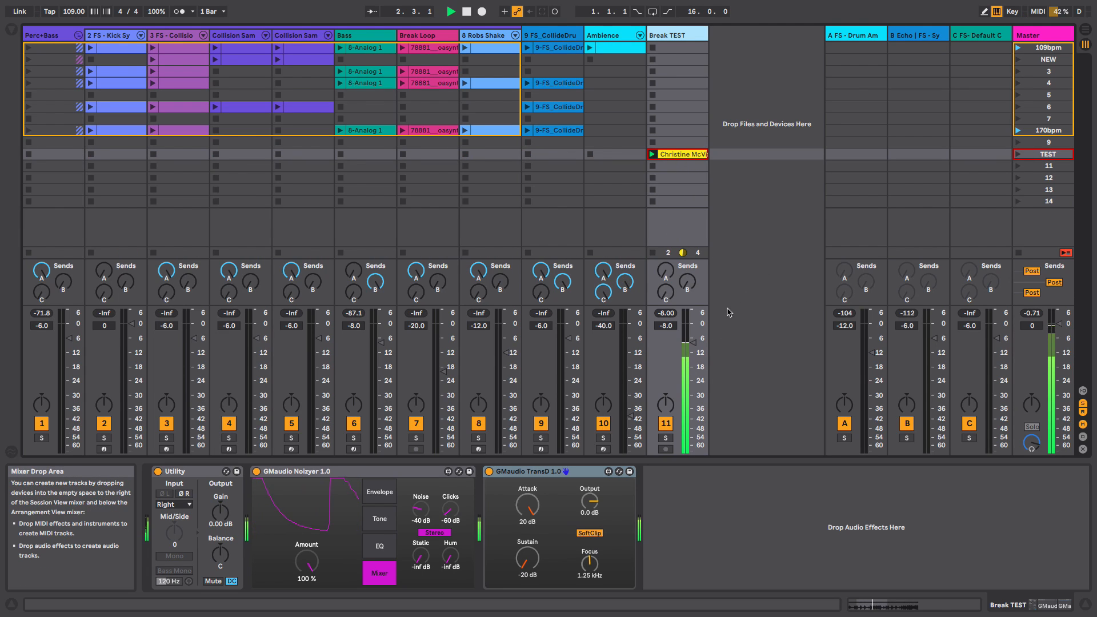
- Bypass the GMaudio Noizyer device and switch it back on to compare the sound
click(256, 471)
key(space)
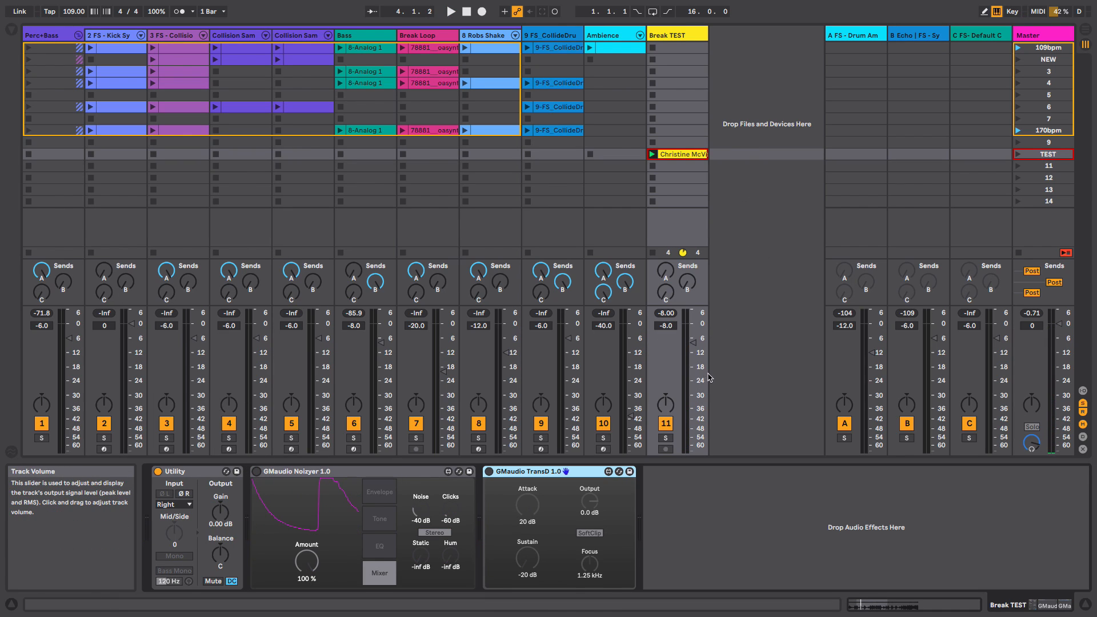
click(419, 477)
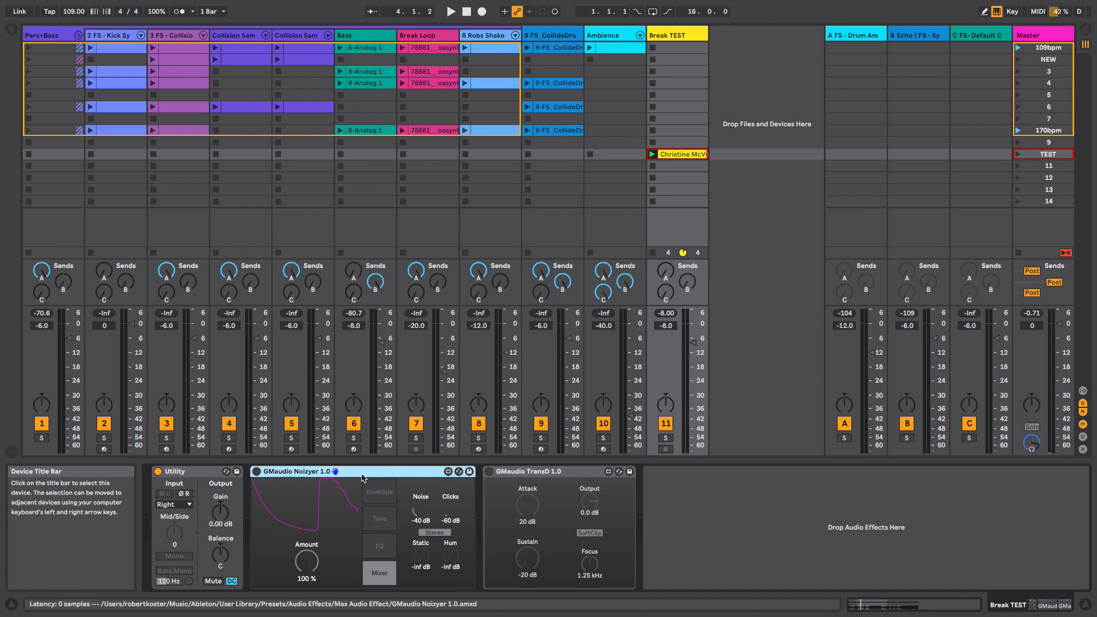
click(257, 471)
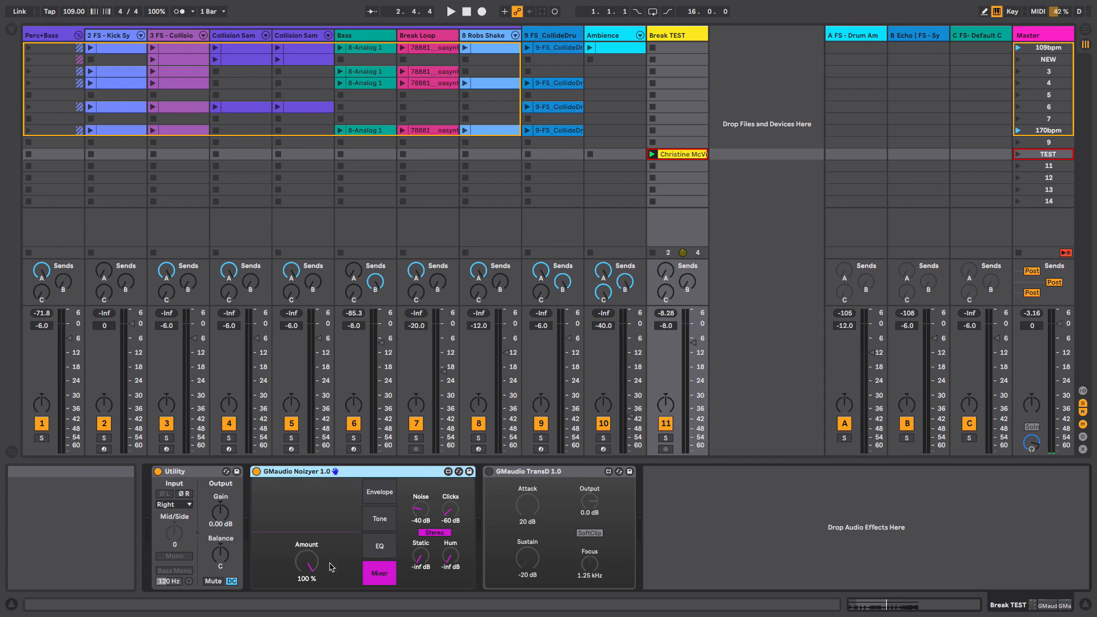
- Set the Noizyer Amount to 0.79 %, Noise to -15 dB and Clicks to -9.0 dB
drag(307, 565, 308, 598)
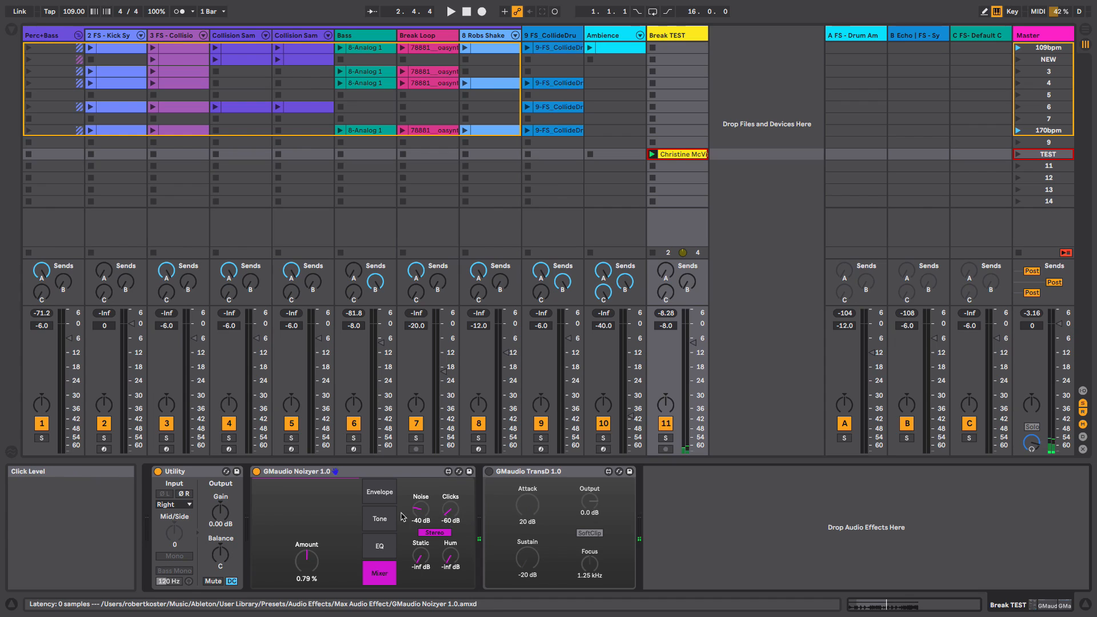
drag(422, 510, 422, 480)
drag(447, 518, 450, 458)
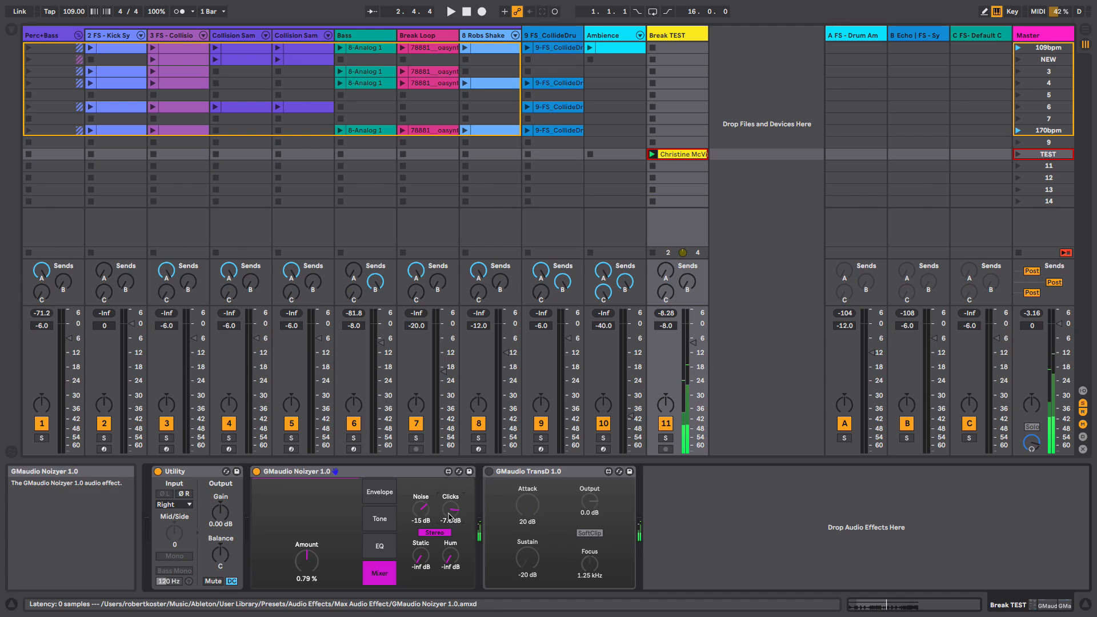
drag(448, 513, 449, 516)
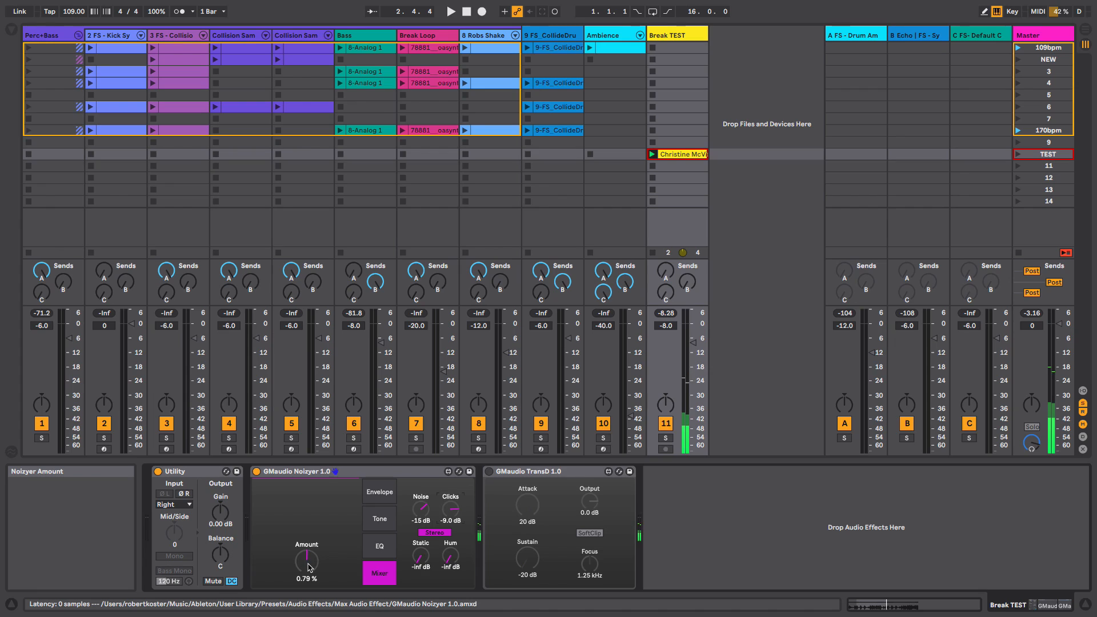
- Sweep the Noizyer Amount to 100 %, -100 % and back to 100 % while toggling playback
drag(307, 566, 307, 491)
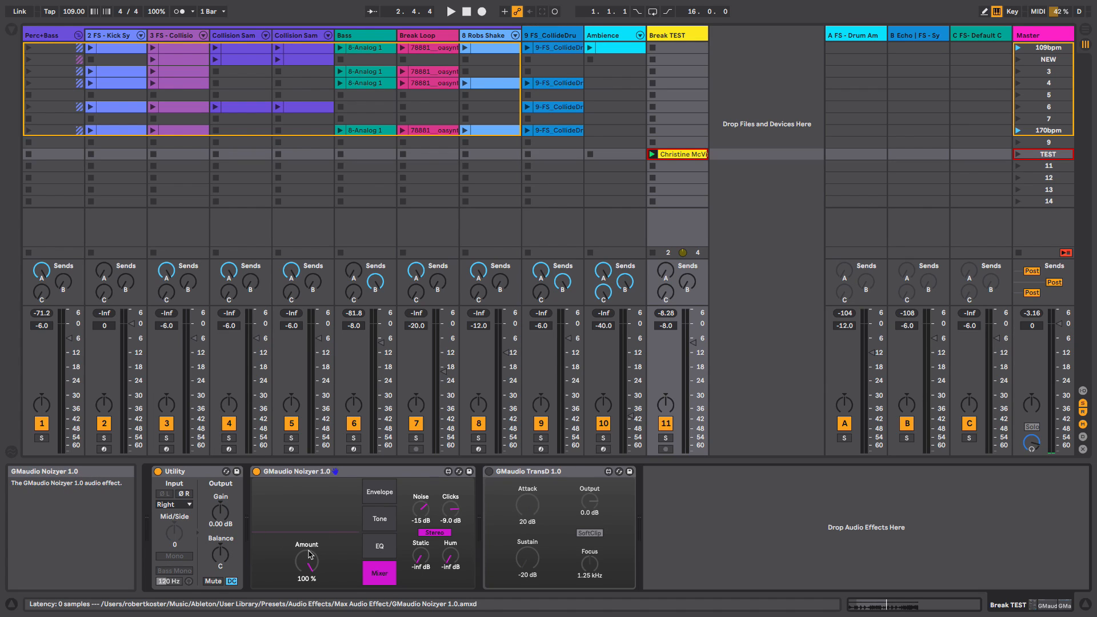
drag(308, 566, 307, 594)
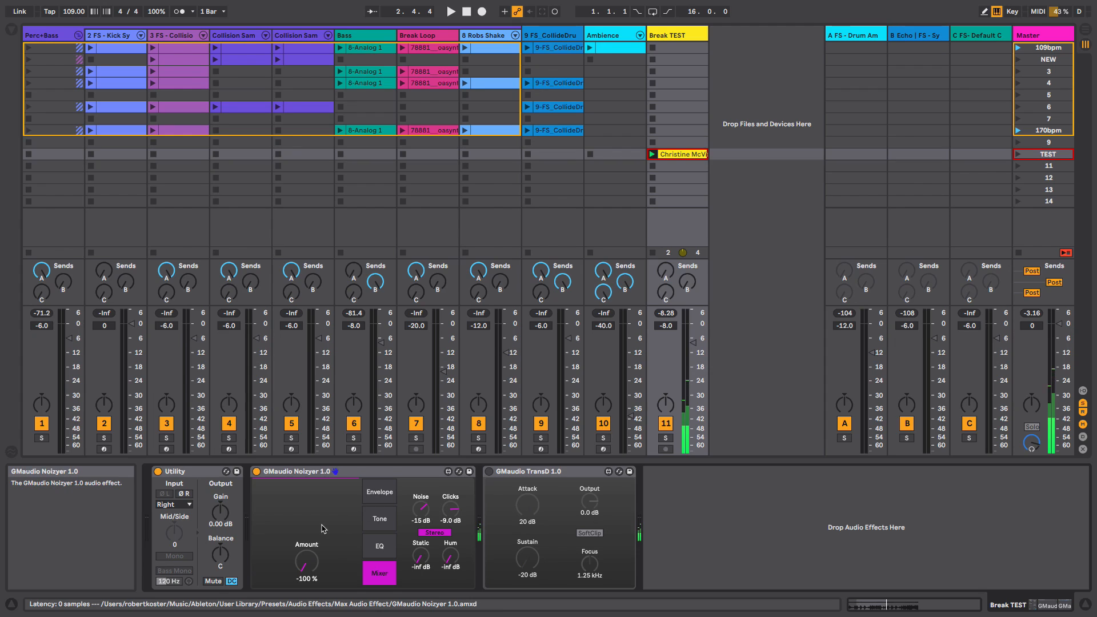
key(space)
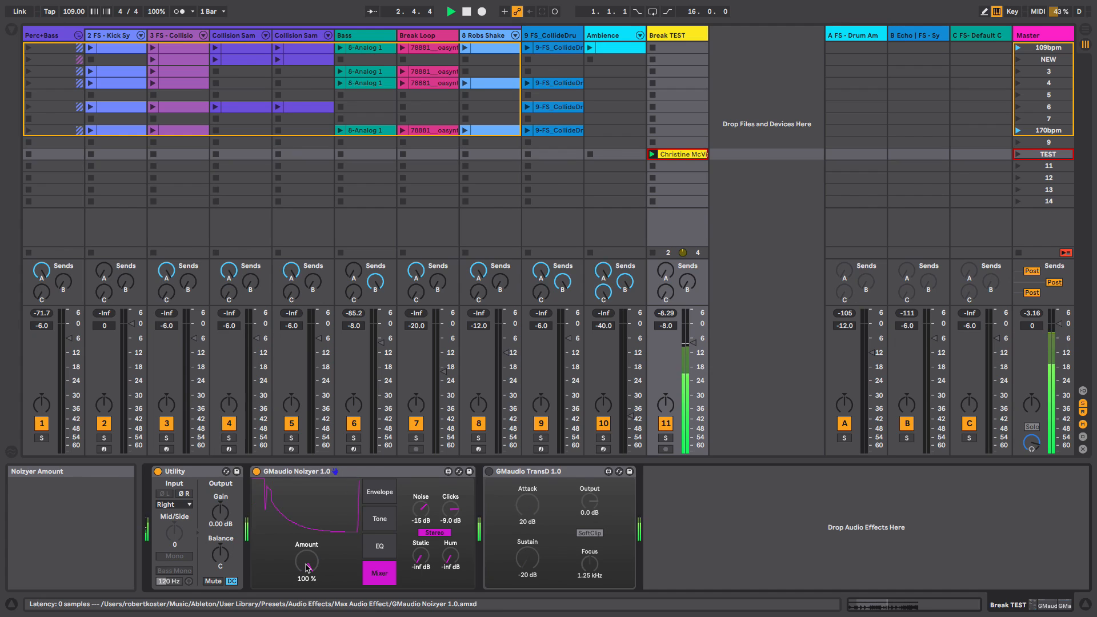
drag(306, 565, 308, 567)
key(space)
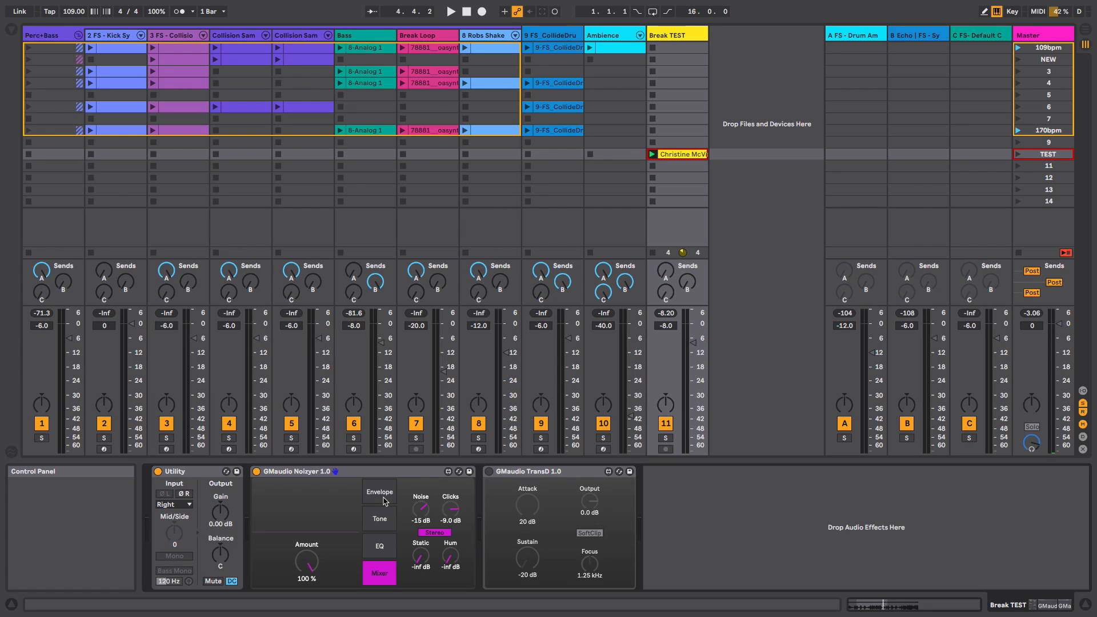
- Open the Envelope page and audition the Attack and Release settings while toggling playback
click(384, 500)
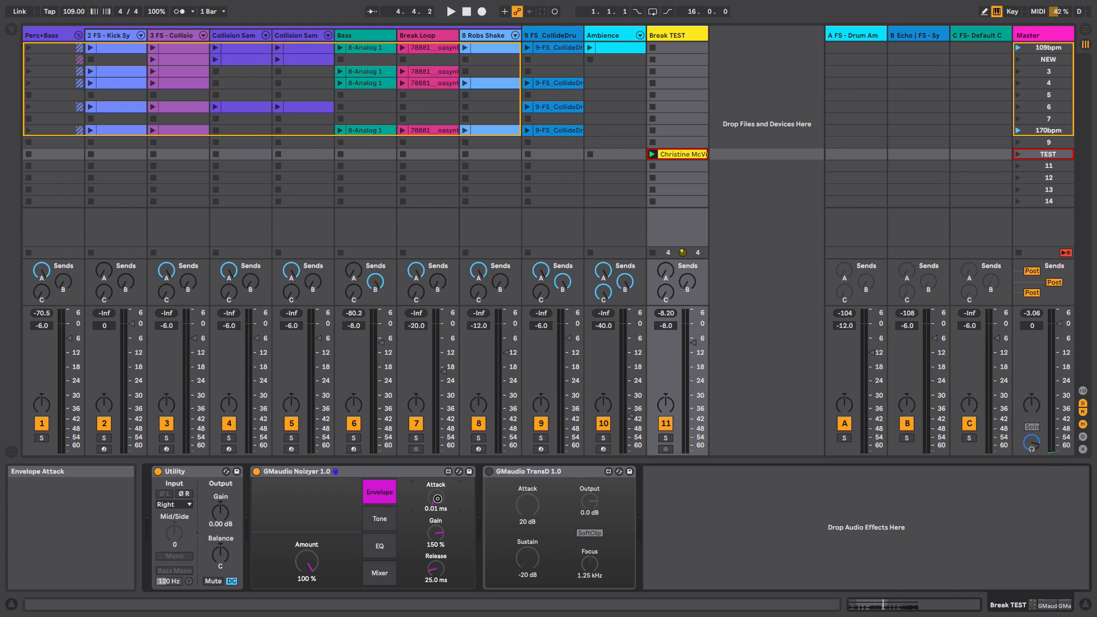
mouse_move(437, 498)
mouse_down()
mouse_move(436, 451)
mouse_move(437, 506)
mouse_up()
key(space)
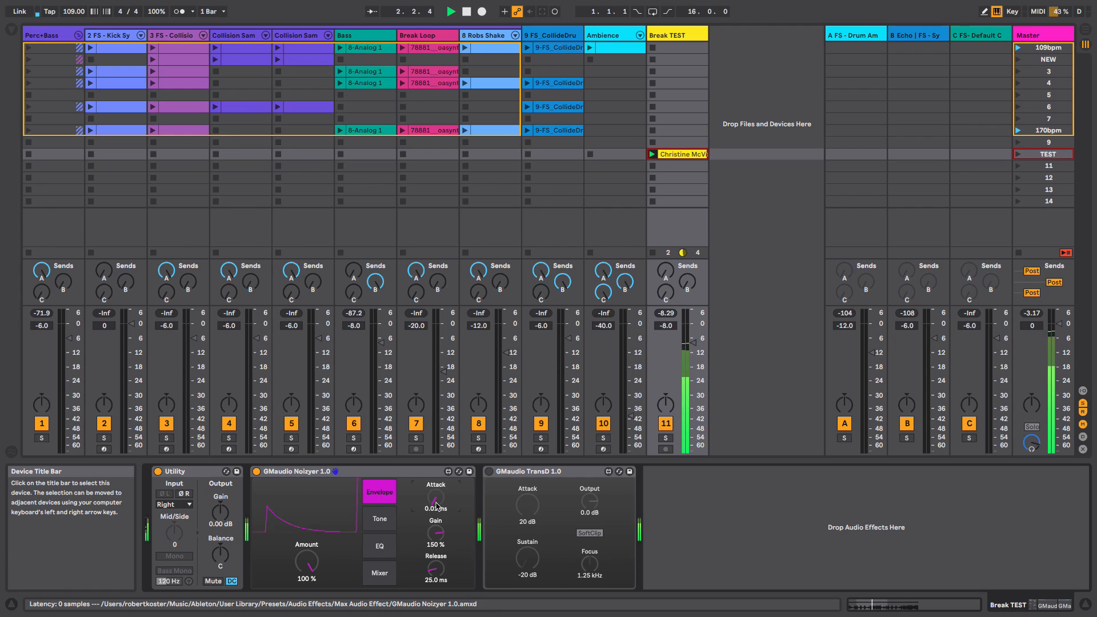
key(space)
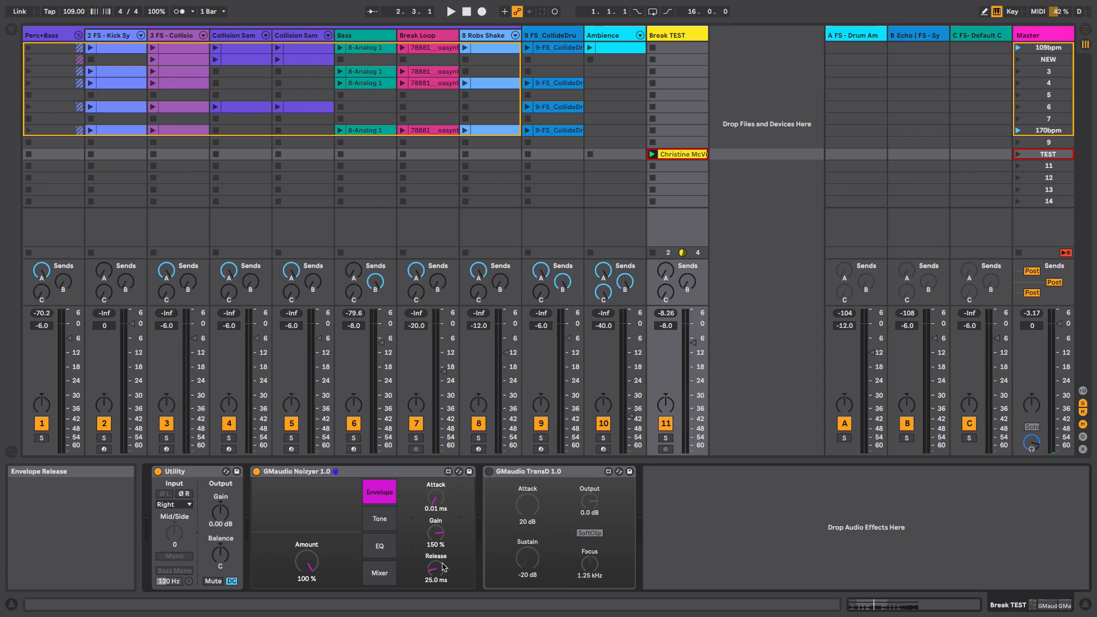
key(space)
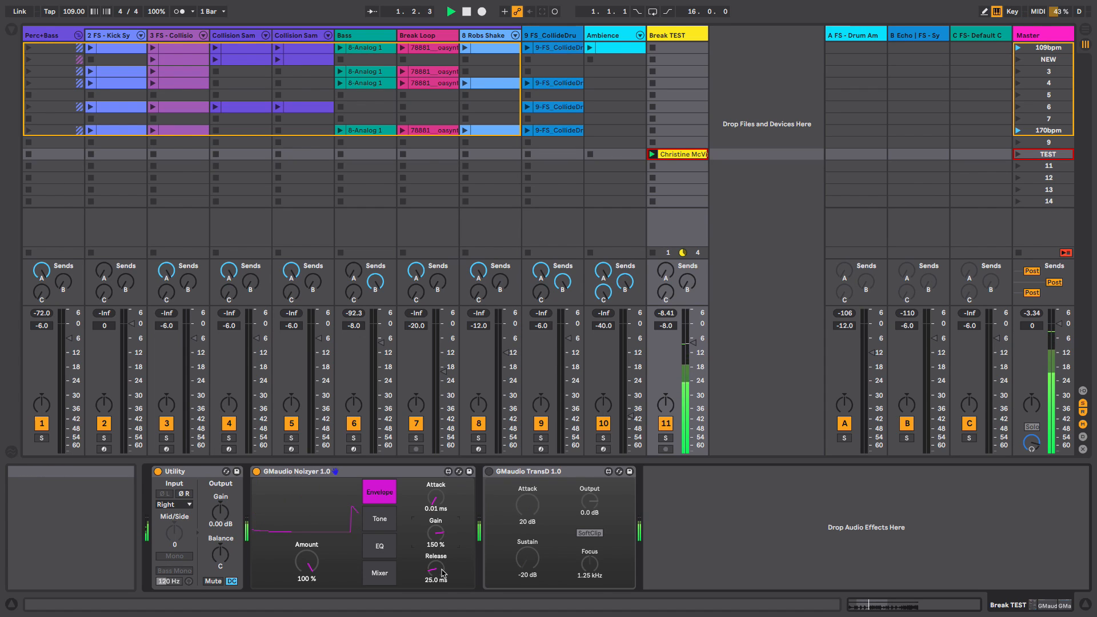
mouse_move(437, 571)
mouse_down()
mouse_move(429, 520)
mouse_move(430, 576)
mouse_up()
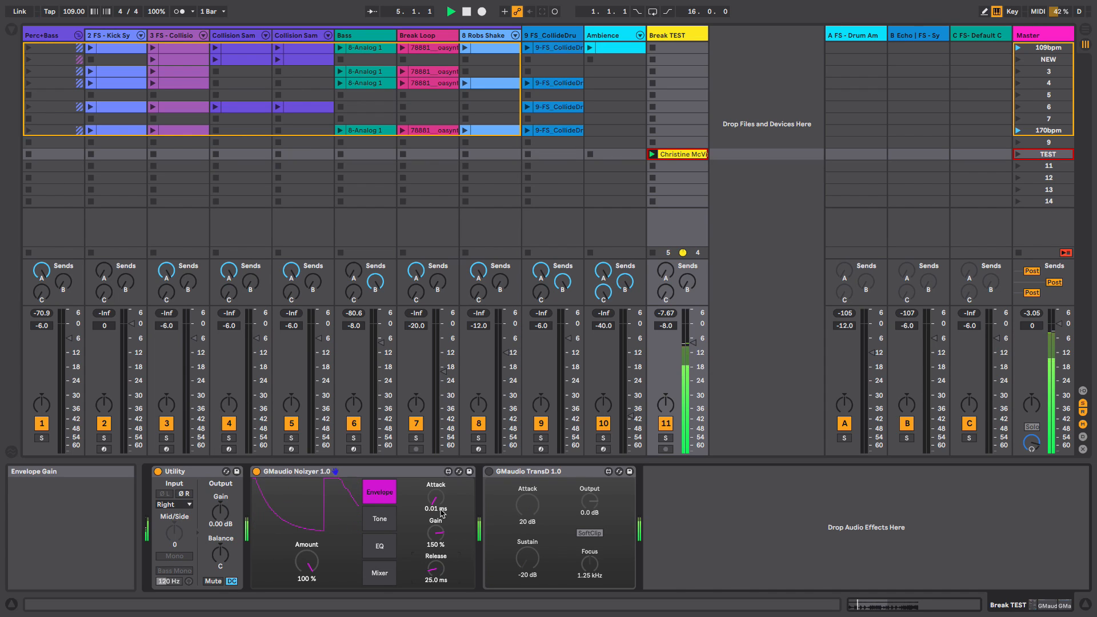
key(space)
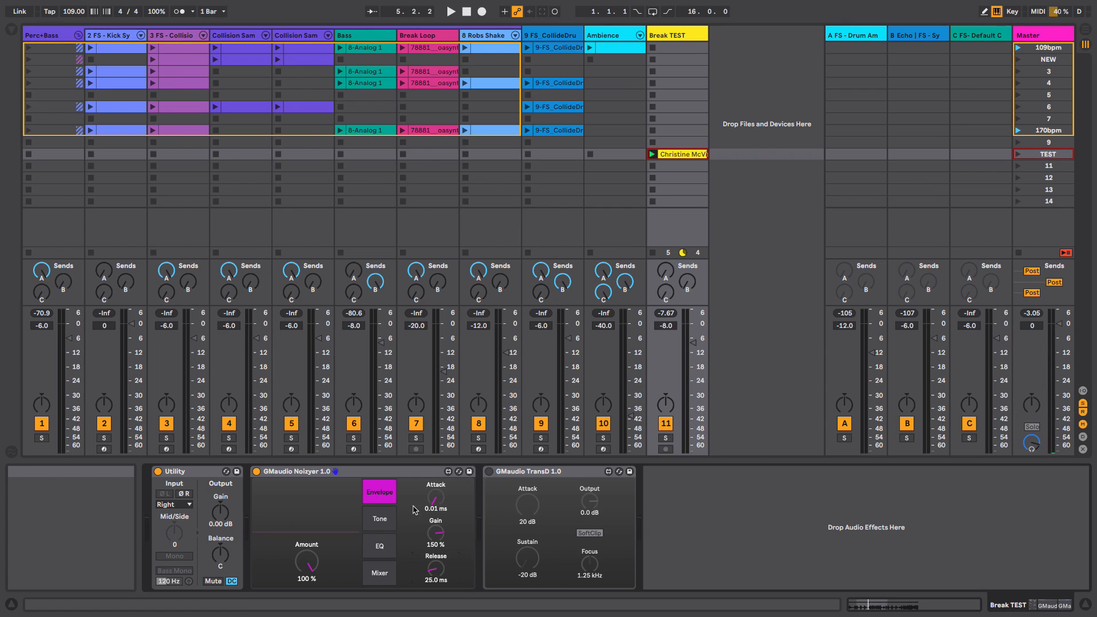
key(space)
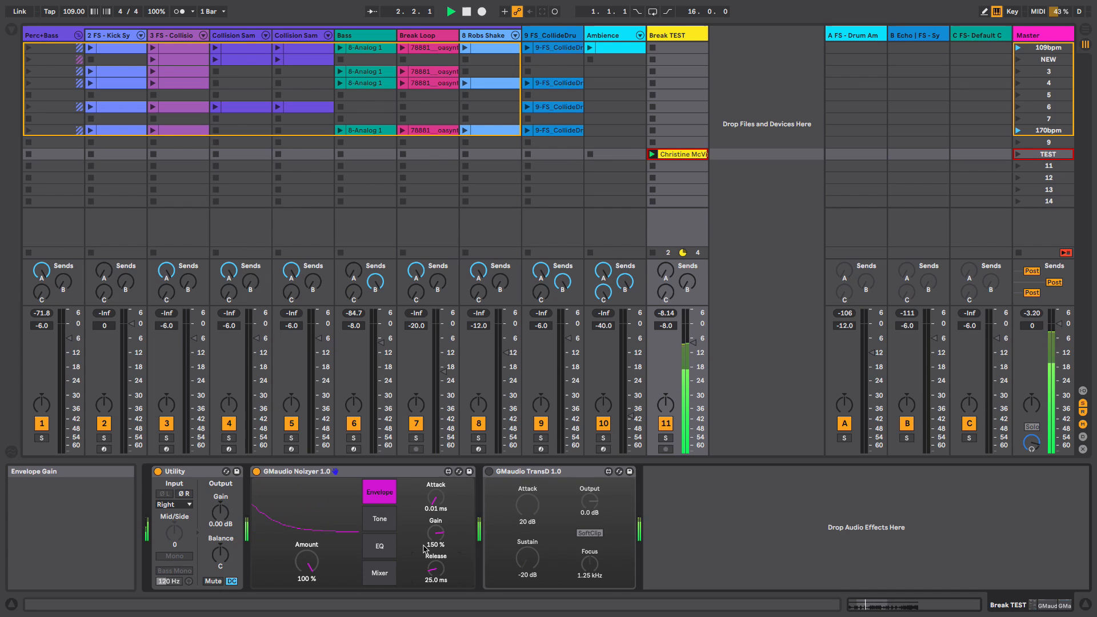
key(space)
- Open the Tone page and set the Noizyer Amount to 0.79 %
click(388, 520)
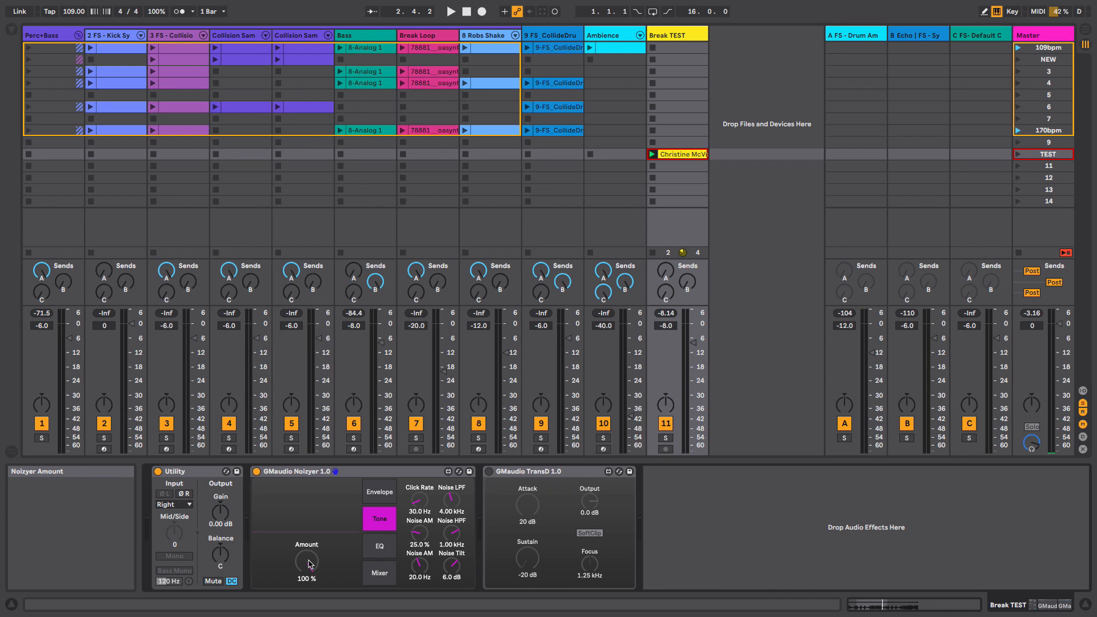
drag(311, 564, 314, 593)
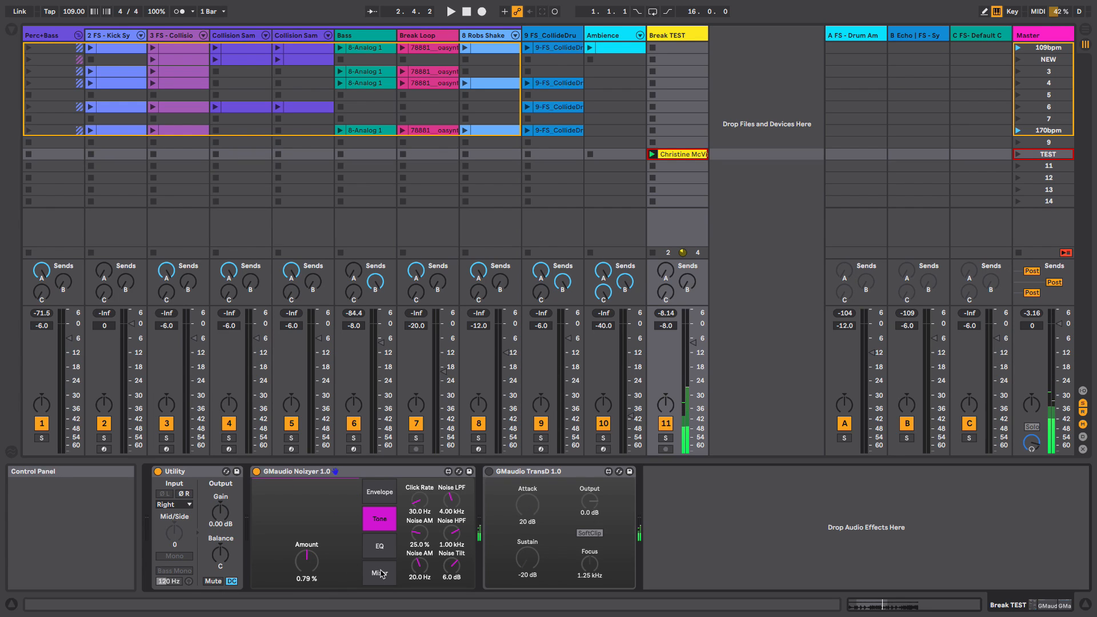
- On the Mixer page, set Noise to -inf dB and Clicks to 0.0 dB
click(380, 573)
drag(423, 509, 448, 500)
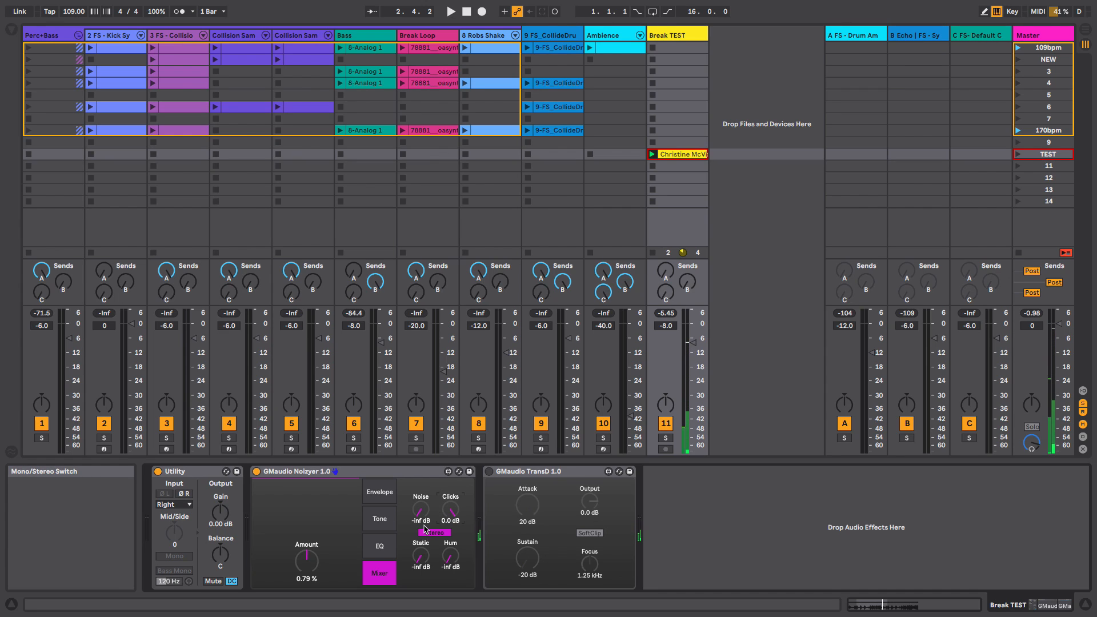
- On the Tone page, set the Click Rate to 3.94 Hz
click(382, 520)
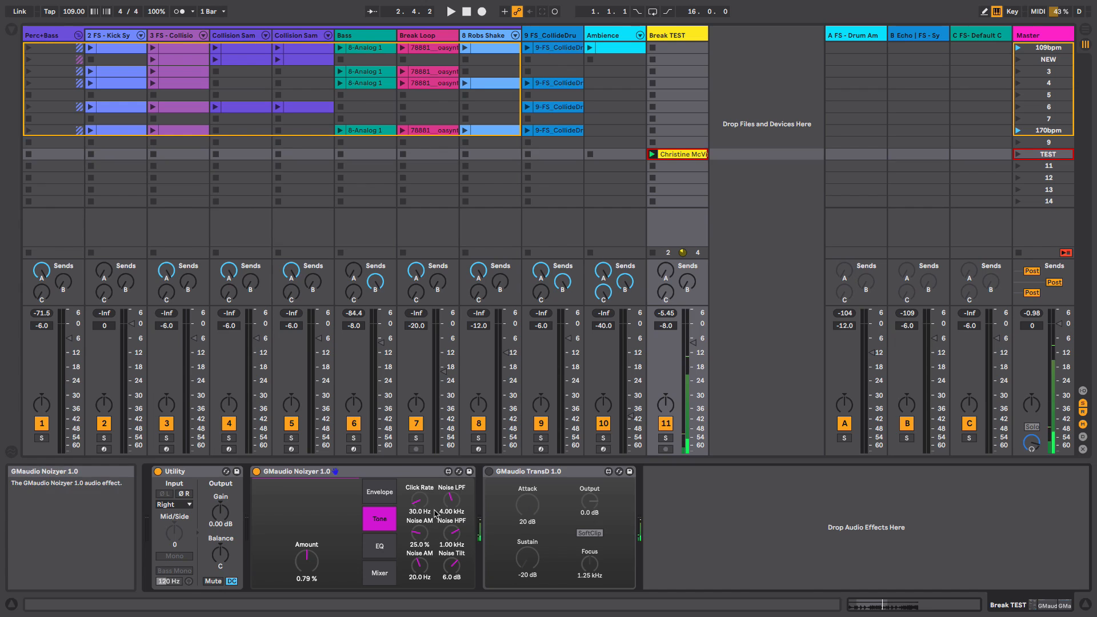
drag(420, 501, 419, 433)
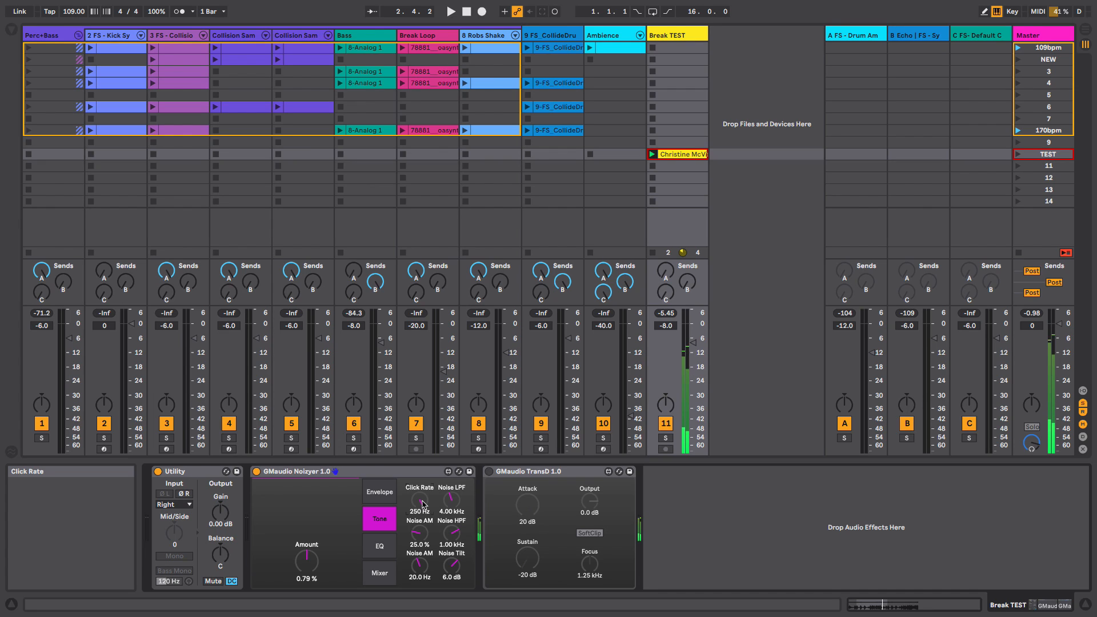
drag(422, 503, 424, 523)
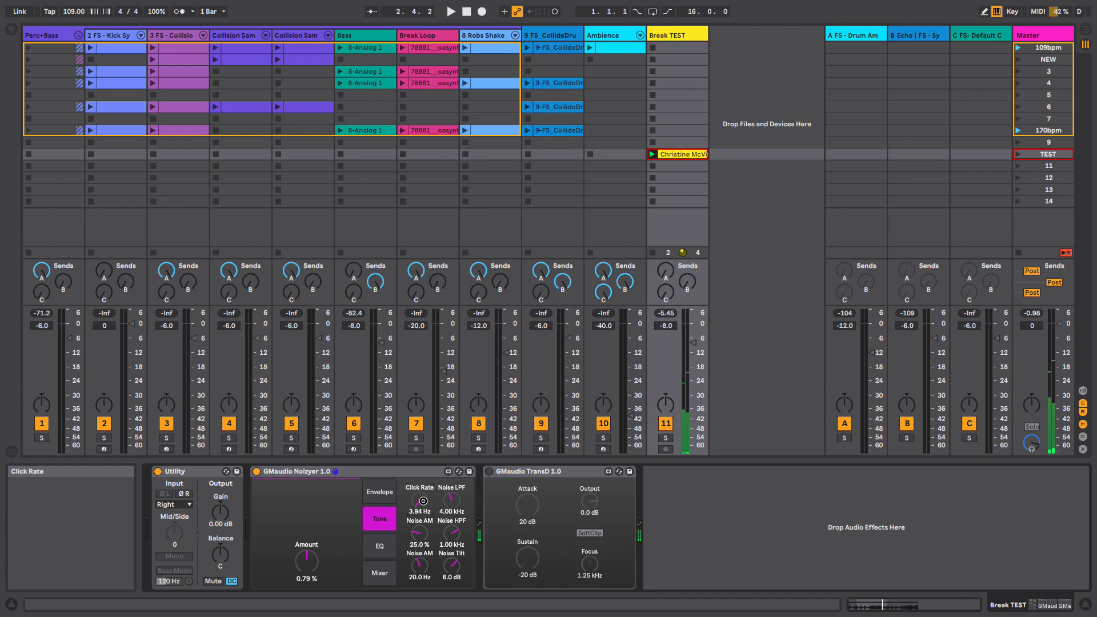
- On the Mixer page, set Clicks to -inf dB and Noise to -16 dB
click(379, 572)
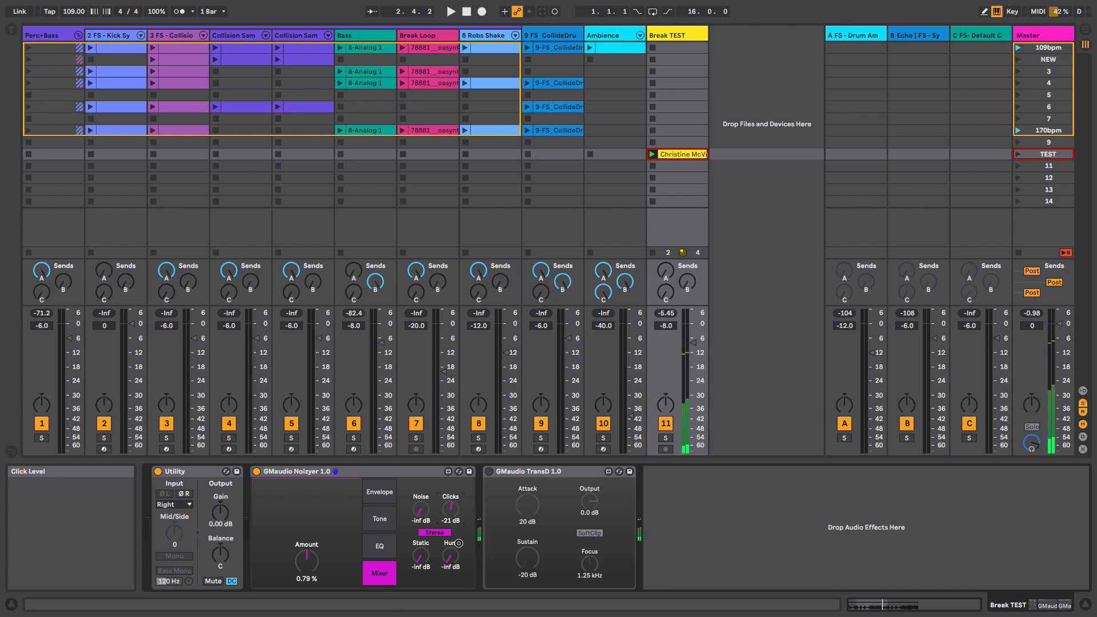
drag(454, 512, 460, 591)
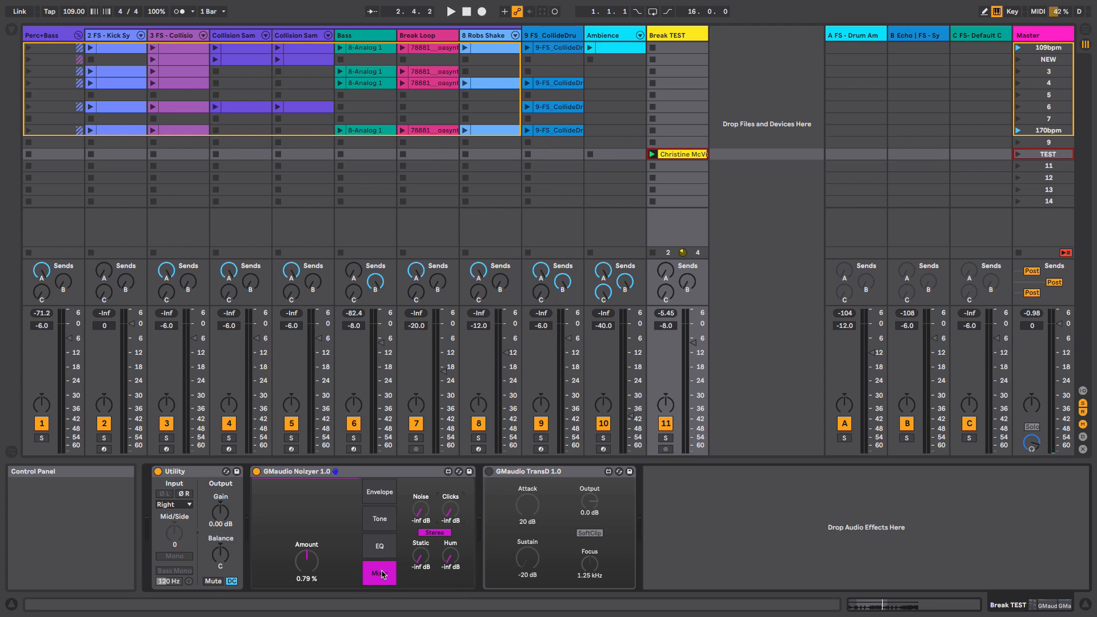
click(388, 515)
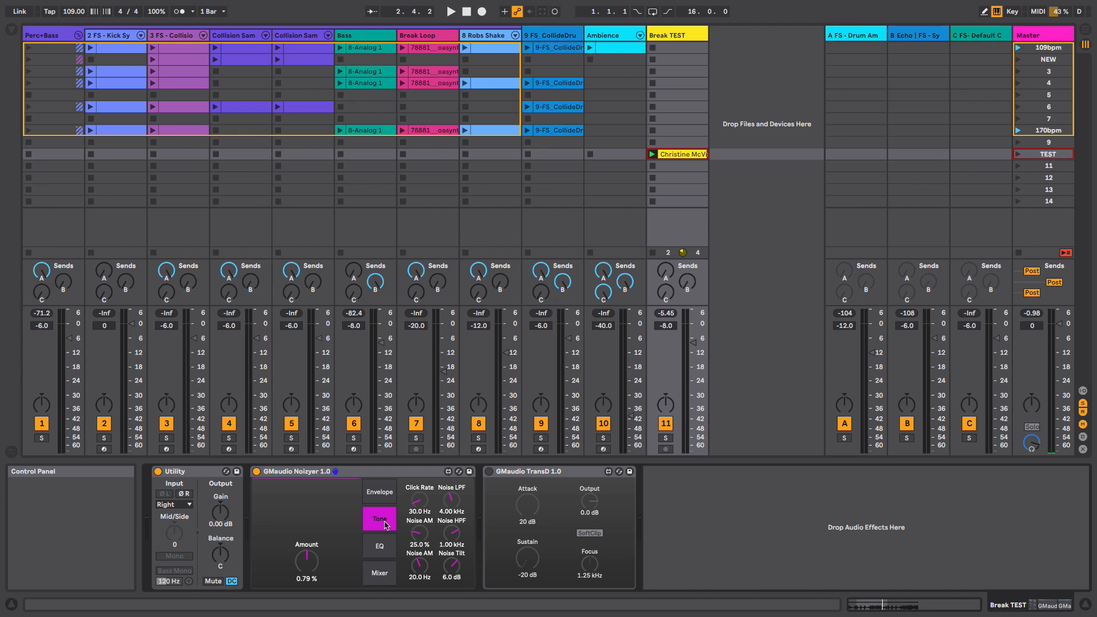
click(390, 569)
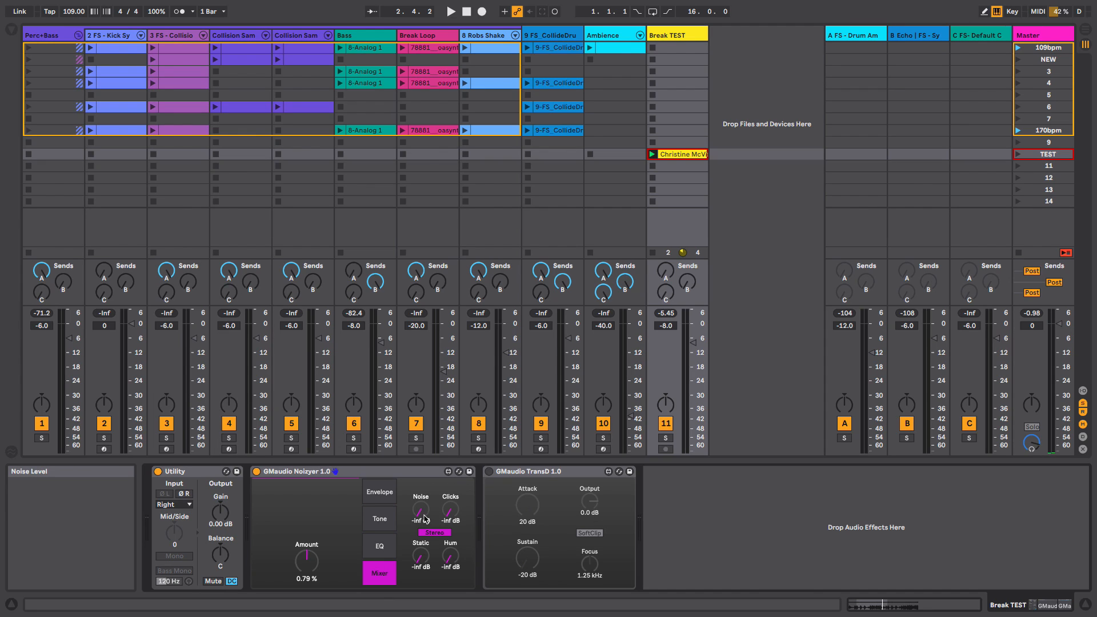
drag(421, 510, 420, 475)
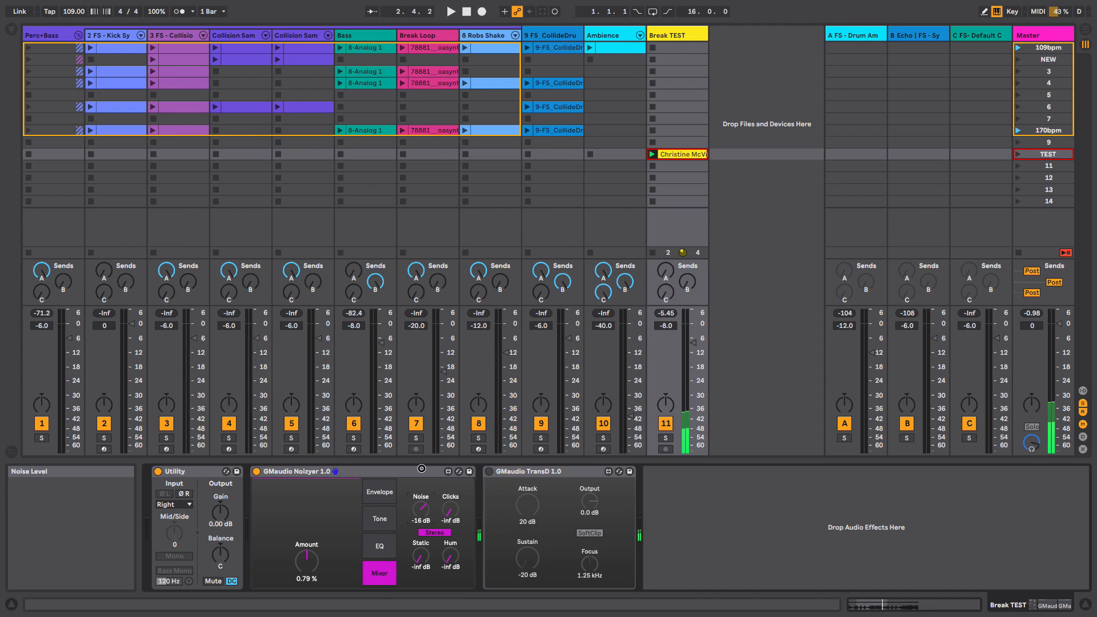
- Try different Noise AM depth and rate settings on the Tone page
click(379, 519)
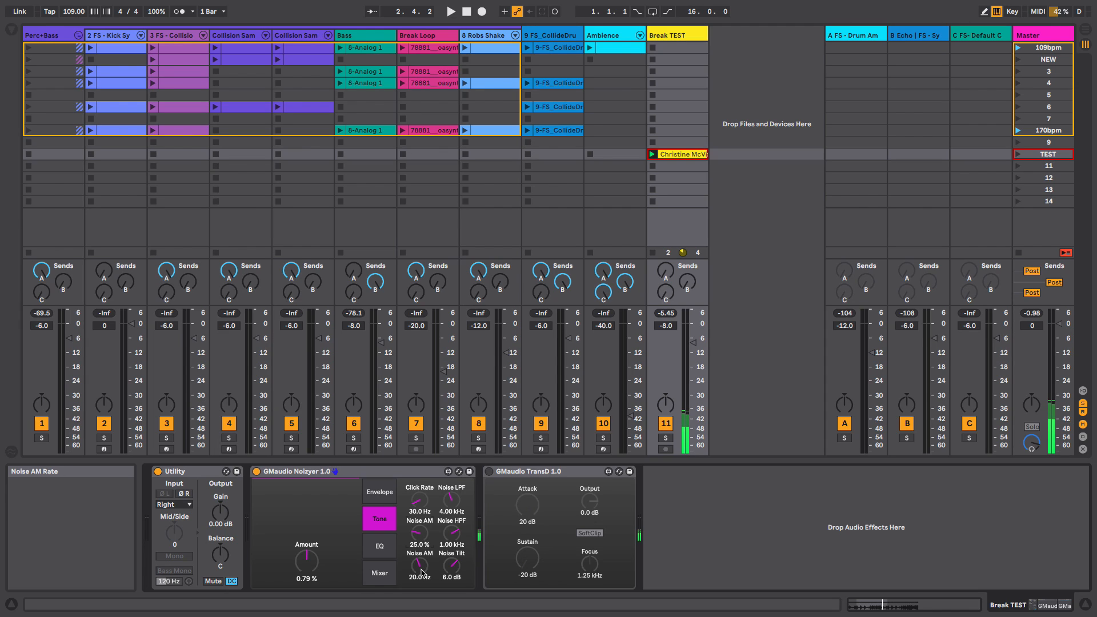
drag(424, 542, 418, 504)
drag(422, 560, 423, 522)
drag(422, 535, 423, 513)
drag(421, 566, 424, 611)
drag(421, 536, 426, 565)
- Try changing Noise LPF and Noise HPF, reset both to defaults, and set Noise Tilt to -10 dB
mouse_move(453, 502)
mouse_down()
mouse_move(451, 445)
mouse_move(454, 505)
mouse_up()
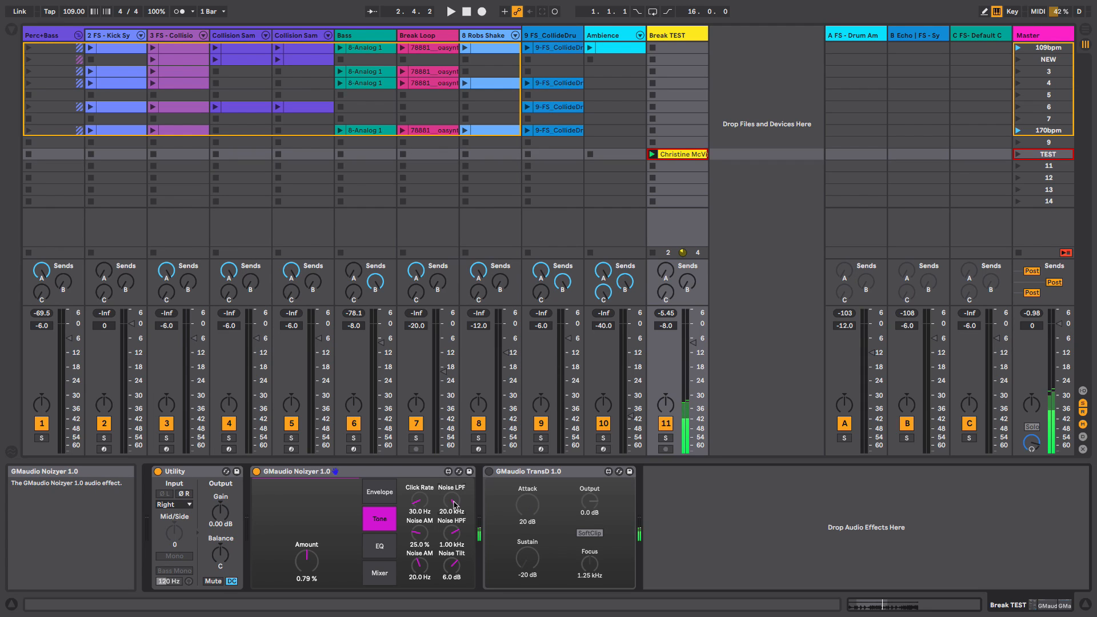
double_click(454, 504)
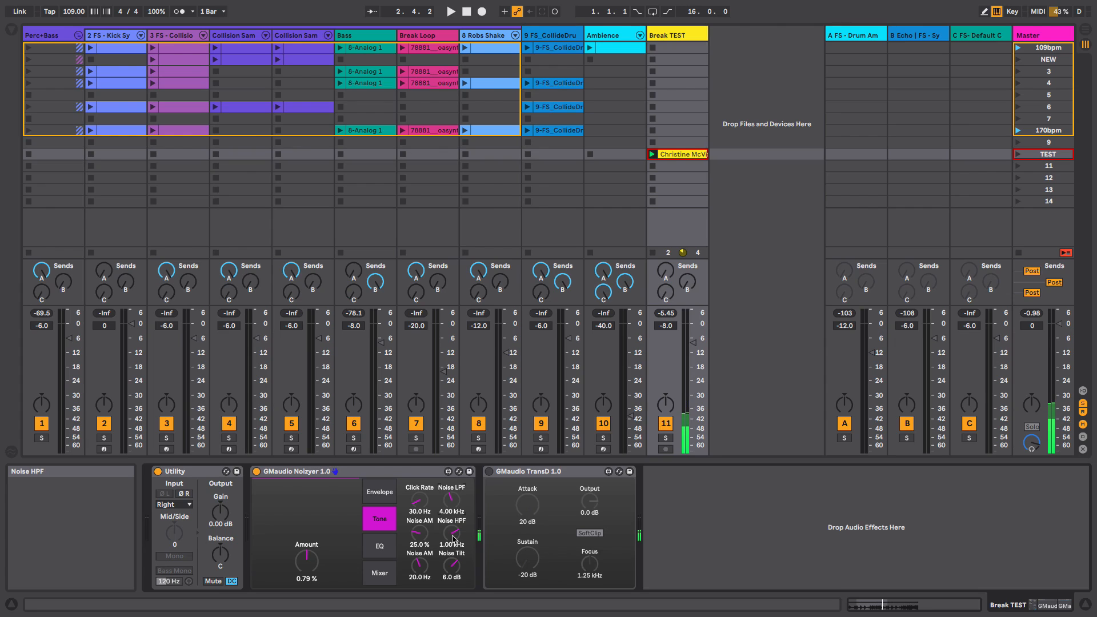
drag(453, 538, 461, 603)
double_click(453, 536)
drag(455, 565, 456, 591)
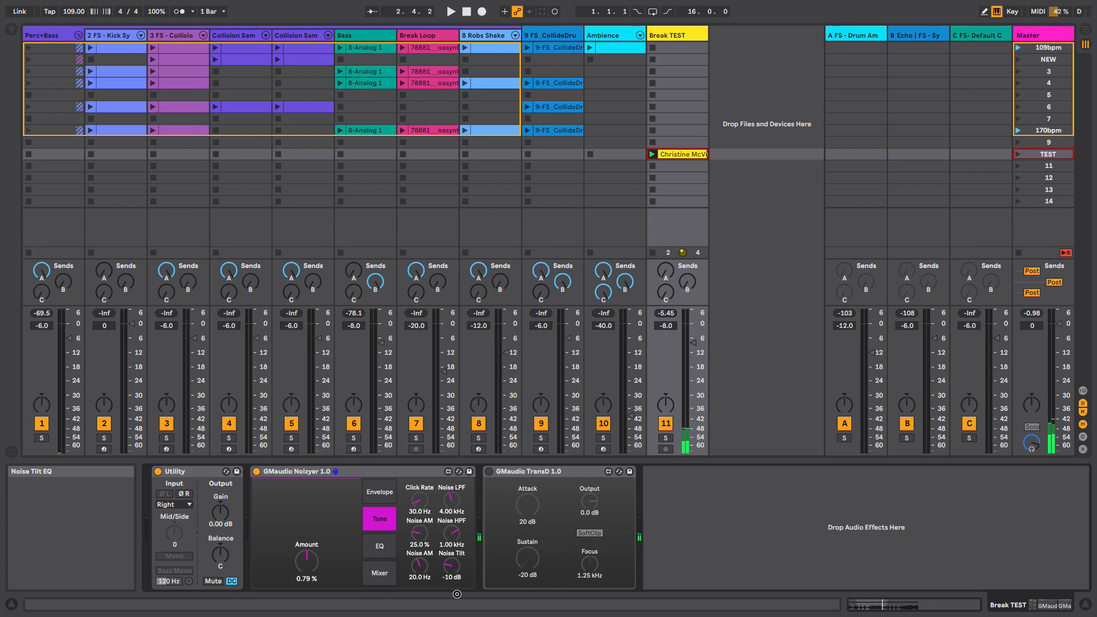
- On the Tone page, set Noise Tilt to 6.0 dB
drag(457, 594, 457, 568)
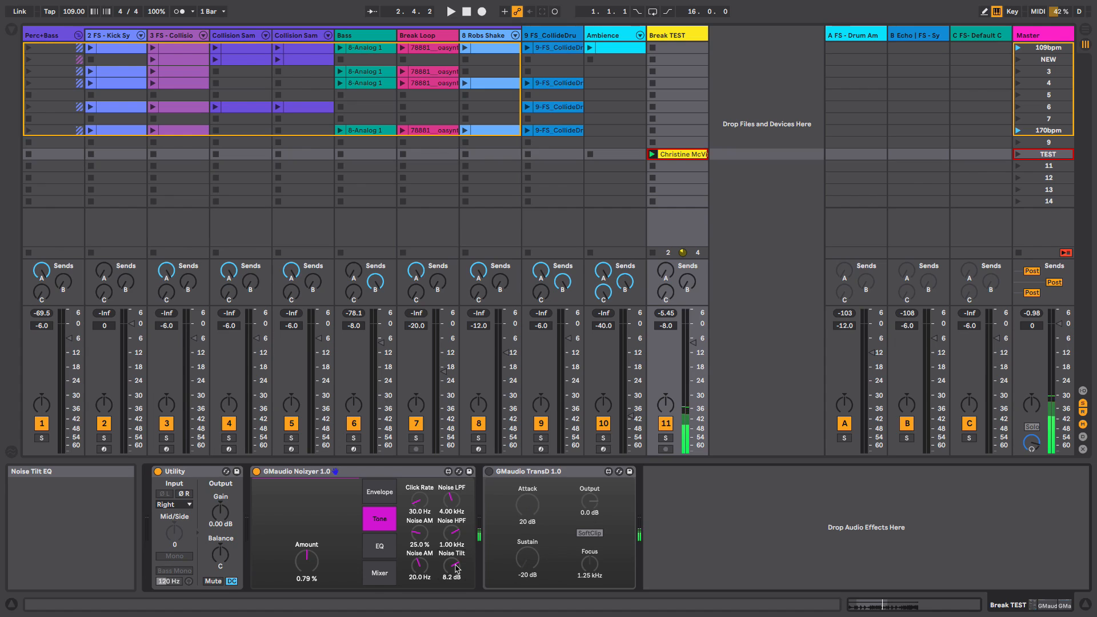
- Try setting the mid EQ band to 143 Hz, 12 dB gain and 10.00 Q on the EQ page
click(384, 546)
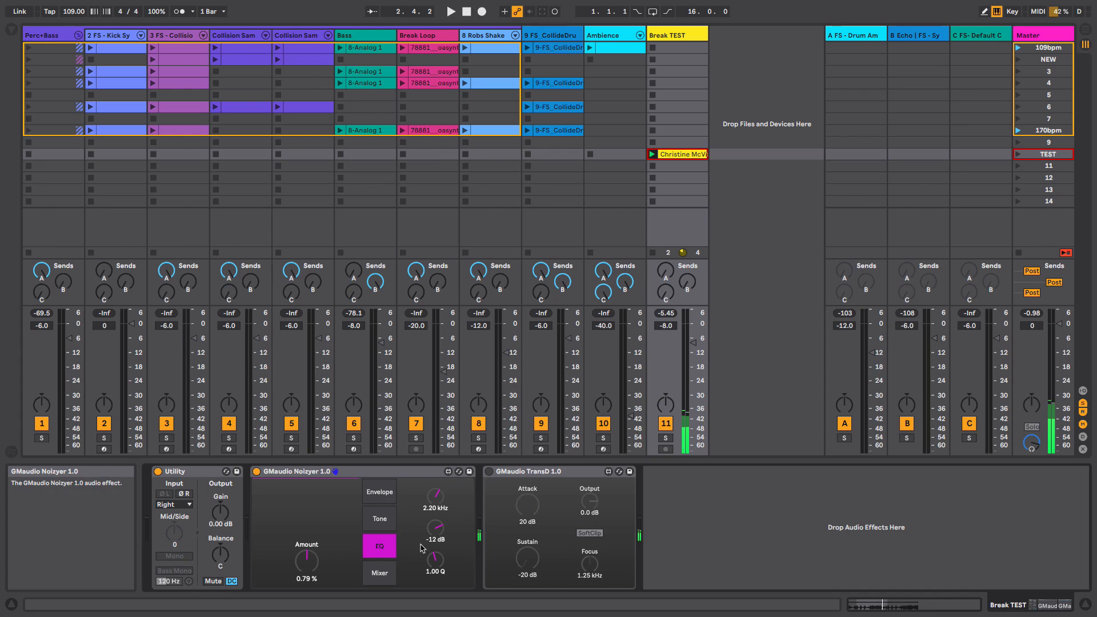
mouse_move(436, 530)
mouse_down()
mouse_move(438, 509)
mouse_move(438, 521)
mouse_up()
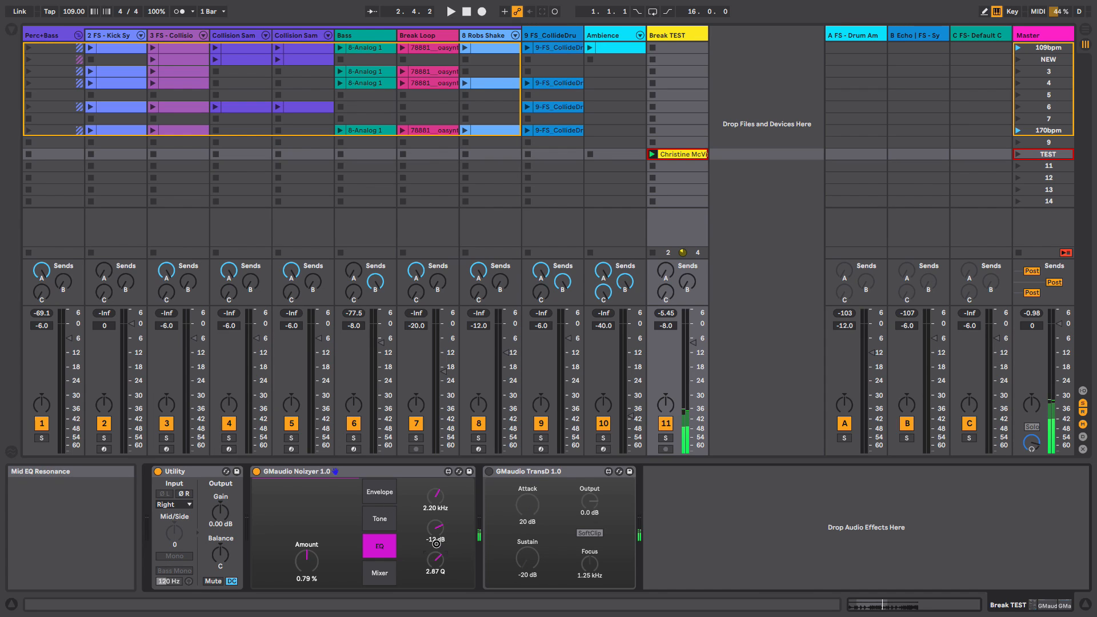
drag(435, 559, 443, 525)
- On the Tone page, set Noise HPF to 813 Hz and Noise LPF to 366 Hz
click(379, 519)
drag(448, 536, 455, 561)
drag(451, 498, 452, 520)
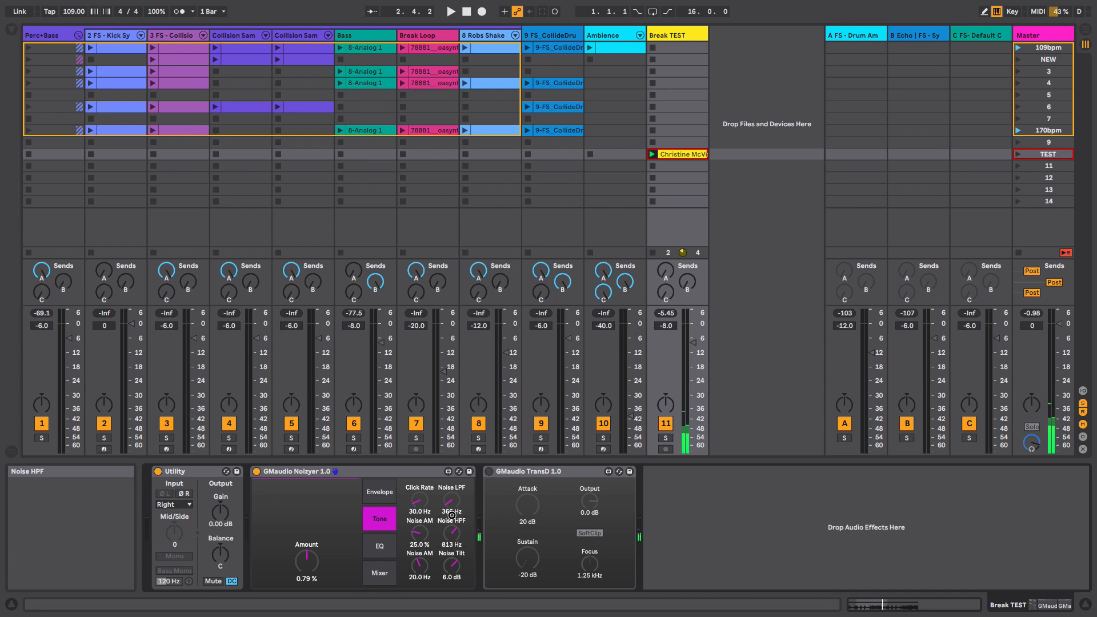
- Try a mid EQ frequency of 360 Hz, switching between the EQ and Tone pages to compare
click(379, 545)
mouse_move(434, 498)
mouse_down()
mouse_move(439, 457)
mouse_move(440, 491)
mouse_up()
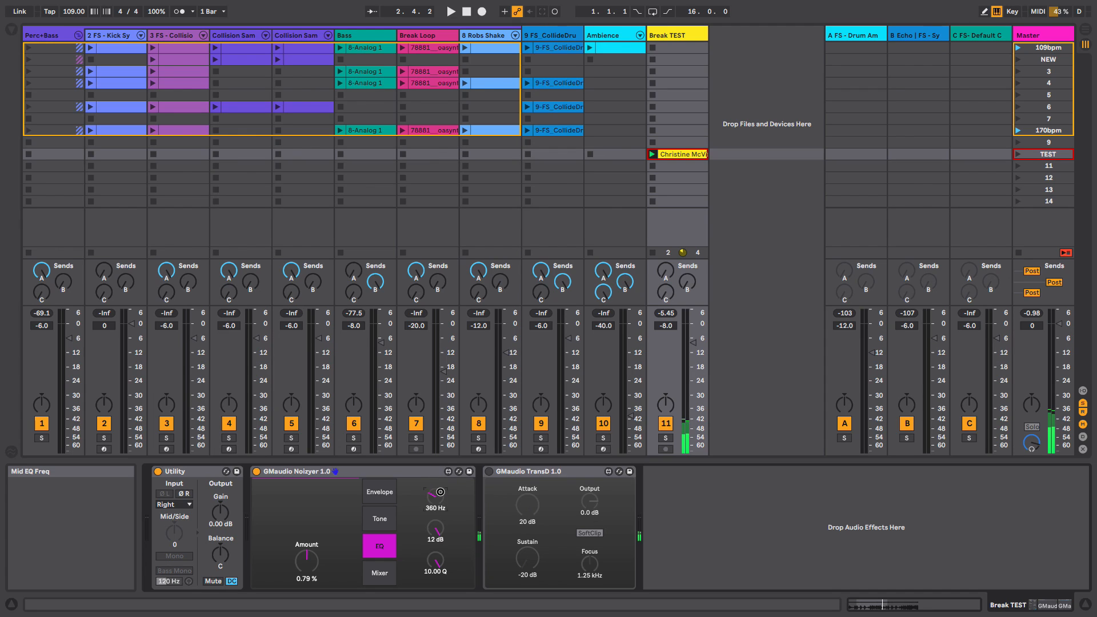
click(379, 518)
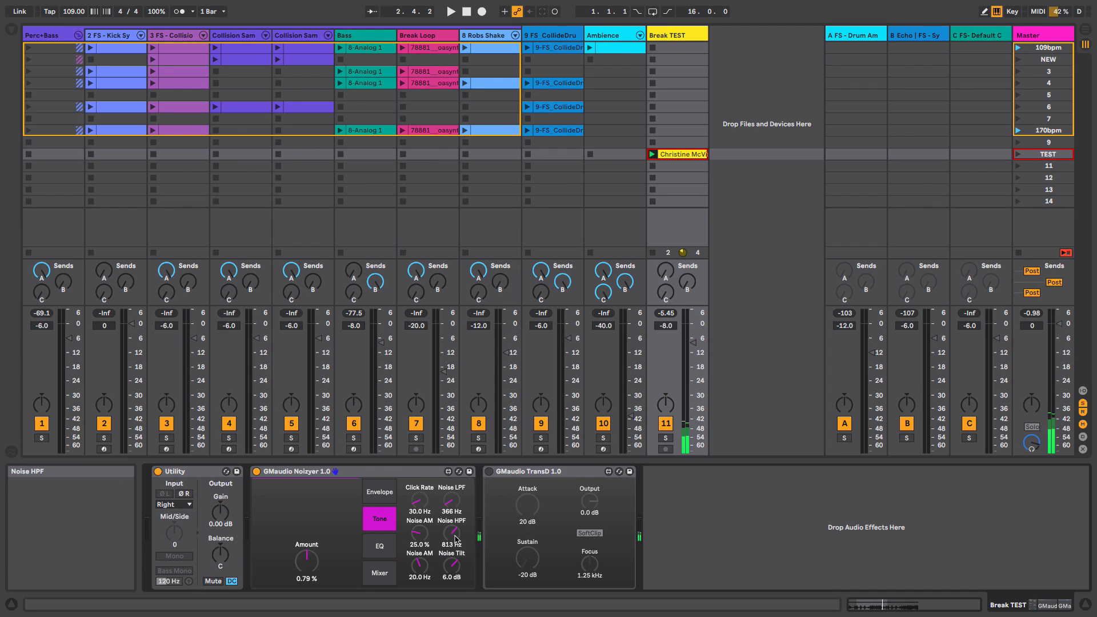
click(379, 545)
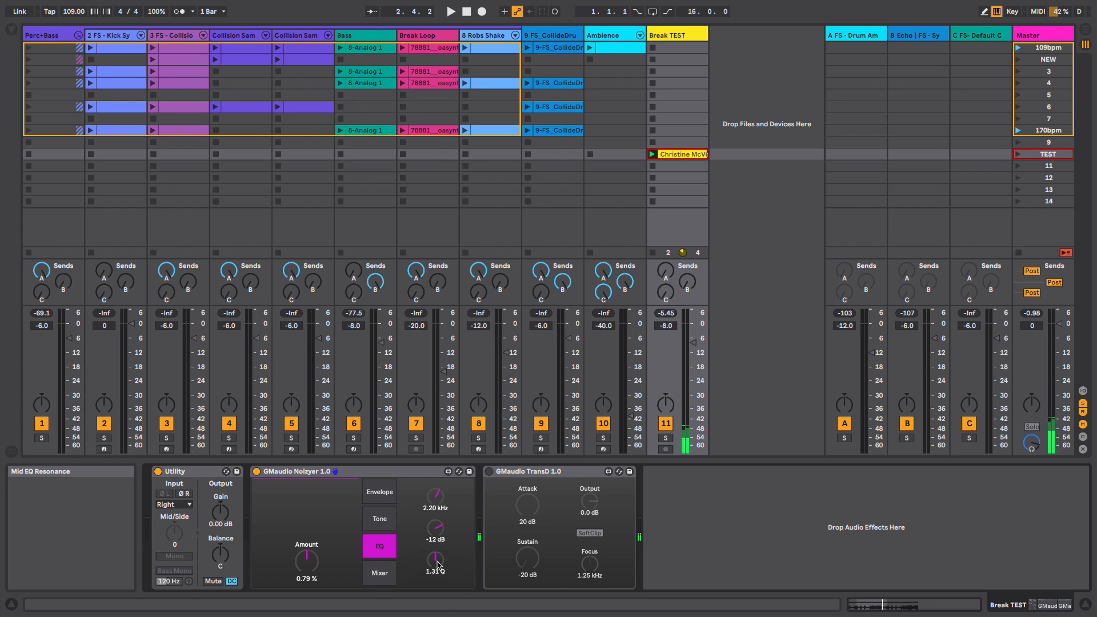
click(387, 524)
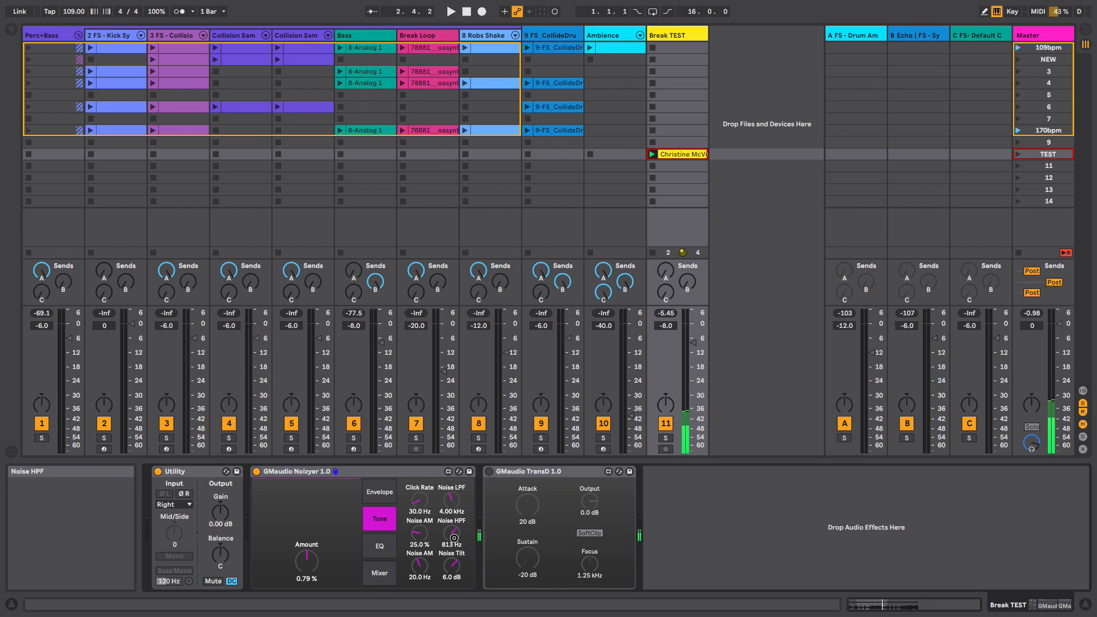
- On the Mixer page, set Noise to -inf dB, Static to -12 dB and Amount to 100%, then start playback
click(389, 574)
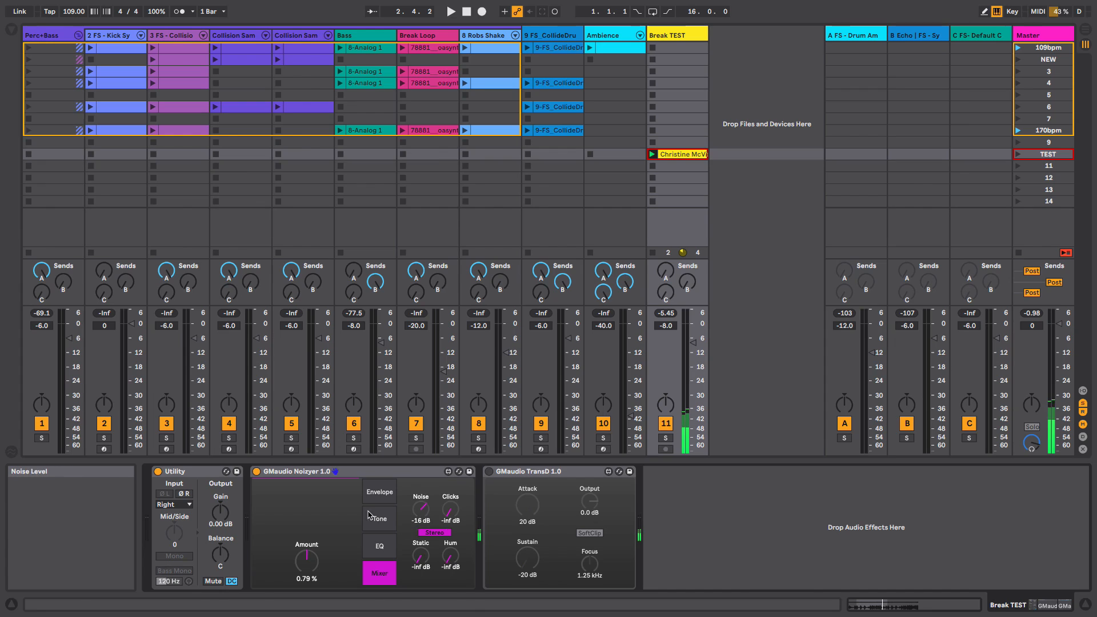
click(442, 534)
click(443, 536)
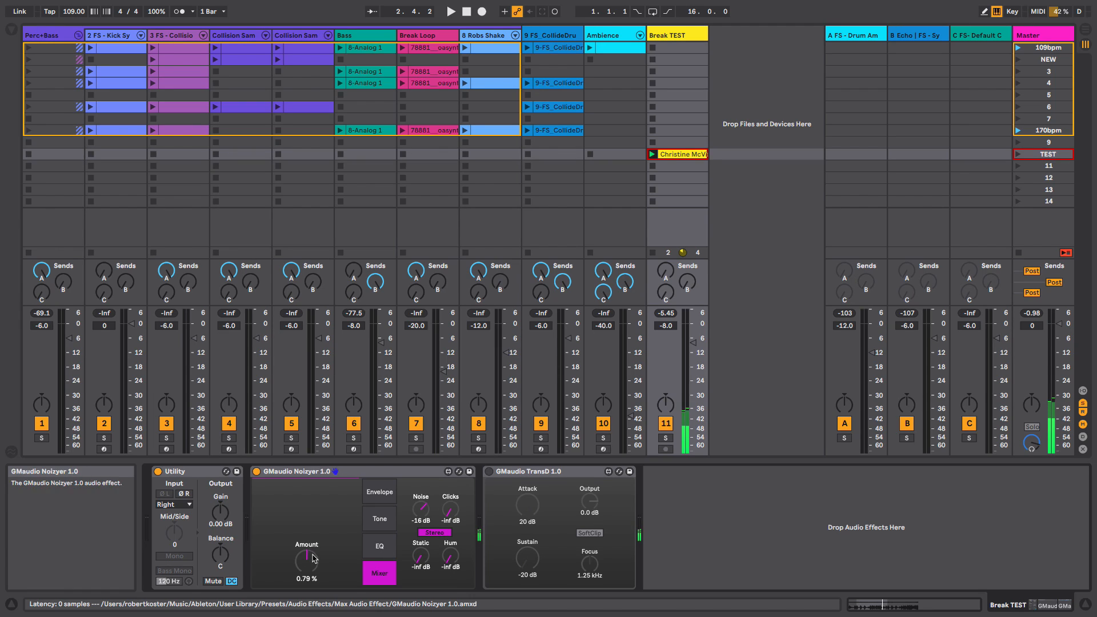
drag(311, 560, 323, 450)
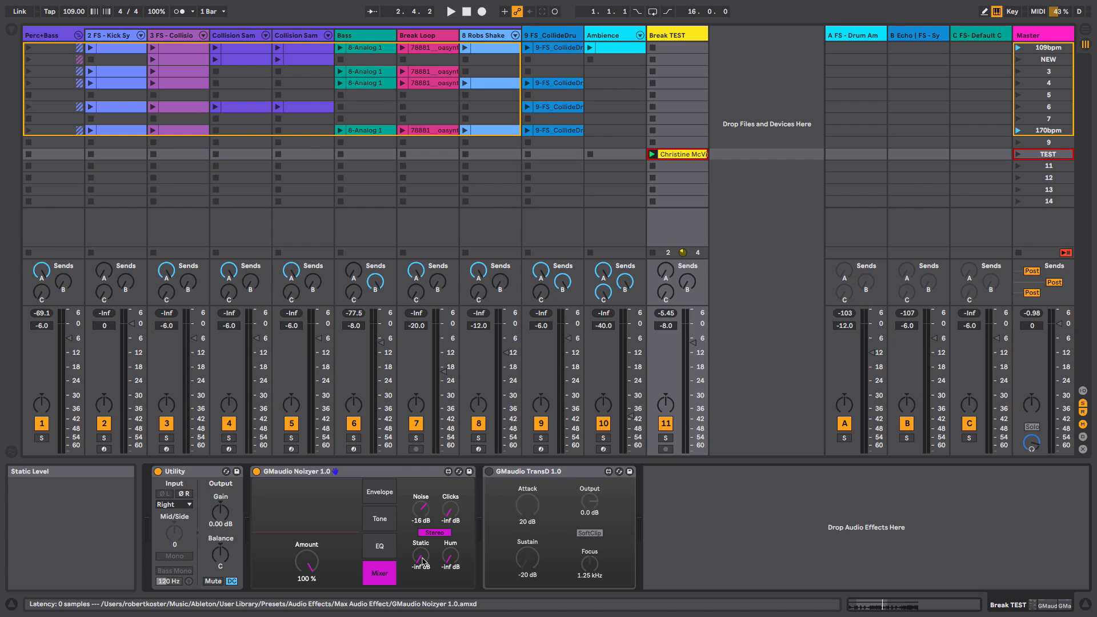
drag(309, 562, 315, 597)
mouse_move(407, 518)
mouse_down()
mouse_move(407, 543)
mouse_move(420, 540)
mouse_move(421, 507)
mouse_up()
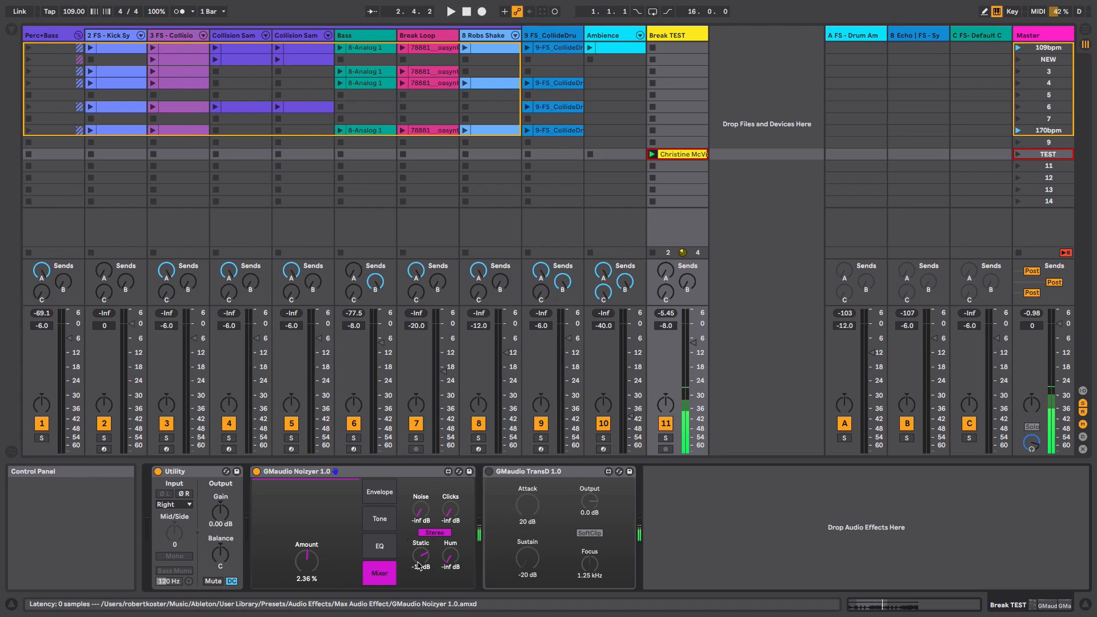
drag(307, 567, 308, 514)
key(space)
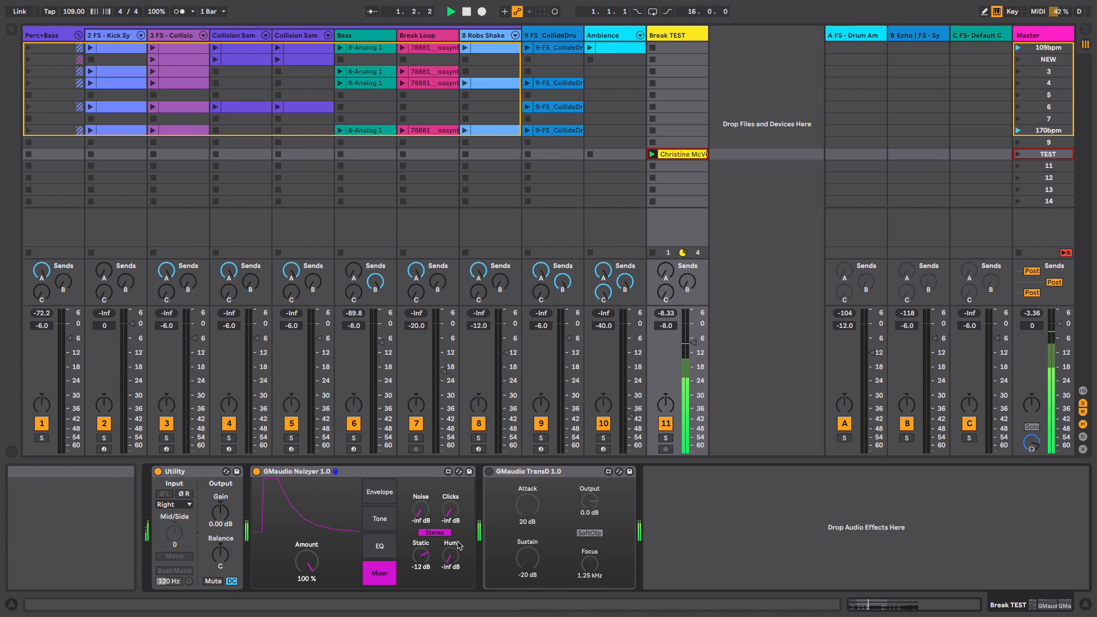
- Try Static at 0.0 dB during playback, then stop and reset Static
drag(428, 556, 427, 517)
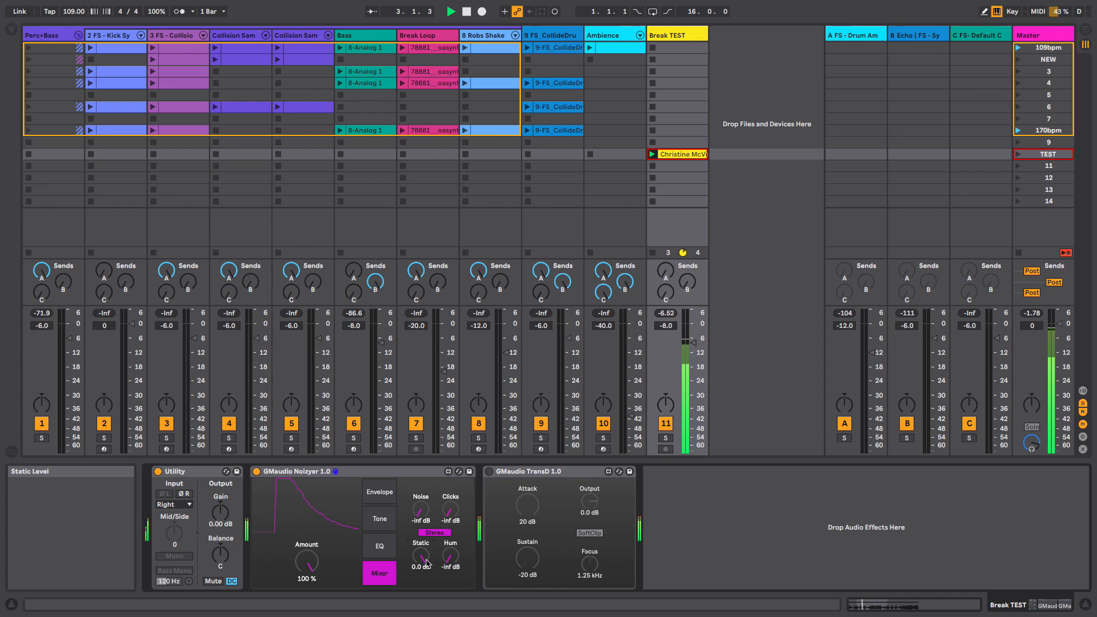
key(space)
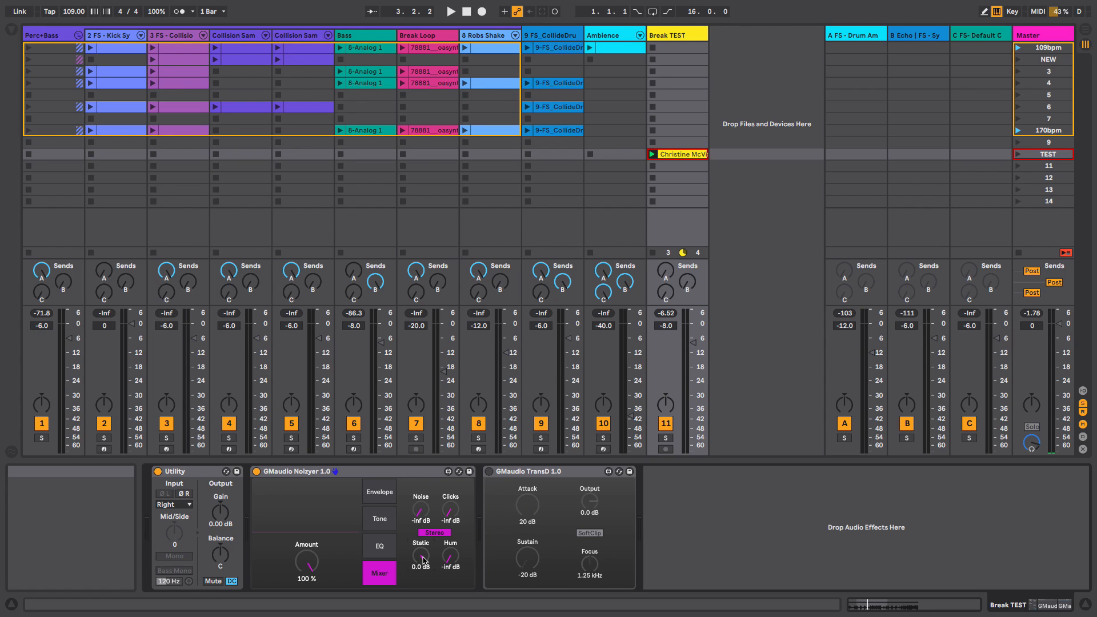
double_click(423, 560)
- Try Hum at 0.0 dB, then reset Hum, Noise and Clicks to their defaults and restart playback
drag(453, 558, 454, 479)
drag(309, 561, 315, 596)
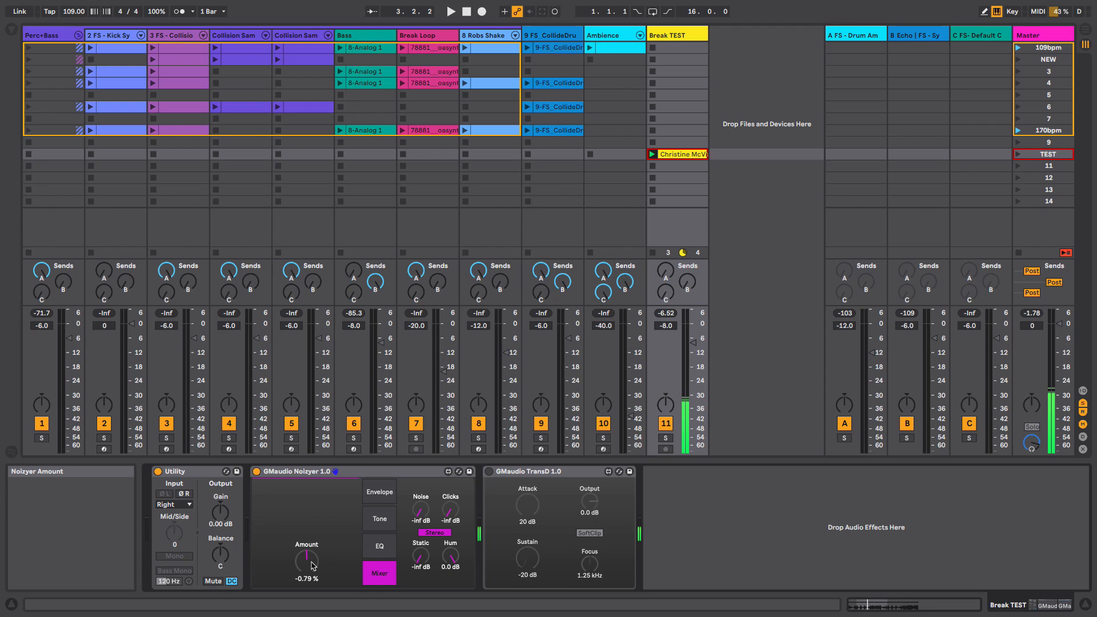
drag(312, 565, 312, 527)
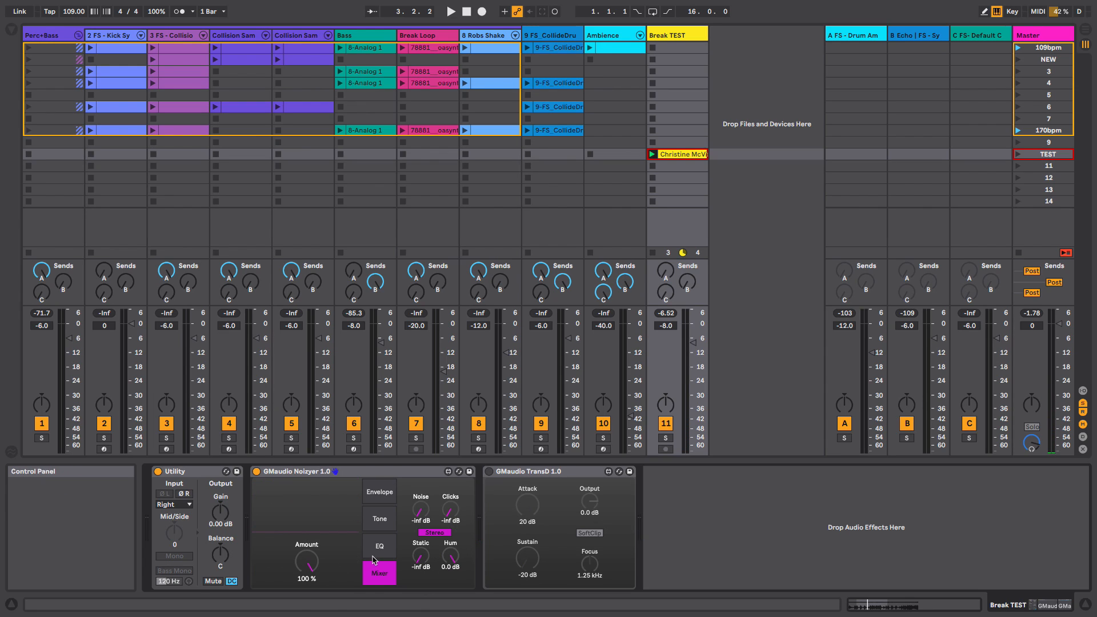
double_click(451, 558)
double_click(423, 511)
double_click(450, 510)
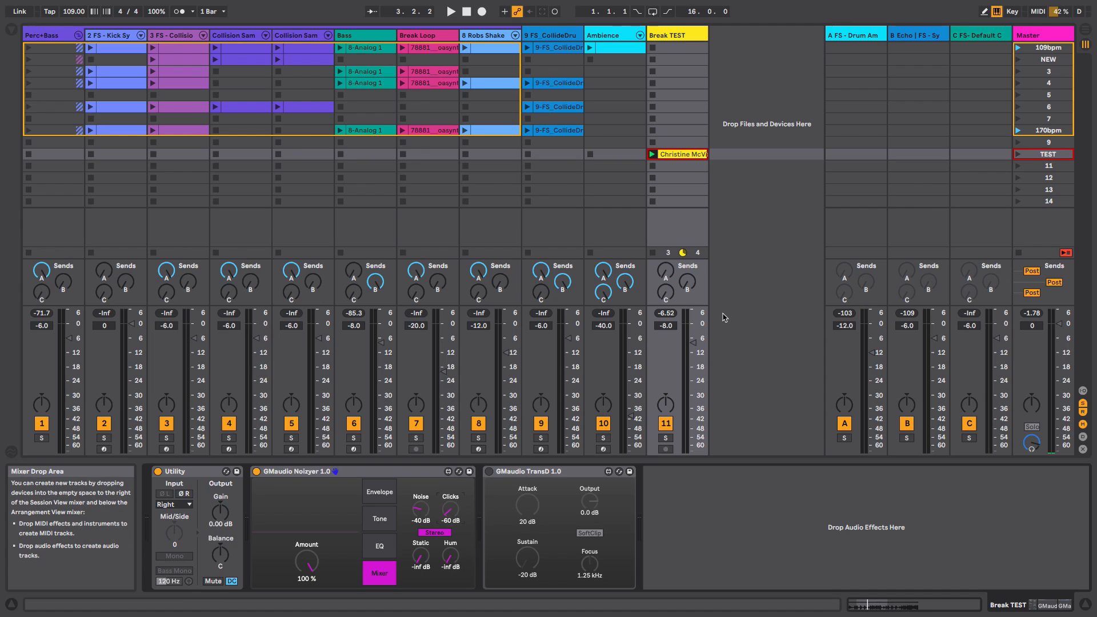
key(space)
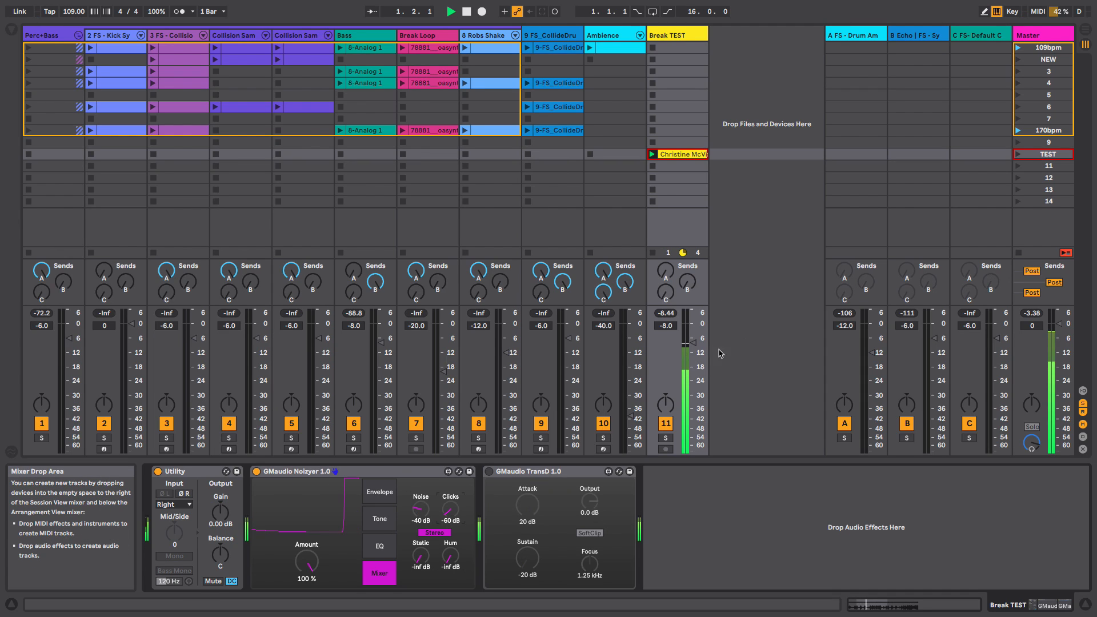
- Browse the device pages and compare the track with the Noizyer bypassed and active, then stop playback
click(379, 492)
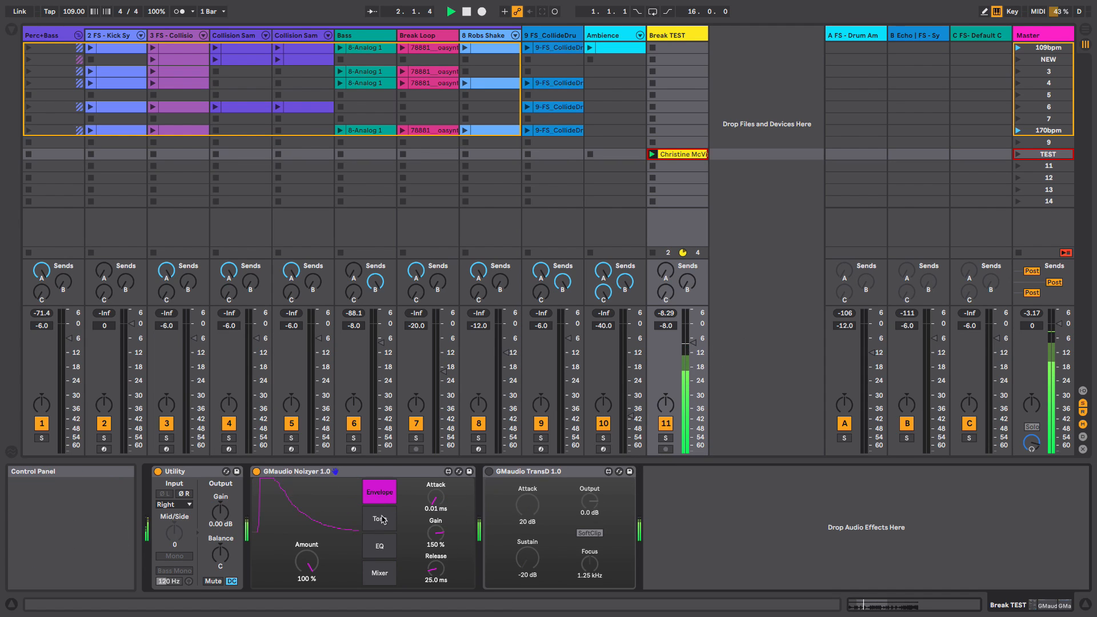
click(379, 518)
click(381, 555)
click(383, 574)
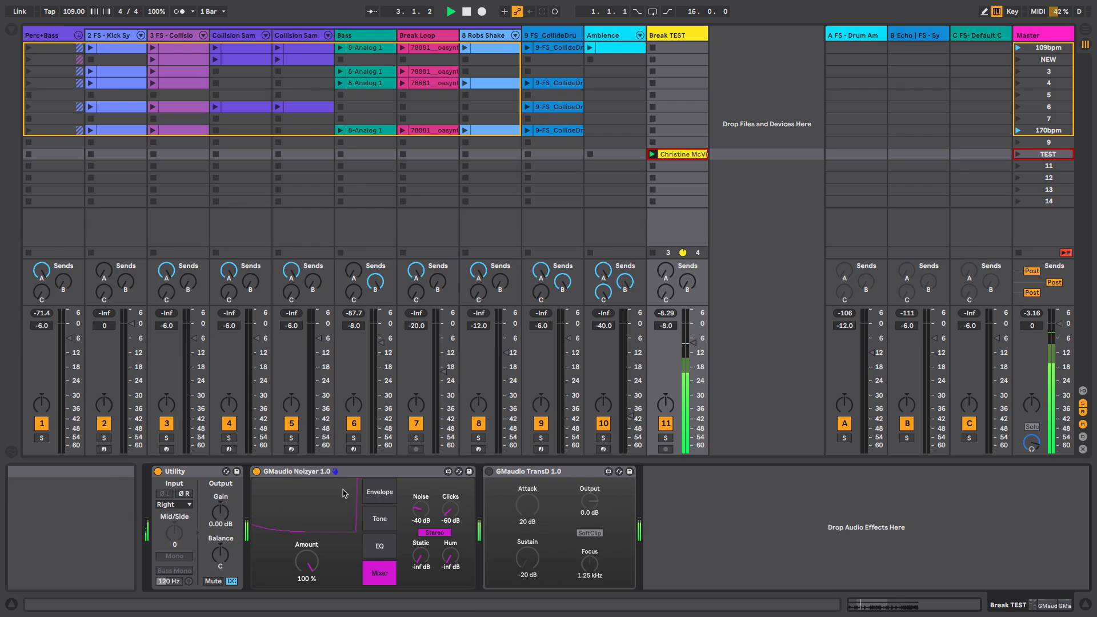
click(256, 472)
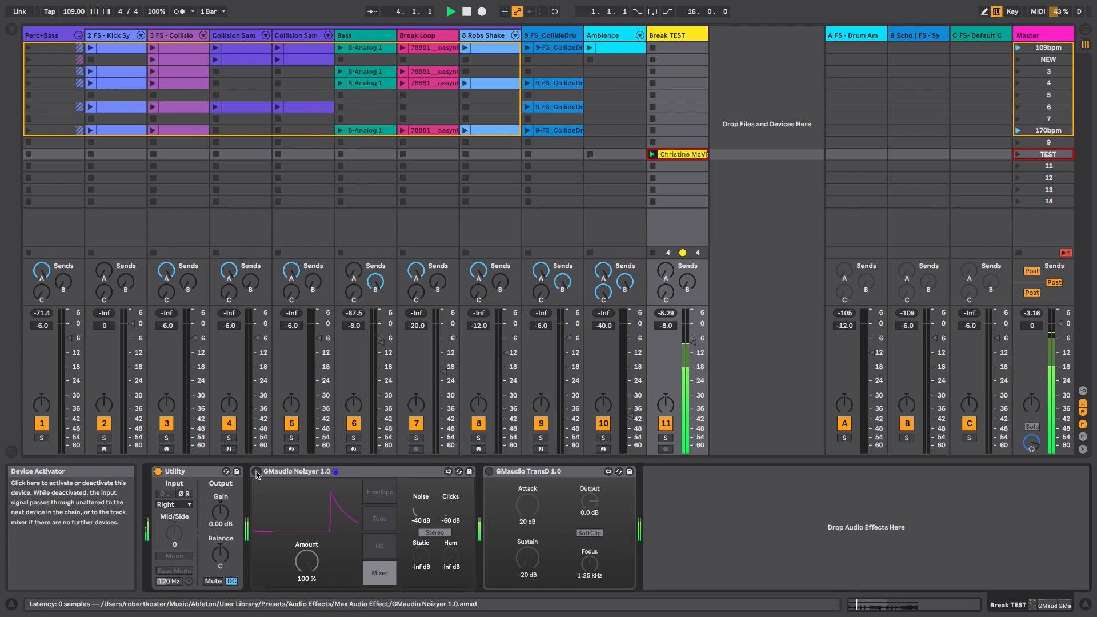
click(257, 472)
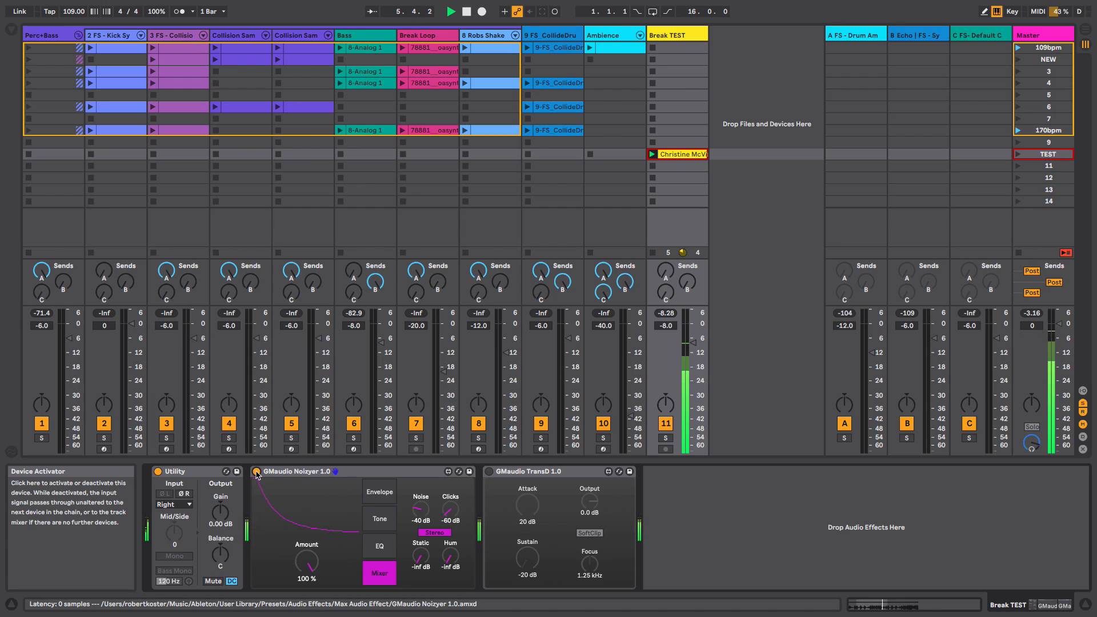
click(257, 472)
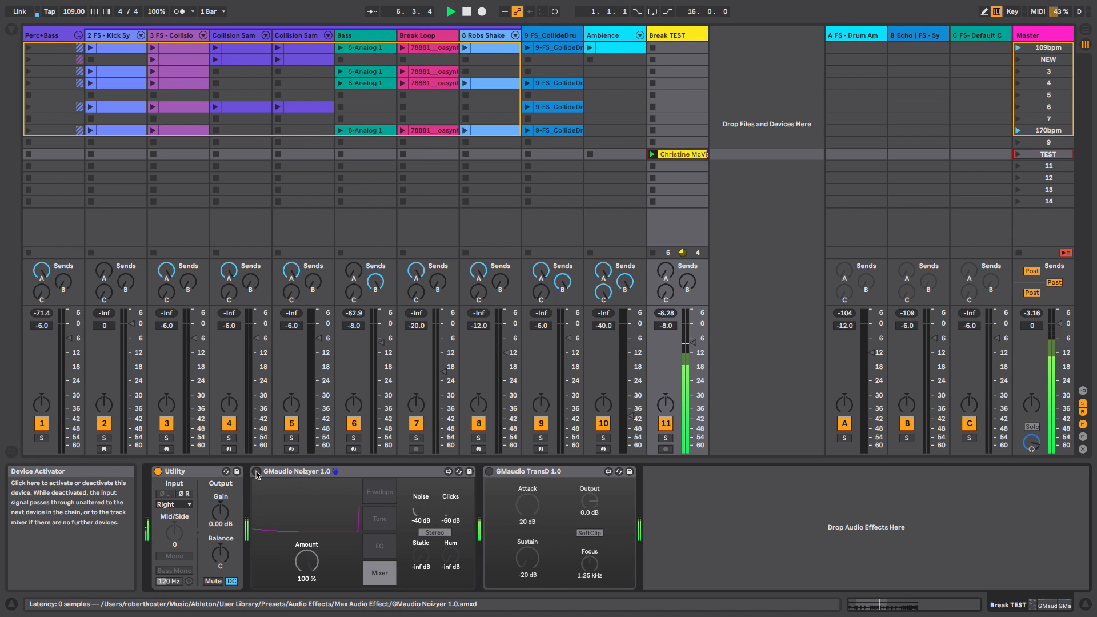
click(256, 472)
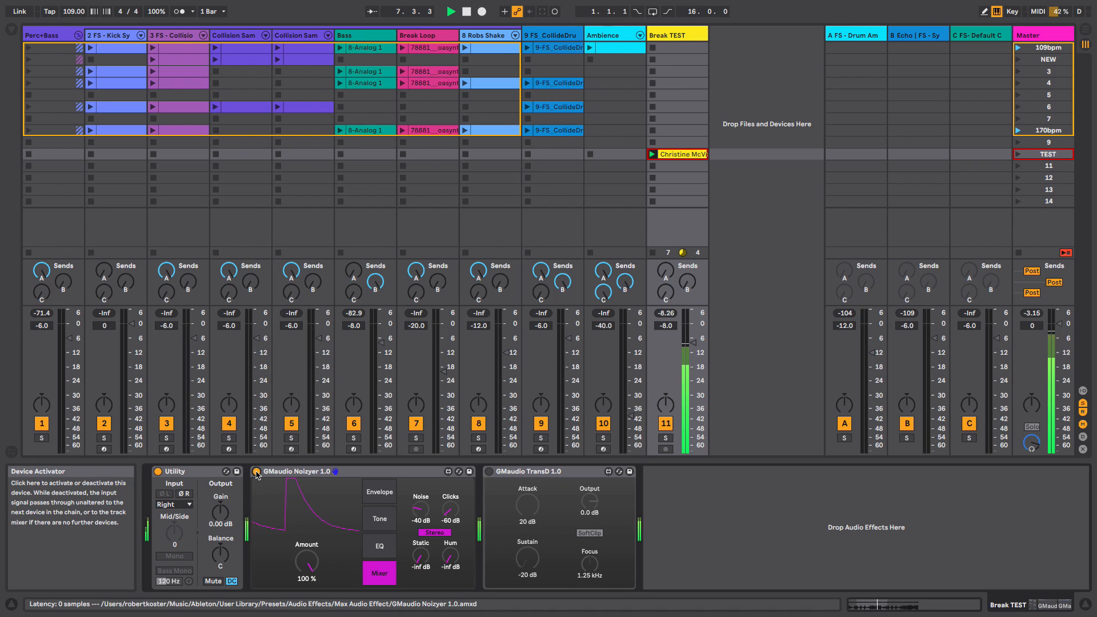
key(space)
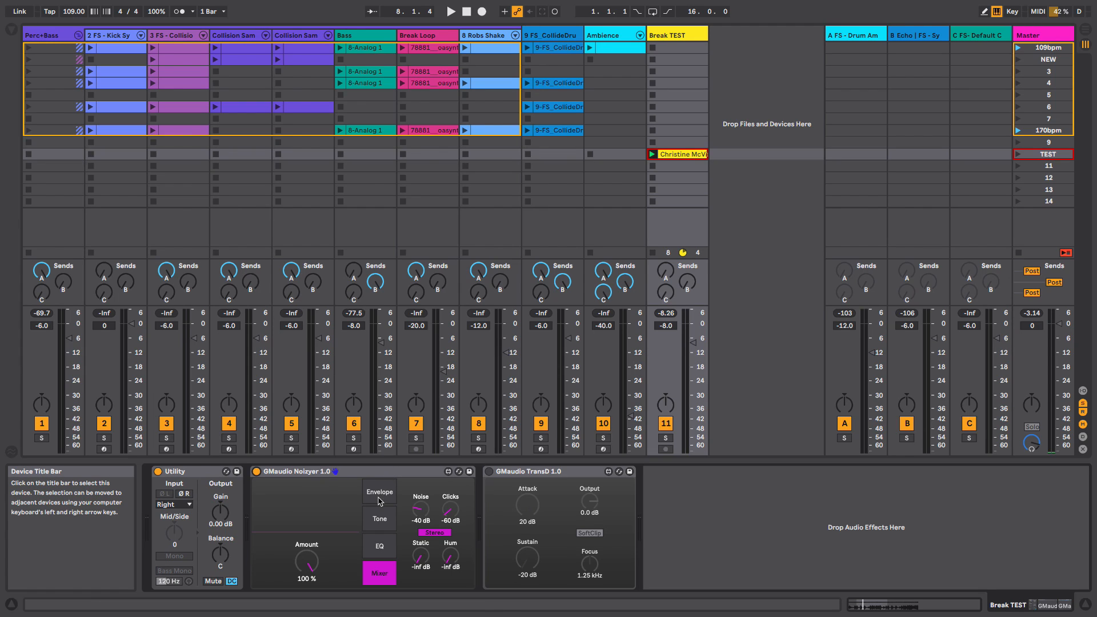
- Set Amount to -100% and the mixer levels to Noise -28 dB, Clicks -19 dB, Static -35 dB and Hum -43 dB
drag(308, 560, 311, 569)
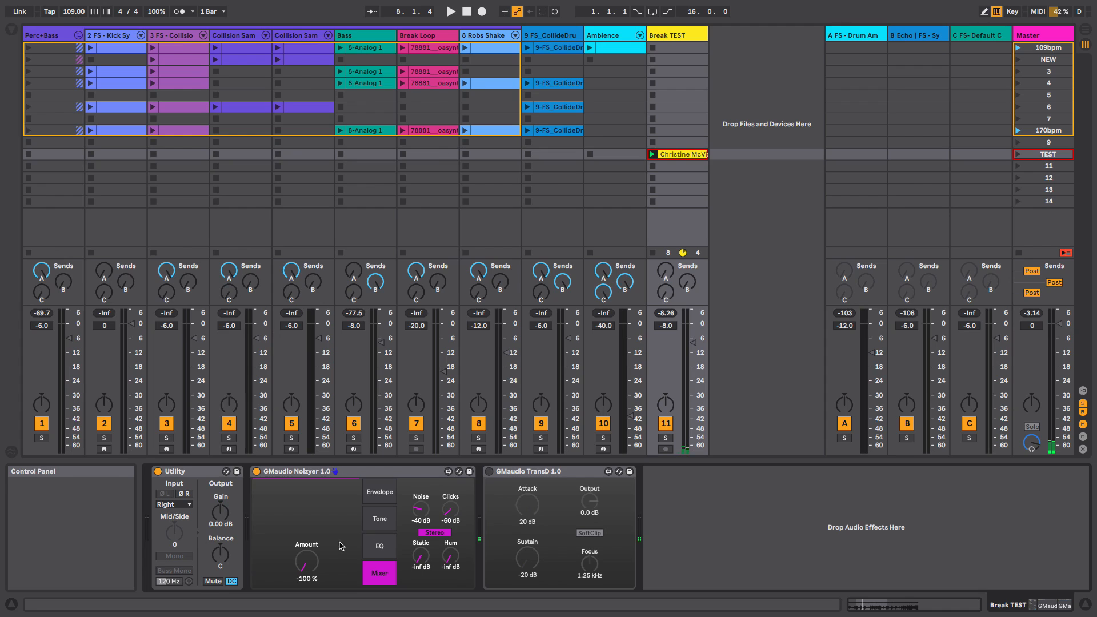
key(space)
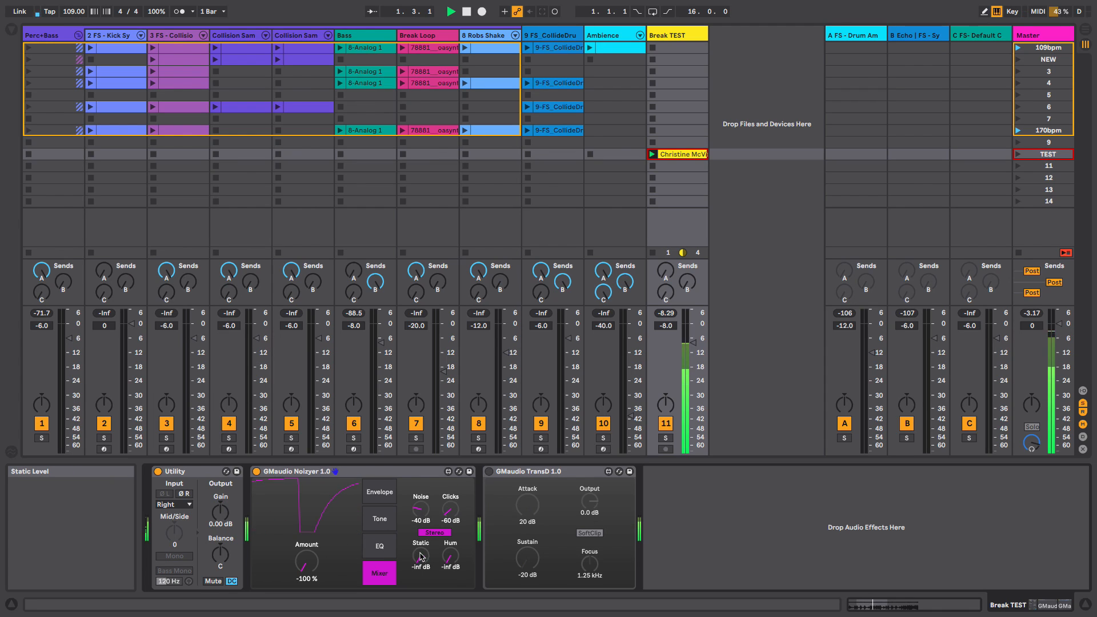
drag(420, 555, 444, 545)
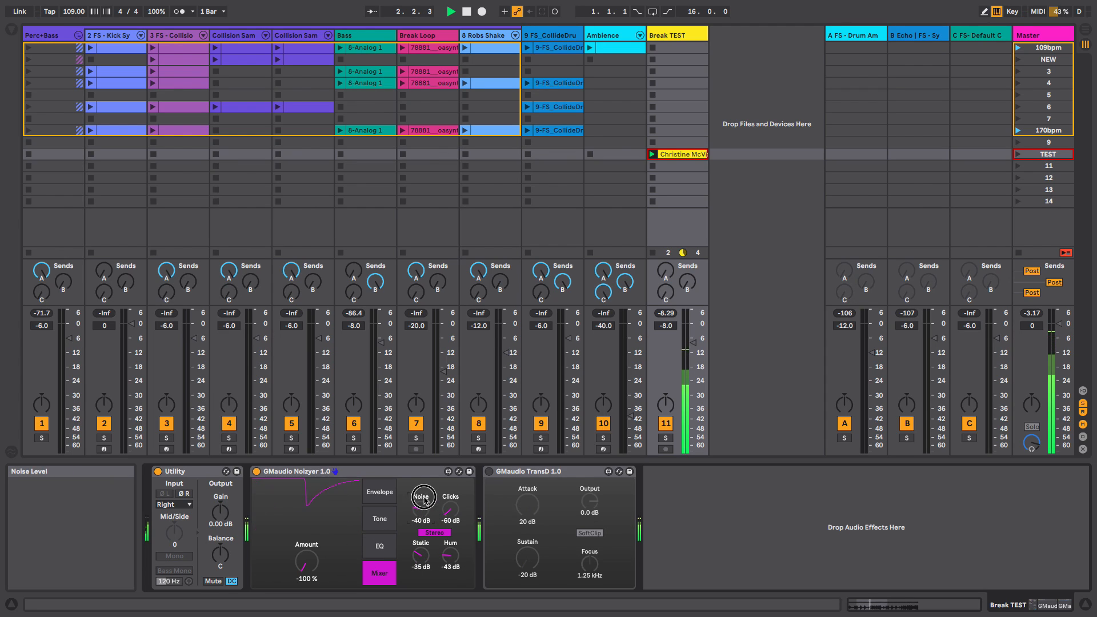
drag(421, 508, 445, 488)
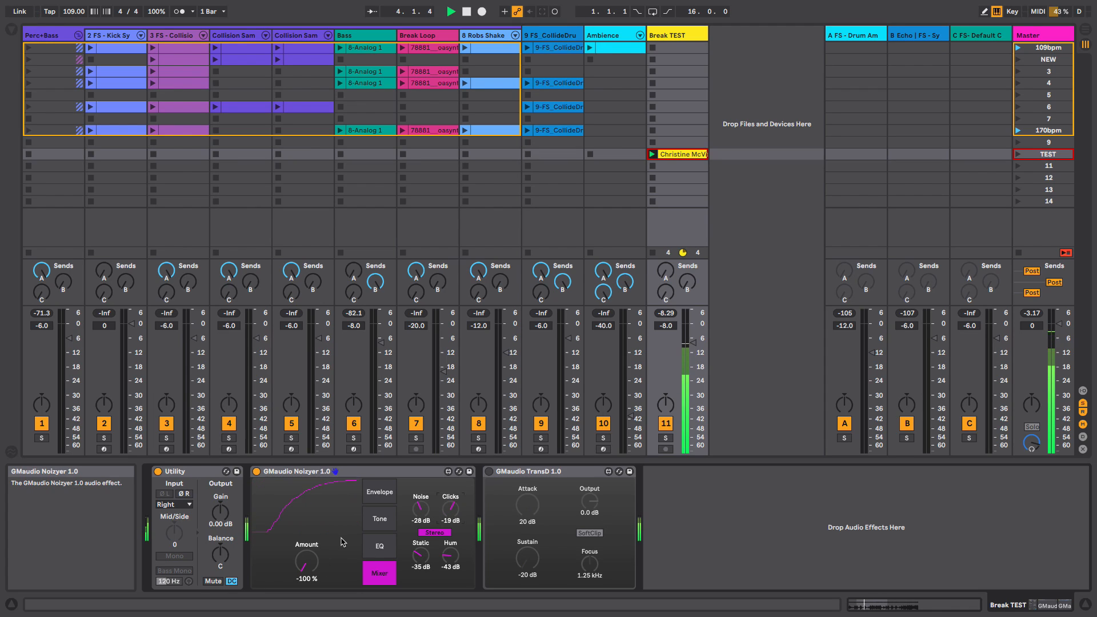
key(space)
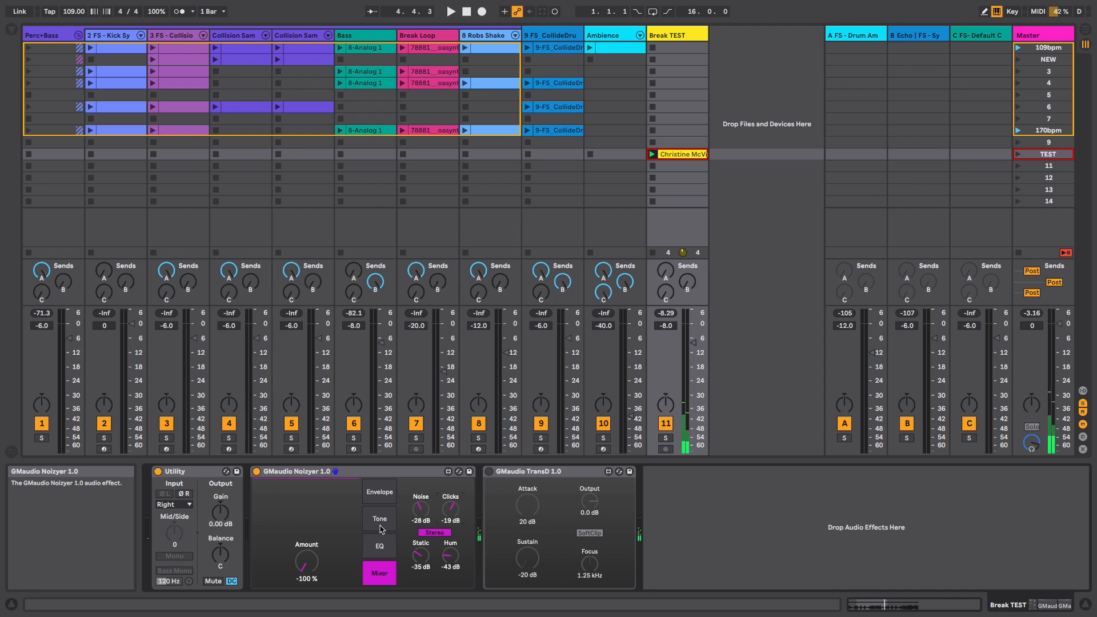
- On the Envelope page, set Gain to 250% and Release to 104 ms while the loop plays
click(380, 492)
drag(432, 535, 432, 492)
key(space)
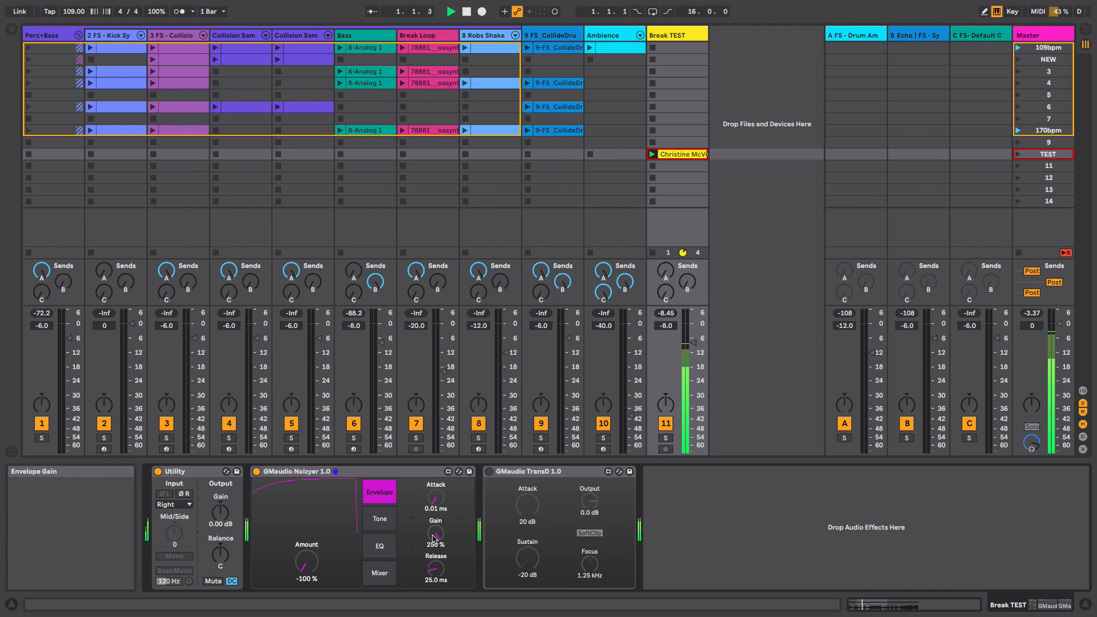
drag(435, 568, 437, 561)
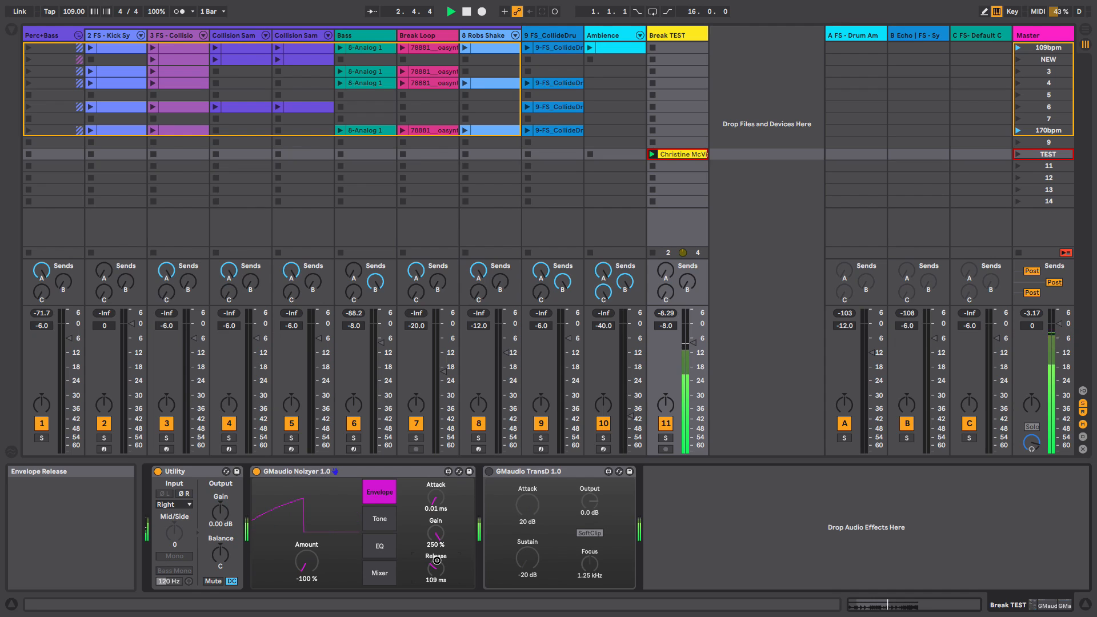
drag(437, 560, 438, 576)
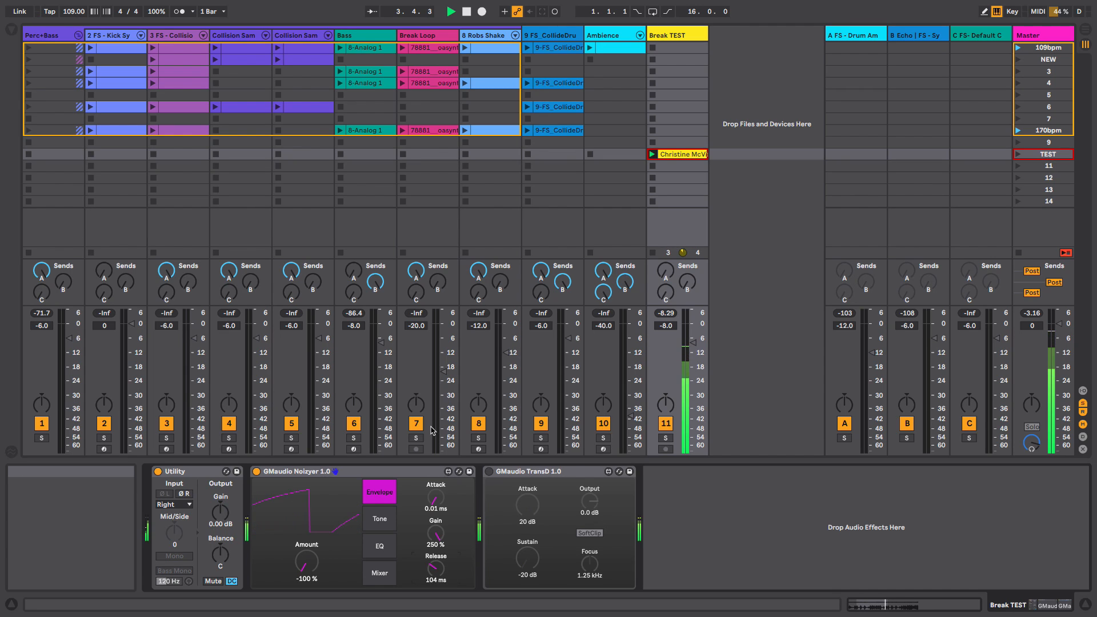
- Insert the GMaudio Dvolve Drumatix 1.1 device from the browser after the Noizyer on the Break TEST track
key(space)
click(13, 36)
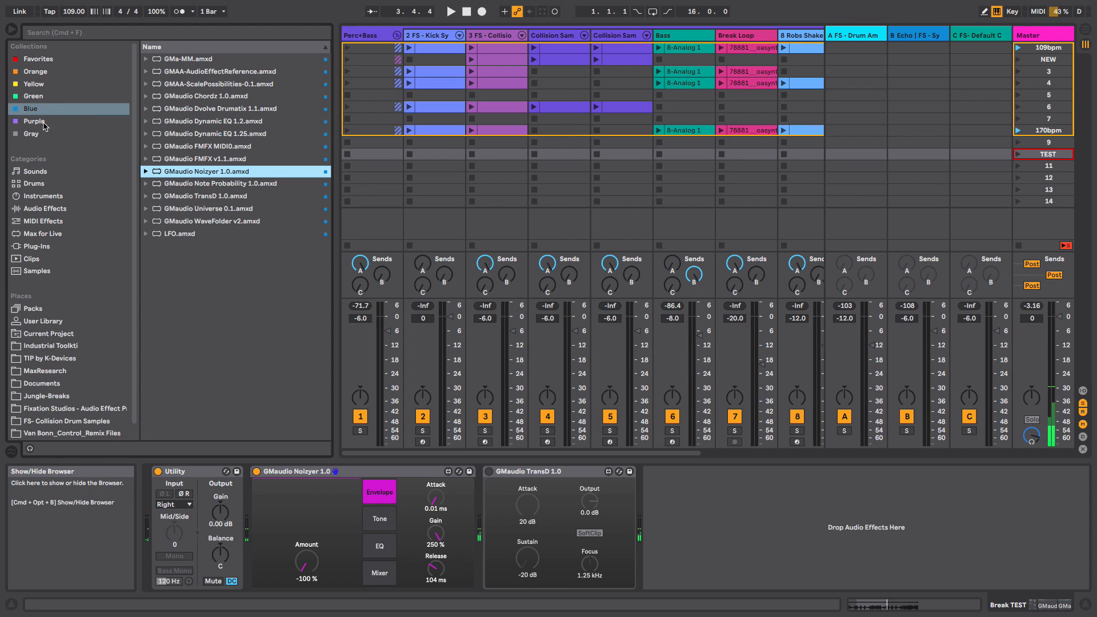
drag(226, 110, 487, 508)
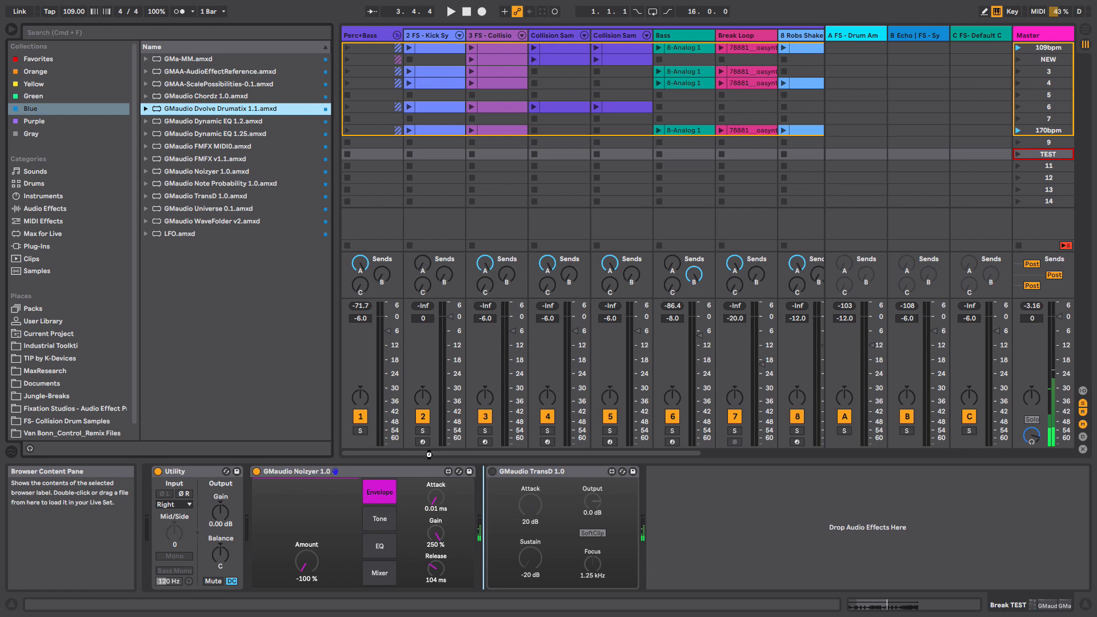
click(12, 30)
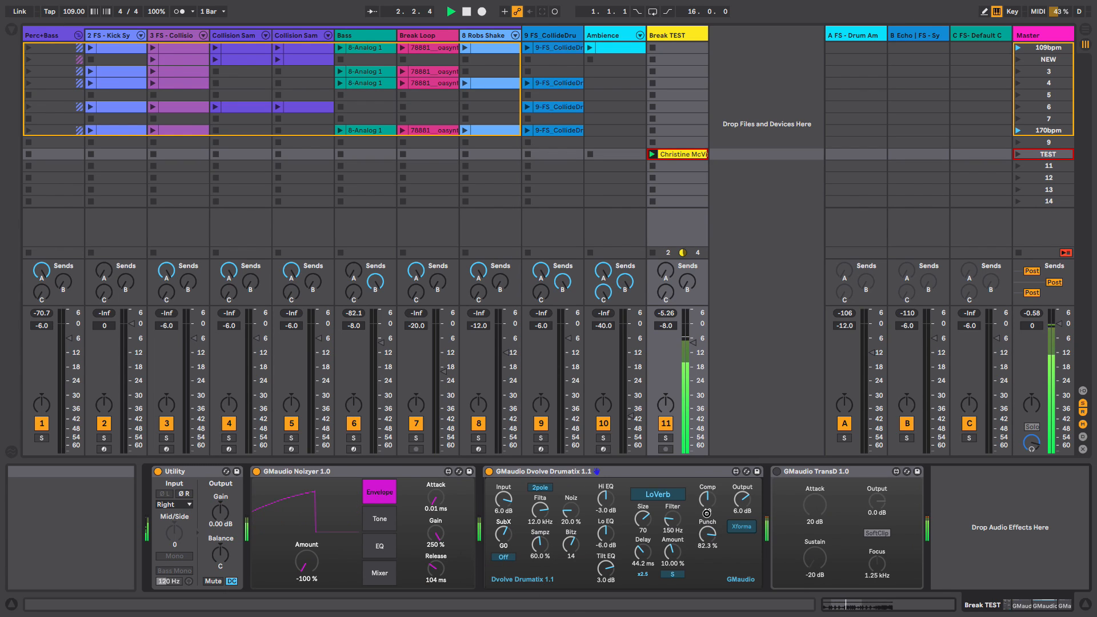
- Set the Drumatix Punch to 100% and switch the Drumatix off and on to compare
drag(708, 538, 709, 476)
click(741, 526)
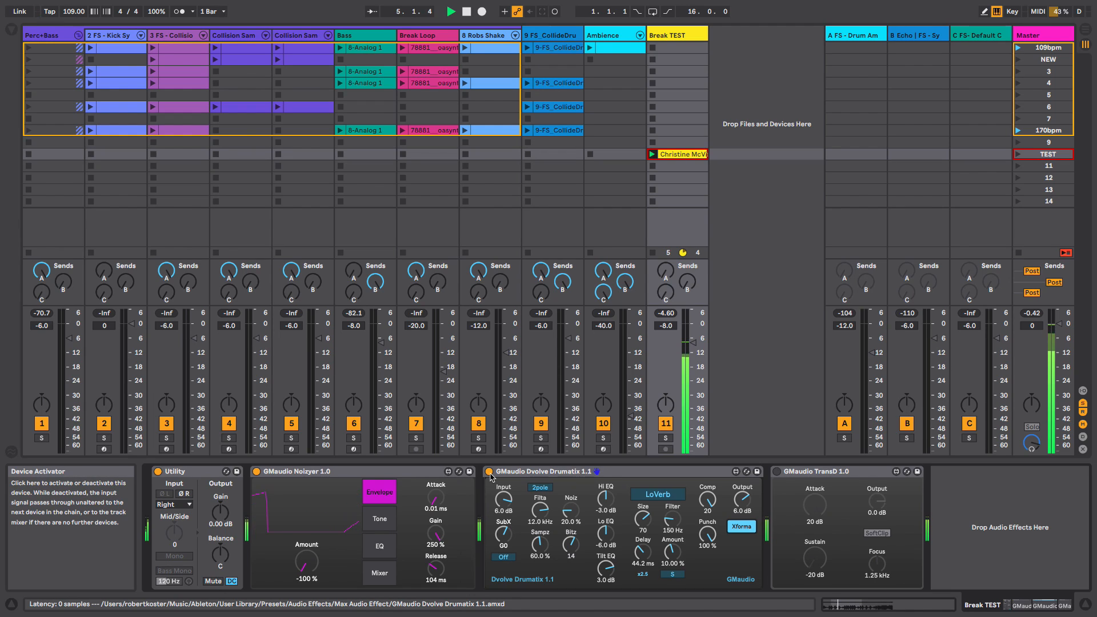
click(490, 473)
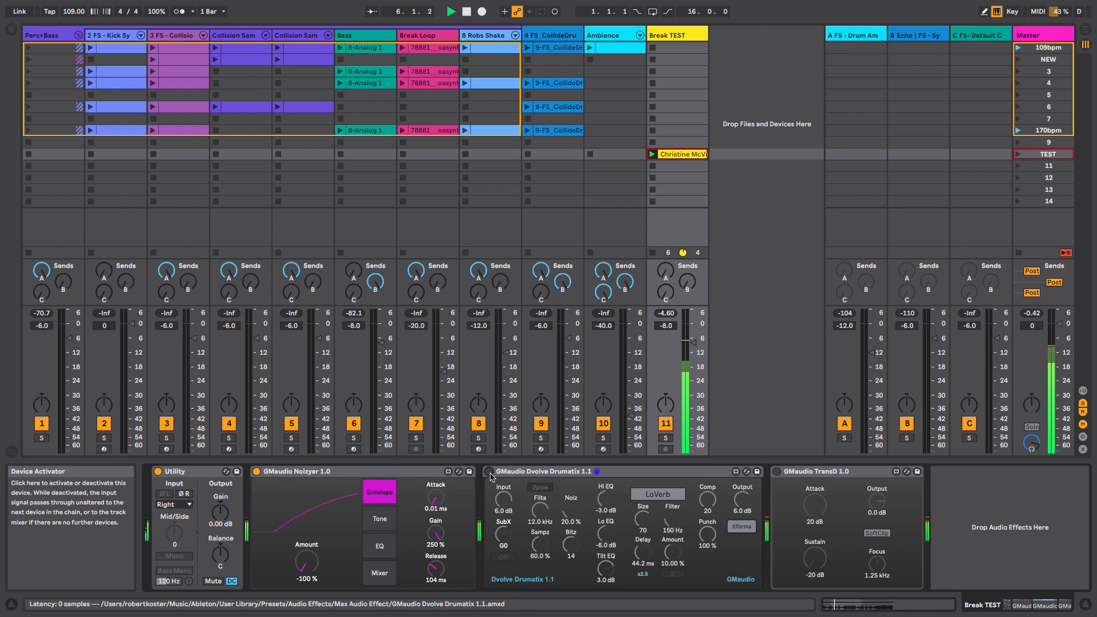
click(490, 473)
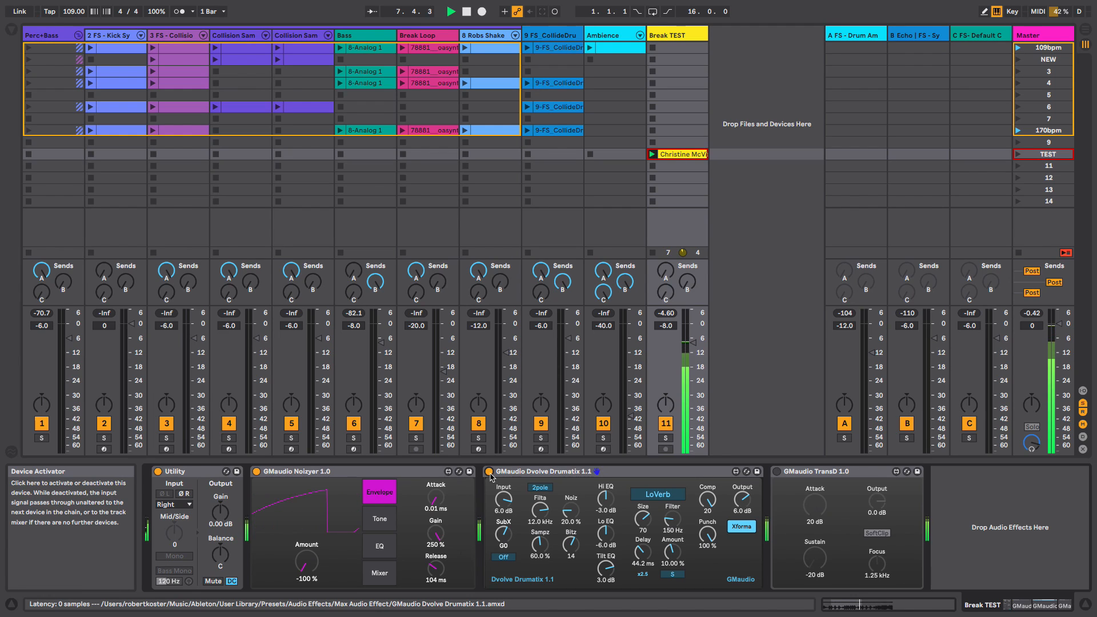
- Lower the Noizyer Release to 71.3 ms, stop playback and bypass the Drumatix
drag(436, 568, 437, 573)
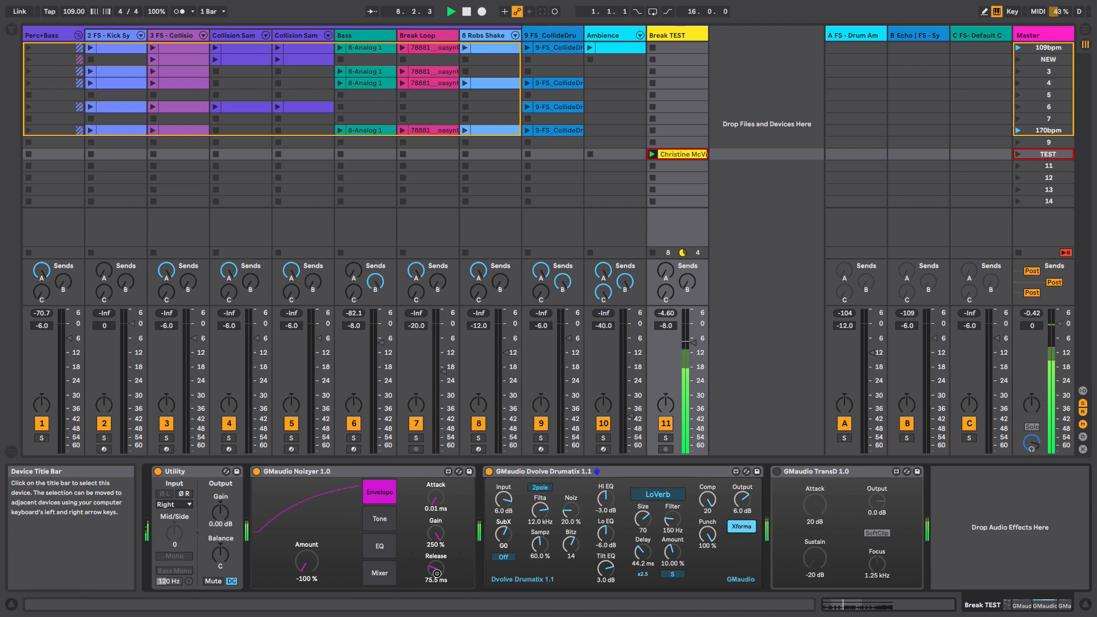
key(space)
click(490, 473)
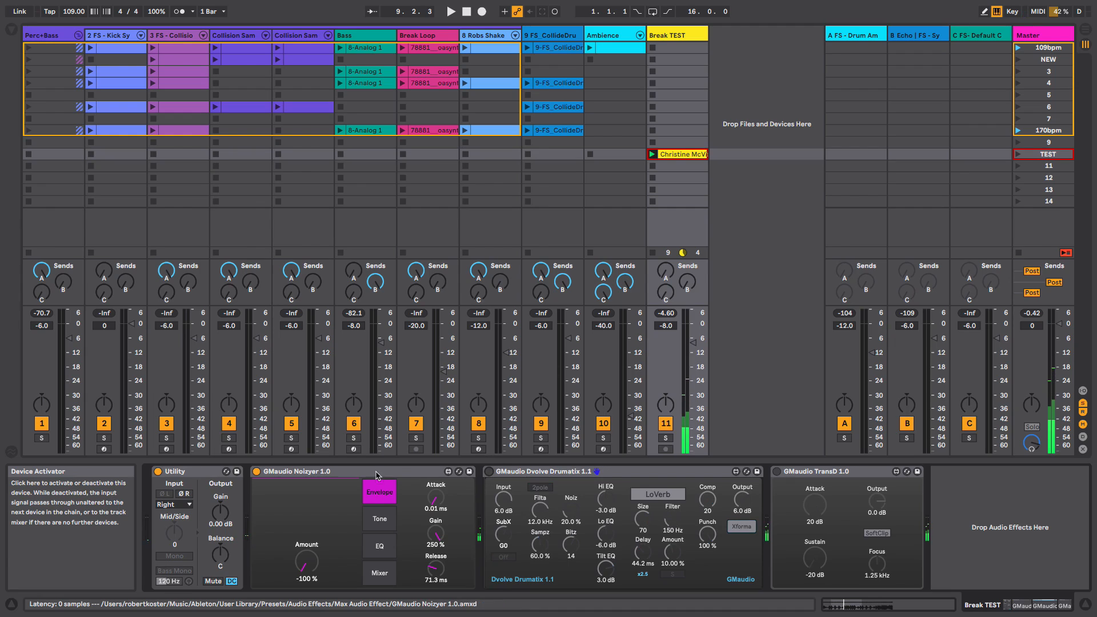
- Toggle the Noizyer off and on, then reset its Release to the default 25.0 ms
click(257, 472)
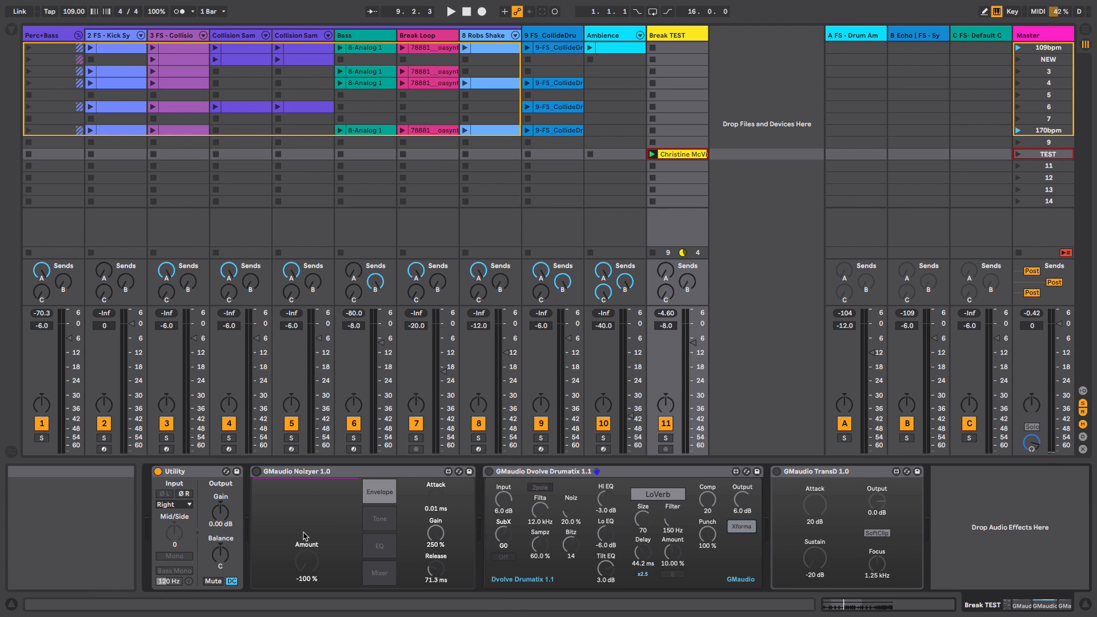
click(257, 472)
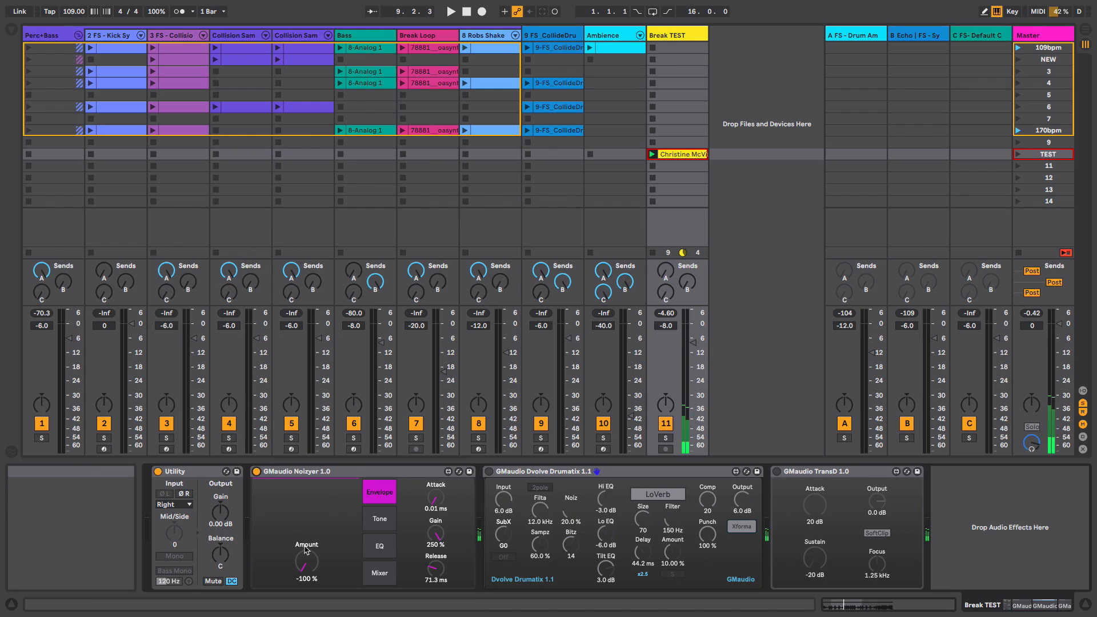
double_click(434, 574)
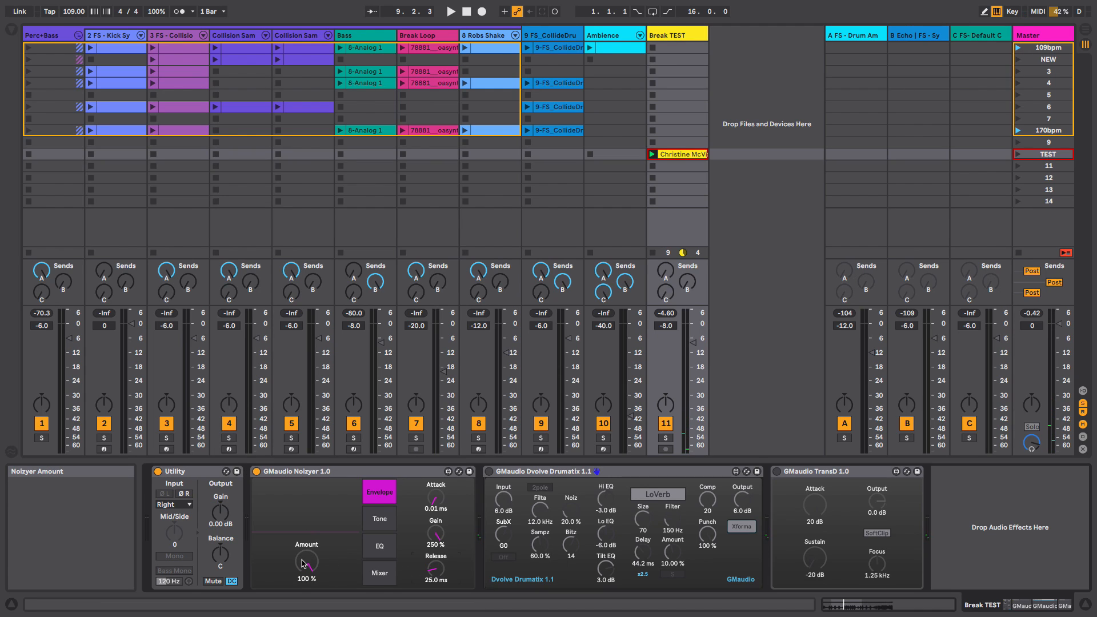
- Set the Noizyer Amount to -3.94% and raise Noise LPF on the Tone page to 20.0 kHz
drag(305, 563, 313, 595)
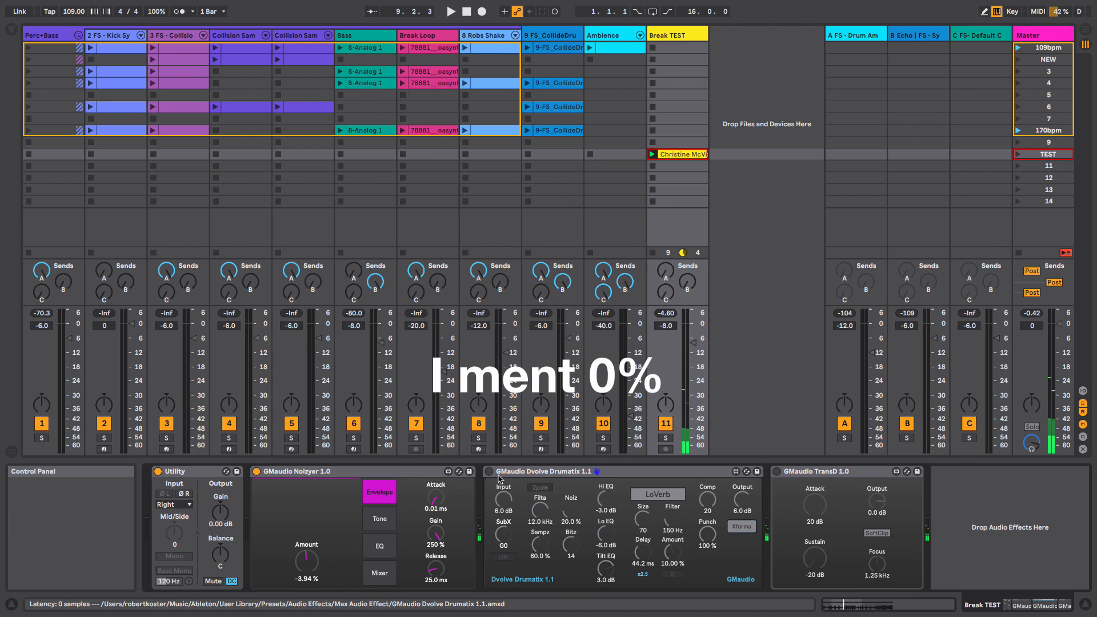
click(390, 521)
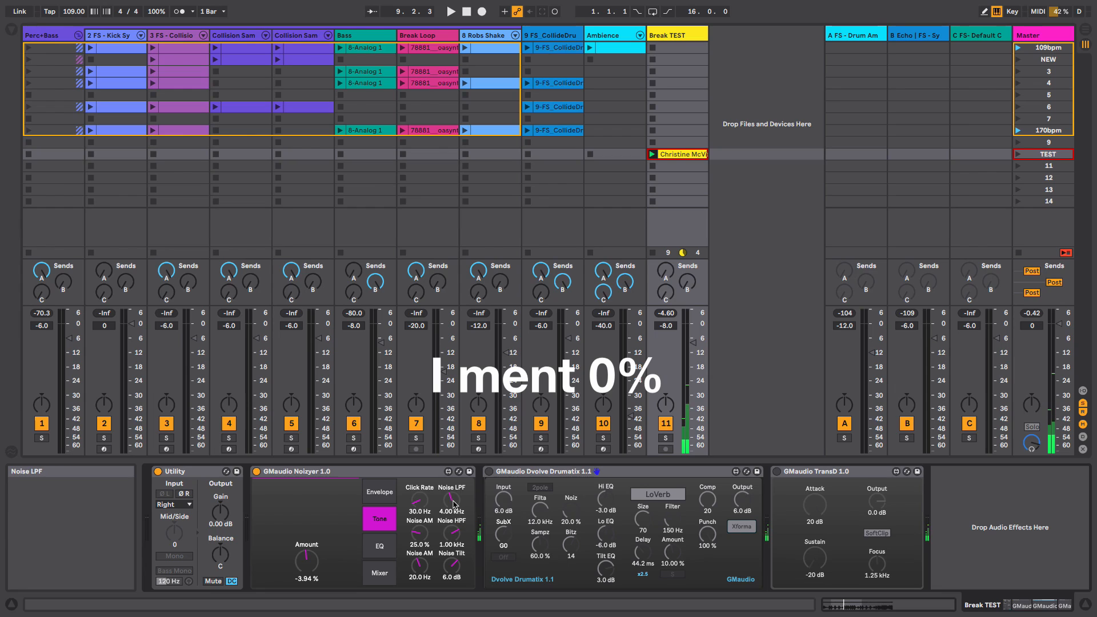
drag(450, 502, 460, 562)
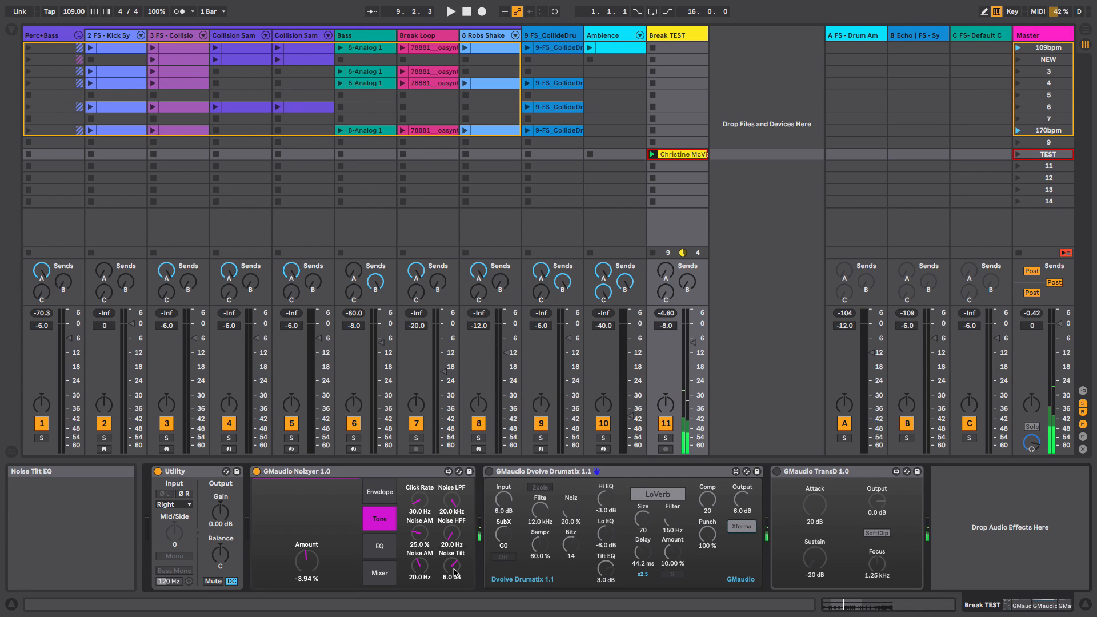
click(379, 573)
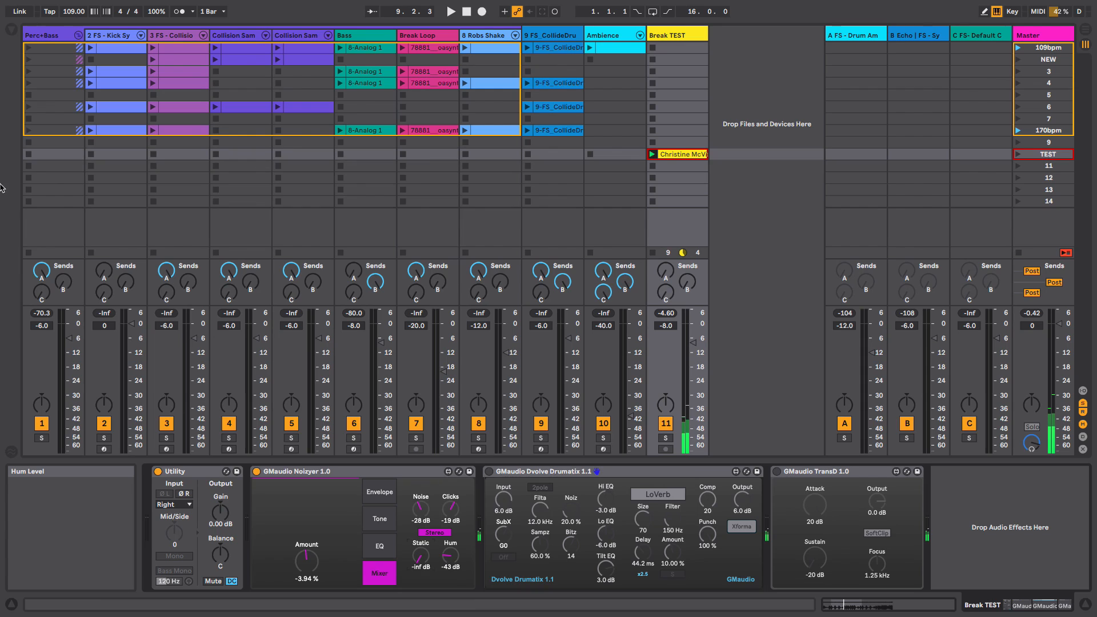
- Add an Auto Filter from the Audio Effects browser between the Noizyer and the Drumatix
click(10, 29)
click(58, 209)
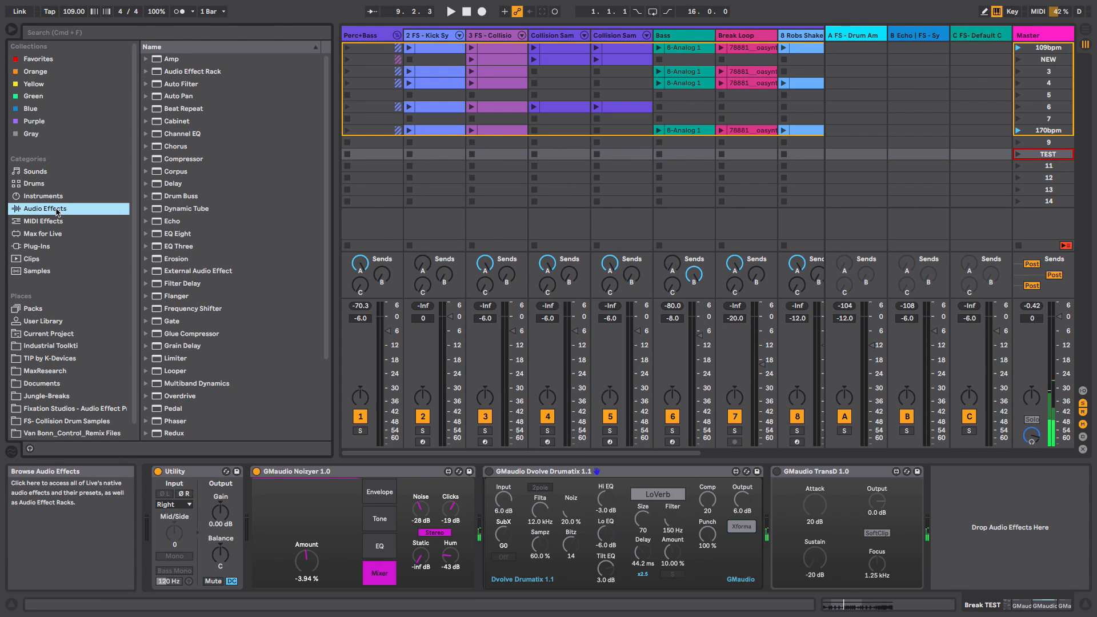
drag(191, 84, 480, 524)
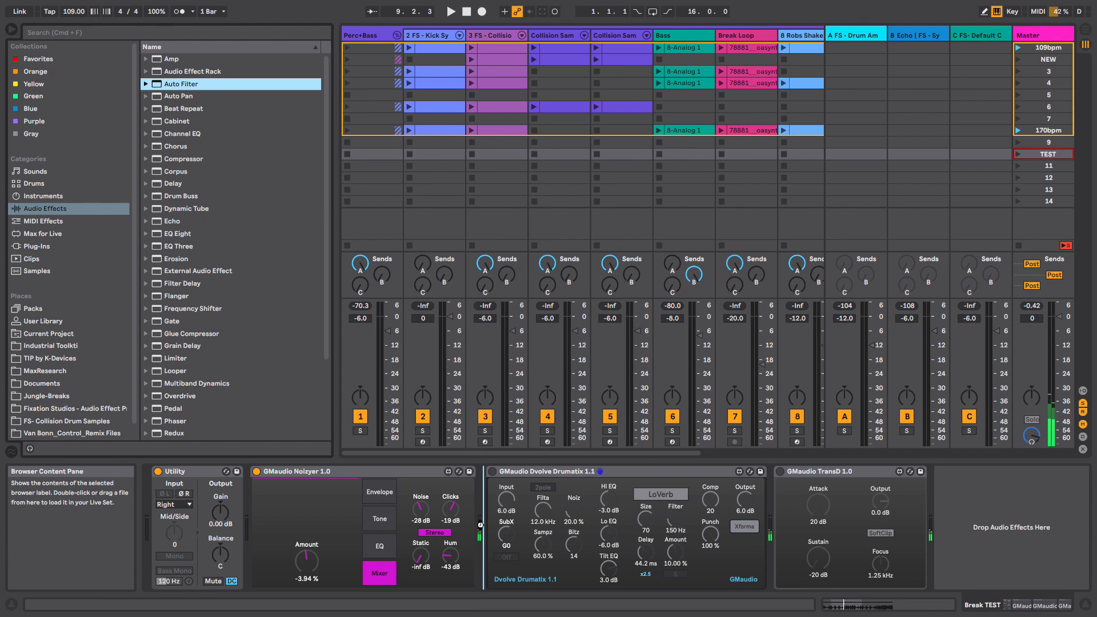
drag(522, 553, 522, 553)
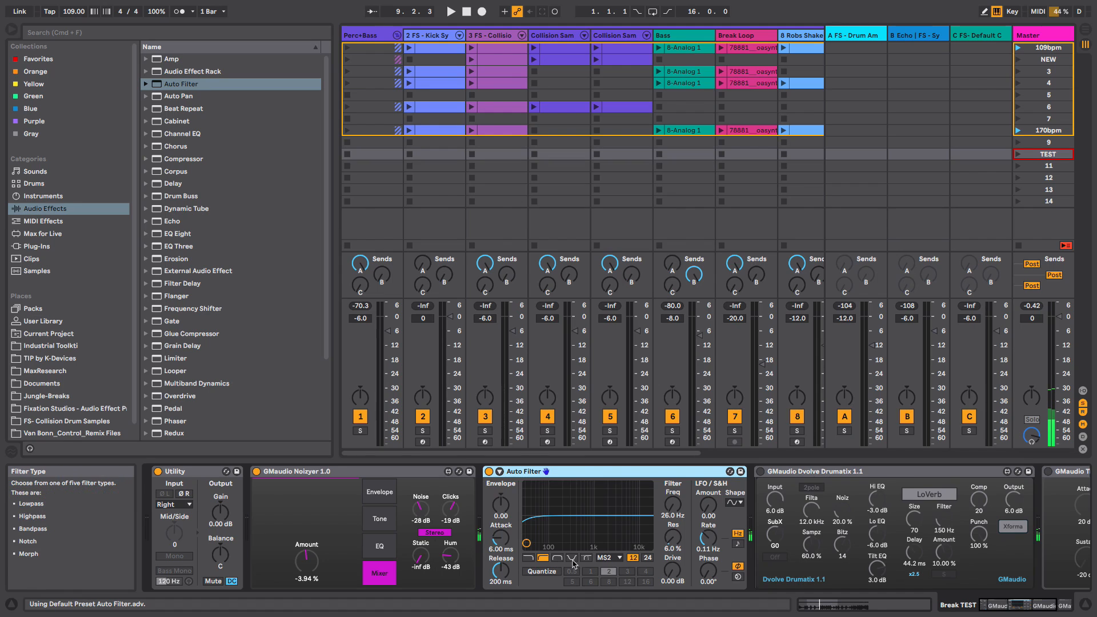
- Switch the Auto Filter to a bandpass and raise its resonance
drag(671, 549, 679, 456)
click(647, 557)
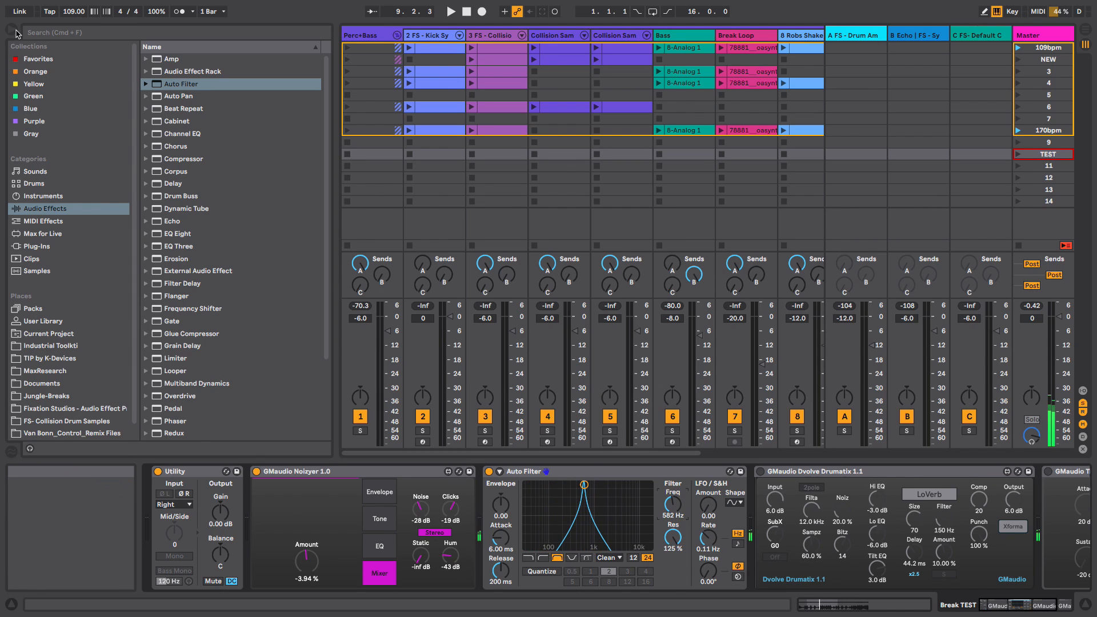
click(11, 30)
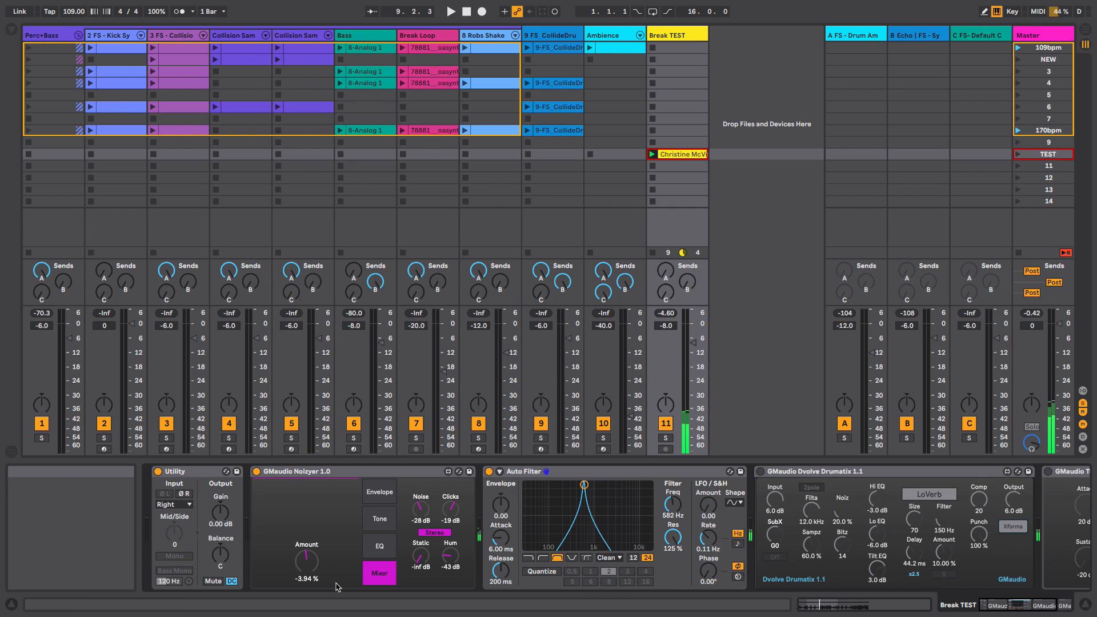
- Start playback and set the Noizyer Amount to -100%
key(space)
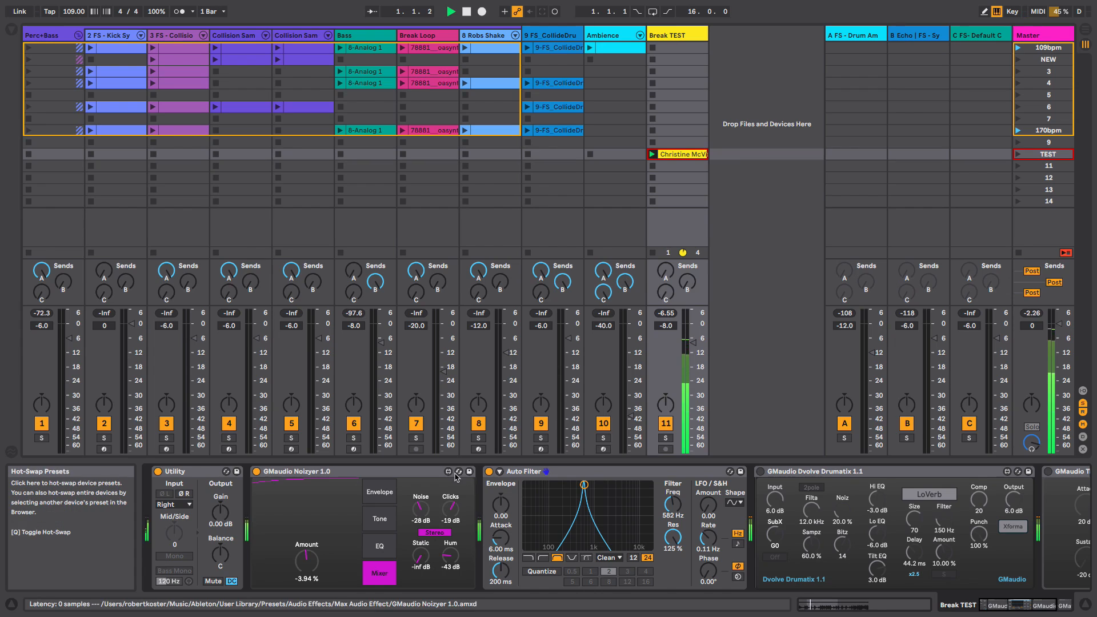
drag(308, 560, 311, 589)
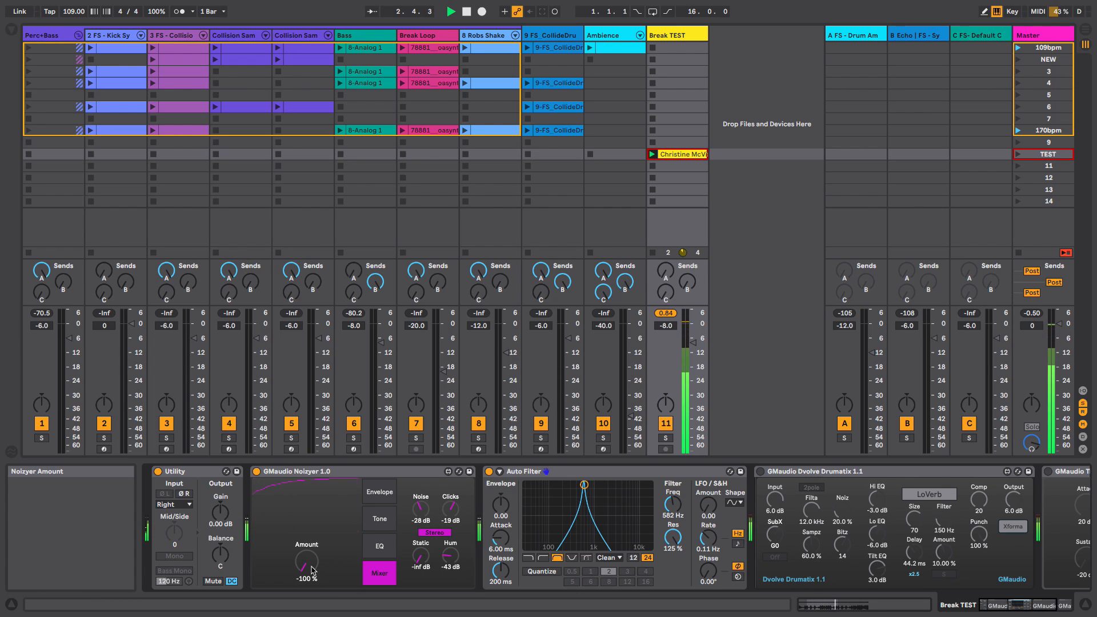
- Move the Auto Filter frequency to about 447 Hz, set LFO Amount to 26.2 with a new waveform and 1/4 synced rate
drag(584, 484, 605, 484)
drag(673, 503, 708, 442)
click(734, 502)
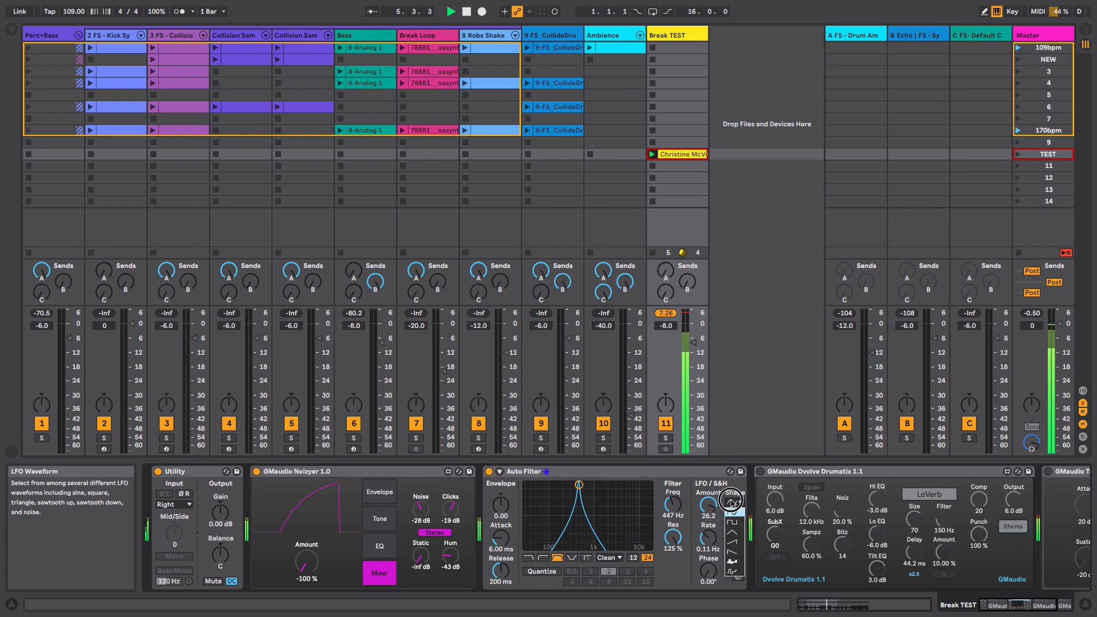
click(734, 563)
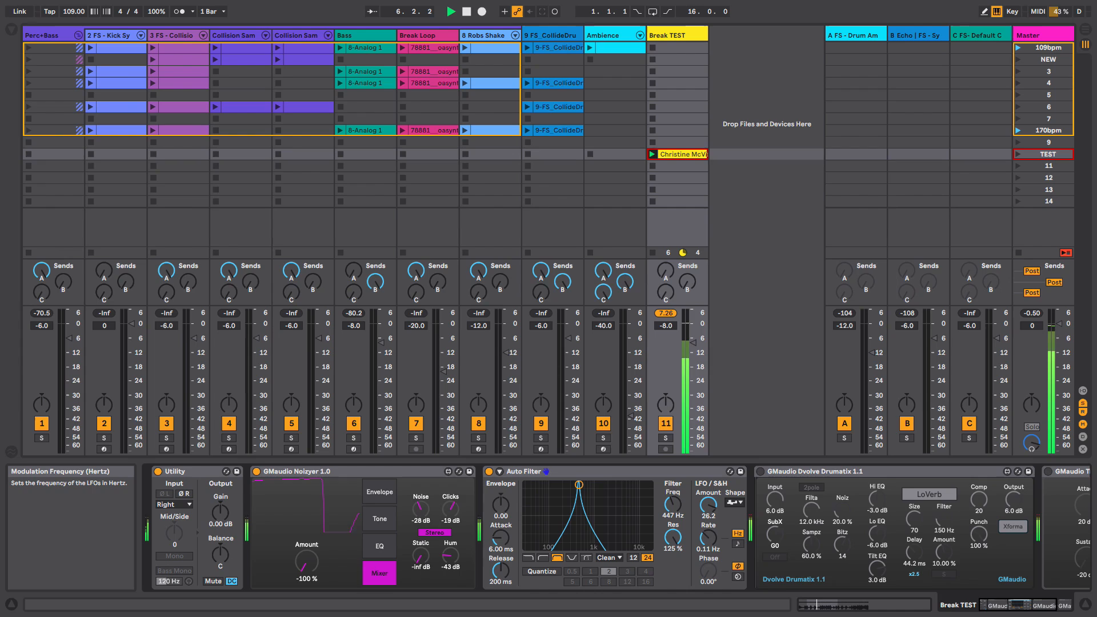
click(737, 543)
drag(712, 543, 713, 545)
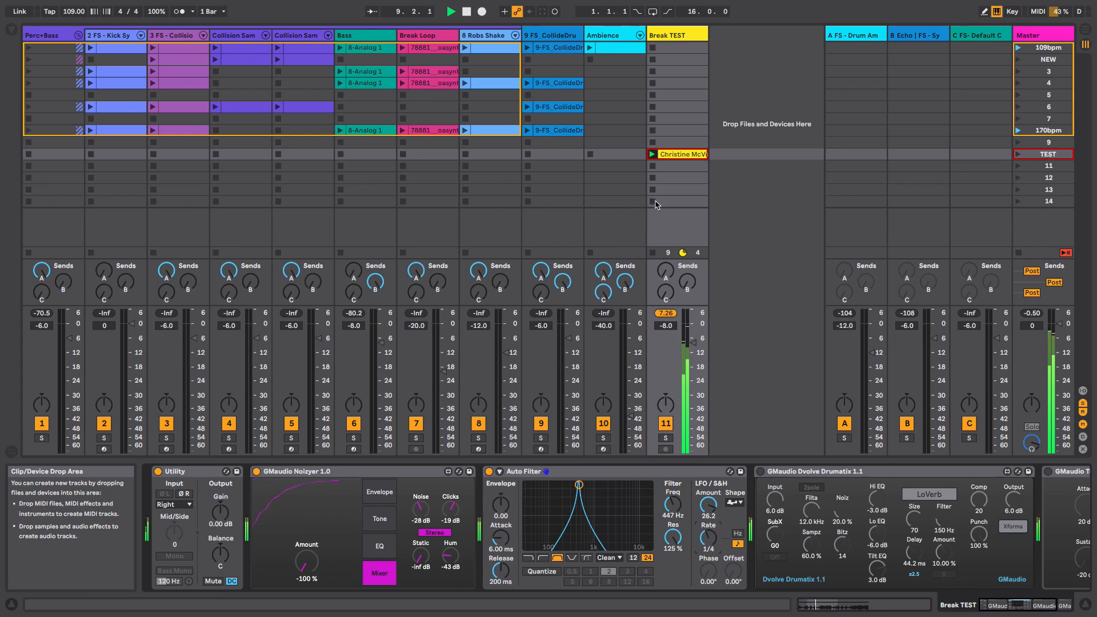
- Stop playback, bypass the Auto Filter and set the Noizyer Amount to 100%
key(space)
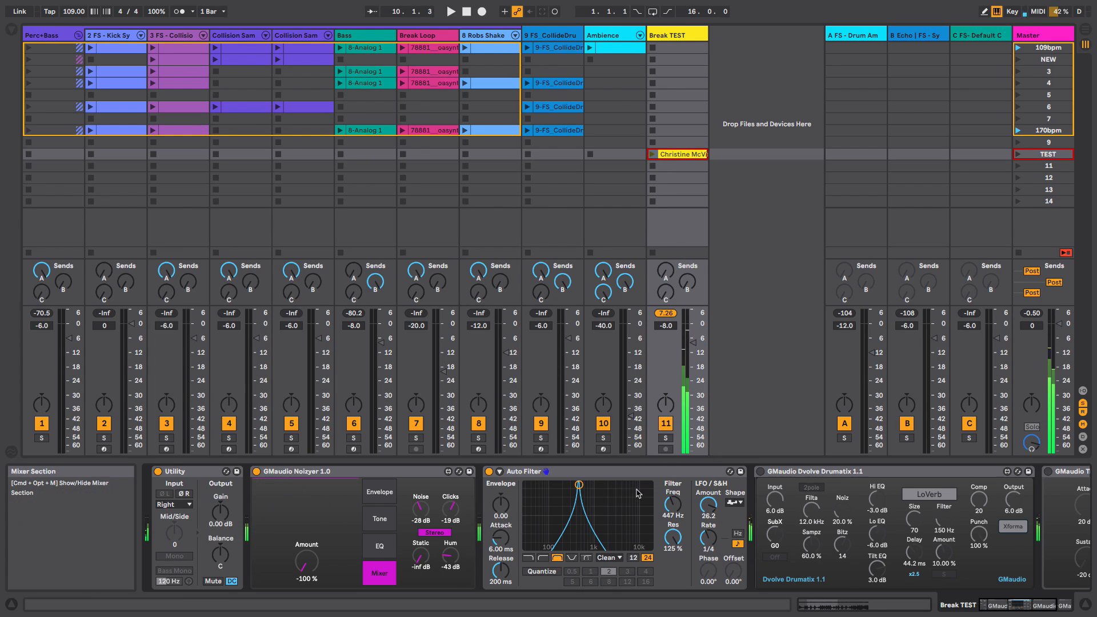
click(489, 472)
drag(311, 569, 312, 537)
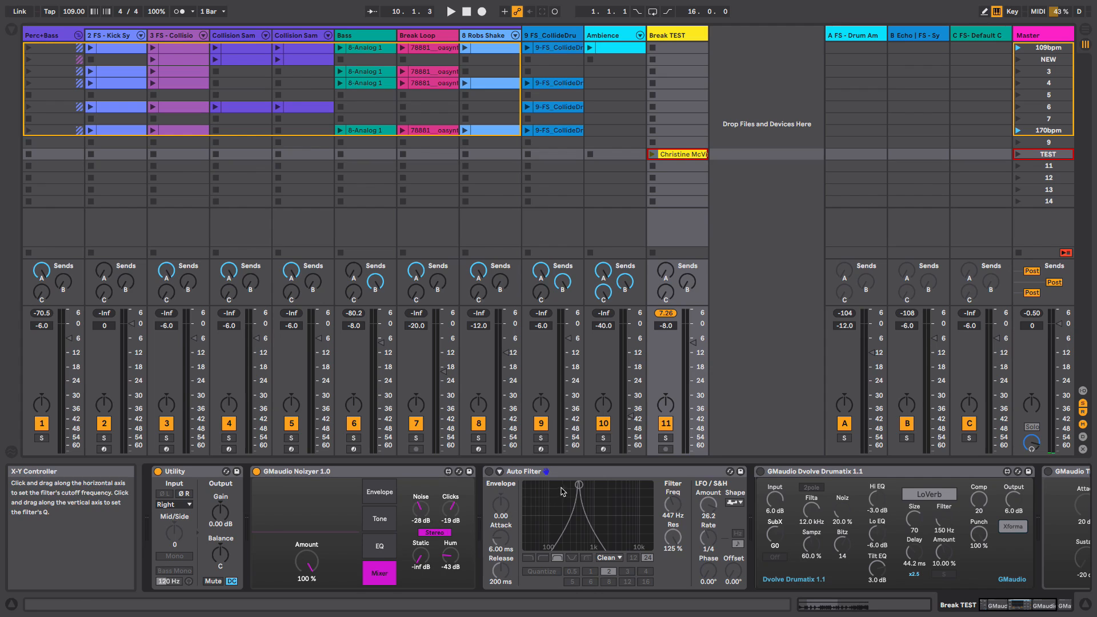
- Delete the Auto Filter and Dvolve Drumatix devices from the chain
click(561, 472)
key(Delete)
key(Delete)
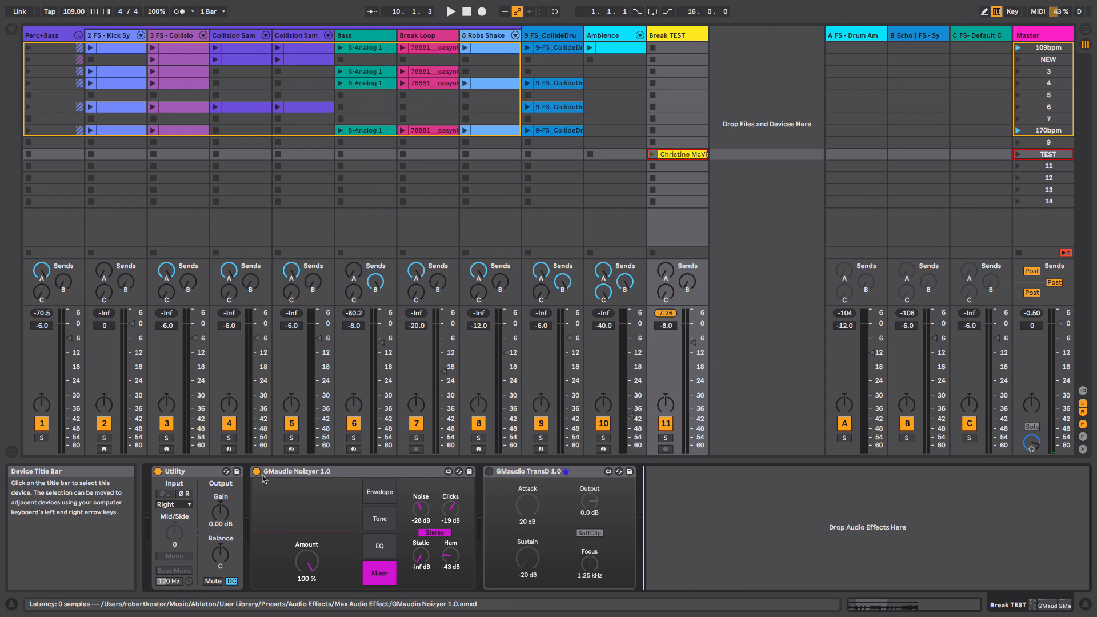
- Bypass the Noizyer, enable the TransD, and launch the Break TEST clip
click(257, 471)
click(489, 471)
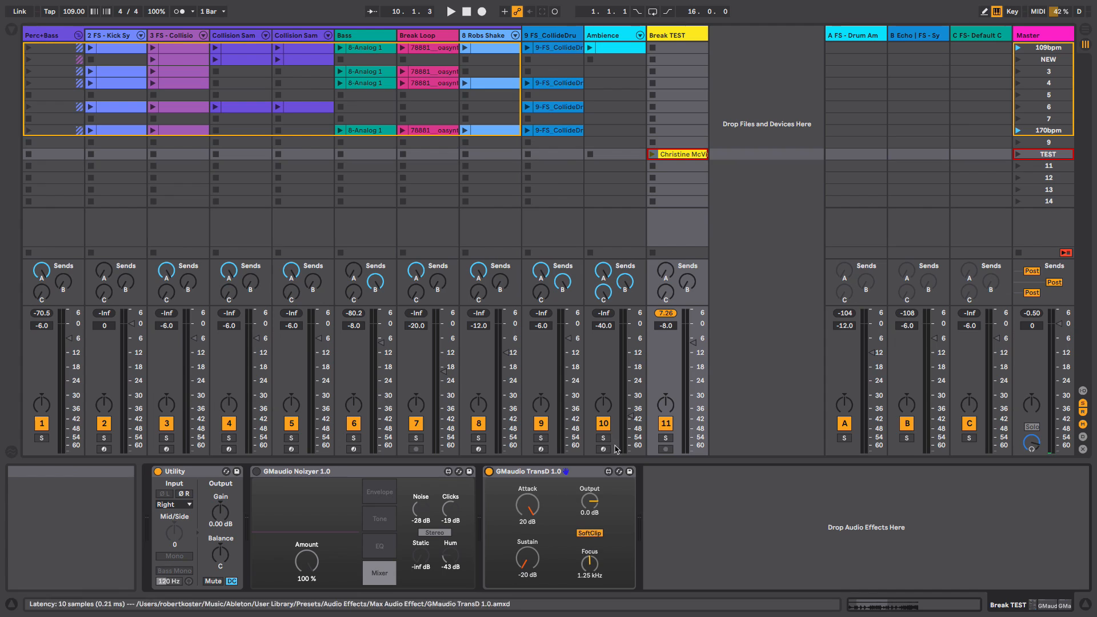
click(665, 313)
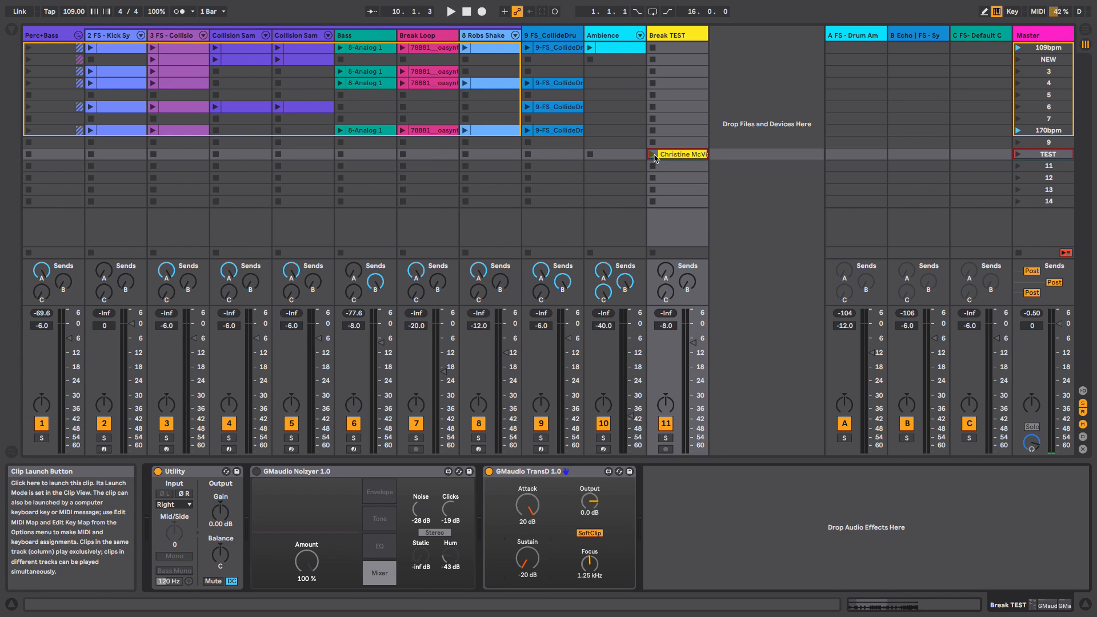
click(652, 155)
- Bypass TransD, reactivate the Noizyer with Amount at 10.2%, then re-enable TransD and toggle playback
click(489, 471)
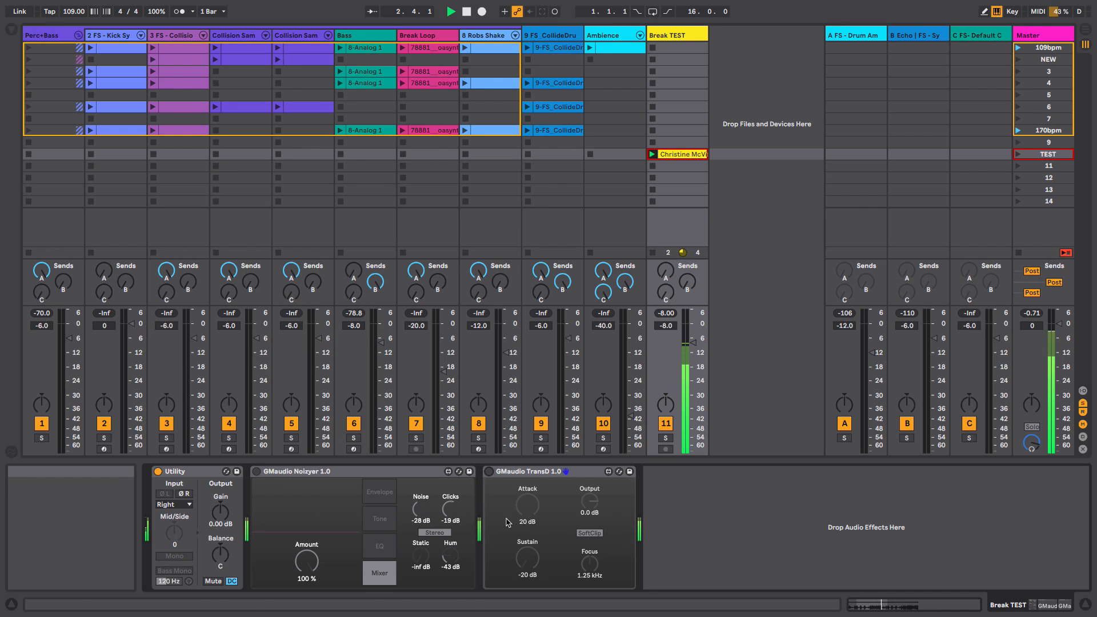
click(255, 475)
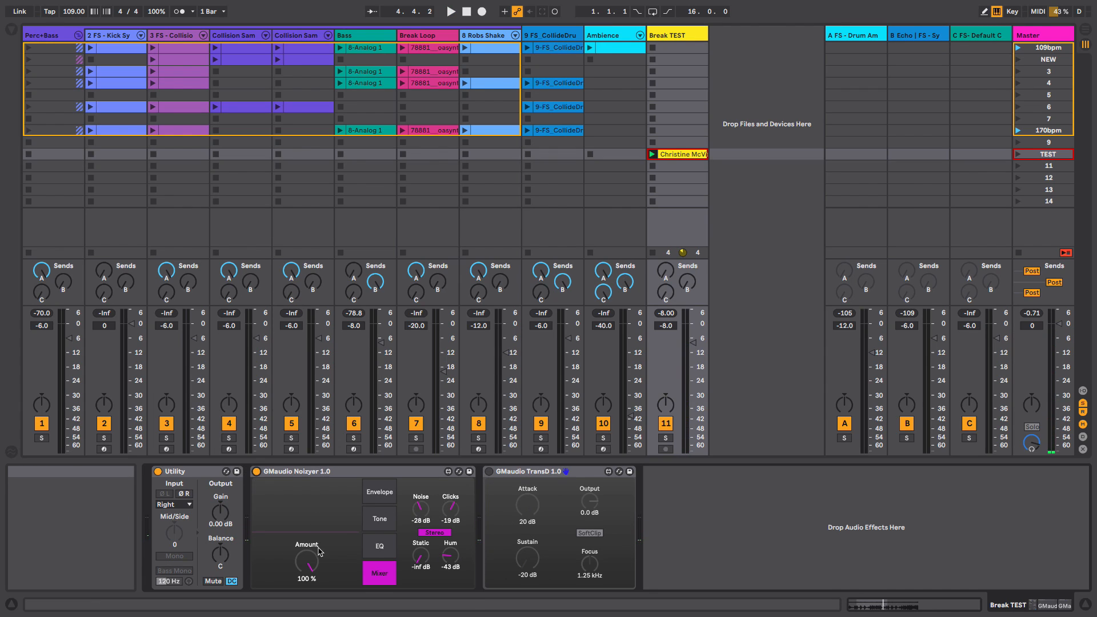
drag(307, 565, 313, 585)
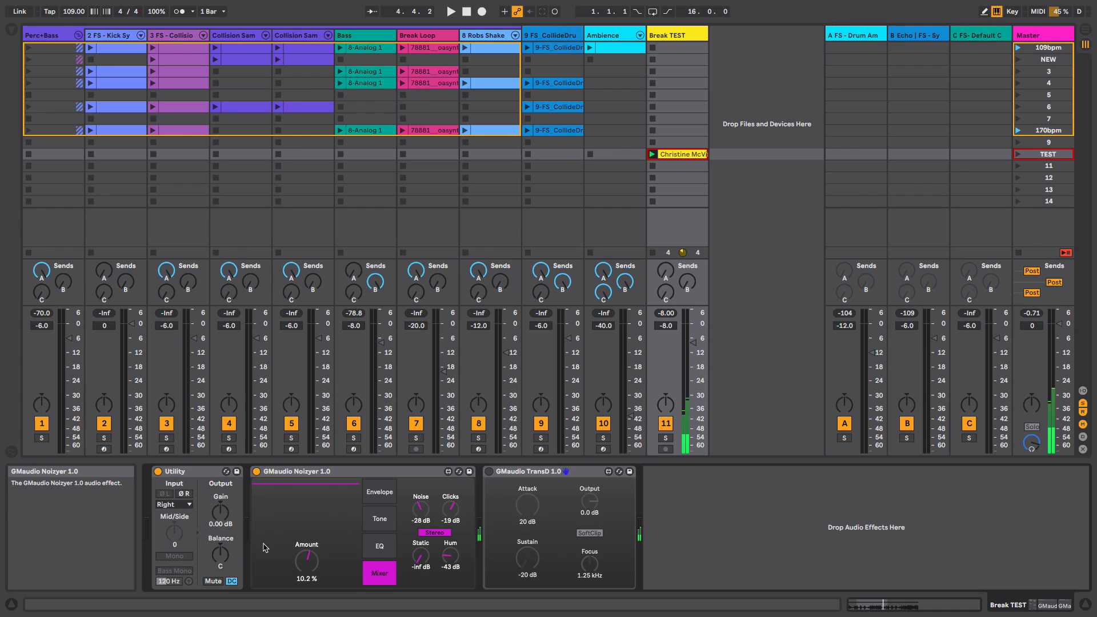
click(489, 473)
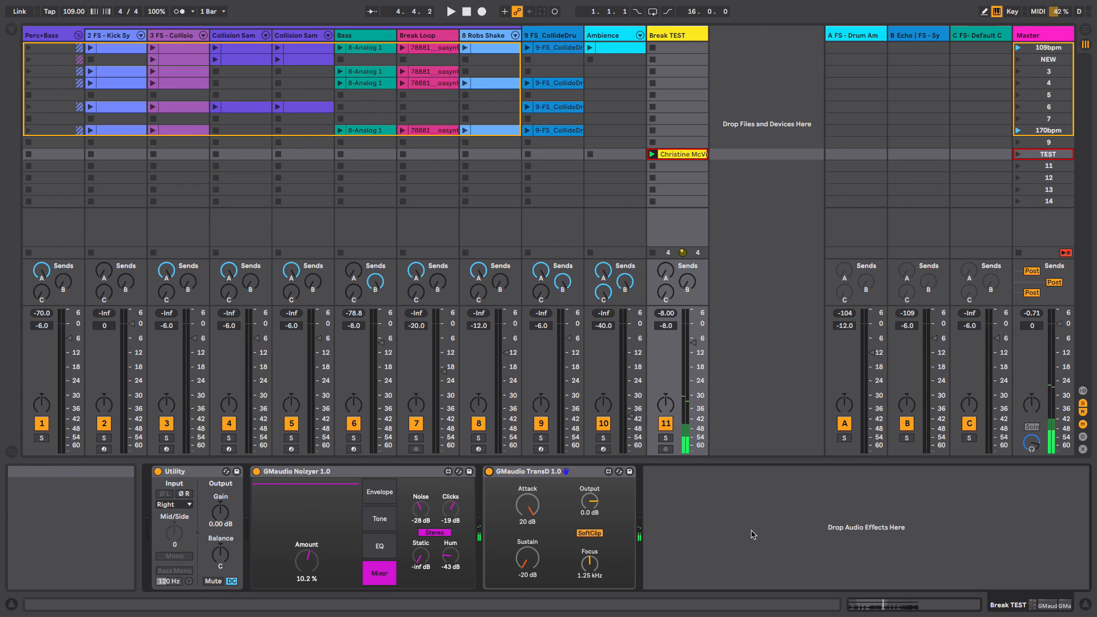
key(space)
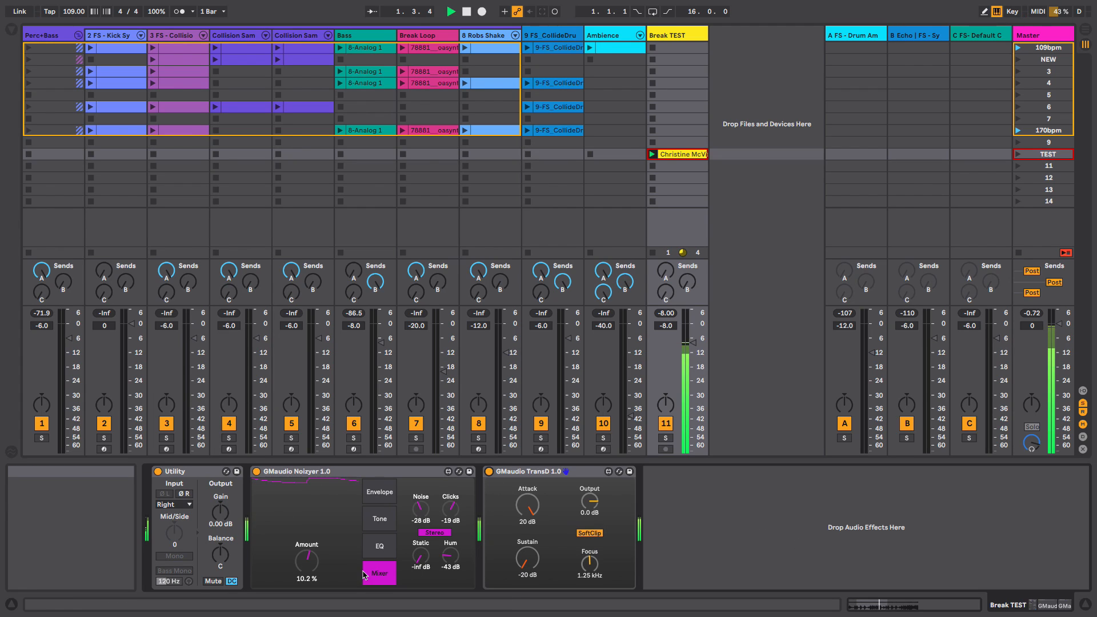
- Show the Noizyer's Envelope page and toggle the TransD off and back on to compare
click(381, 501)
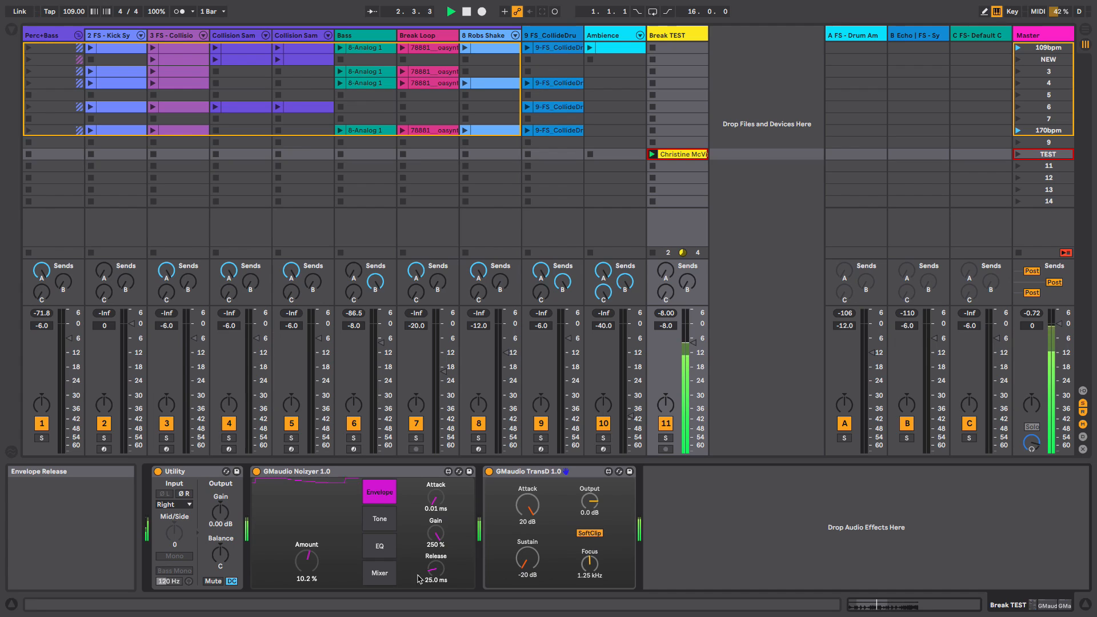
click(488, 472)
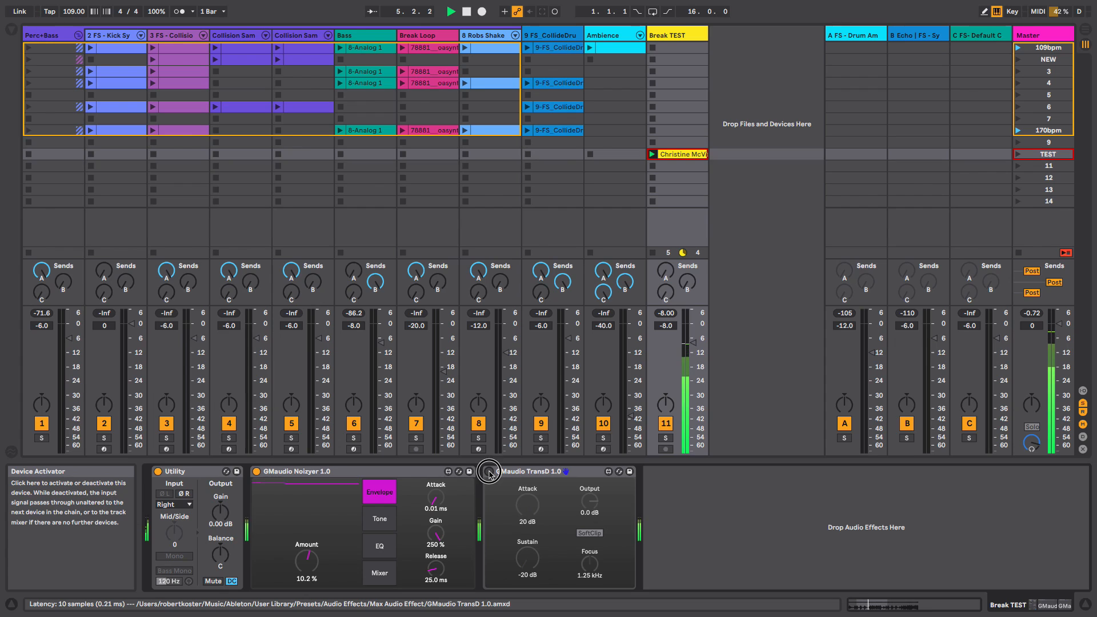
click(489, 472)
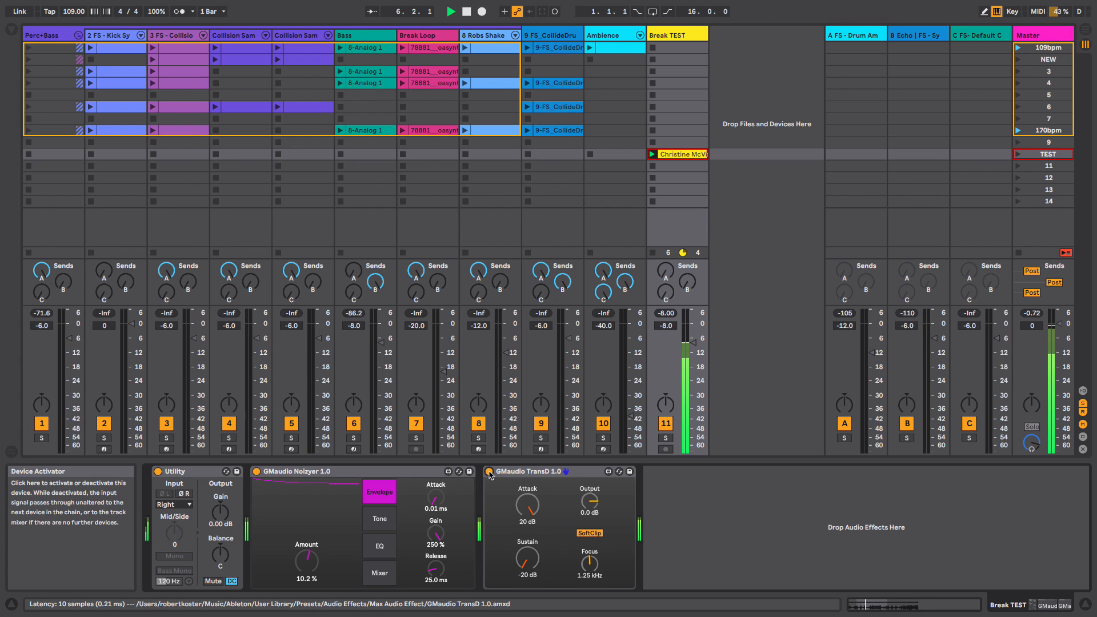
- Stop playback, bypass the Noizyer and reset the TransD Sustain and Attack to 0 dB
key(space)
click(256, 471)
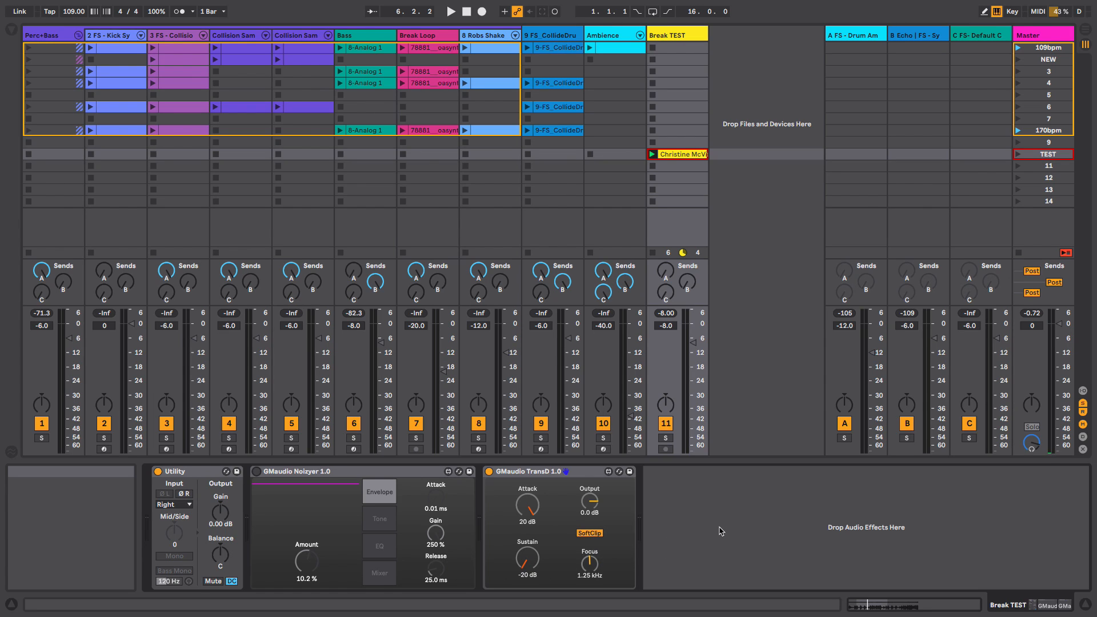
double_click(527, 557)
double_click(530, 503)
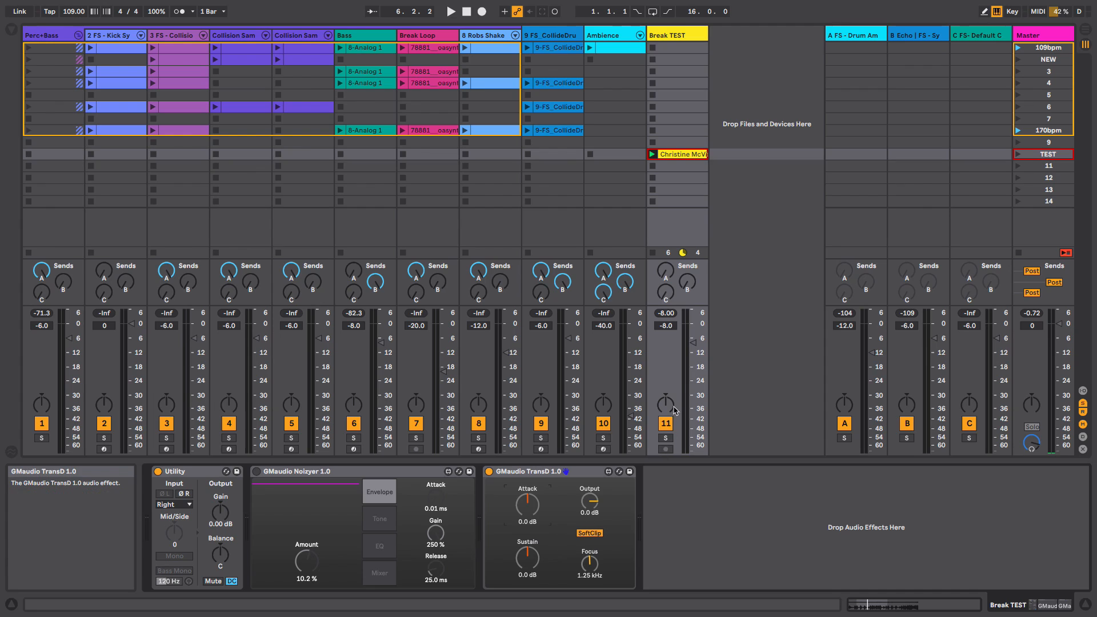
- Start playback and set the TransD Attack to 12 dB and Sustain to -20 dB
key(space)
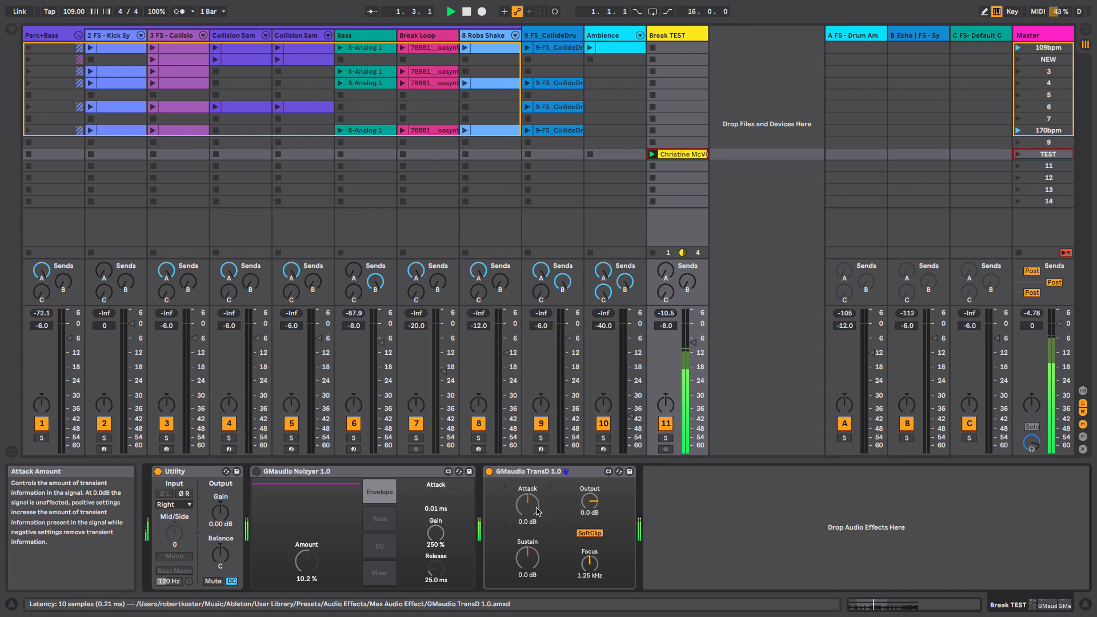
drag(528, 514, 526, 488)
click(529, 557)
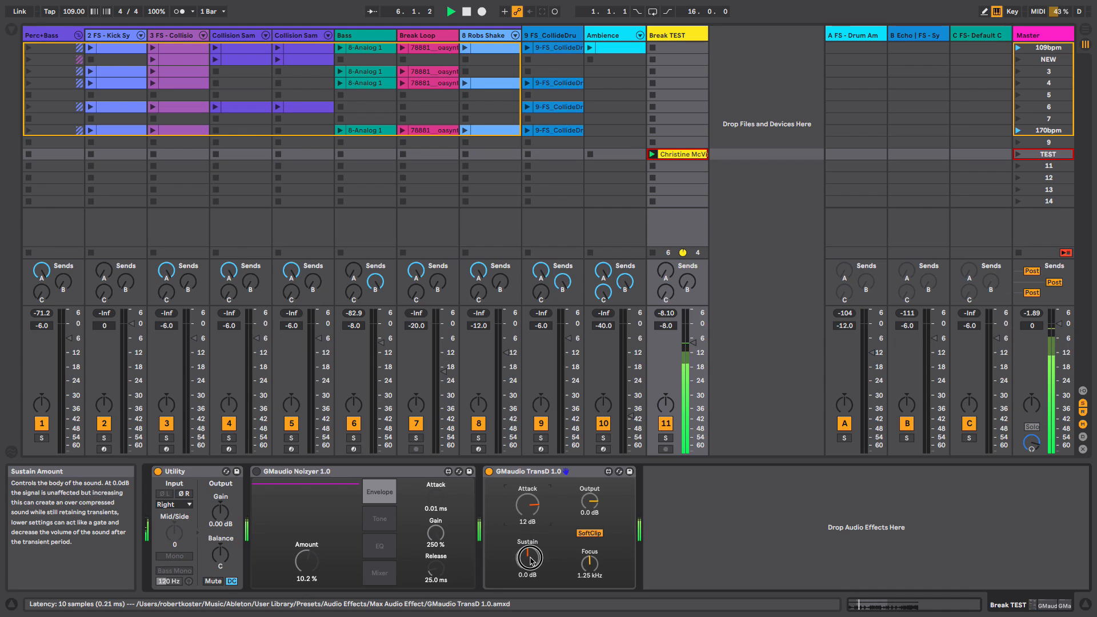
drag(529, 556, 531, 561)
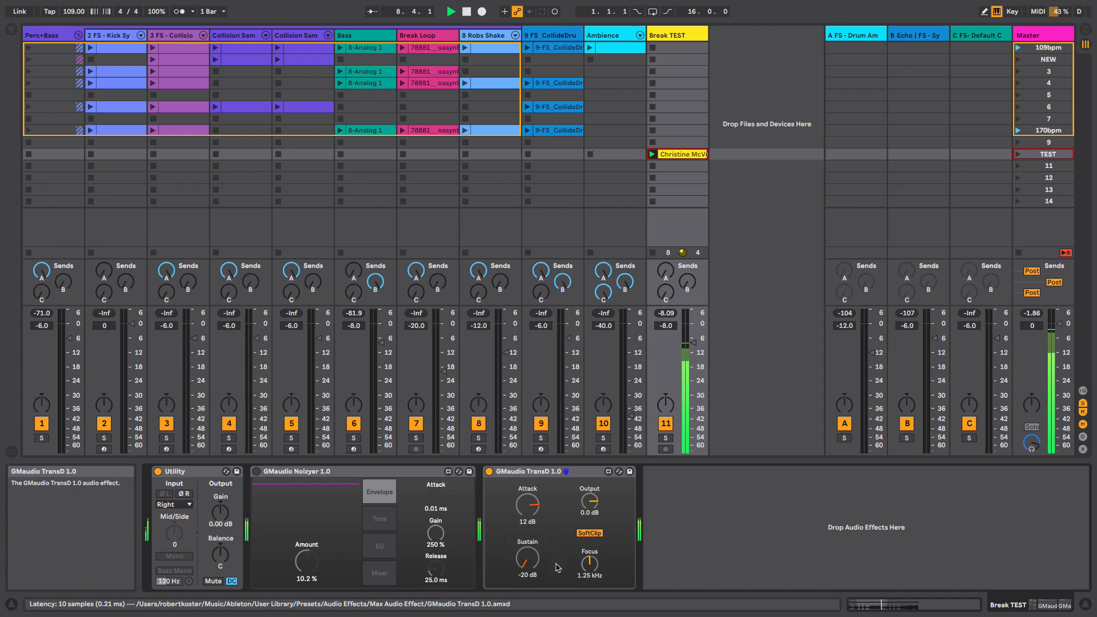
- Stop playback, reset the TransD Attack and Sustain to 0 dB and restart the loop
key(space)
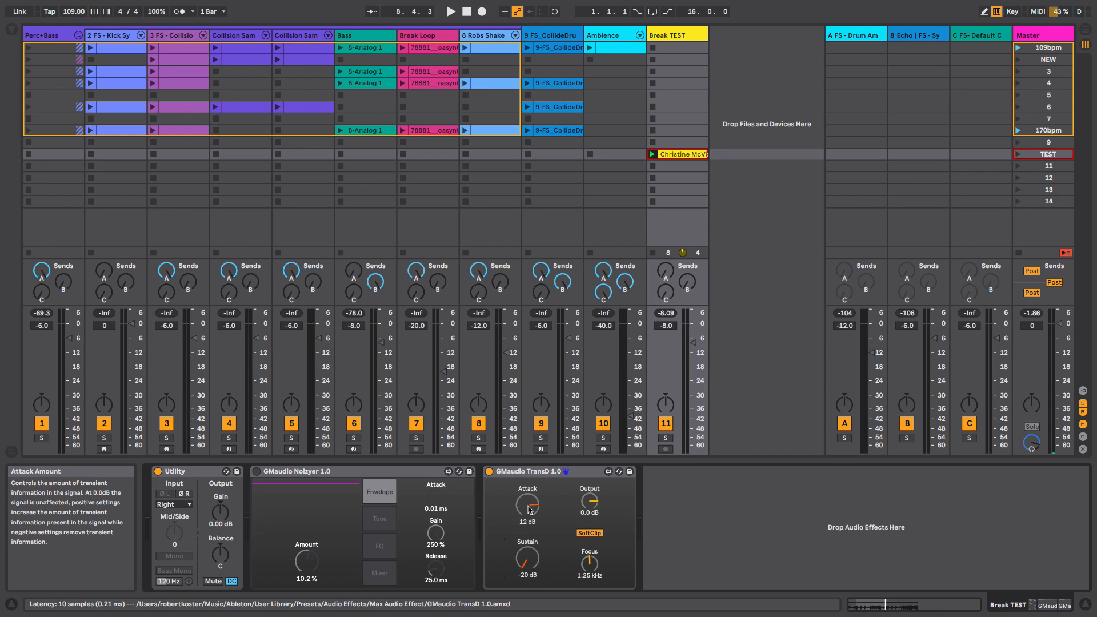
double_click(532, 554)
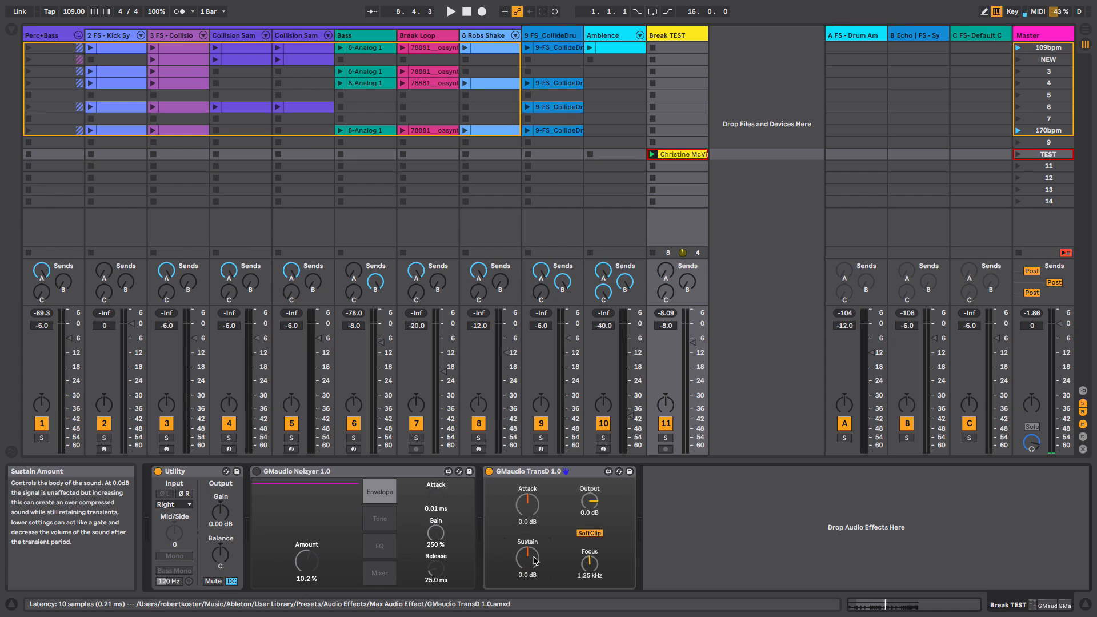
key(space)
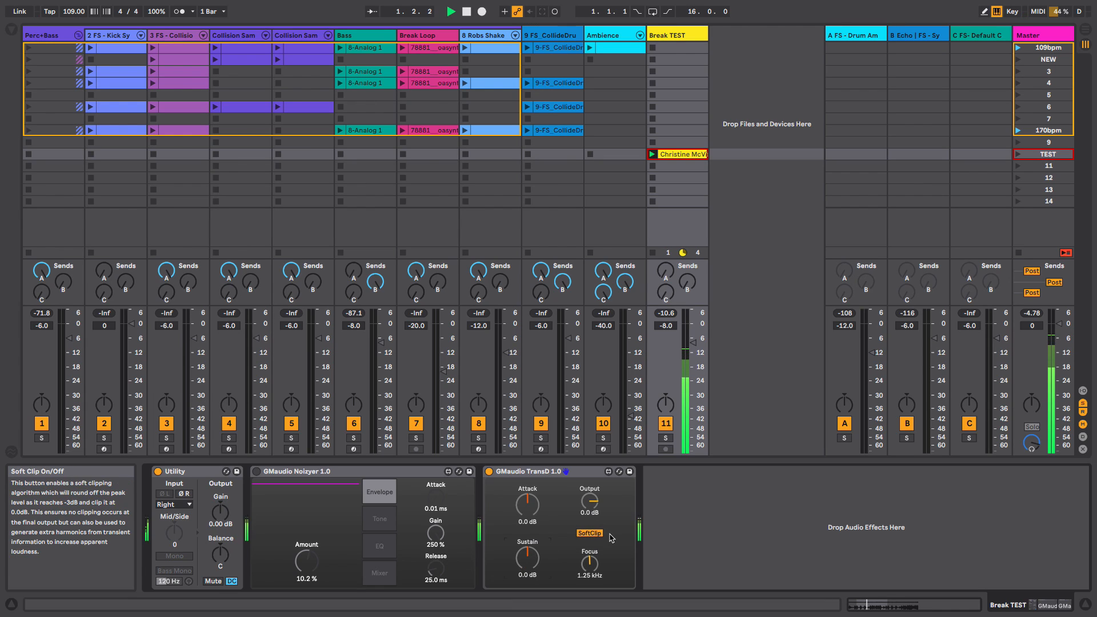
key(space)
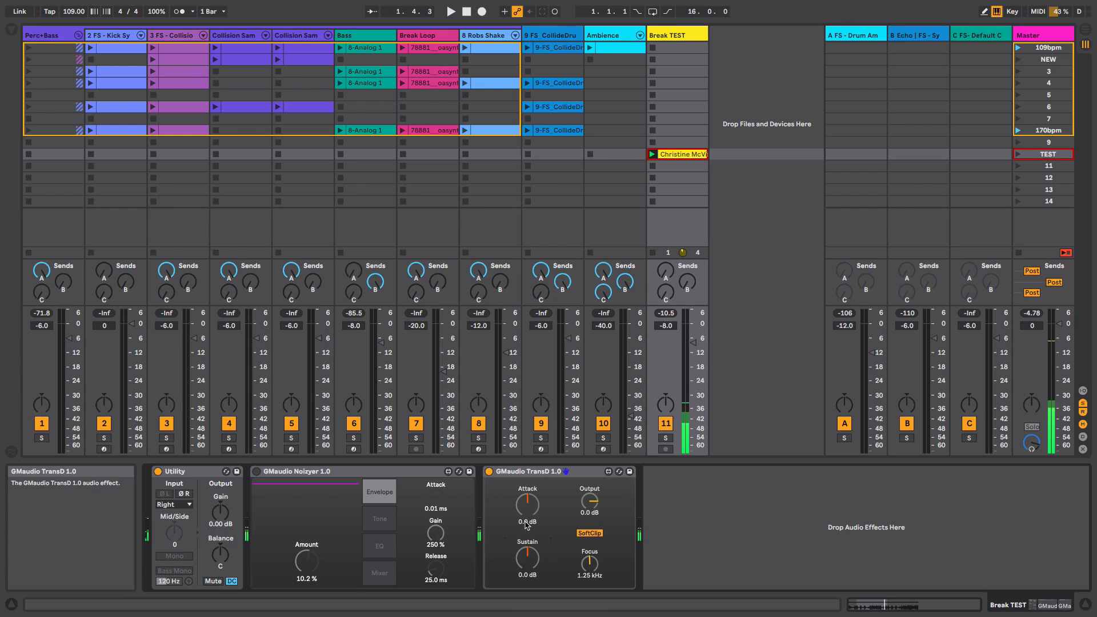
- Set the TransD Focus to 3.11 kHz and raise its Attack to 18 dB while playing
click(590, 562)
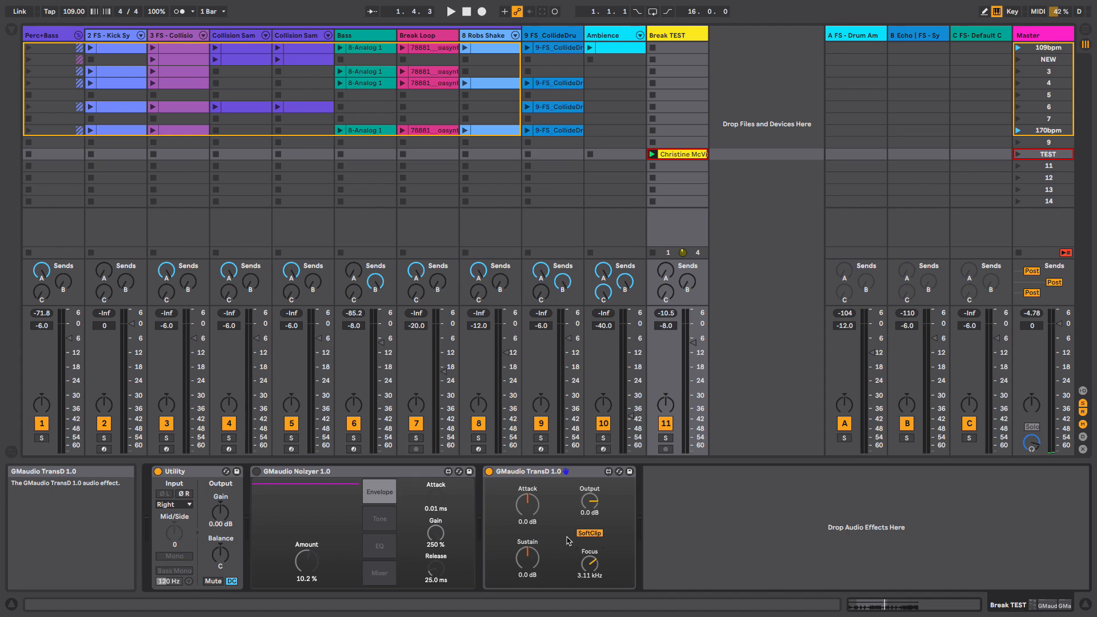
key(space)
key(space)
drag(528, 506, 528, 474)
key(space)
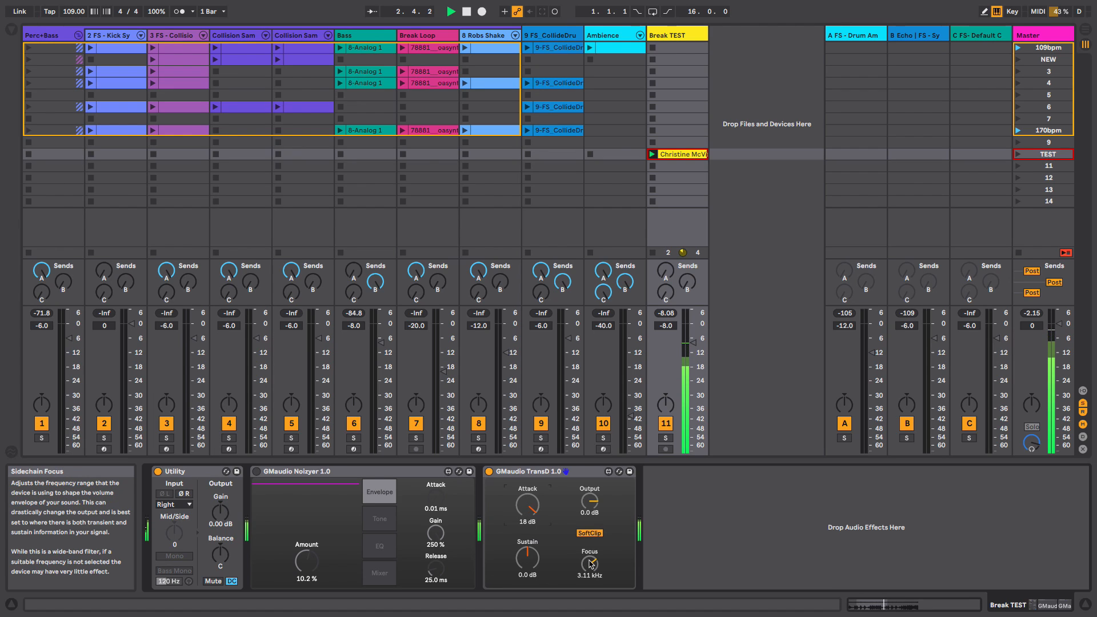
- Toggle the TransD off and on again and restart playback to compare
click(489, 472)
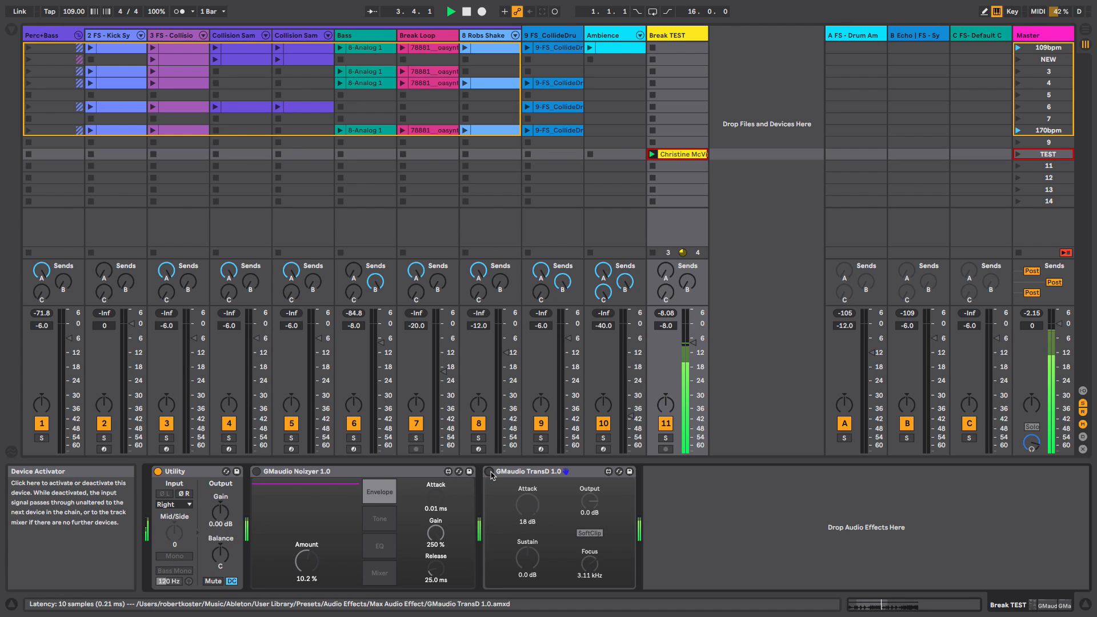
click(490, 472)
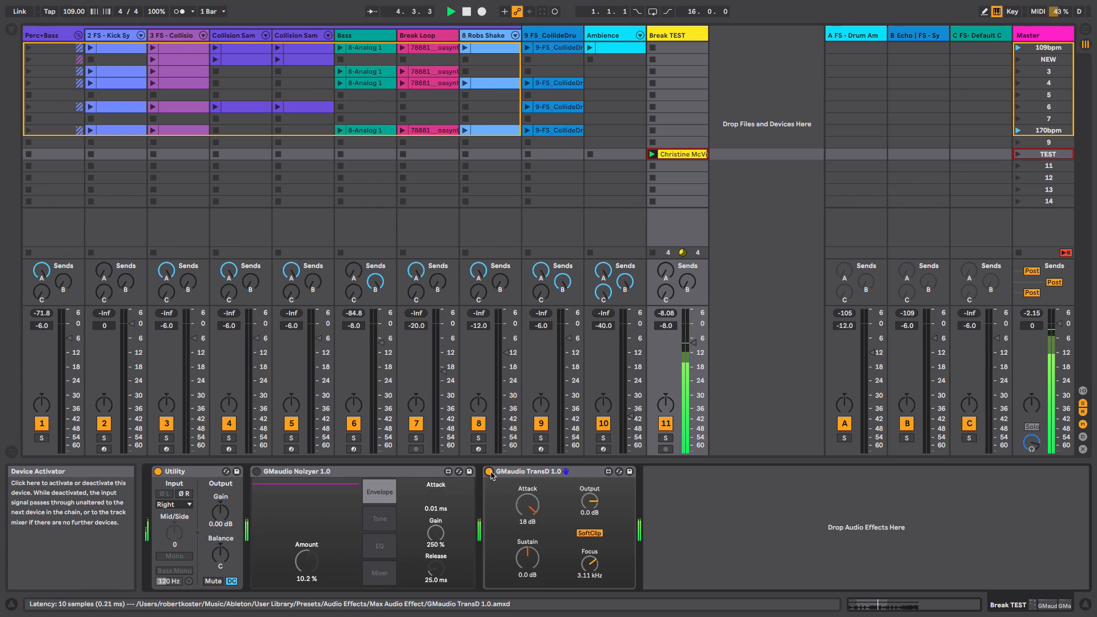
key(space)
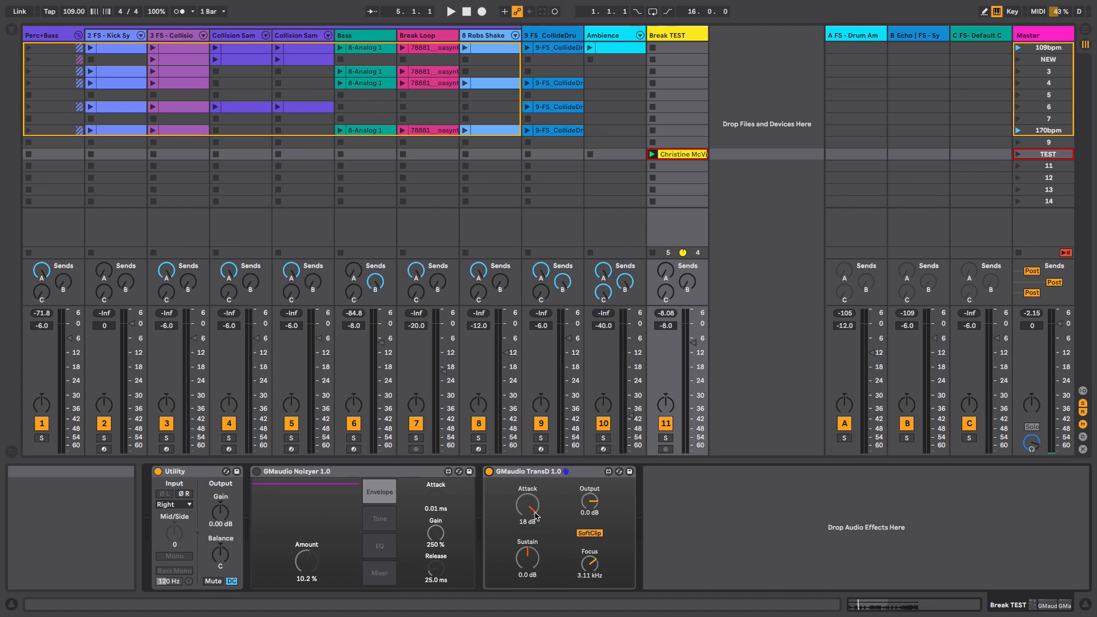
key(space)
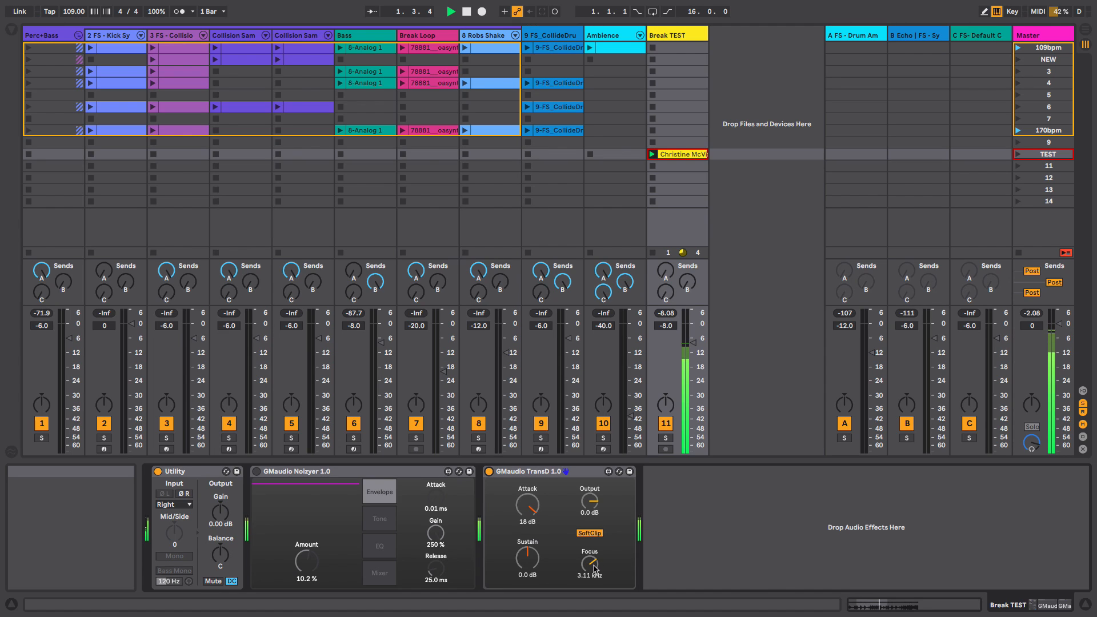
key(space)
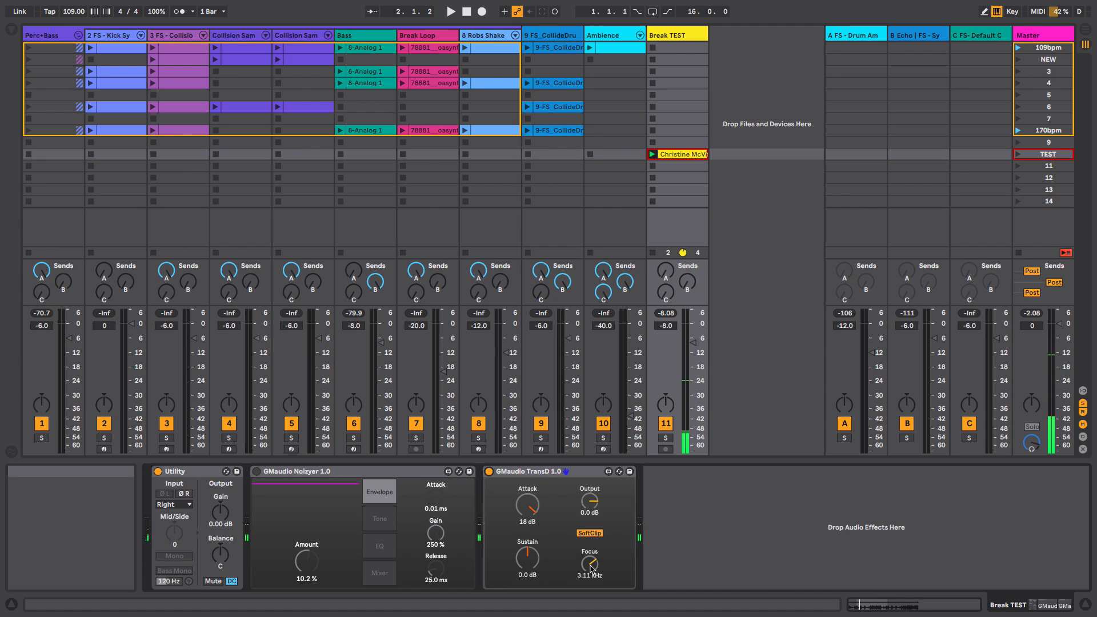
- Lower the TransD Focus to 100.0 Hz and switch SoftClip off
drag(594, 565, 592, 599)
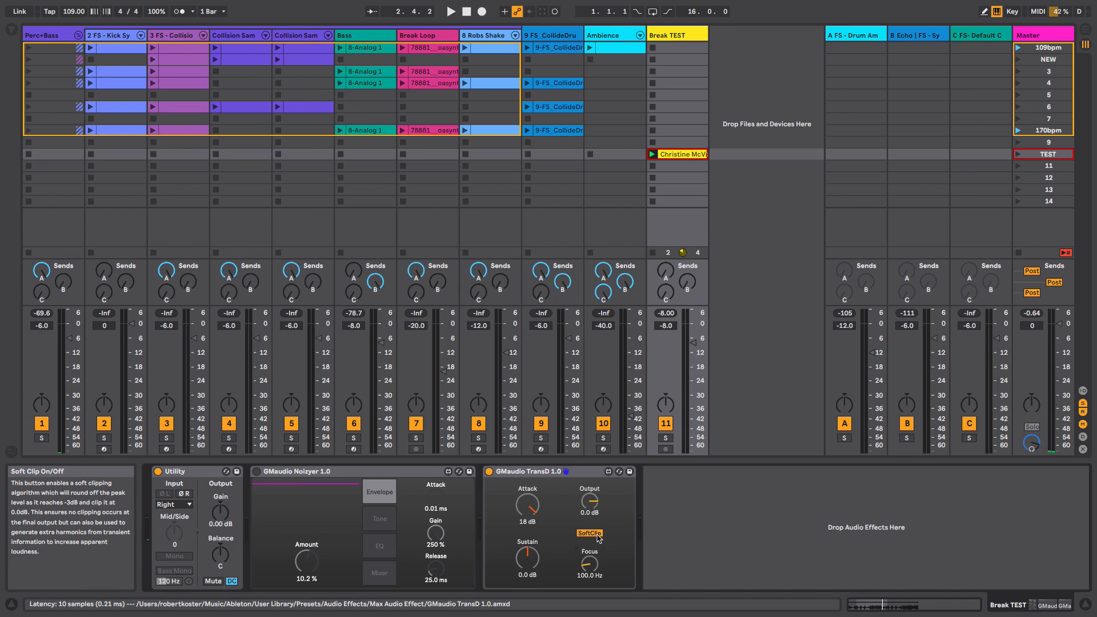
click(597, 536)
key(space)
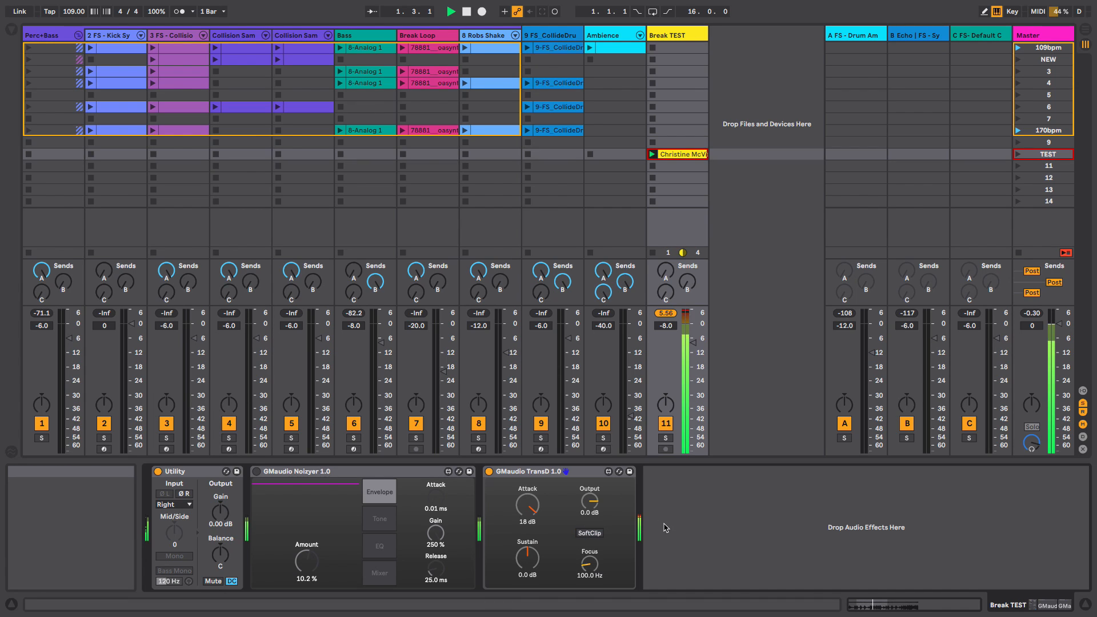
- Raise the TransD Attack to 20 dB while restarting playback
key(space)
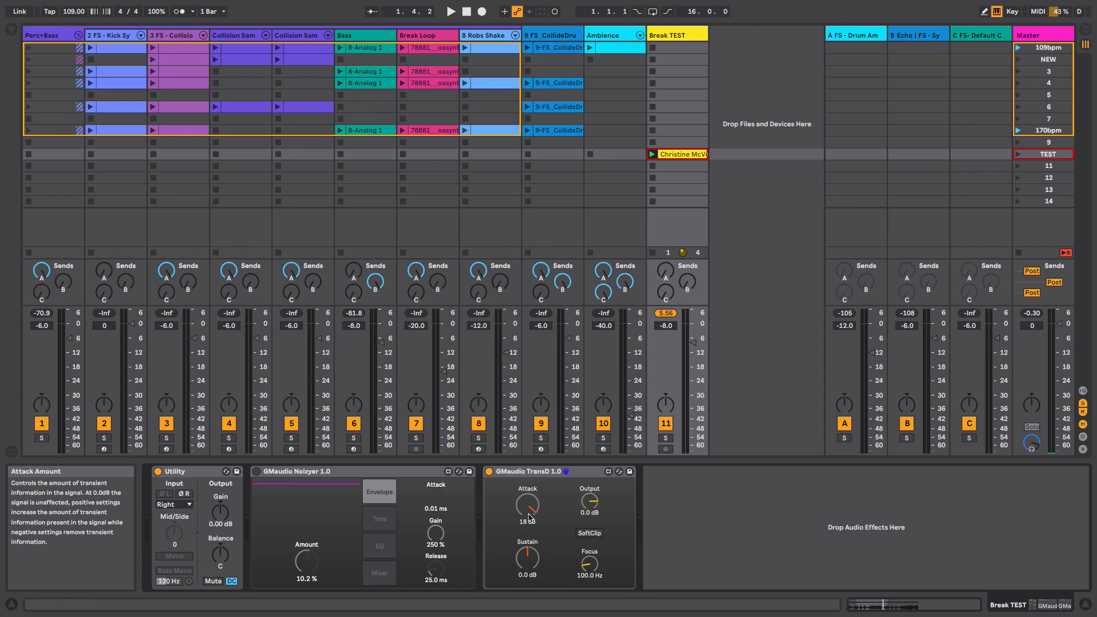
drag(535, 514, 528, 509)
key(space)
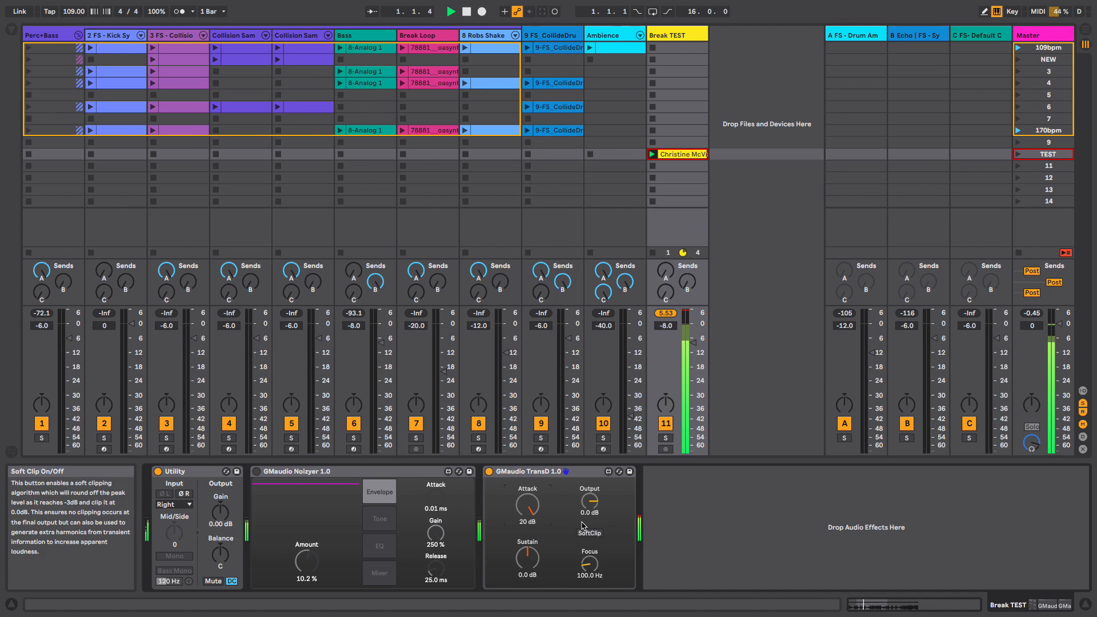
- Switch the TransD SoftClip back on and set Focus to 1.25 kHz
click(599, 534)
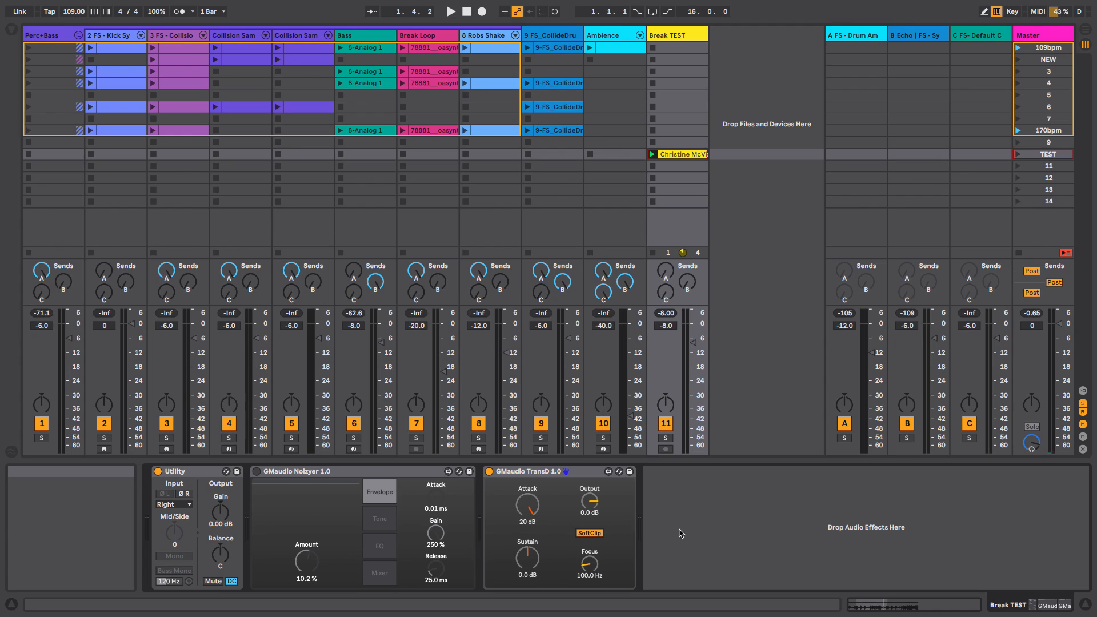
key(space)
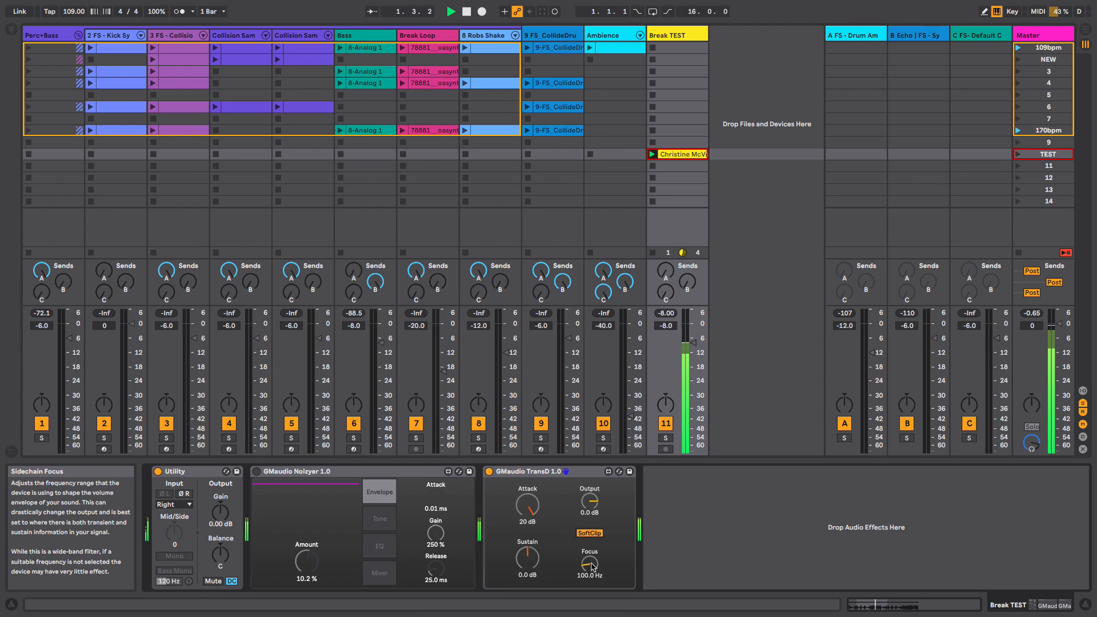
drag(590, 563, 590, 542)
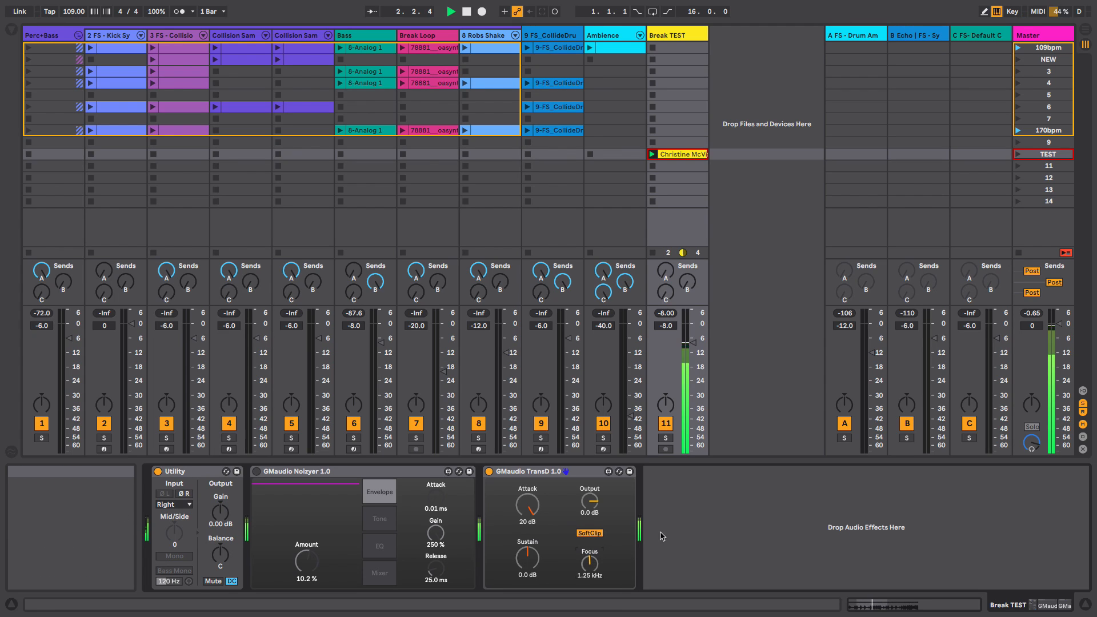
key(space)
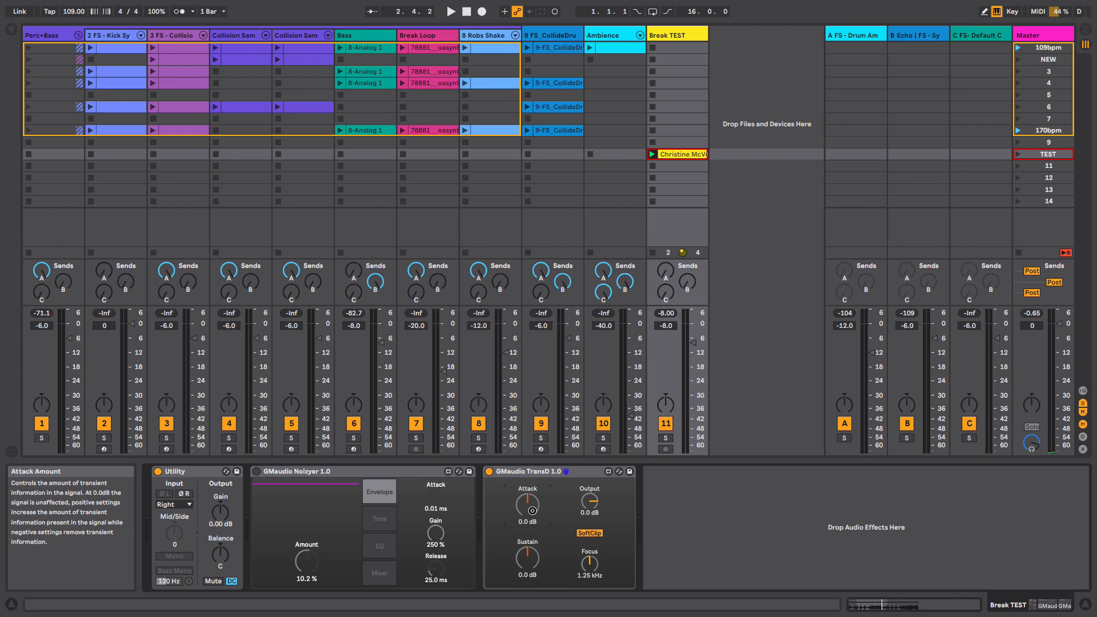
- Set the TransD Attack to 6.0 dB and Sustain to -6.0 dB, then restart playback
drag(531, 504, 534, 514)
drag(526, 556, 526, 569)
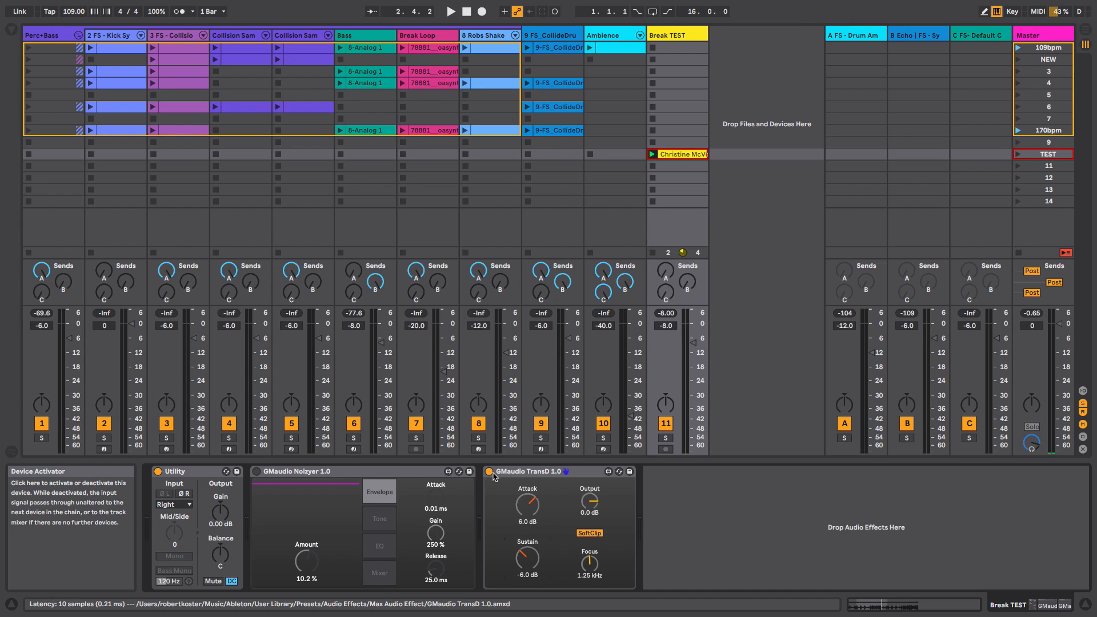
key(space)
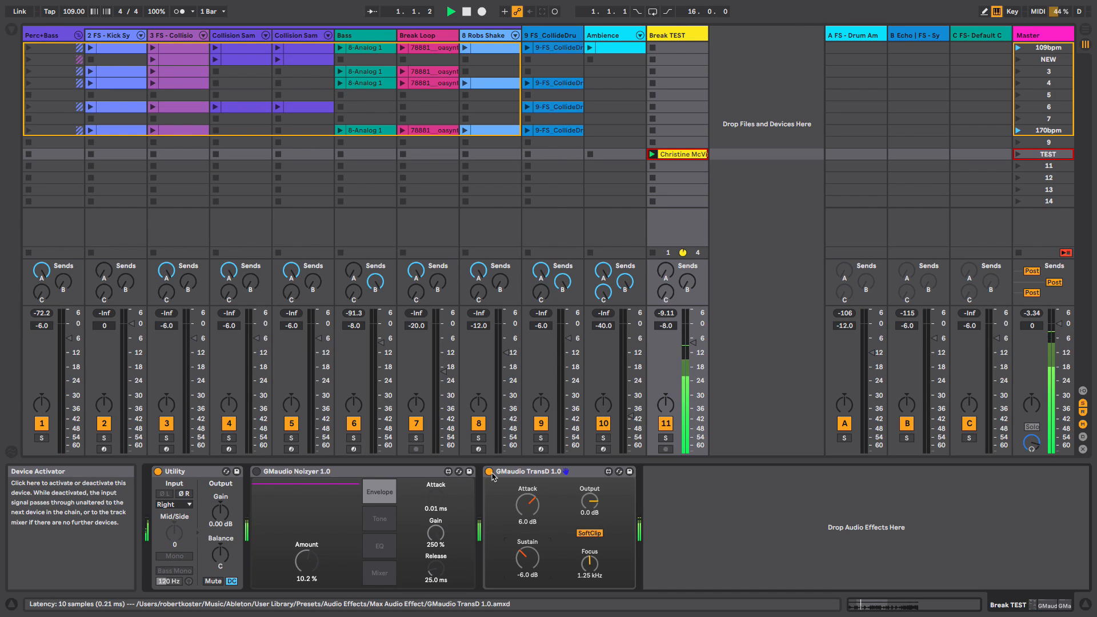
- Toggle the TransD off and back on and restart playback to compare
click(489, 472)
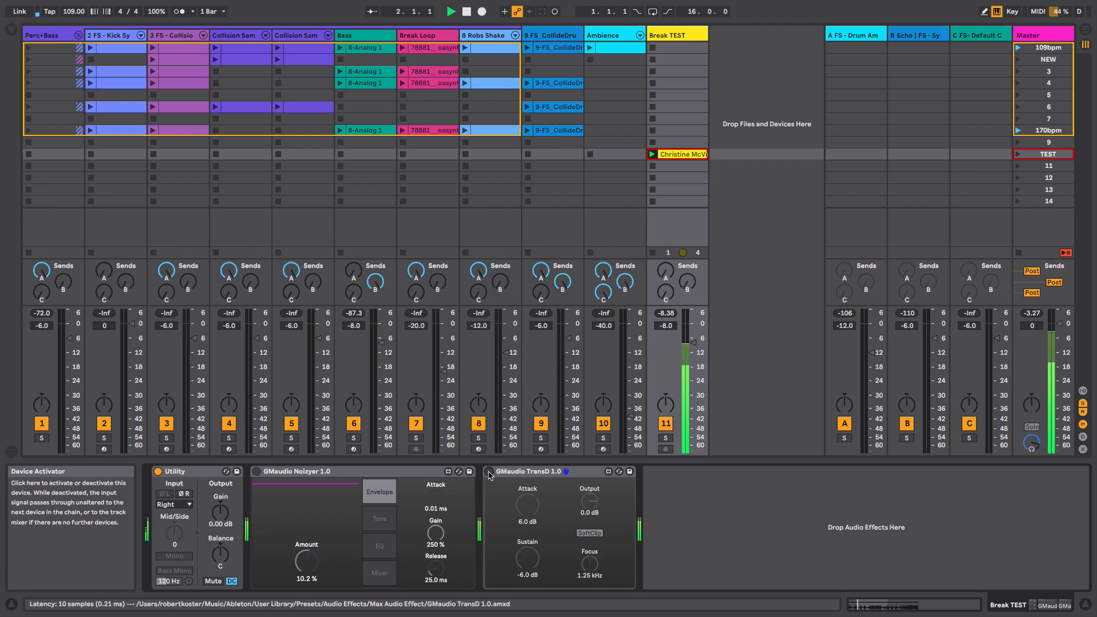
click(489, 472)
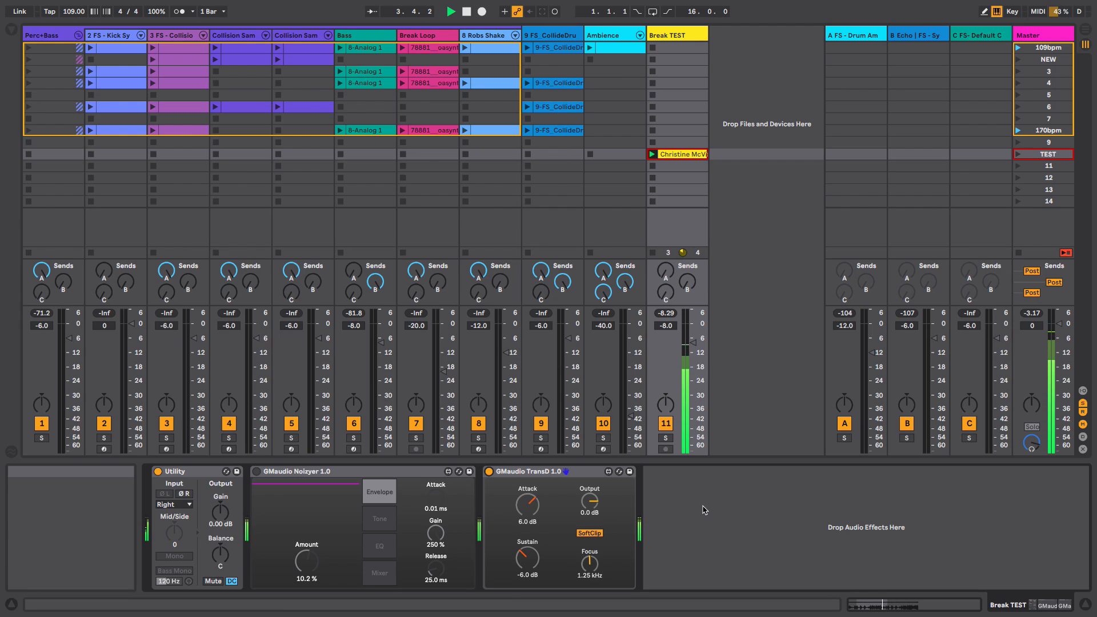
key(space)
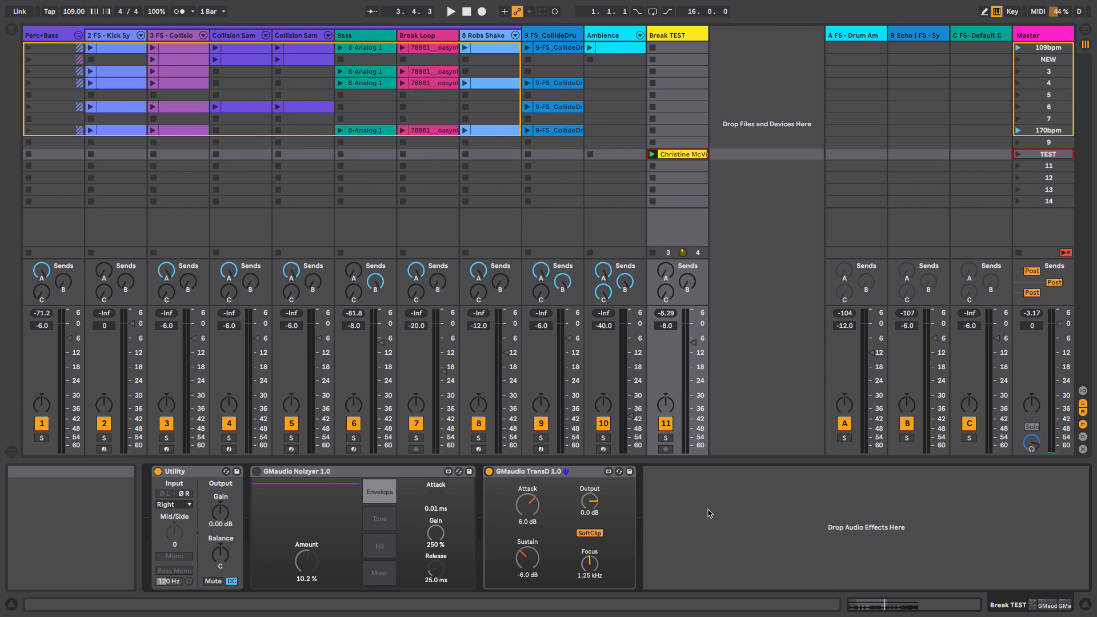
key(space)
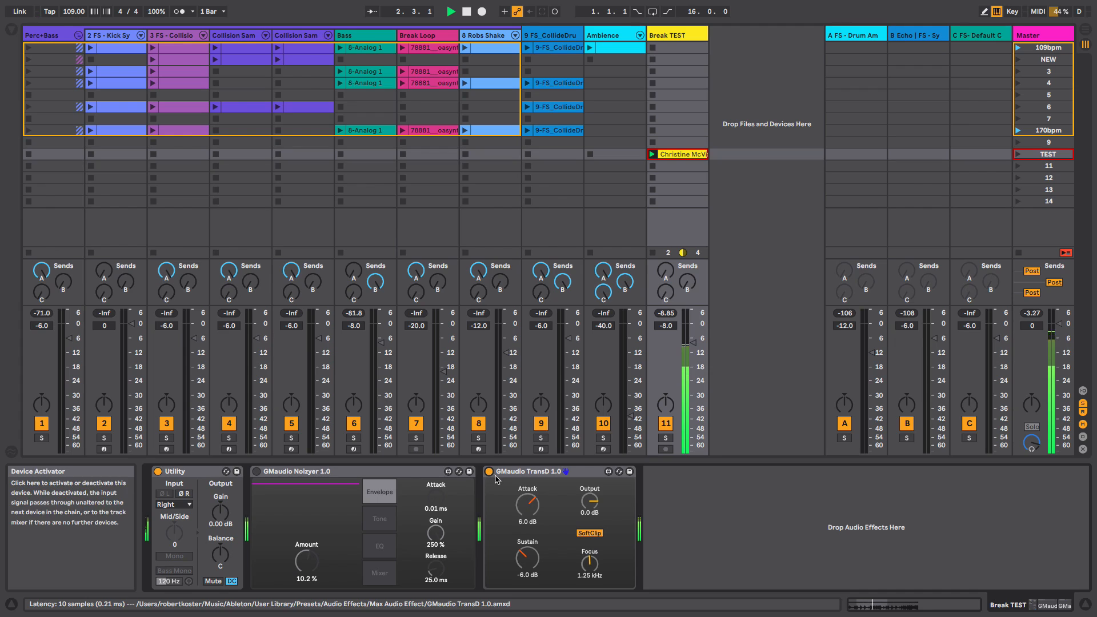
key(space)
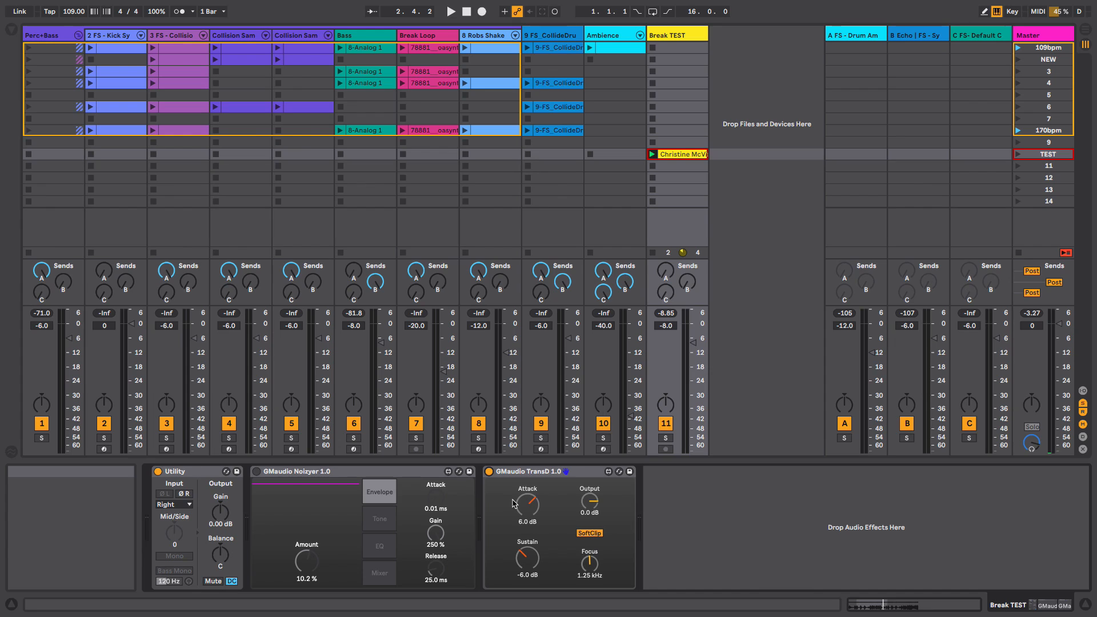
- Reactivate the Noizyer and open its Mixer page
click(256, 471)
click(379, 573)
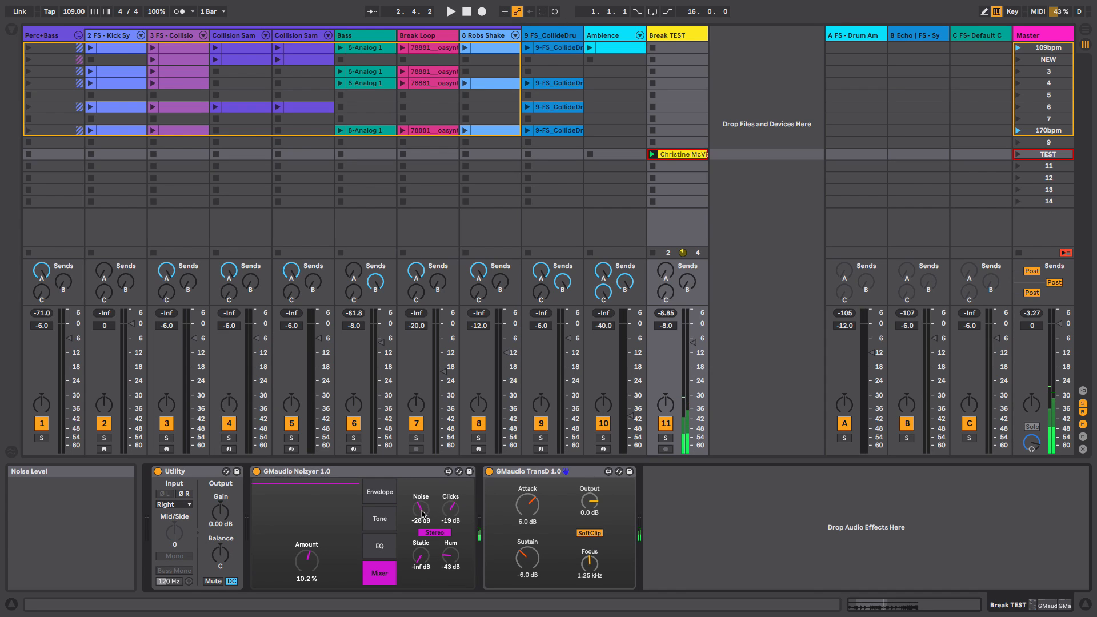
- Set the Noizyer's Noise to -40 dB and Clicks to -60 dB, then return to its Envelope page
drag(422, 513, 451, 534)
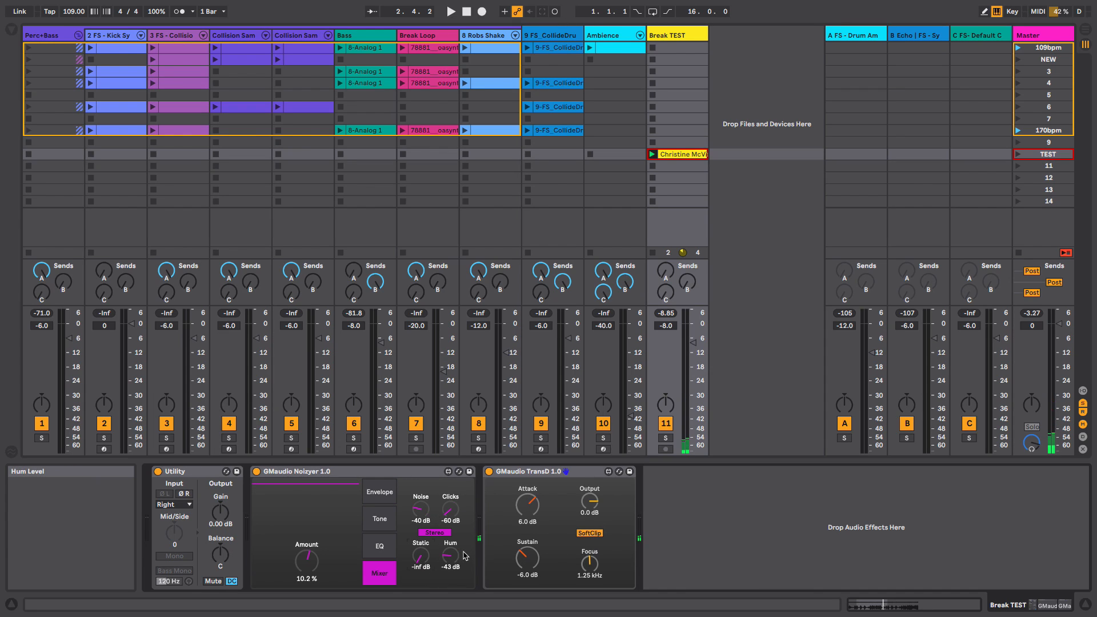
click(379, 546)
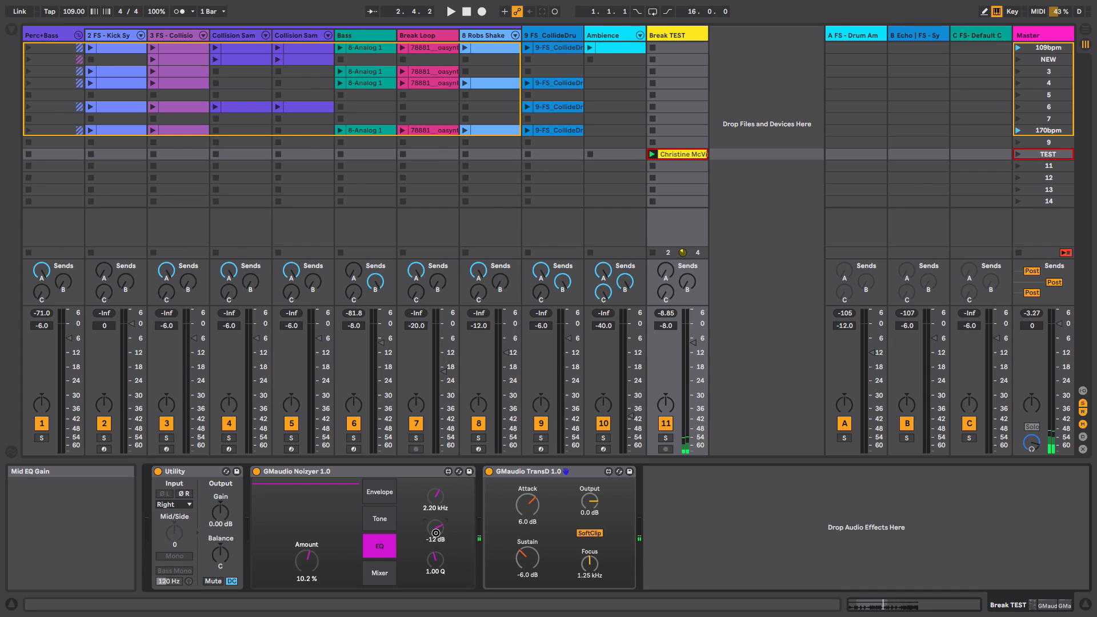
click(380, 491)
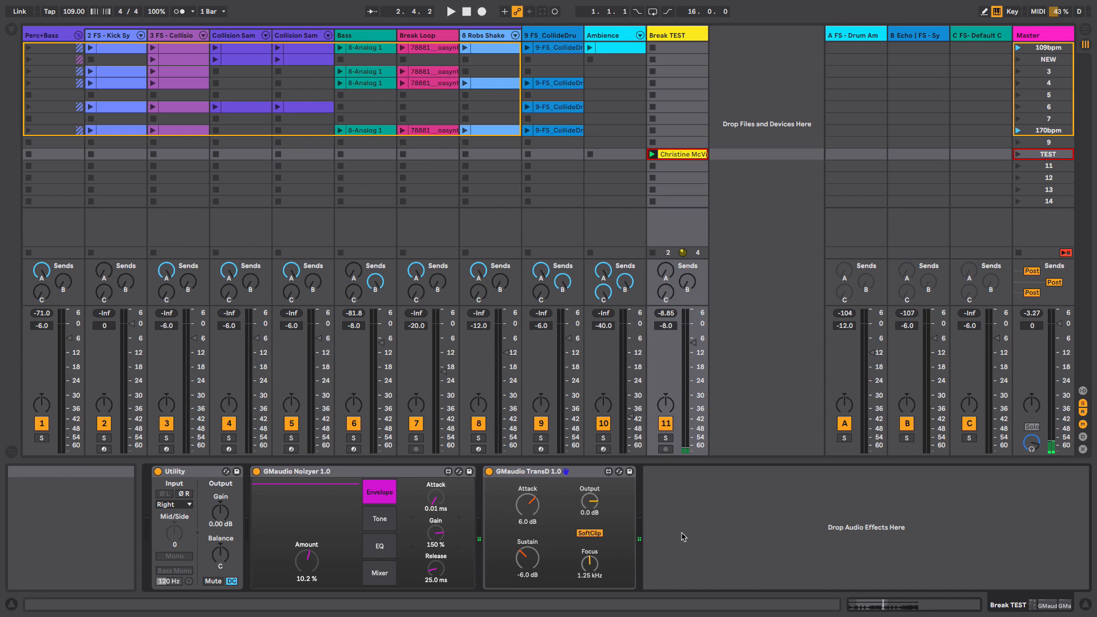
- Play the track and raise the Noizyer Amount to 100 %
key(space)
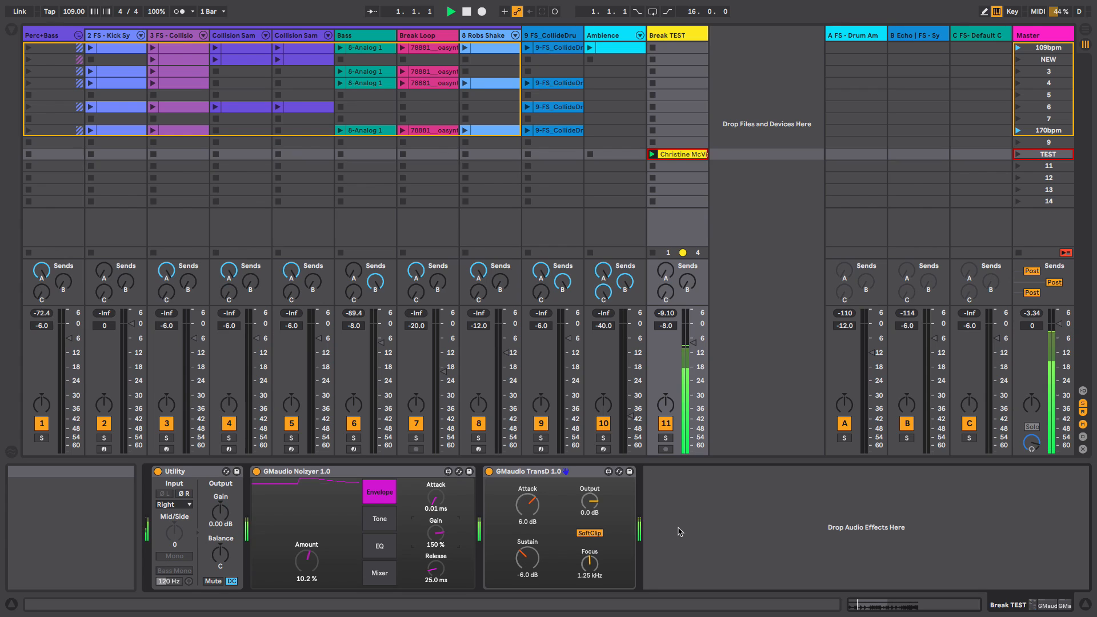
drag(306, 561, 286, 376)
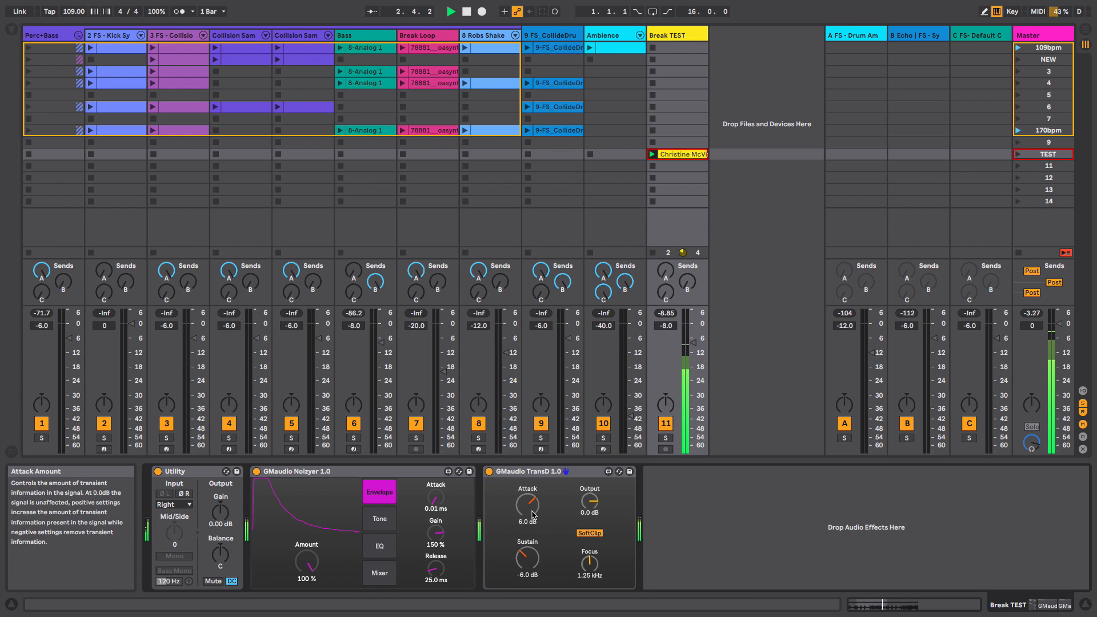
key(space)
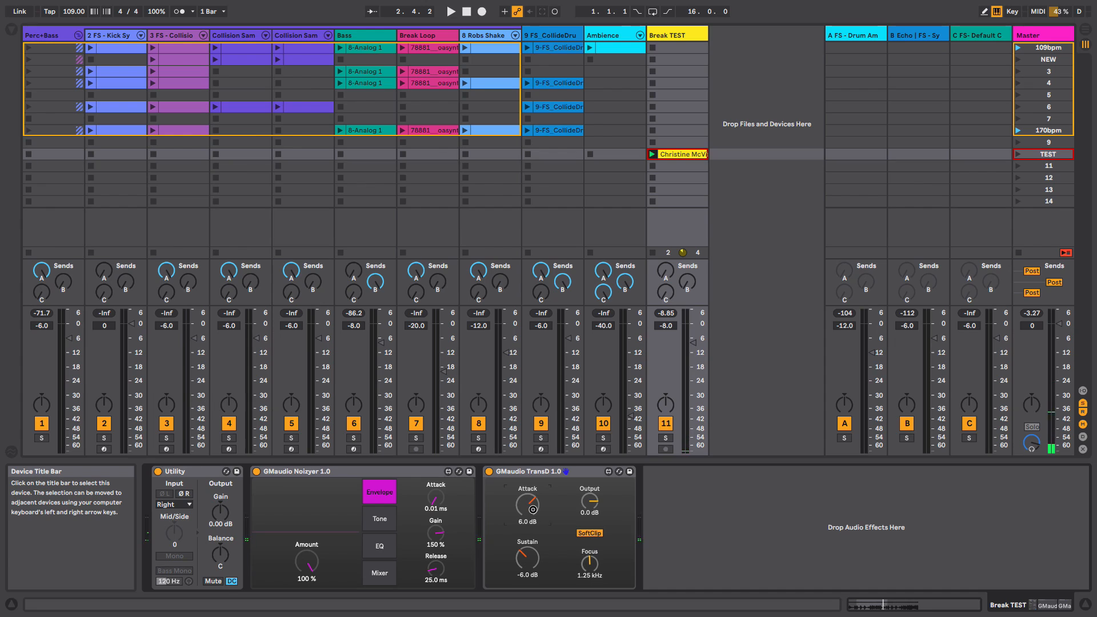
- Set the TransD Attack to 12 dB and Sustain to -12 dB, then play to hear the result
drag(533, 510, 532, 501)
drag(528, 551, 530, 565)
key(space)
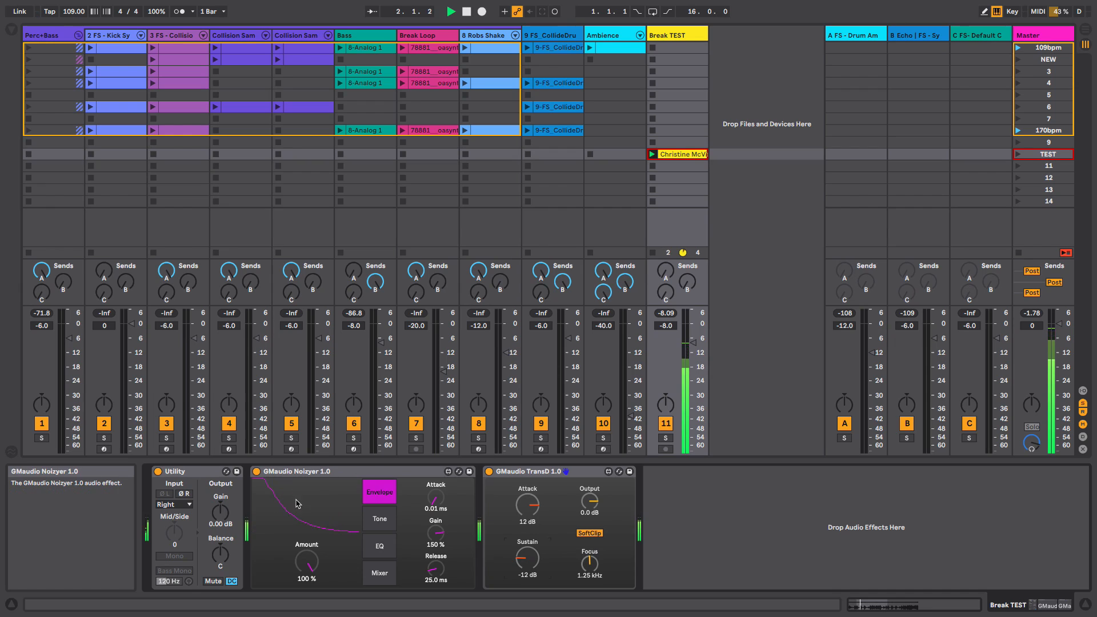
key(space)
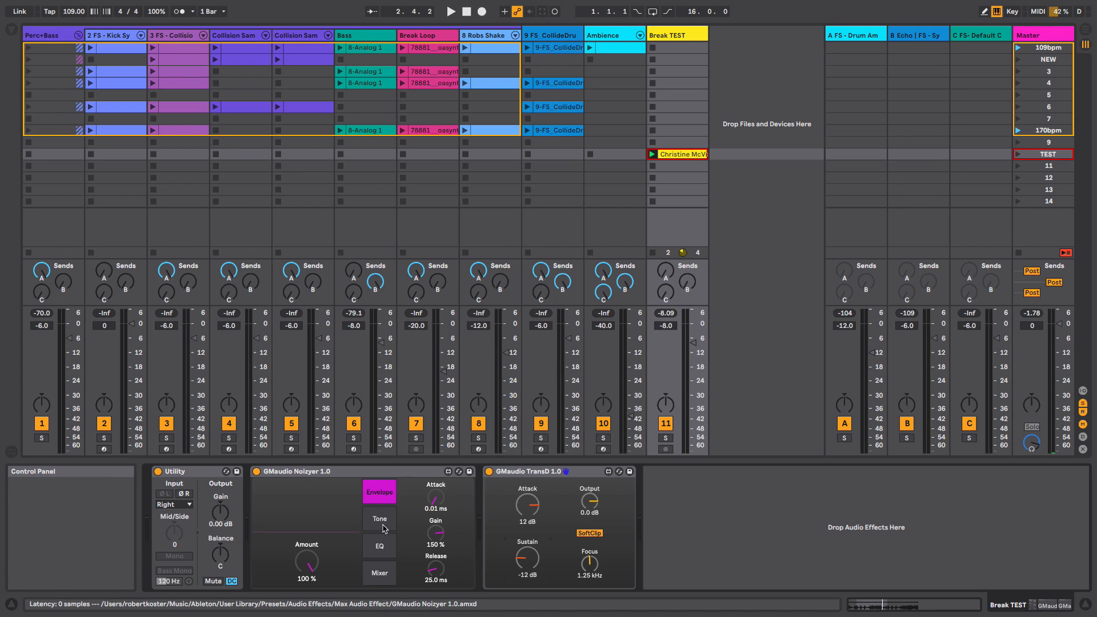
- Open the Noizyer EQ page and select both the Noizyer and TransD devices together
click(379, 546)
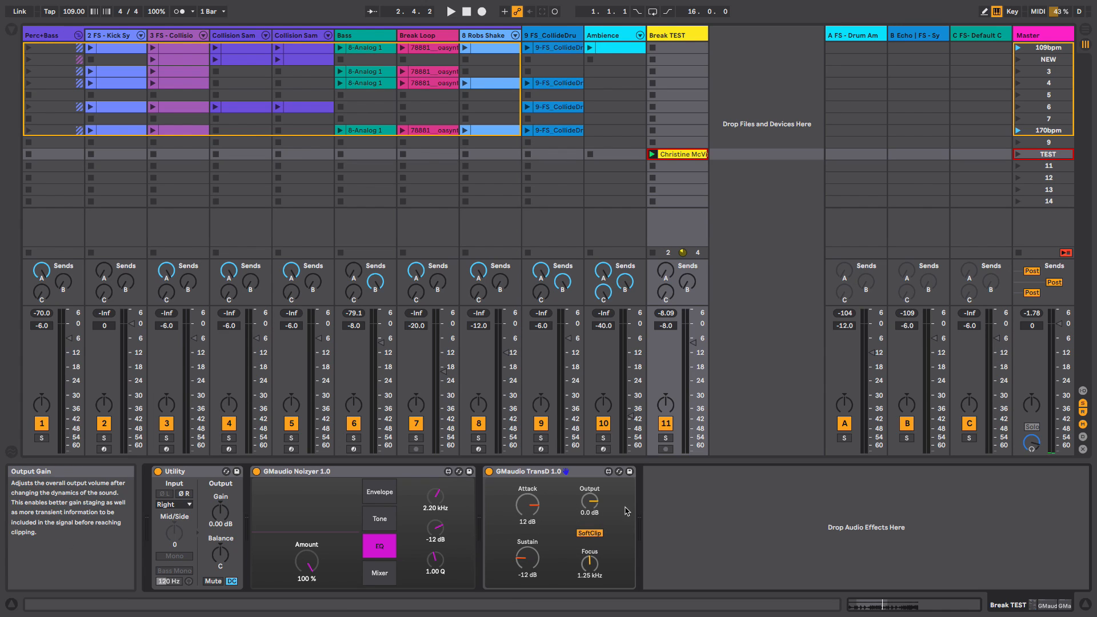
click(392, 480)
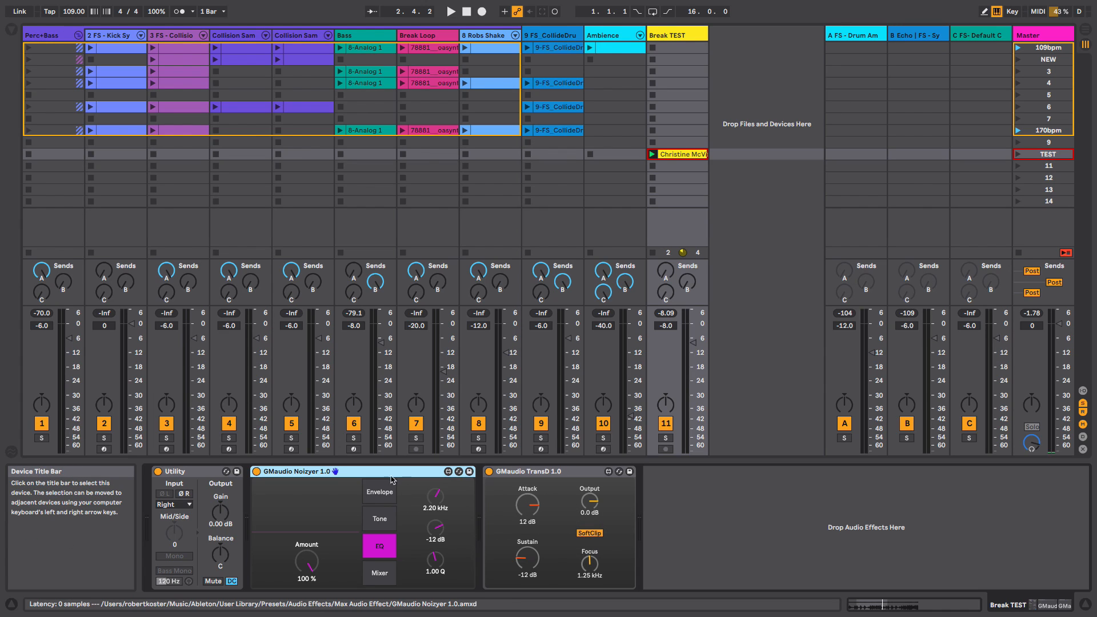
click(553, 478)
click(690, 530)
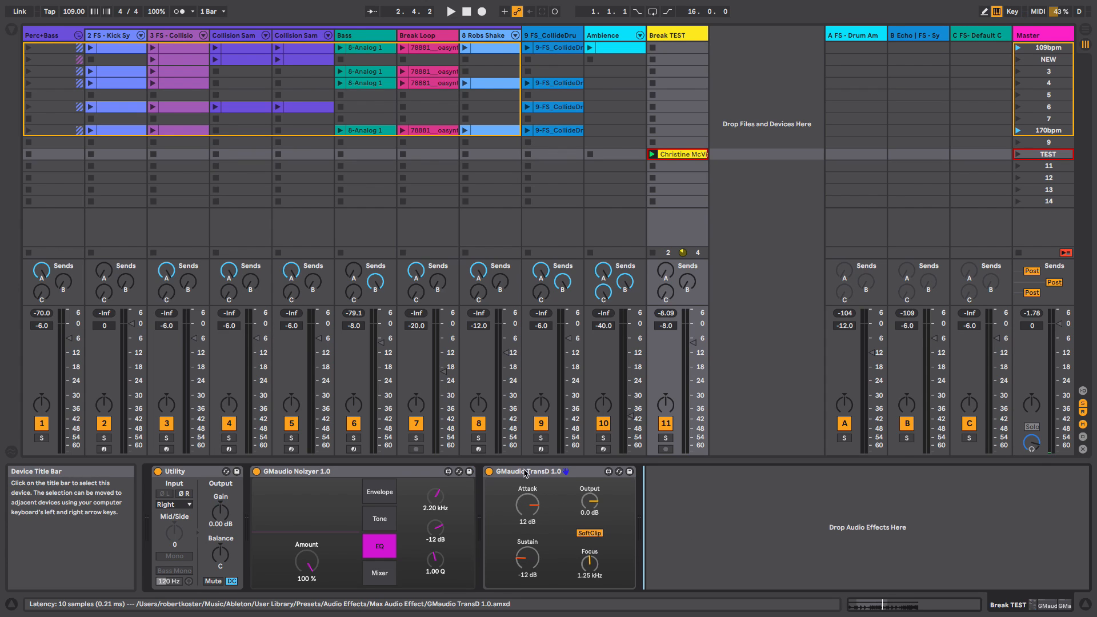
click(394, 471)
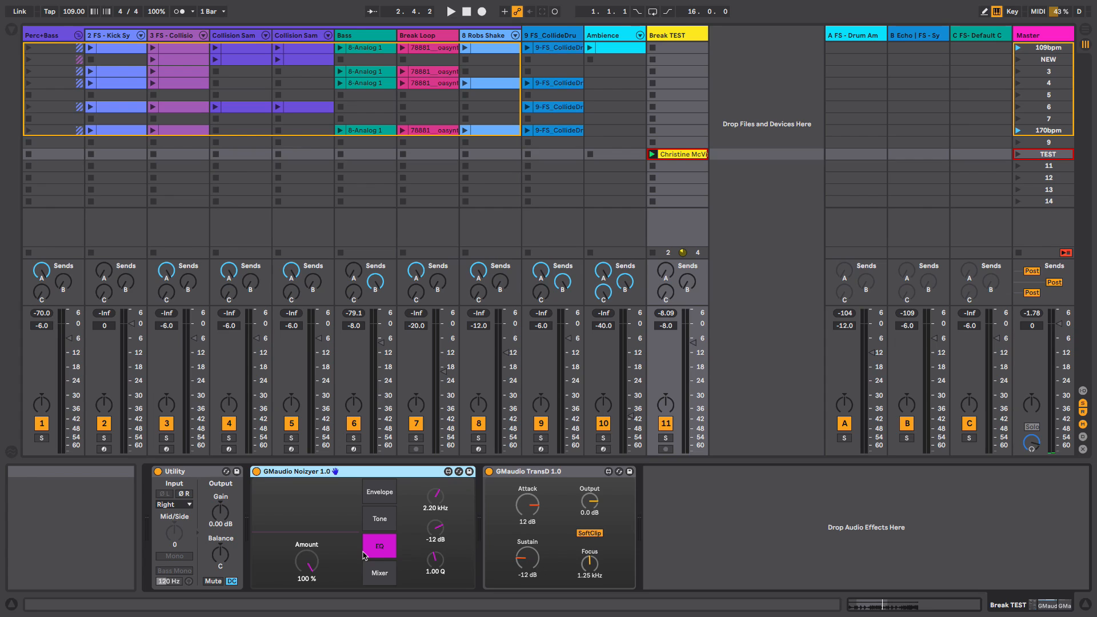
click(567, 479)
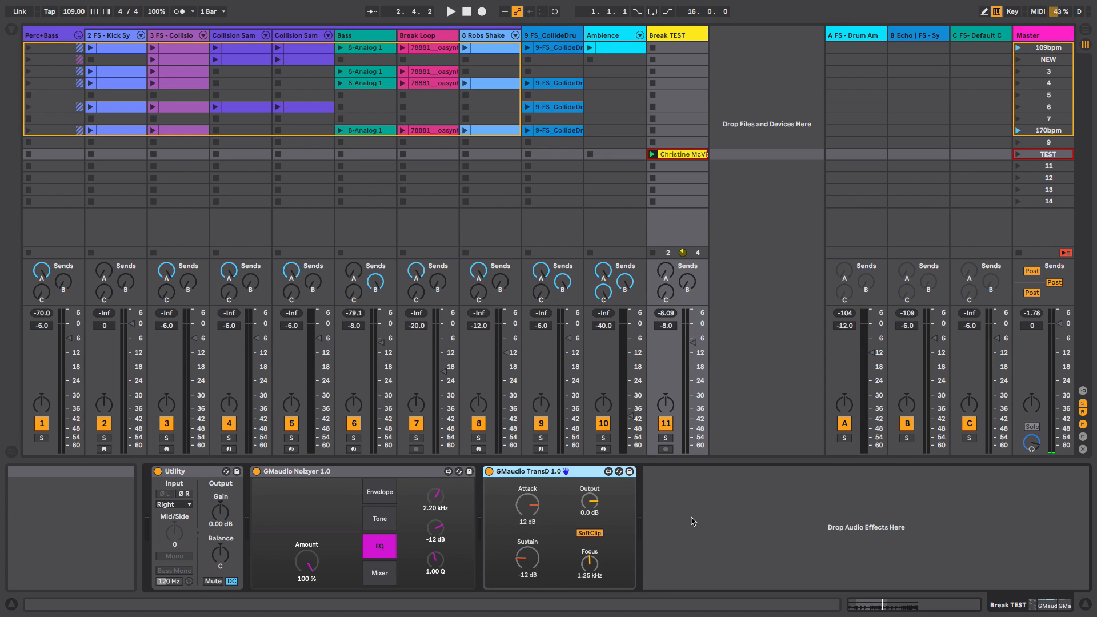
- Group the Noizyer and TransD devices into one audio effect rack
key(space)
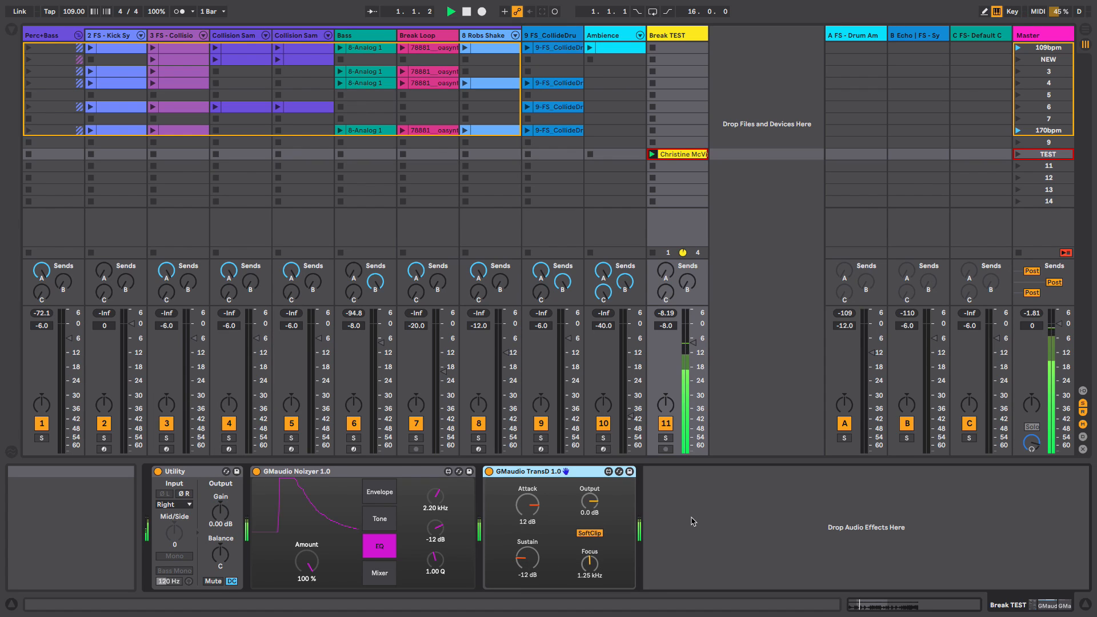
click(290, 474)
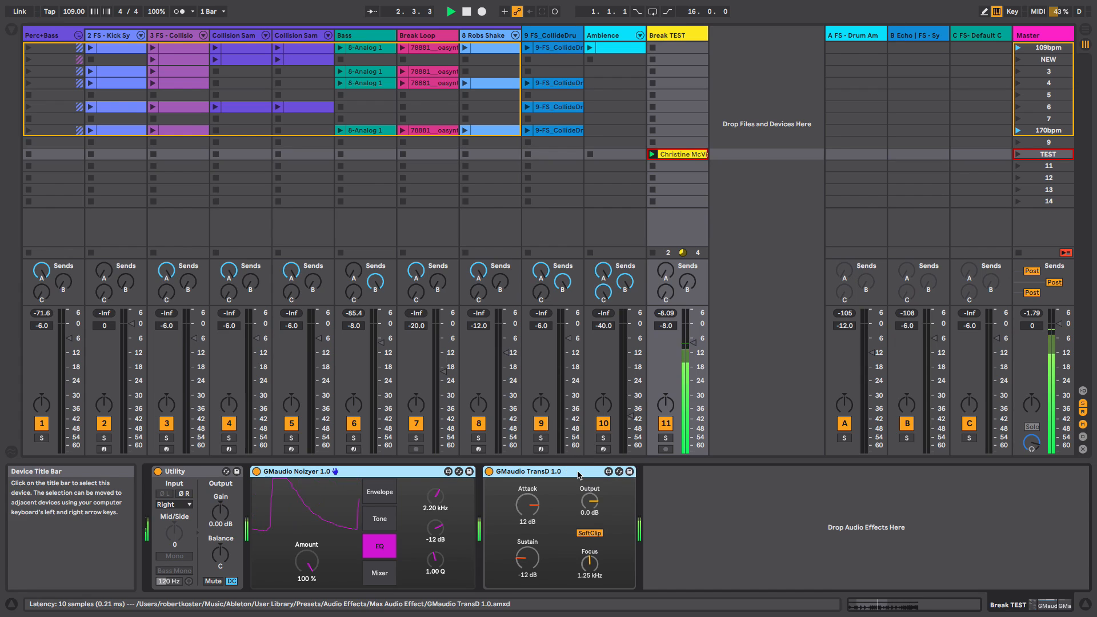
right_click(579, 474)
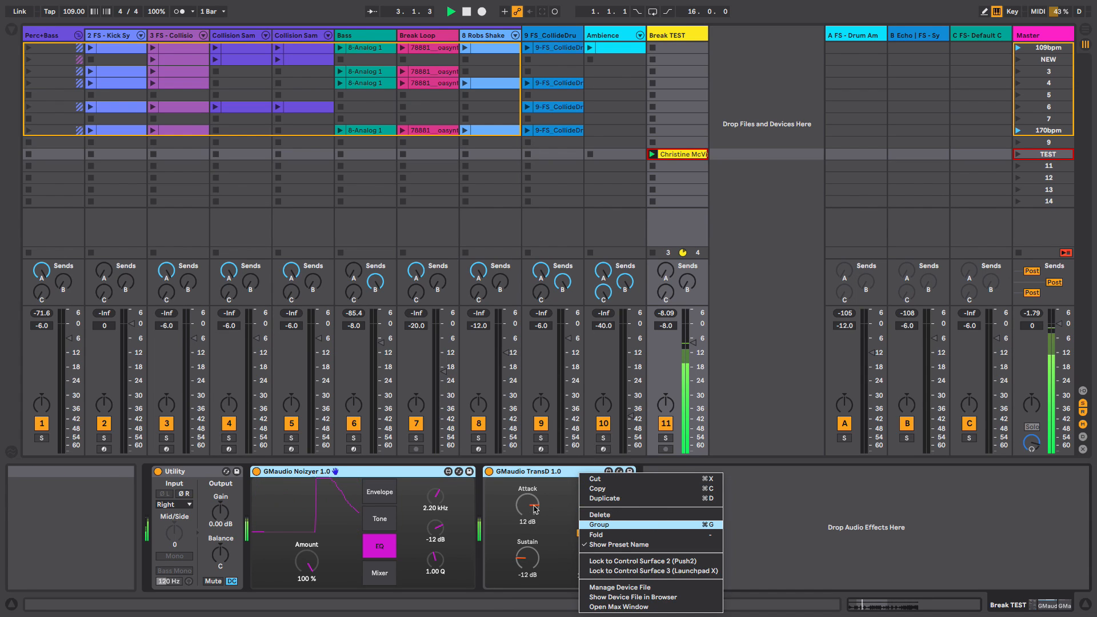
click(598, 524)
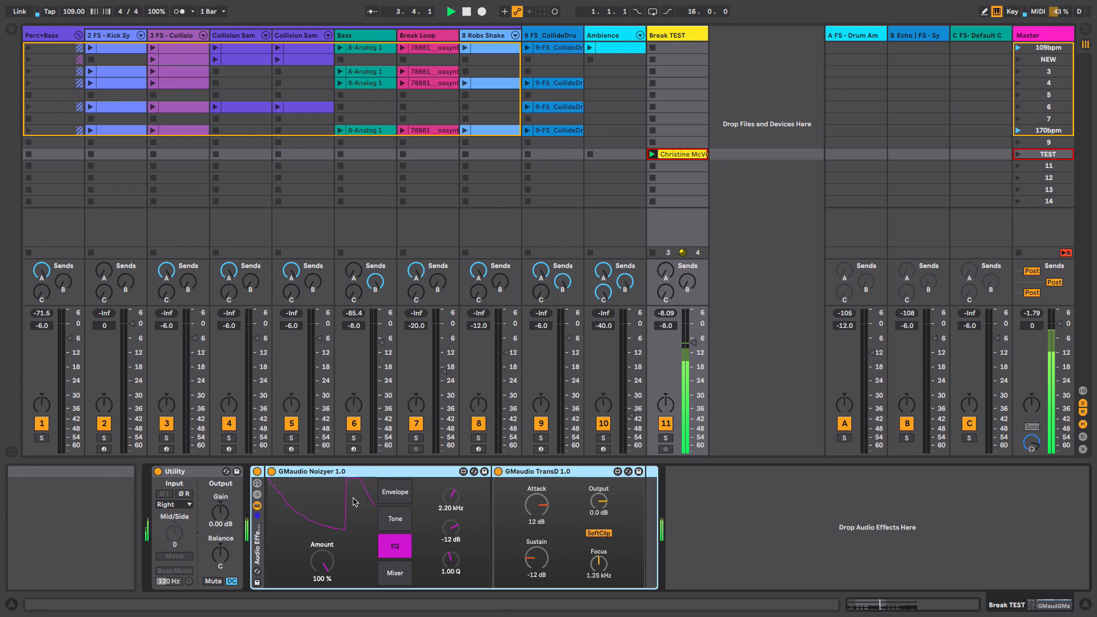
- Toggle the new rack off and back on, then stop the Break TEST clip
click(257, 473)
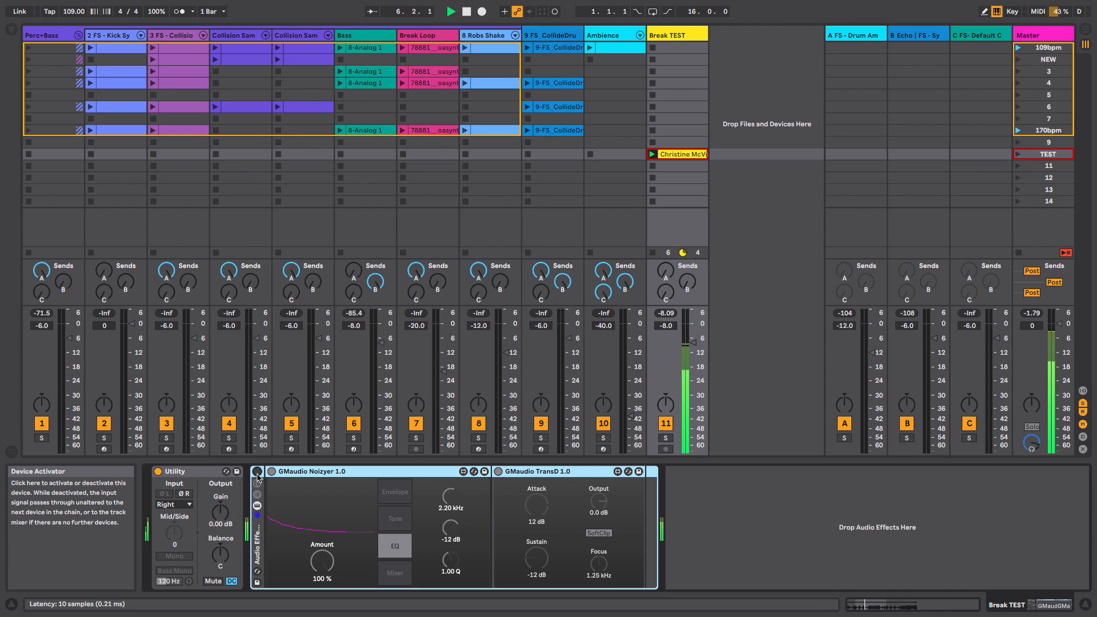
click(257, 472)
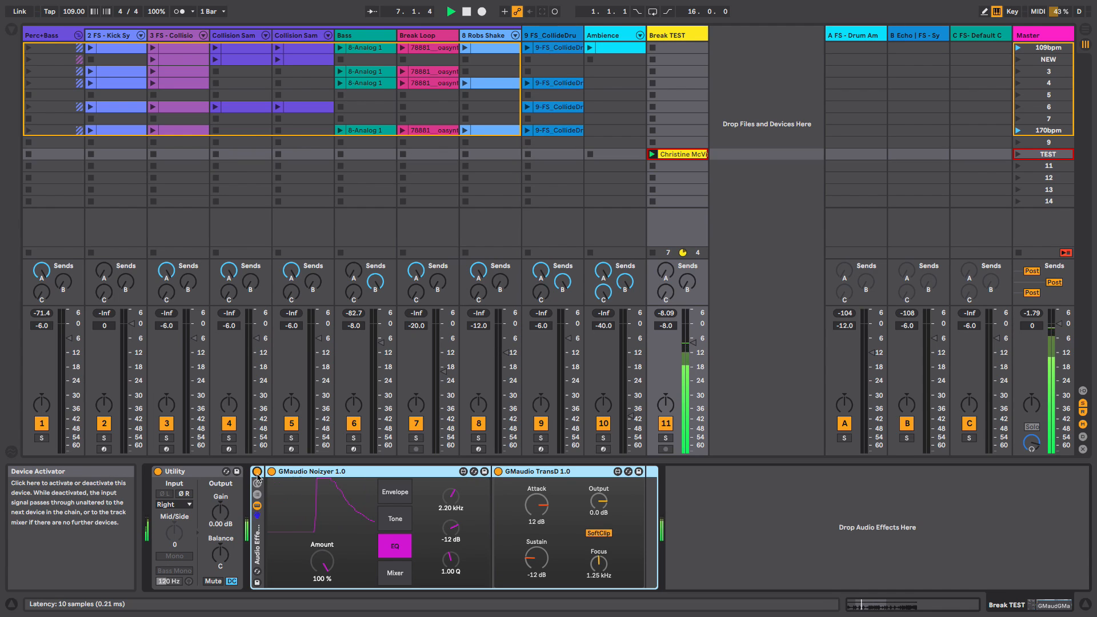
click(652, 252)
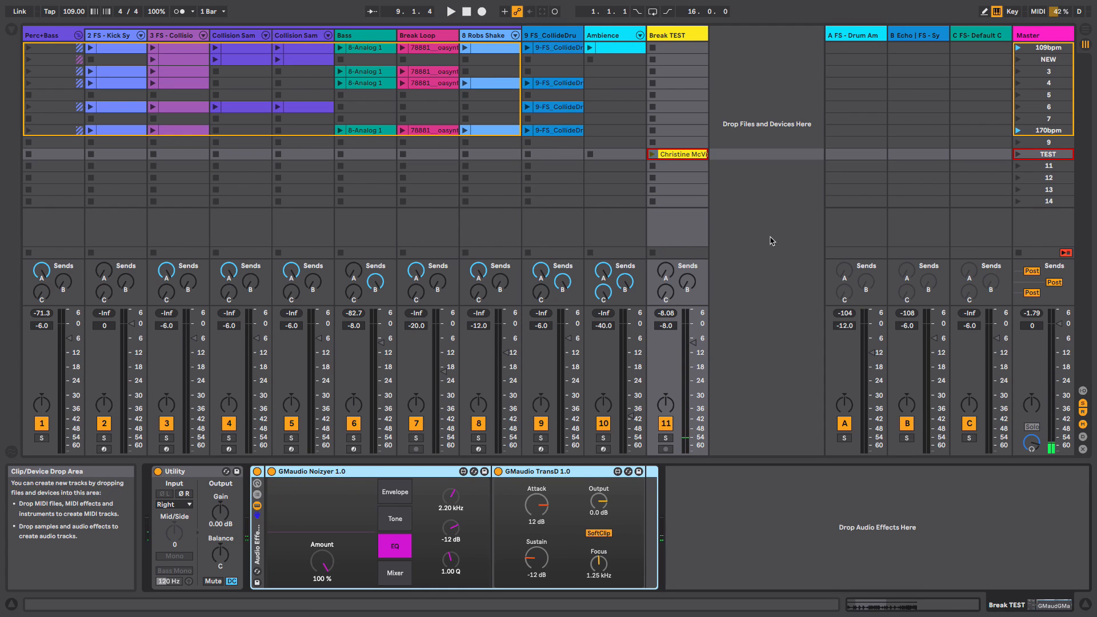
- Switch to the web browser and scroll through the Groov Mekanik product page of GMaudio devices
click(700, 491)
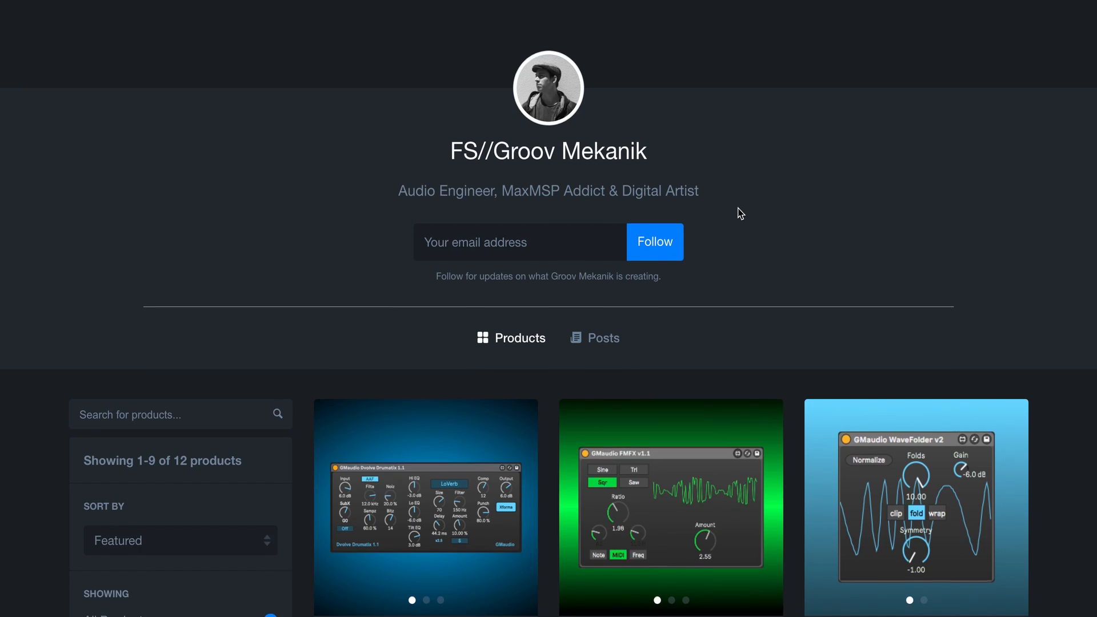
scroll(741, 214, down, 5)
scroll(740, 214, down, 5)
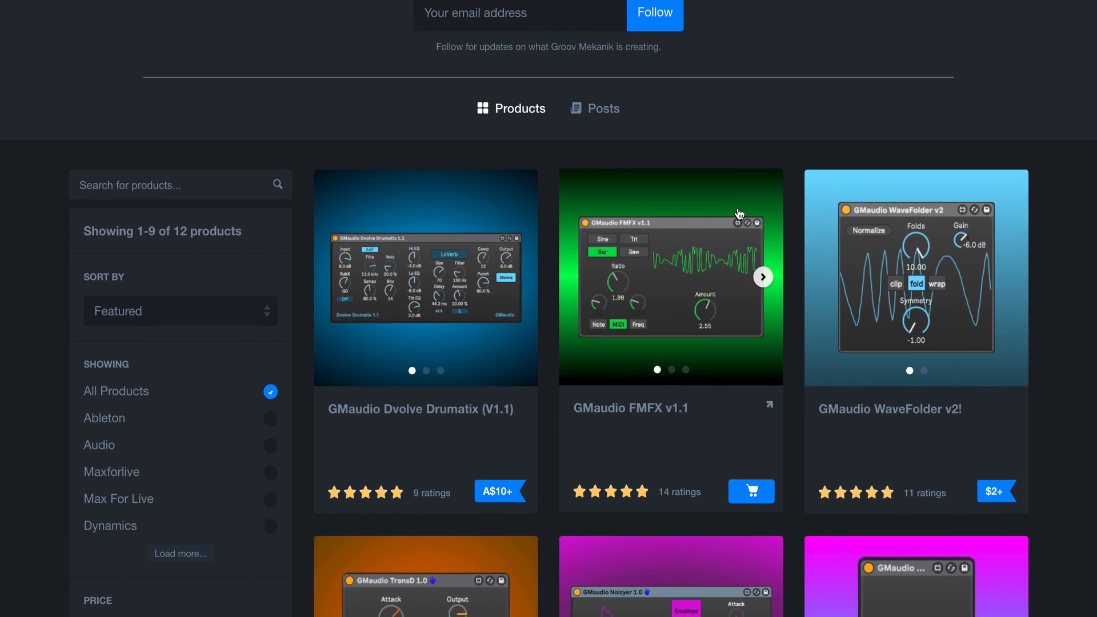
scroll(739, 213, down, 4)
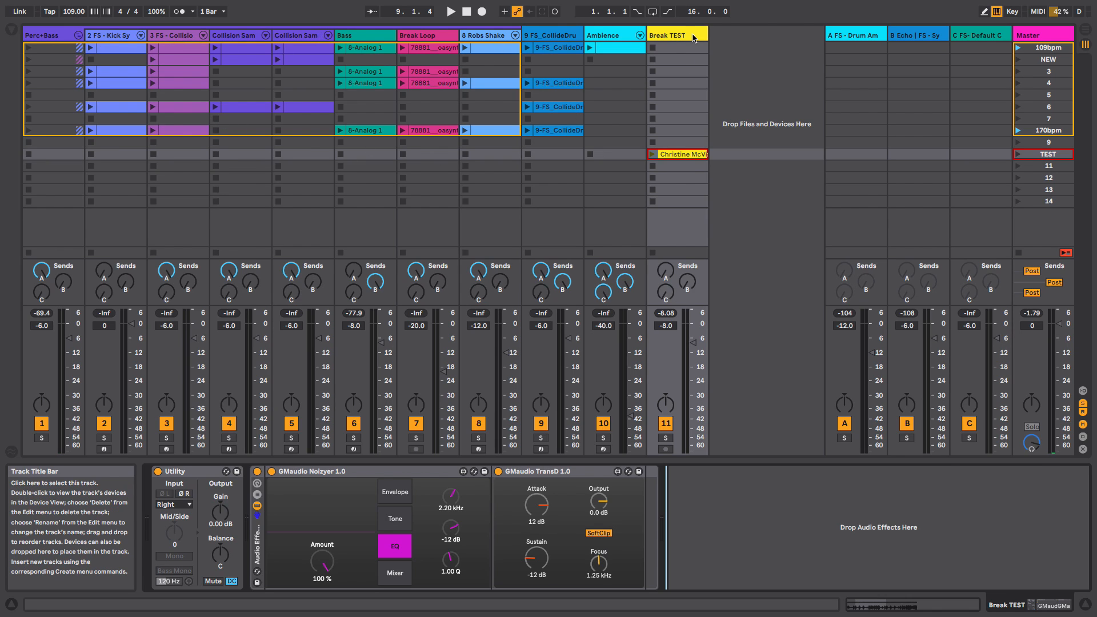
- Launch the 109bpm scene and inspect the Bass, Kick Synth and Collision Sam tracks' device chains
click(1018, 48)
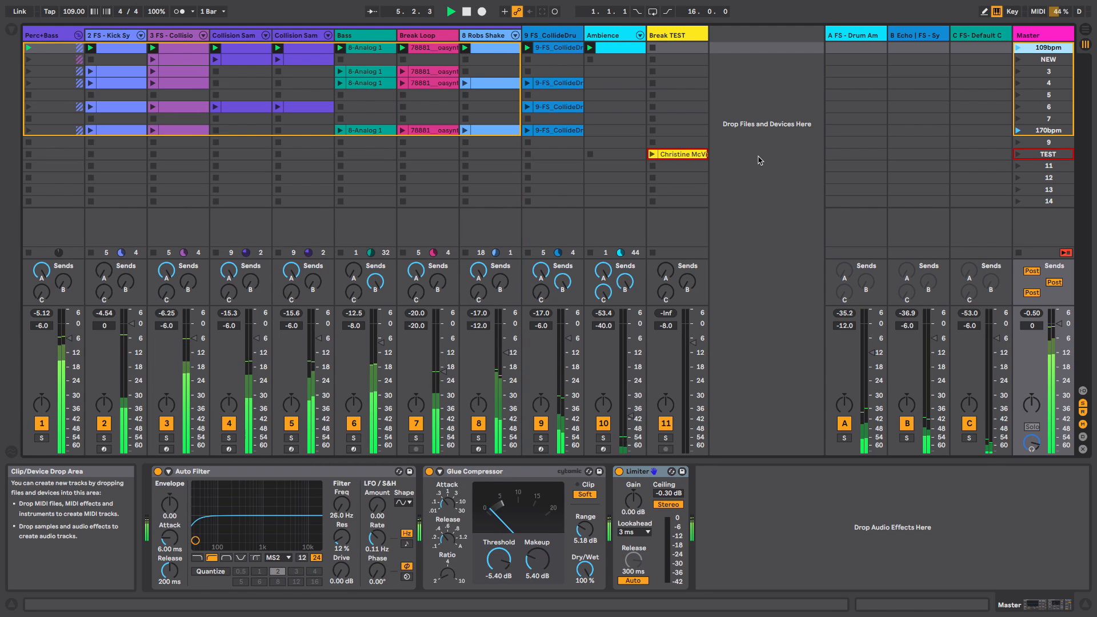
click(372, 36)
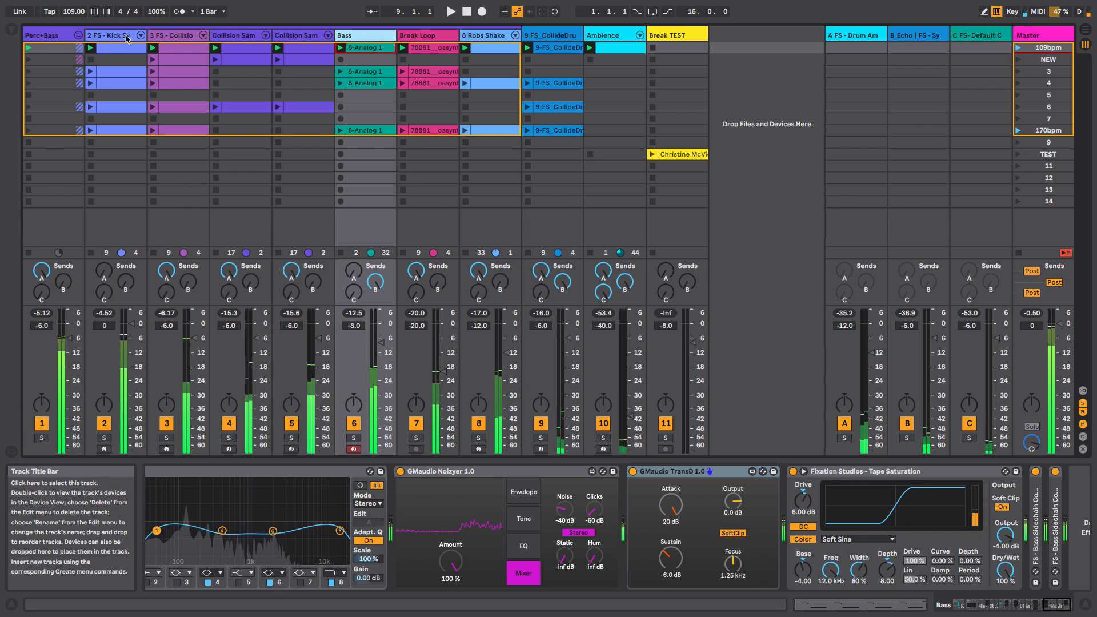
click(127, 38)
click(236, 36)
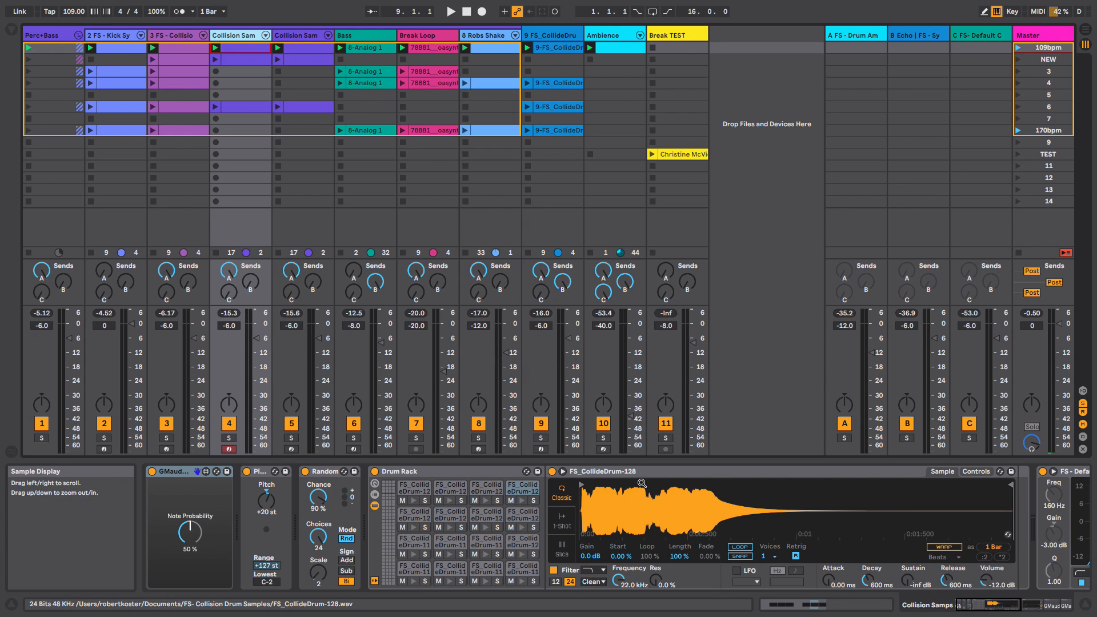
- Open the browser and select FS_CollideDrum-001.wav in the FS- Collision Drum Samples folder
click(12, 28)
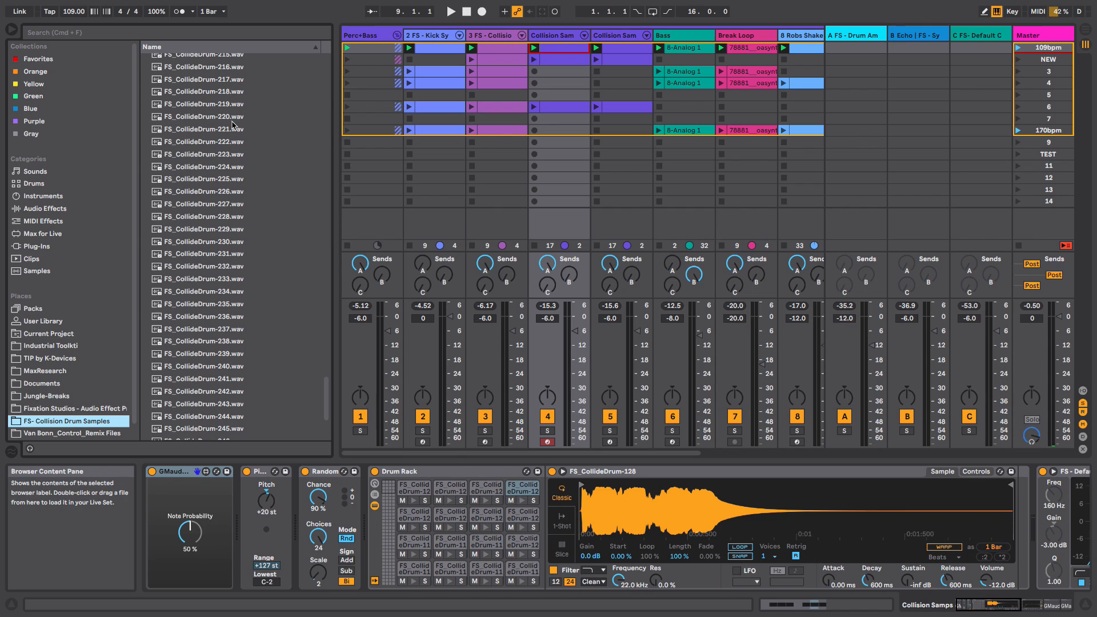
drag(326, 377, 269, 80)
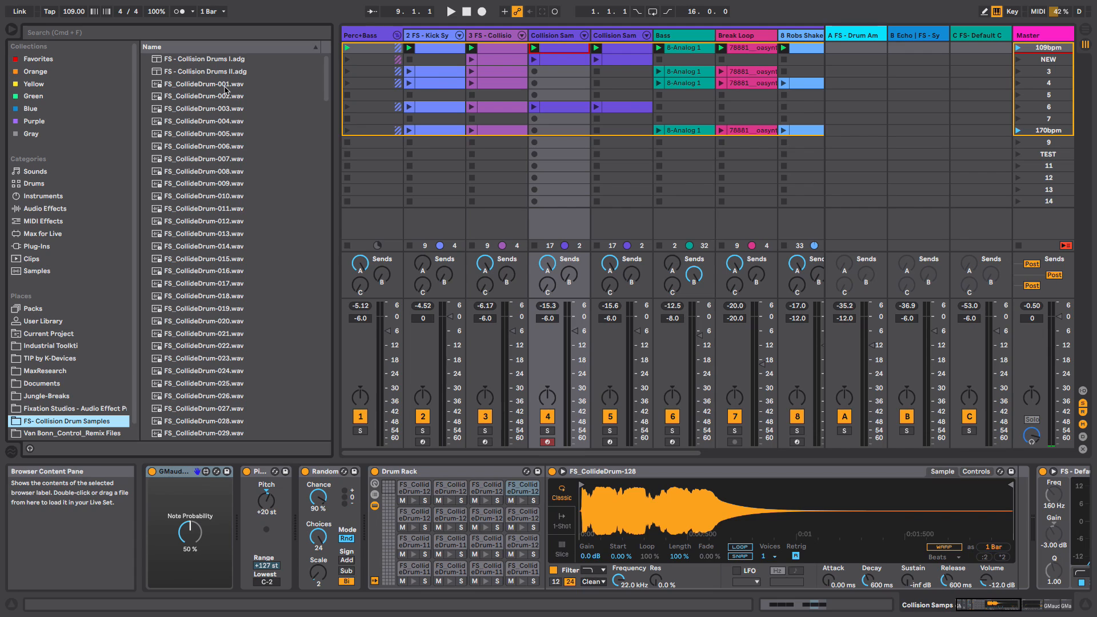
click(224, 85)
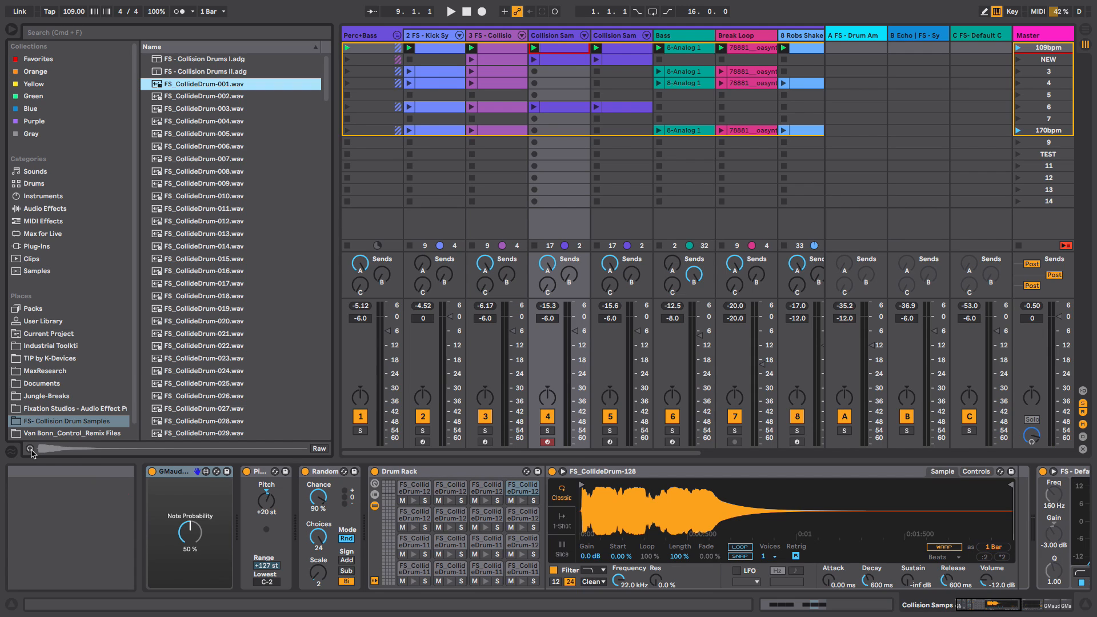
- Audition the Collision drum samples one by one down the list with preview enabled
key(Down)
key(Down)
key(Down)
key(Down)
key(Down)
key(Down)
key(Down)
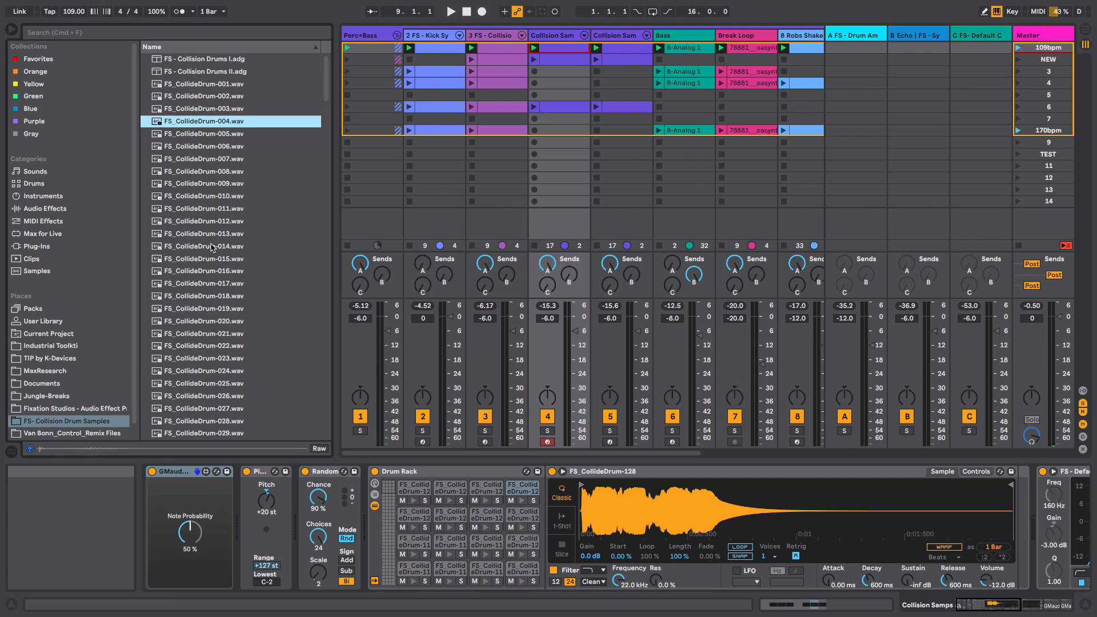
key(Down)
key(Down)
key(Down)
key(Down)
key(Down)
key(Down)
key(Down)
key(Down)
key(Down)
key(Down)
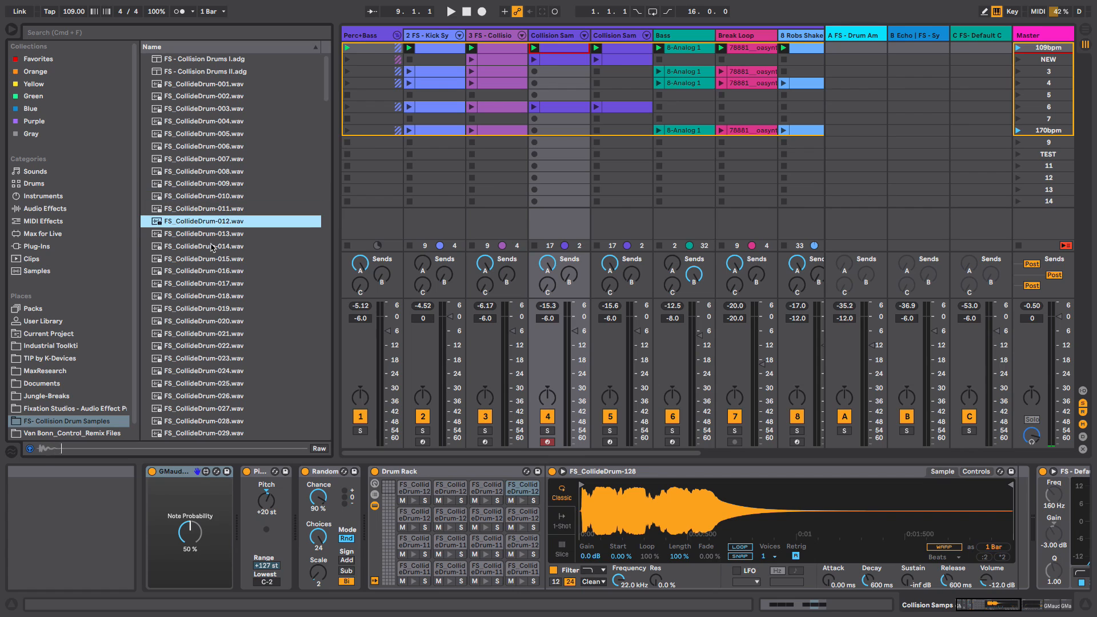
key(Down)
key(Down)
key(Down)
key(Down)
key(Down)
key(Down)
key(Down)
key(Down)
key(Down)
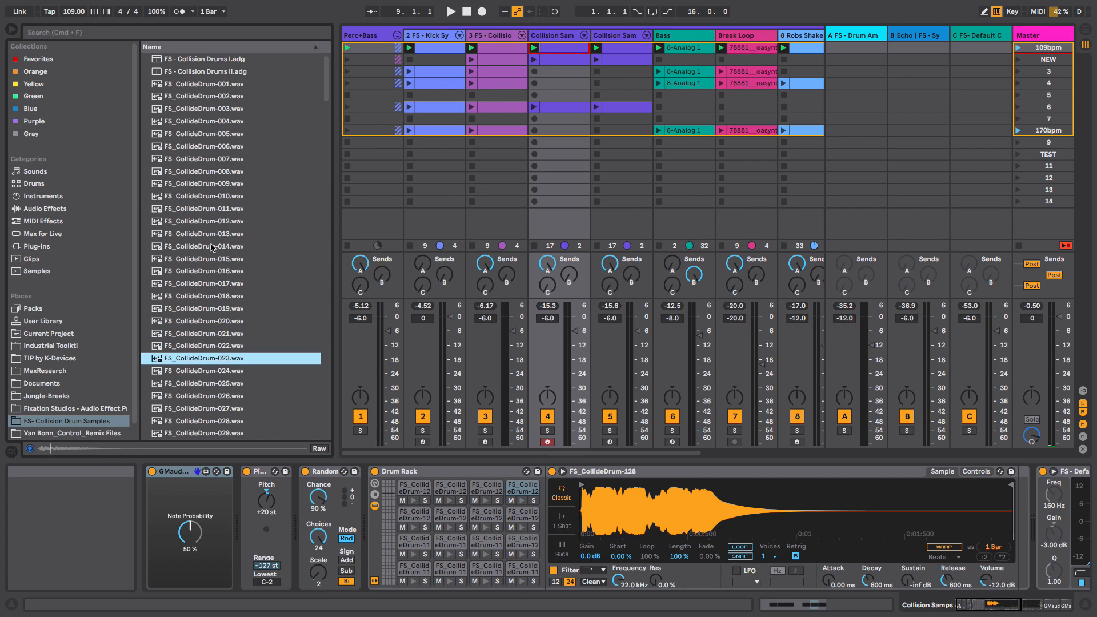
key(Down)
key(Down)
key(Down)
key(Down)
key(Down)
key(Down)
key(Down)
key(Down)
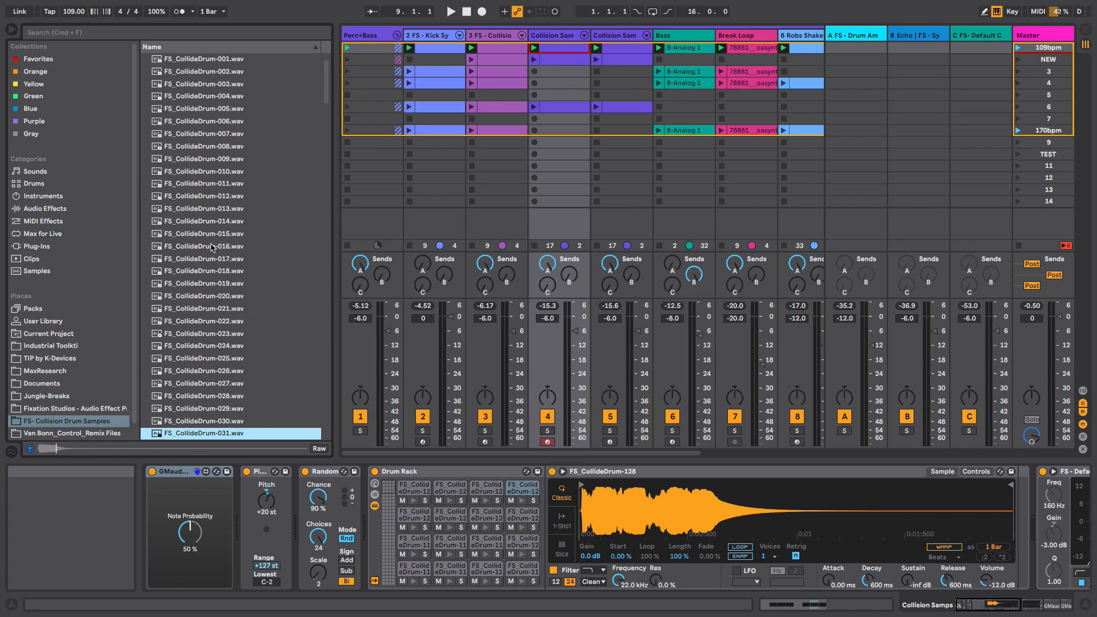
key(Down)
key(Down)
key(Down)
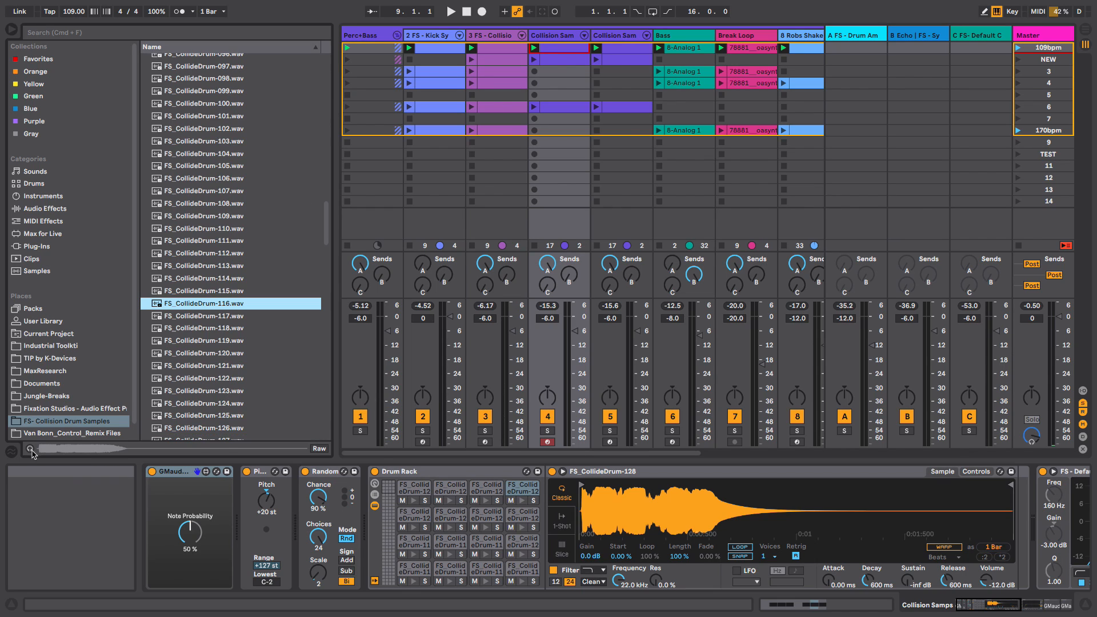
click(30, 448)
key(Down)
key(Down)
key(Down)
key(Down)
key(Down)
key(Down)
key(Down)
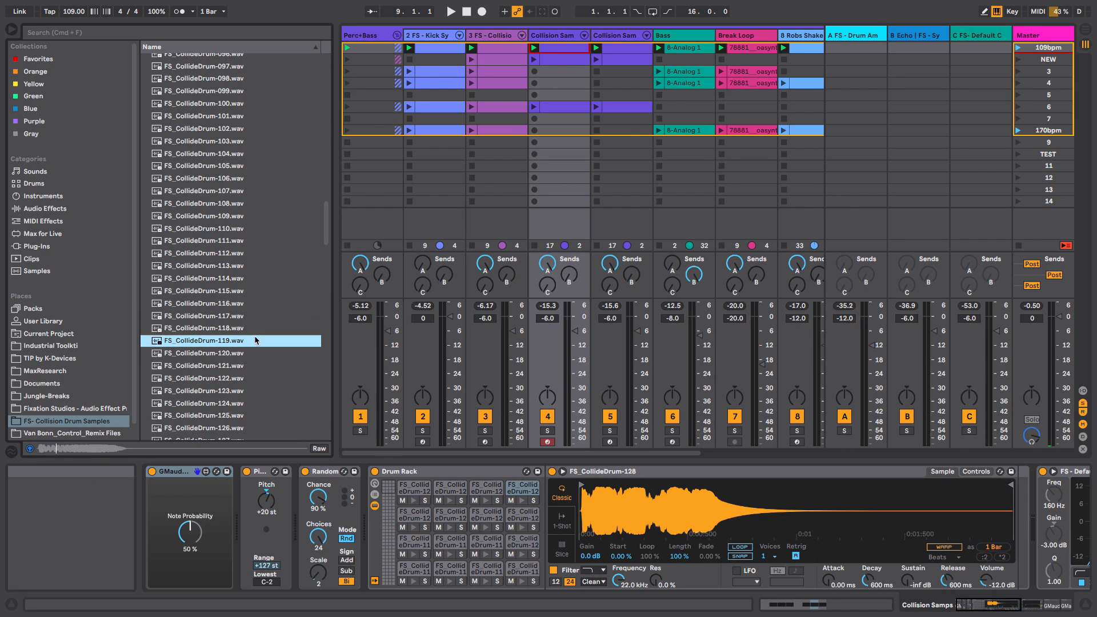
- Keep auditioning the Collision drum samples down the list to FS_CollideDrum-163.wav, then switch preview off
key(Down)
key(Down)
key(Down)
key(Down)
key(Down)
key(Down)
key(Down)
key(Down)
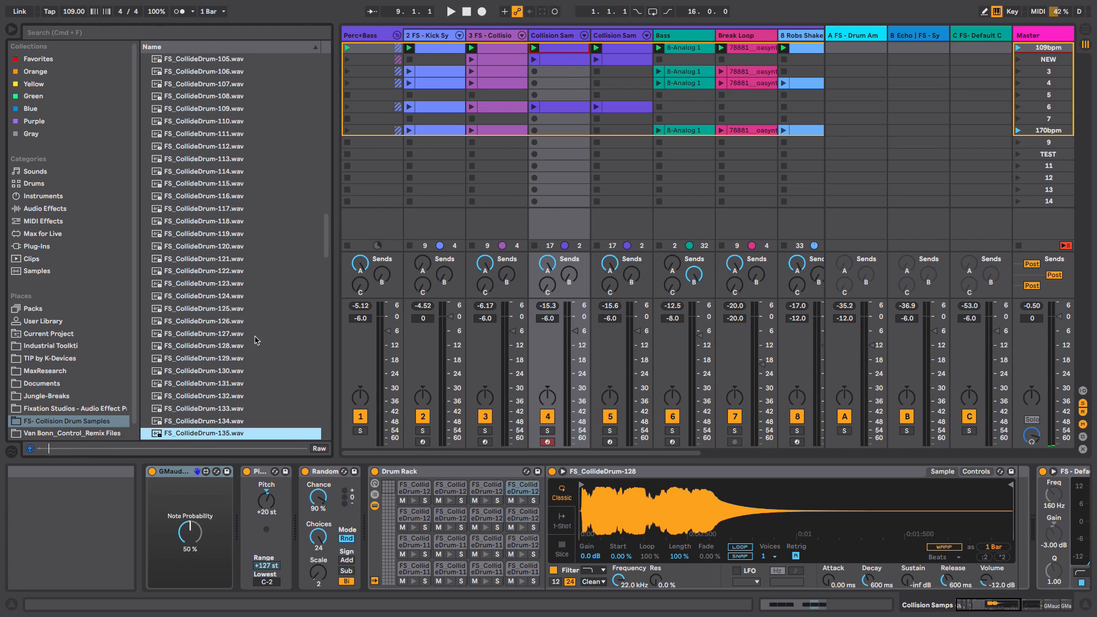
key(Down)
key(Down)
key(Down)
key(Down)
key(Down)
key(Down)
key(Down)
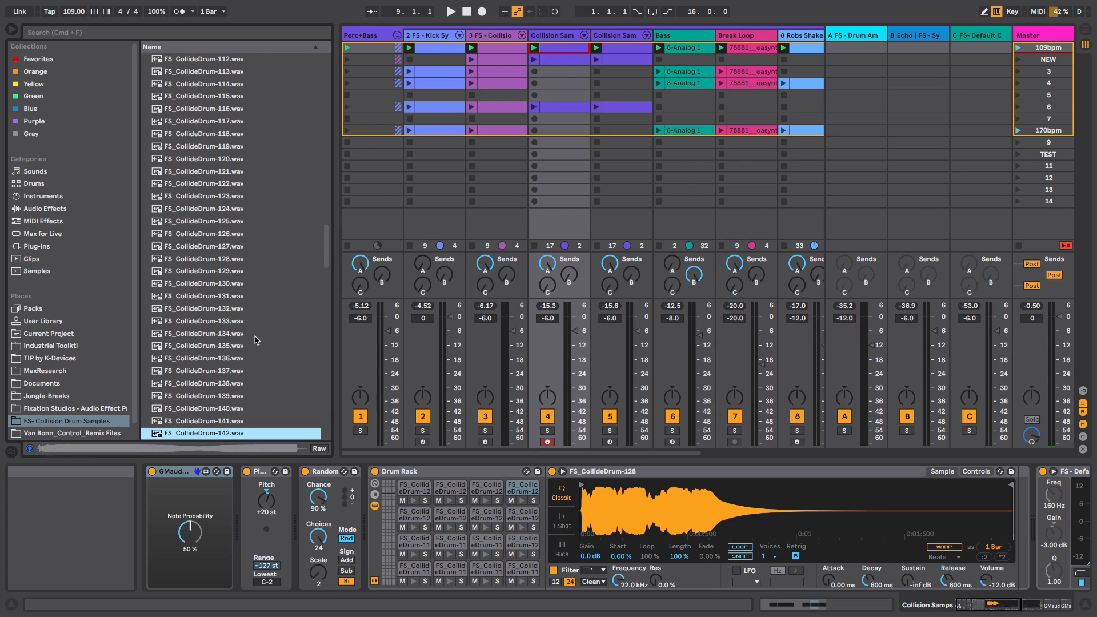
key(Down)
key(Down)
key(Down)
key(Down)
key(Down)
key(Down)
key(Down)
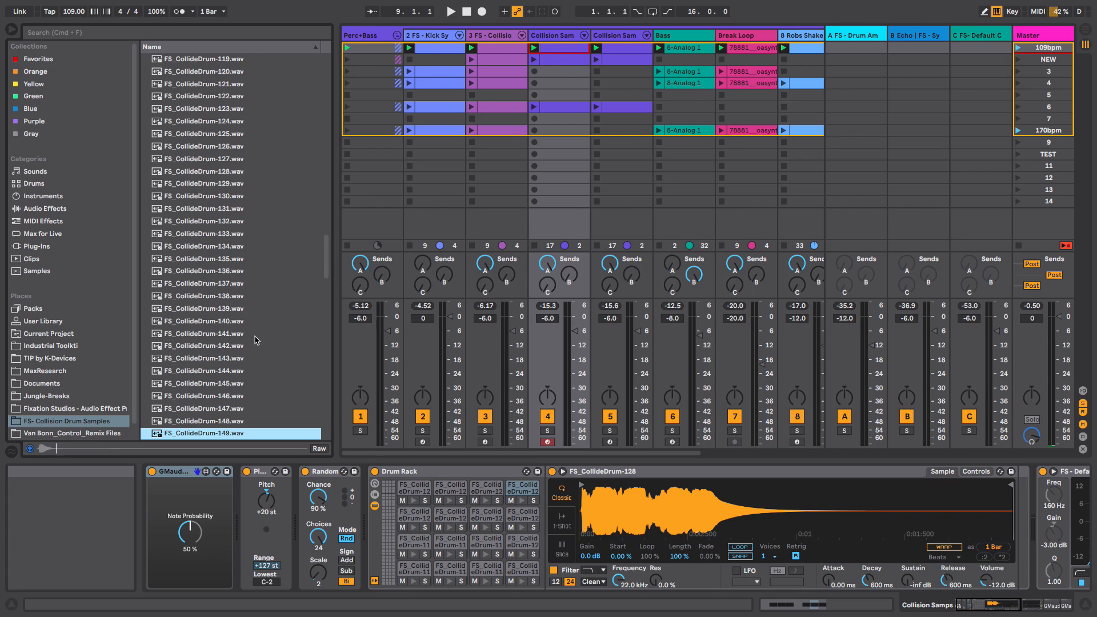
key(Down)
key(Down)
key(Down)
key(Down)
key(Down)
key(Down)
key(Down)
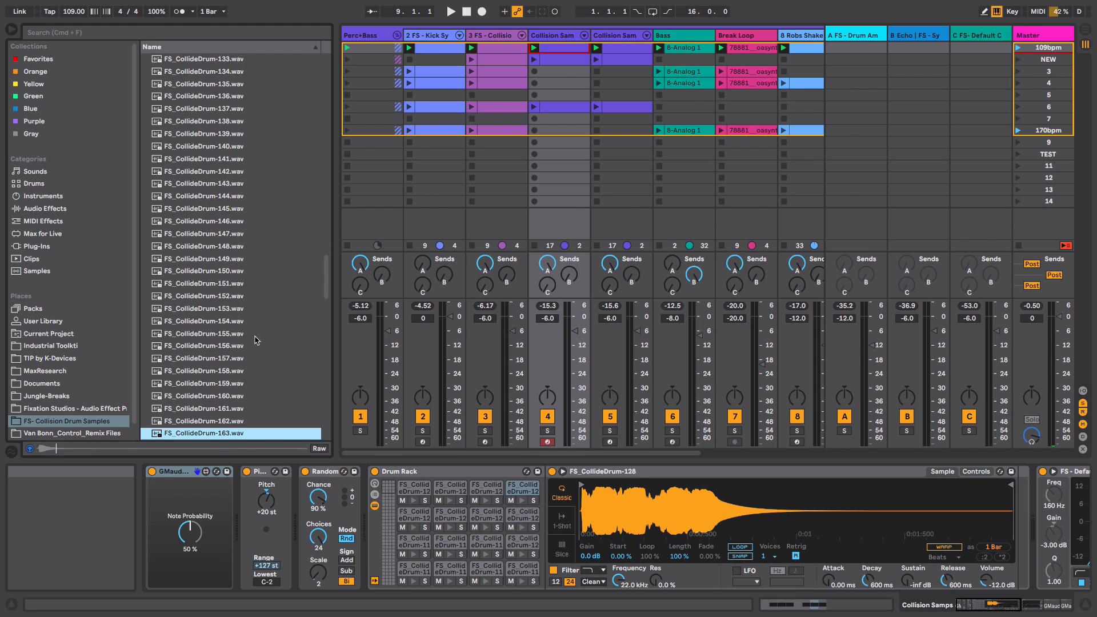
key(Down)
key(Down)
key(Down)
key(Down)
click(29, 448)
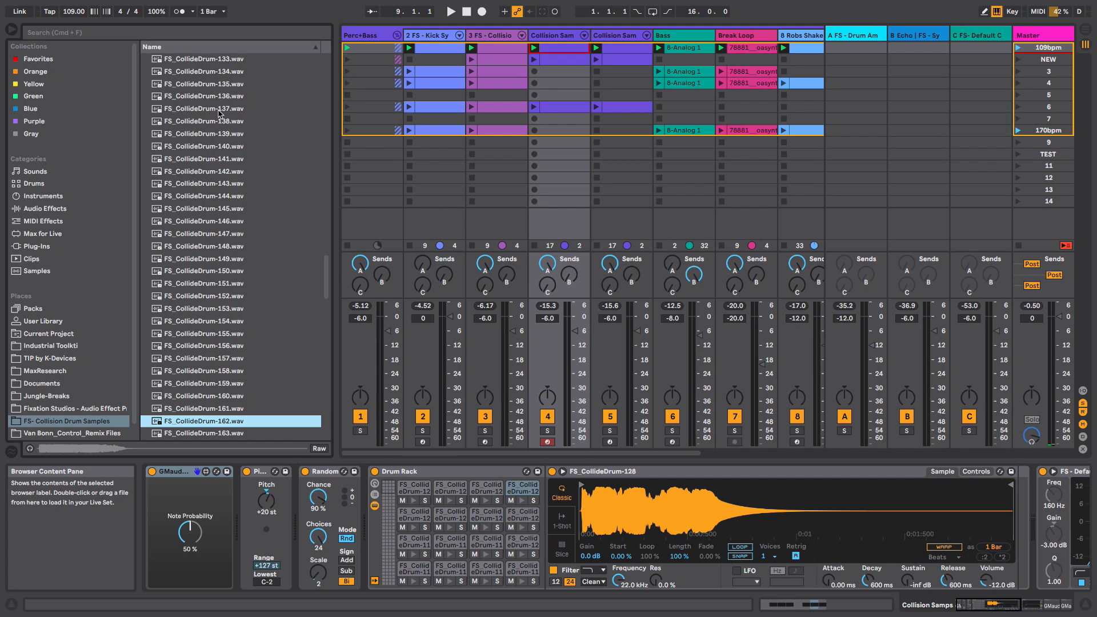
- Hide the browser, select the 3 FS - Collision track, solo it and briefly play it to audition its chain
click(15, 33)
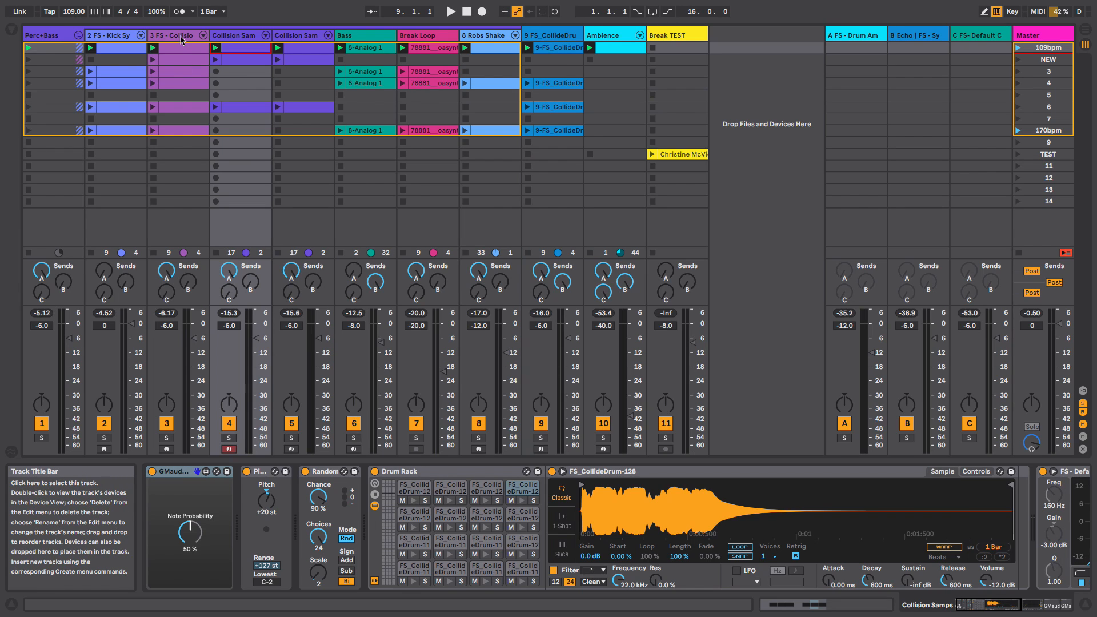
click(181, 37)
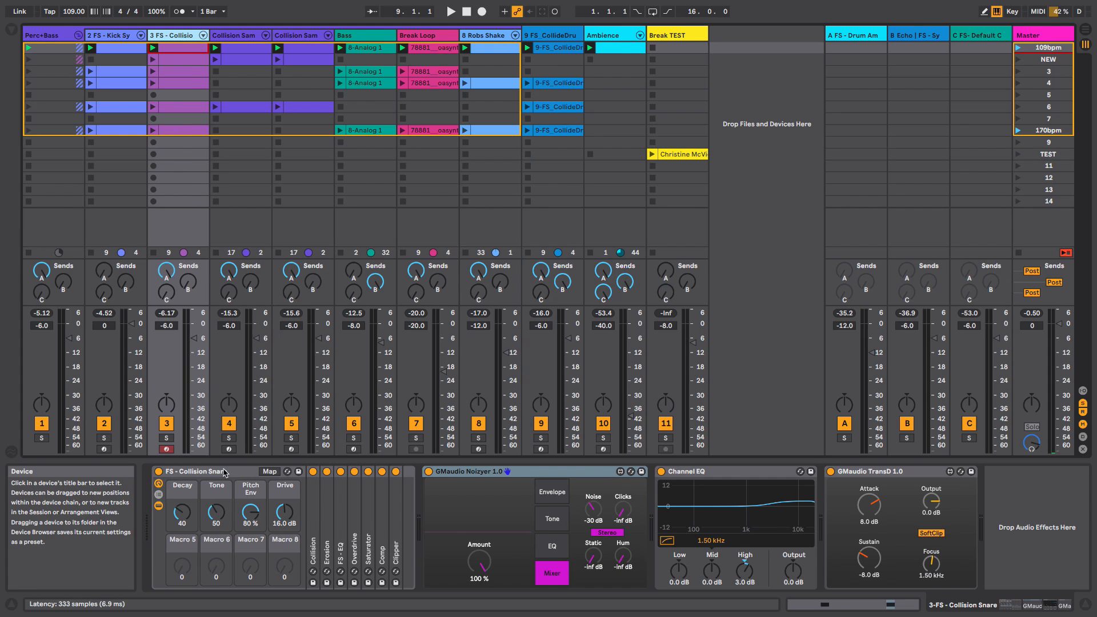
click(166, 438)
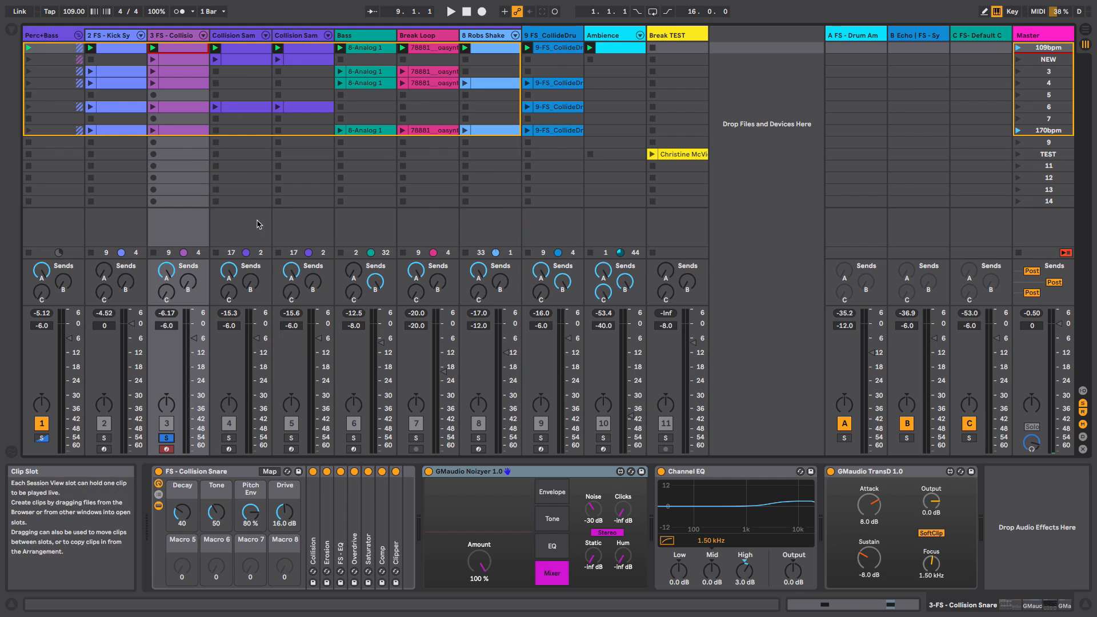
key(space)
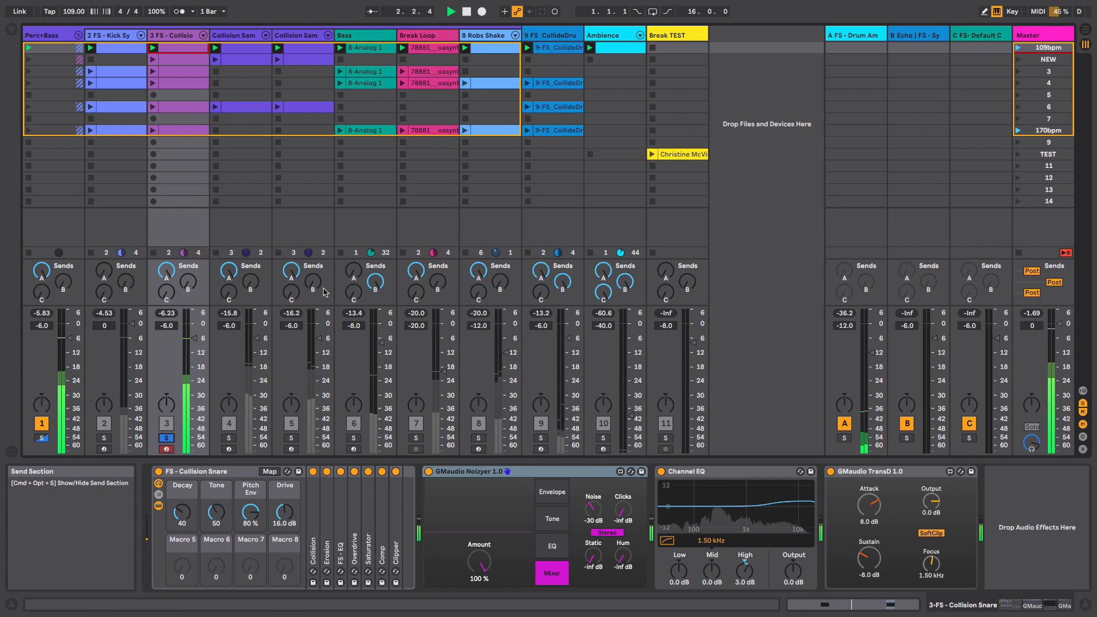
key(space)
- Expand the Collision instrument inside the FS - Collision Snare rack to inspect it, then collapse it again
double_click(313, 524)
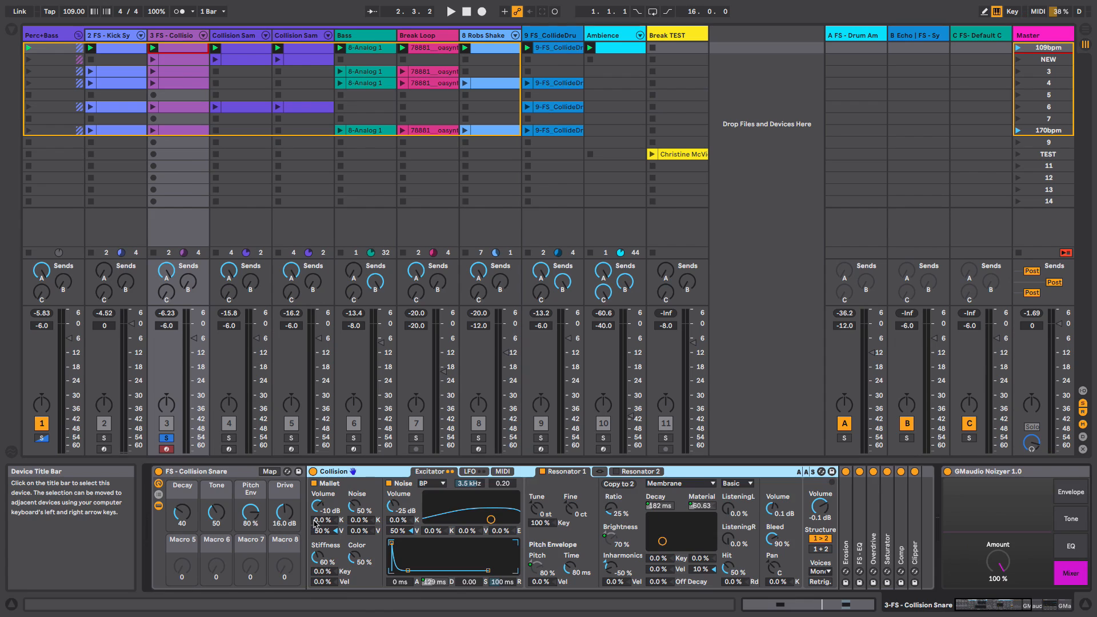
double_click(744, 472)
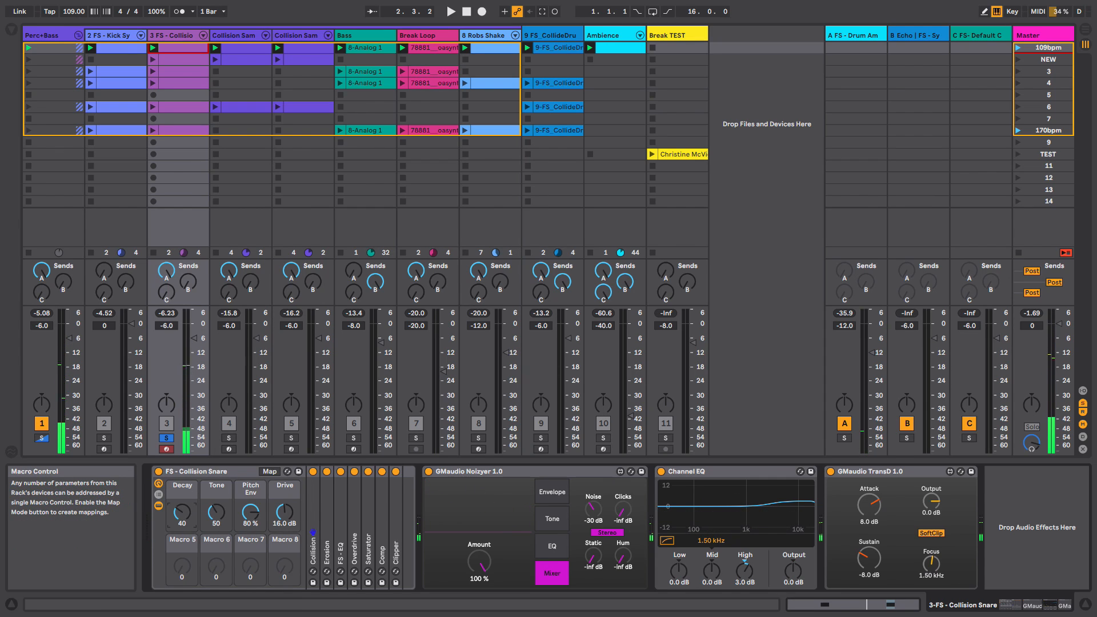
click(222, 514)
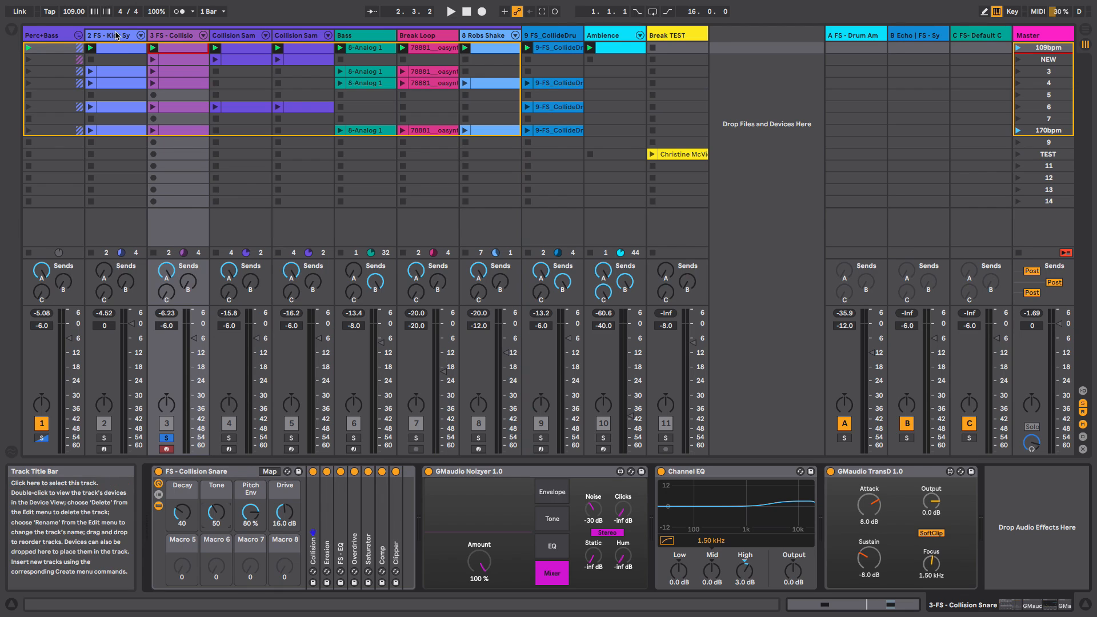
- View the Kick Synth track's devices, return to the Collision Snare track and unsolo it
click(116, 50)
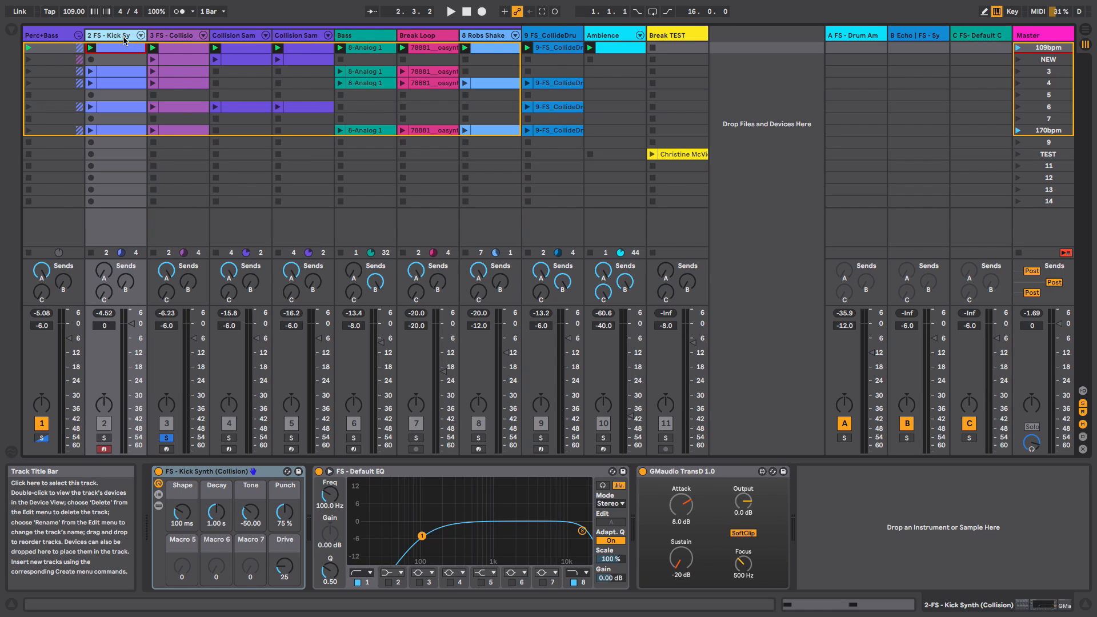
click(184, 36)
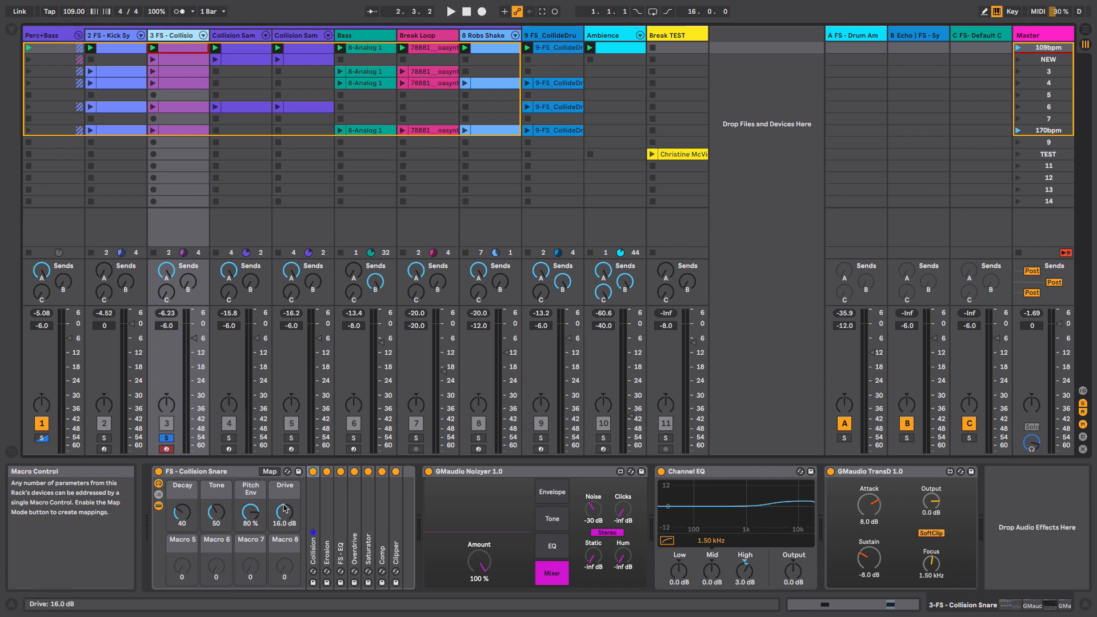
click(166, 438)
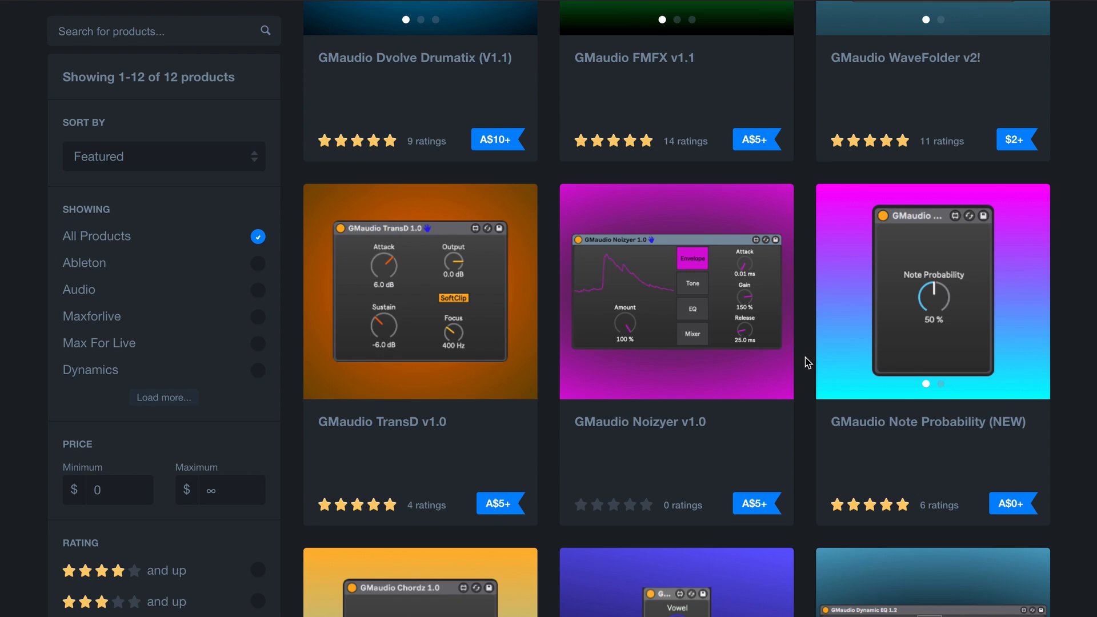
- Switch to the web browser and read the Fixation Studios - Ableton Live - Audio Effect Presets product description
scroll(808, 363, down, 8)
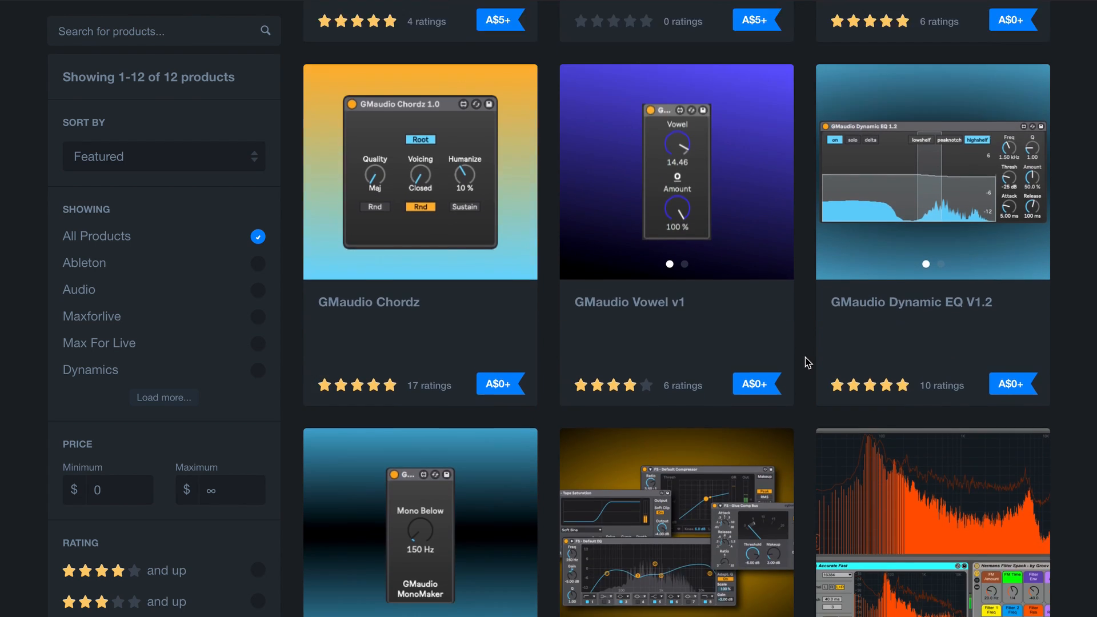
scroll(804, 362, up, 1)
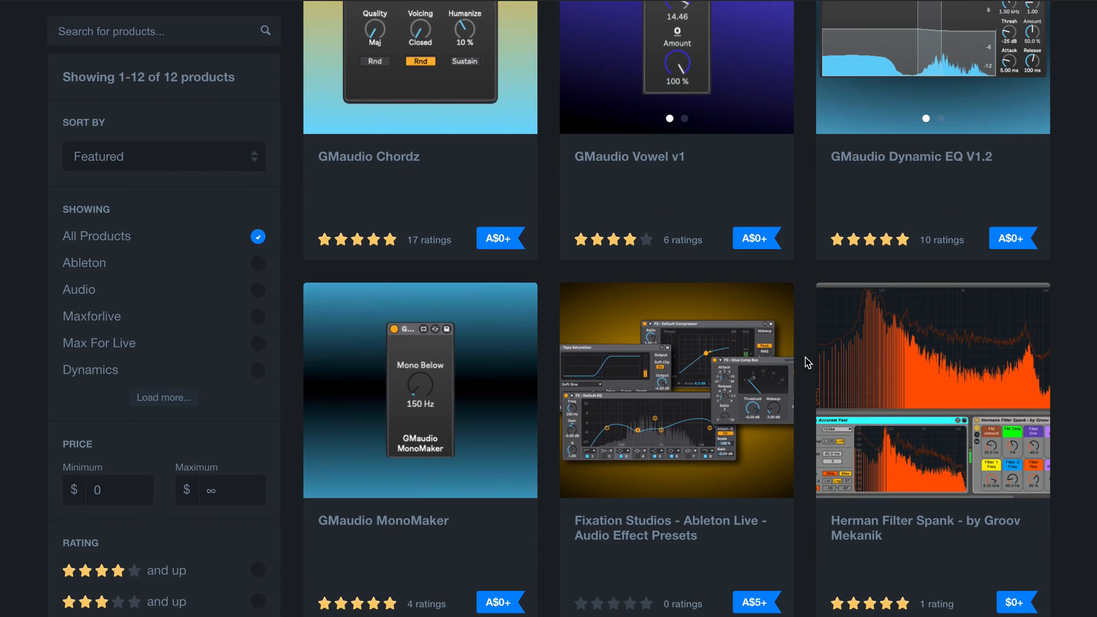
click(750, 391)
scroll(738, 384, down, 10)
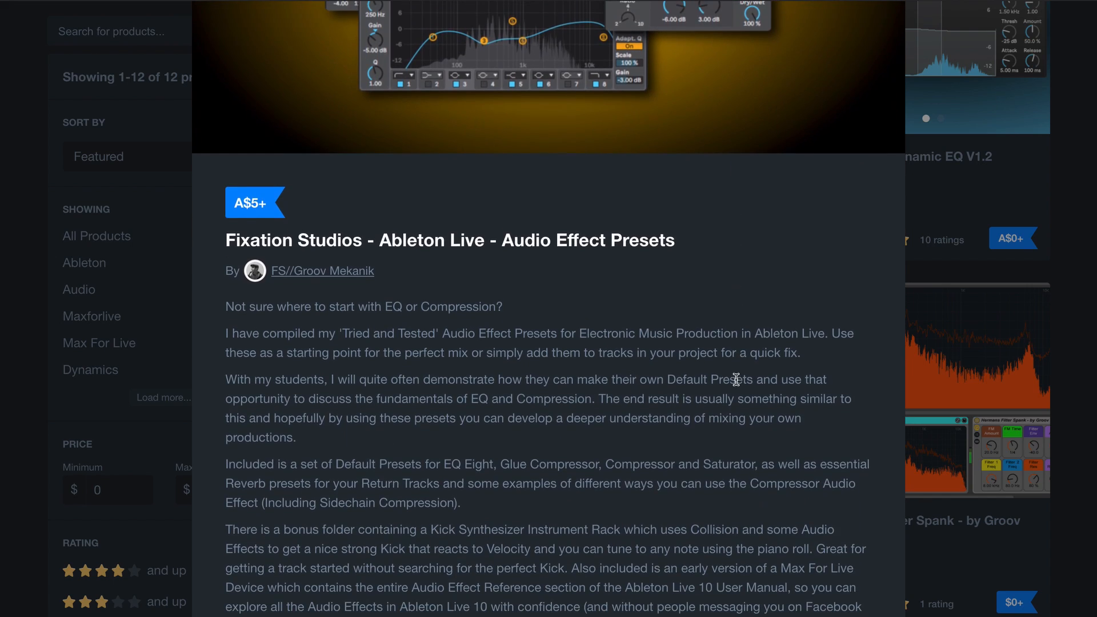
scroll(739, 385, down, 2)
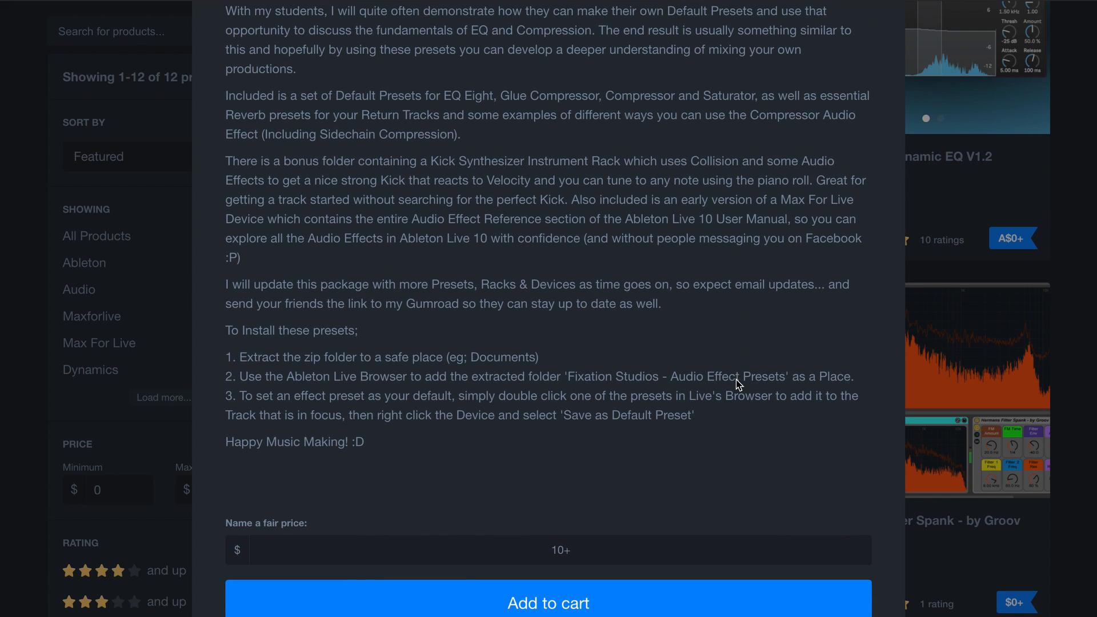
scroll(738, 385, up, 7)
scroll(737, 384, up, 4)
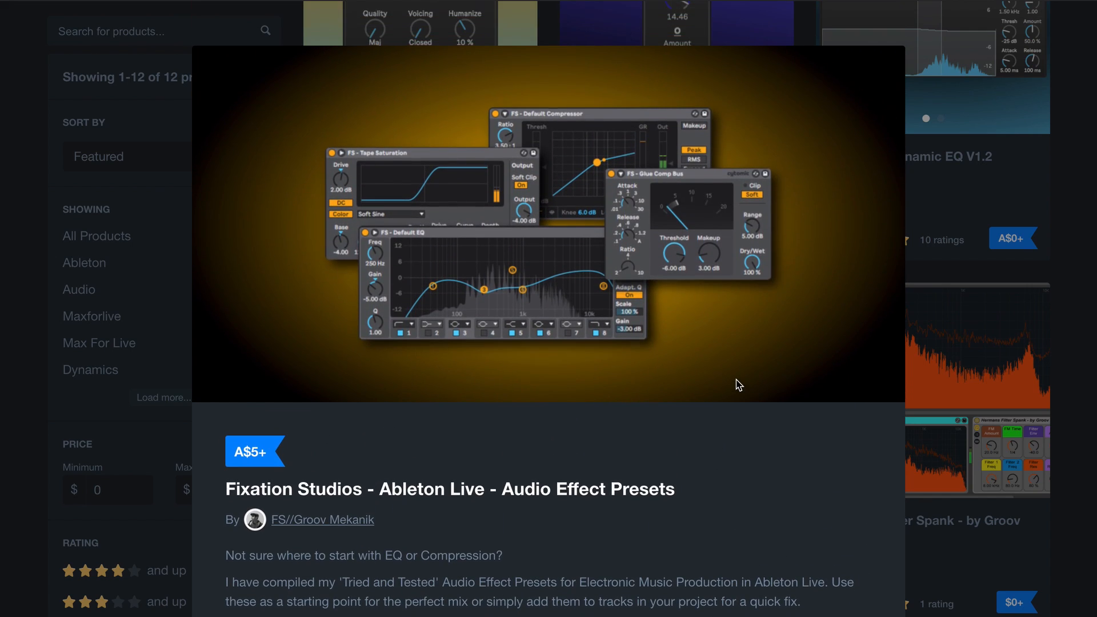
click(1092, 246)
scroll(1093, 245, up, 10)
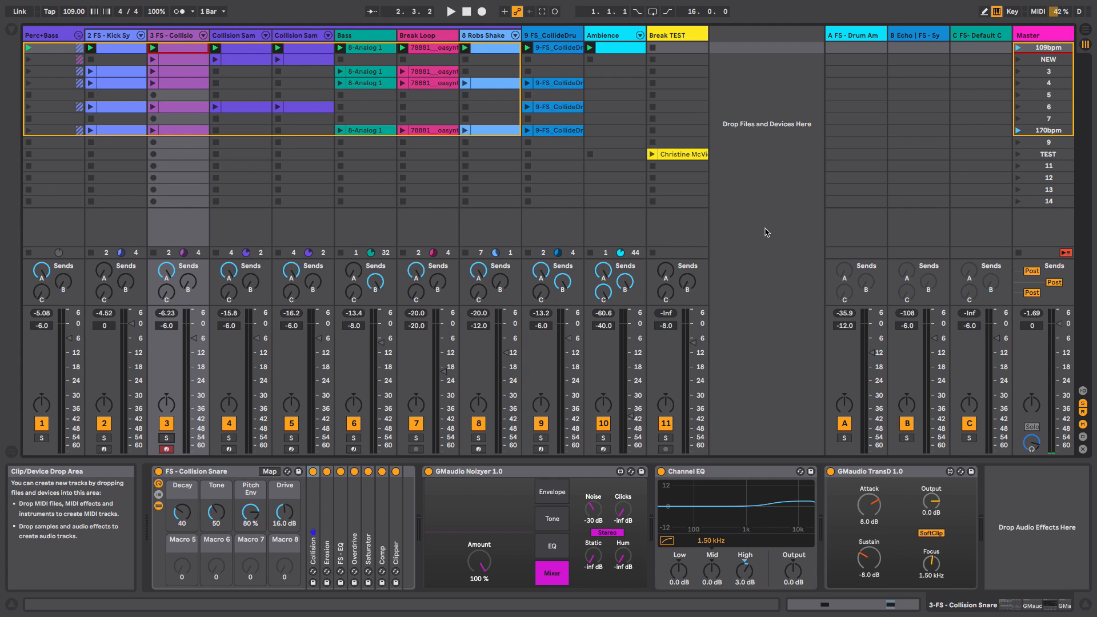
- Back in the session, view the Collision Sam and Bass tracks' devices, launch the 109bpm scene and stop playback
click(299, 36)
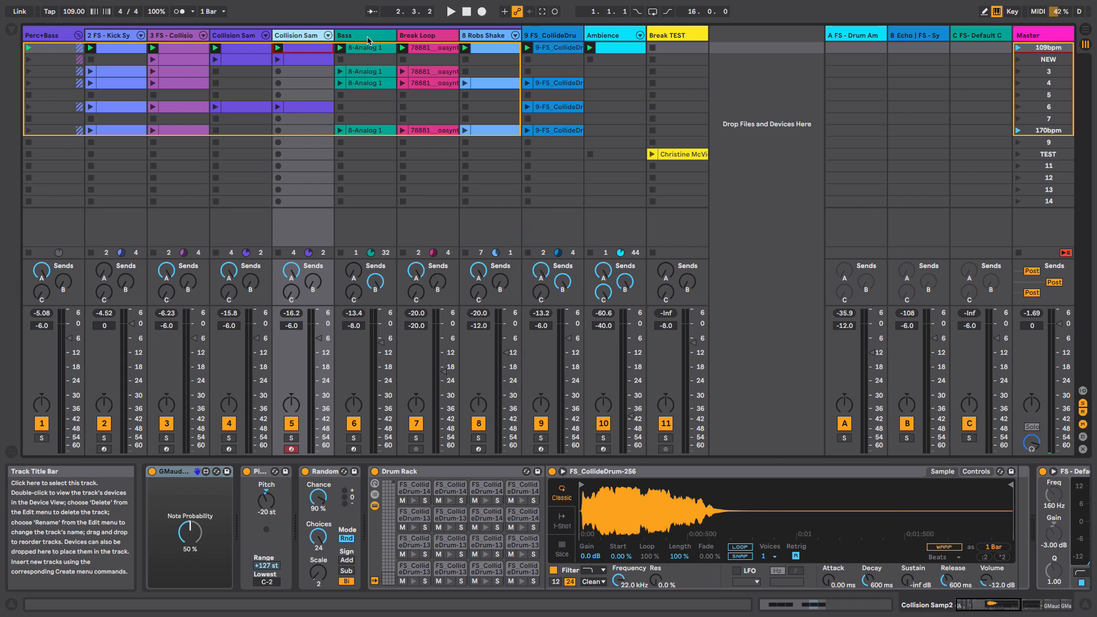
click(358, 36)
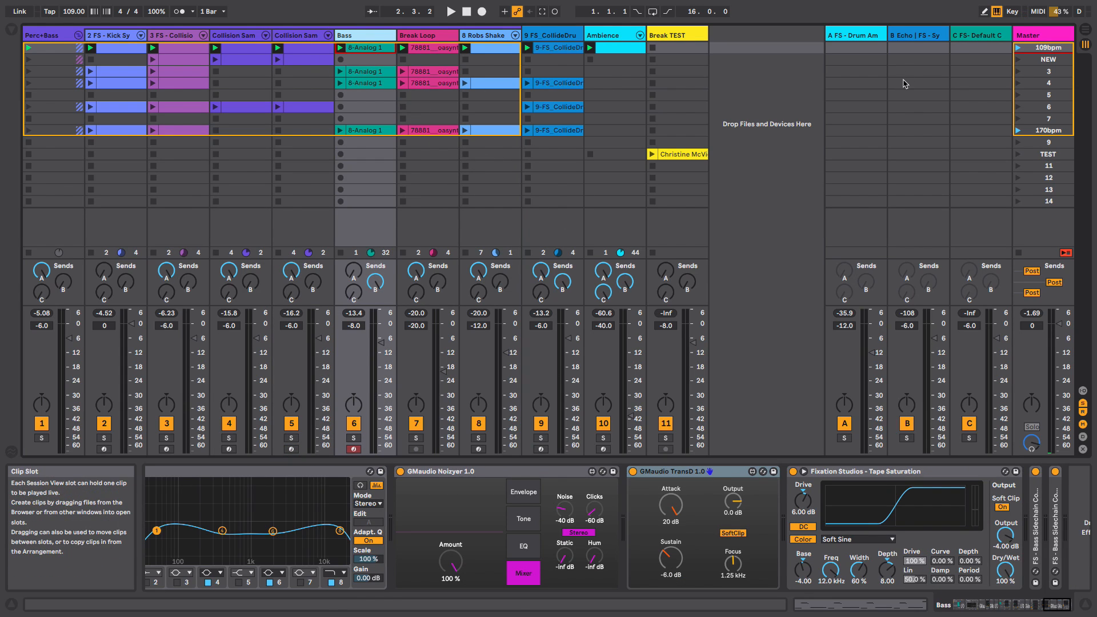
click(1020, 47)
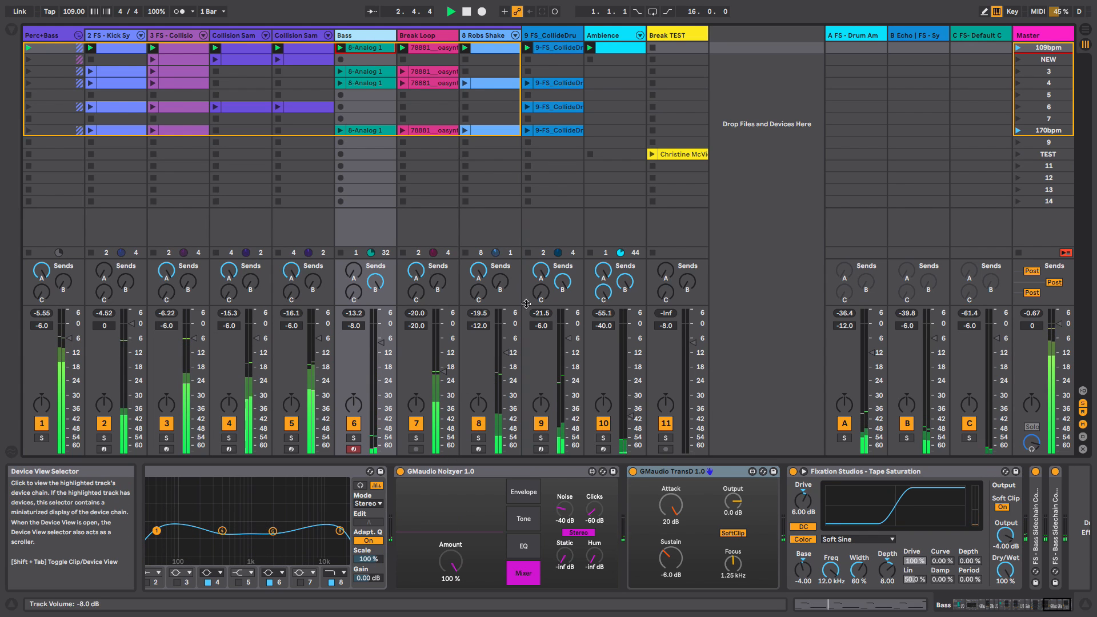
click(243, 44)
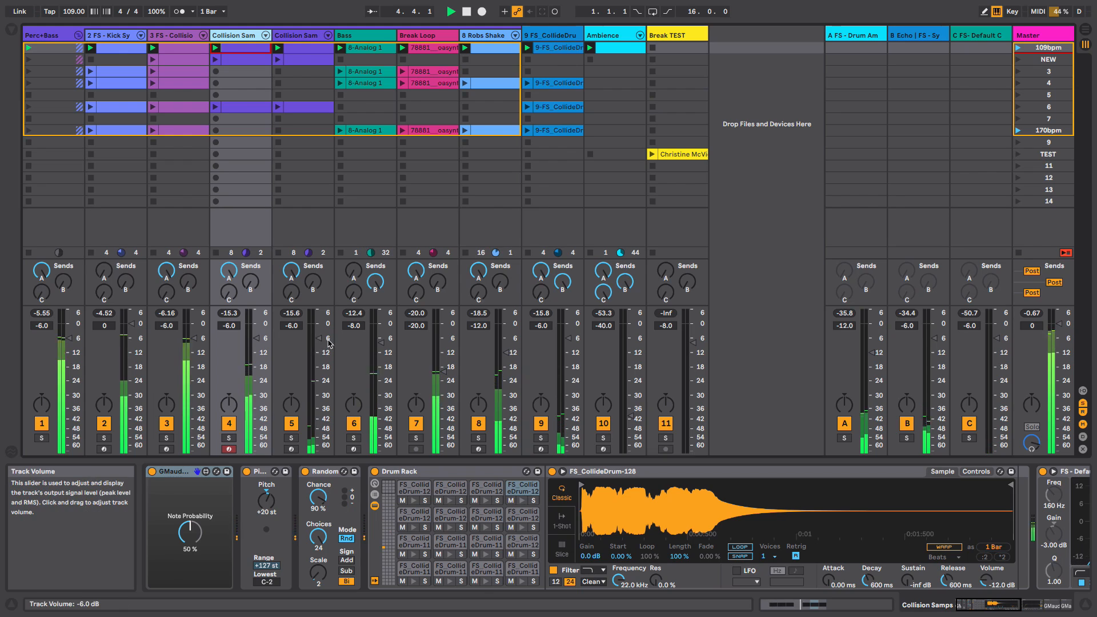
key(space)
- Solo the Collision Sam tracks in turn, viewing their drum racks, and restart playback to audition them
click(229, 438)
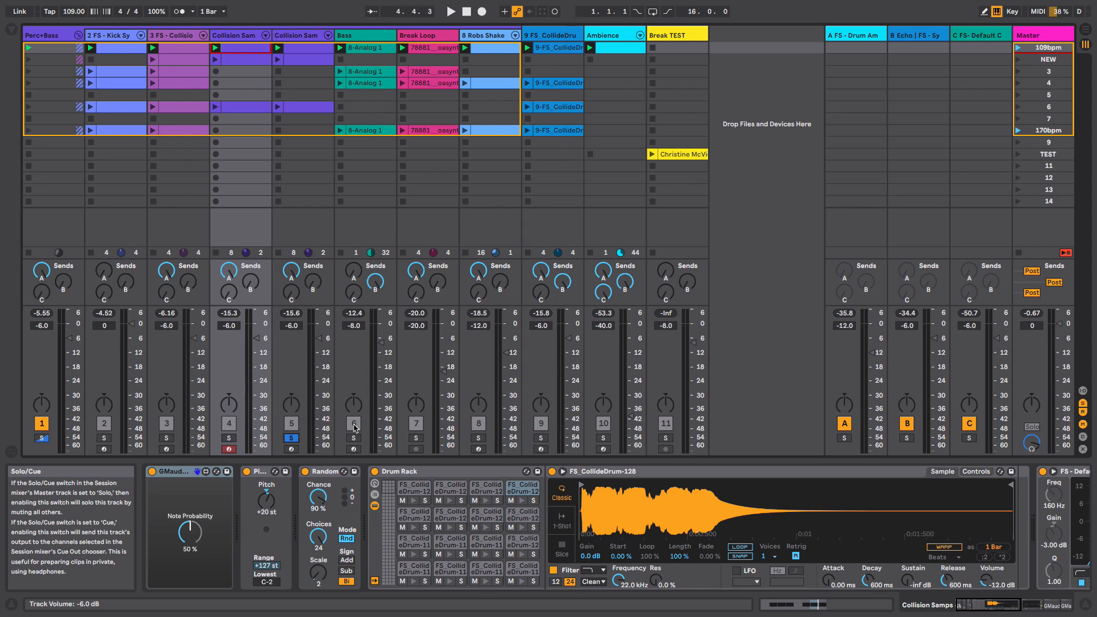
click(394, 471)
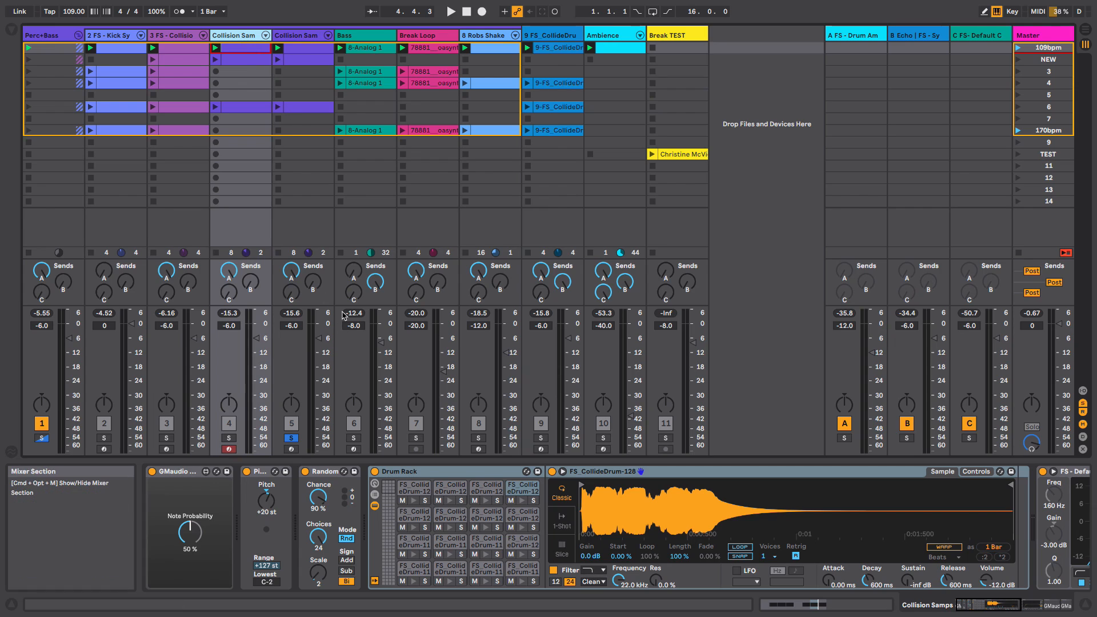
click(295, 36)
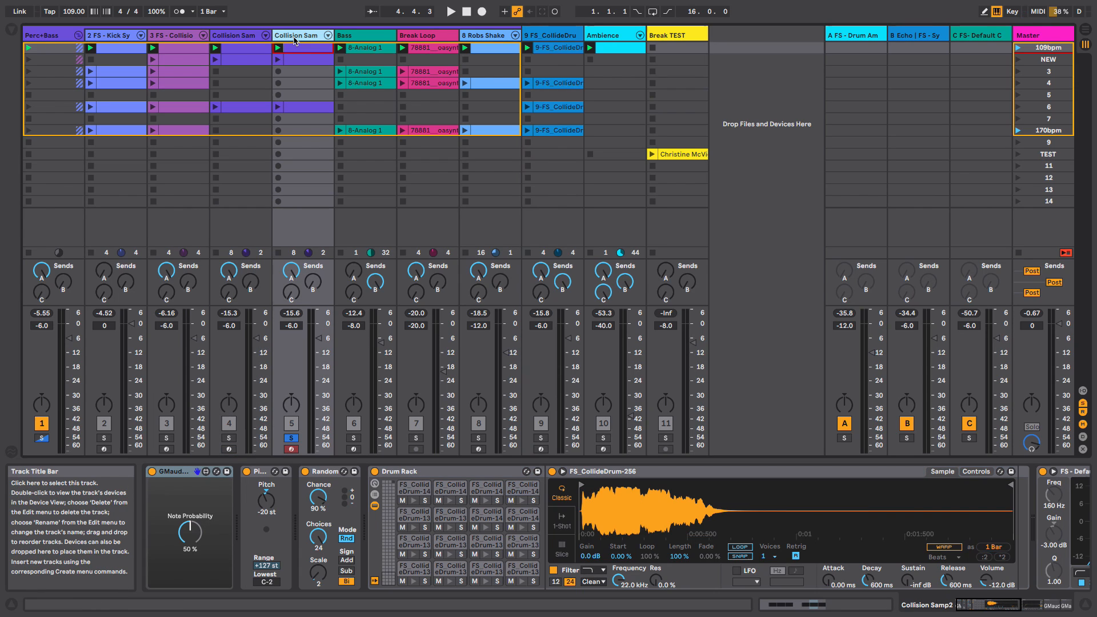
click(247, 36)
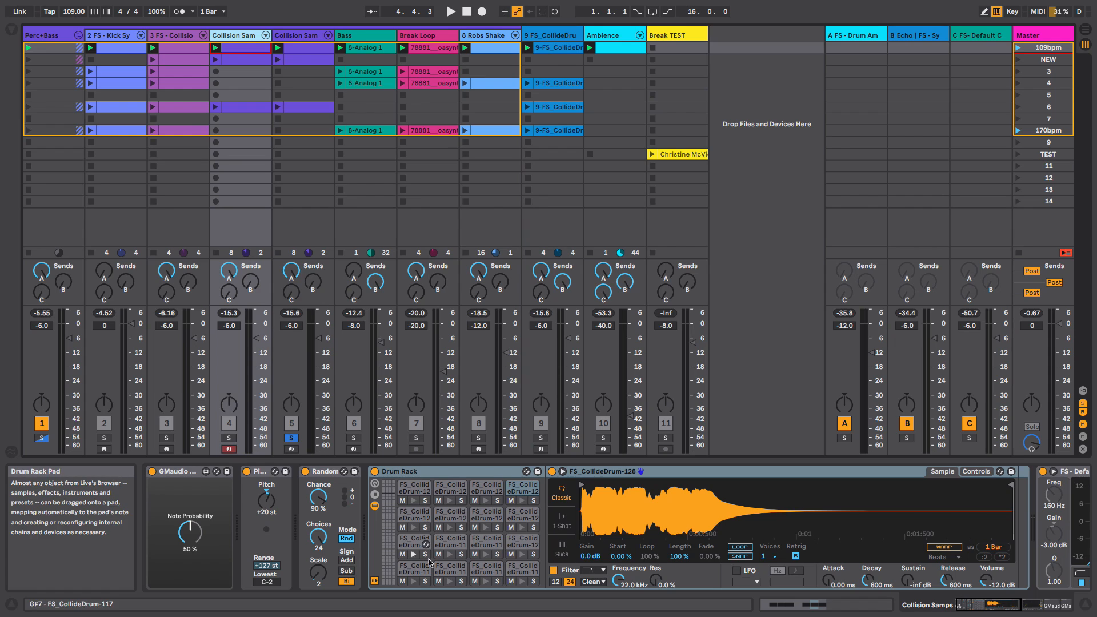
click(291, 437)
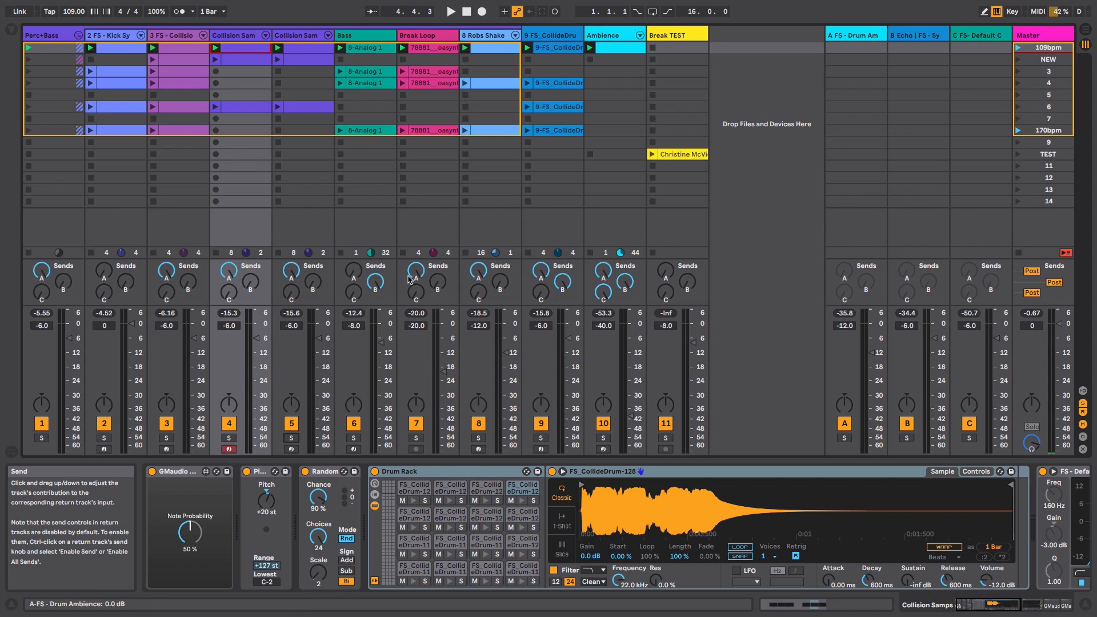
key(space)
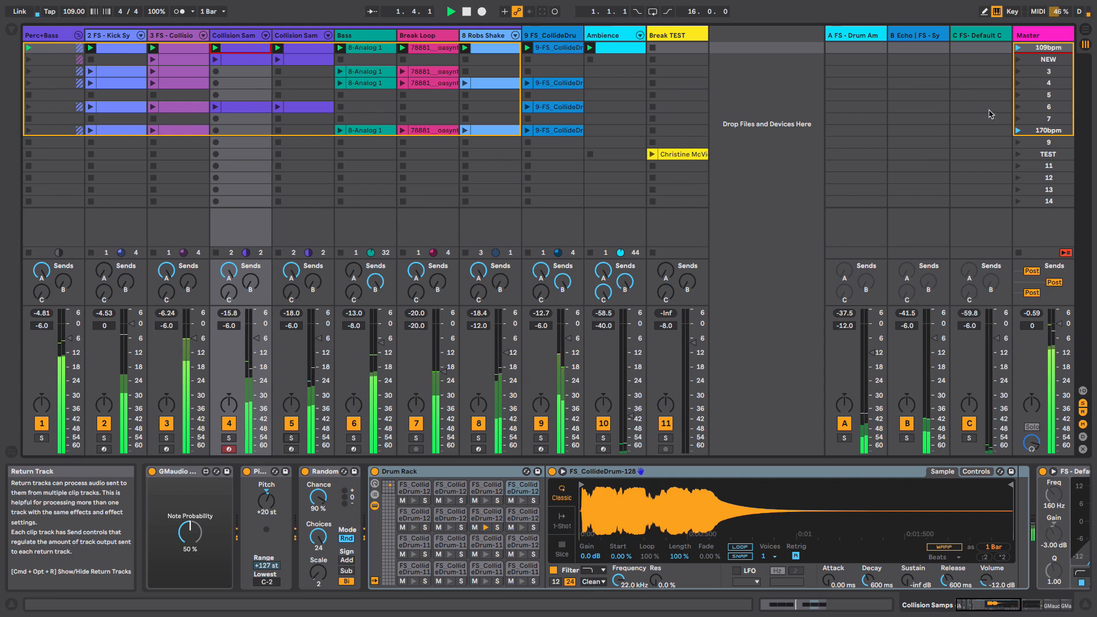
- Launch scene 6 and switch solo between the two Collision Sam tracks to compare them
click(1018, 108)
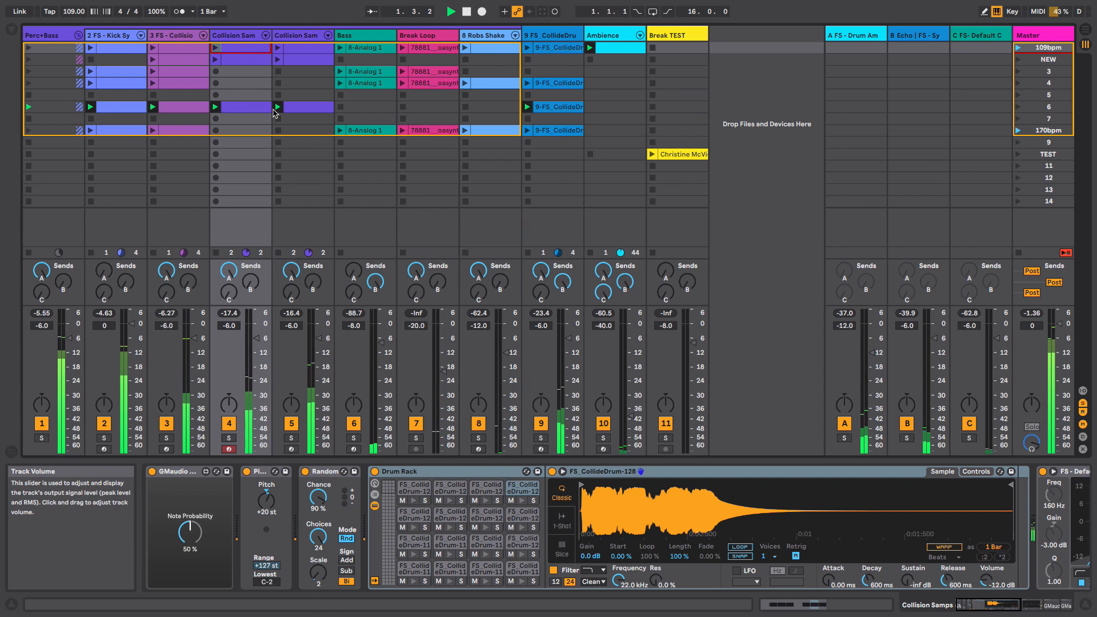
click(295, 36)
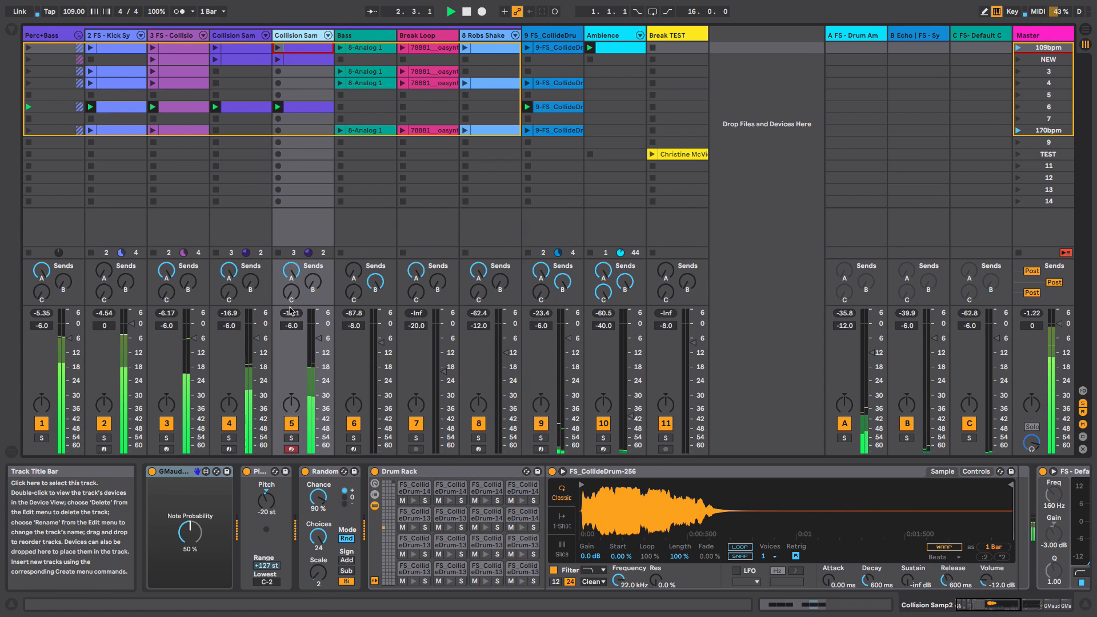
click(292, 438)
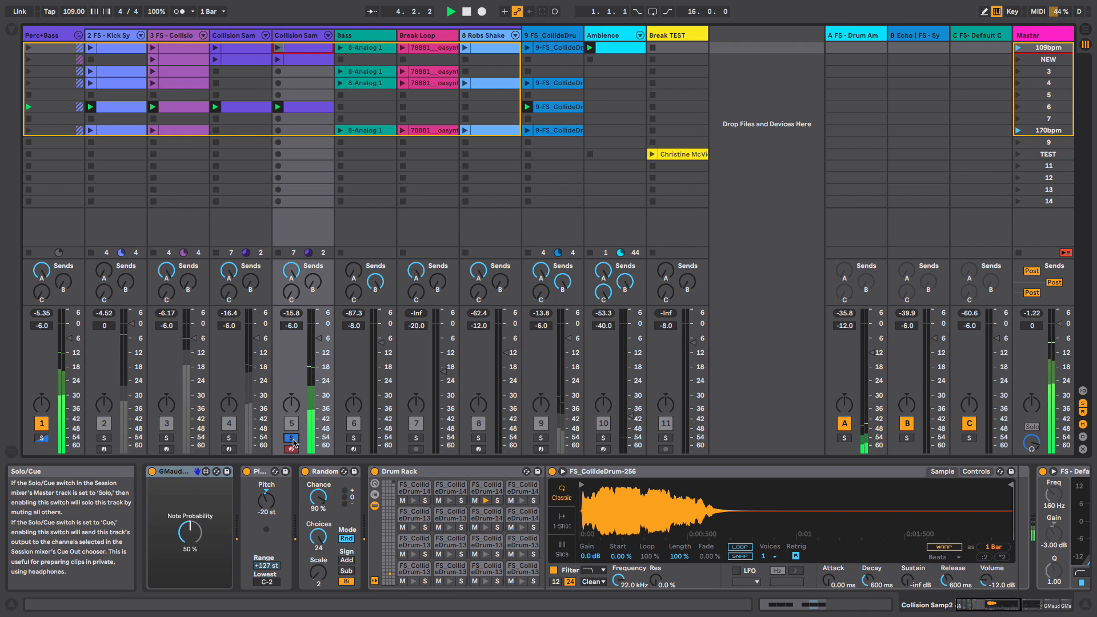
click(229, 438)
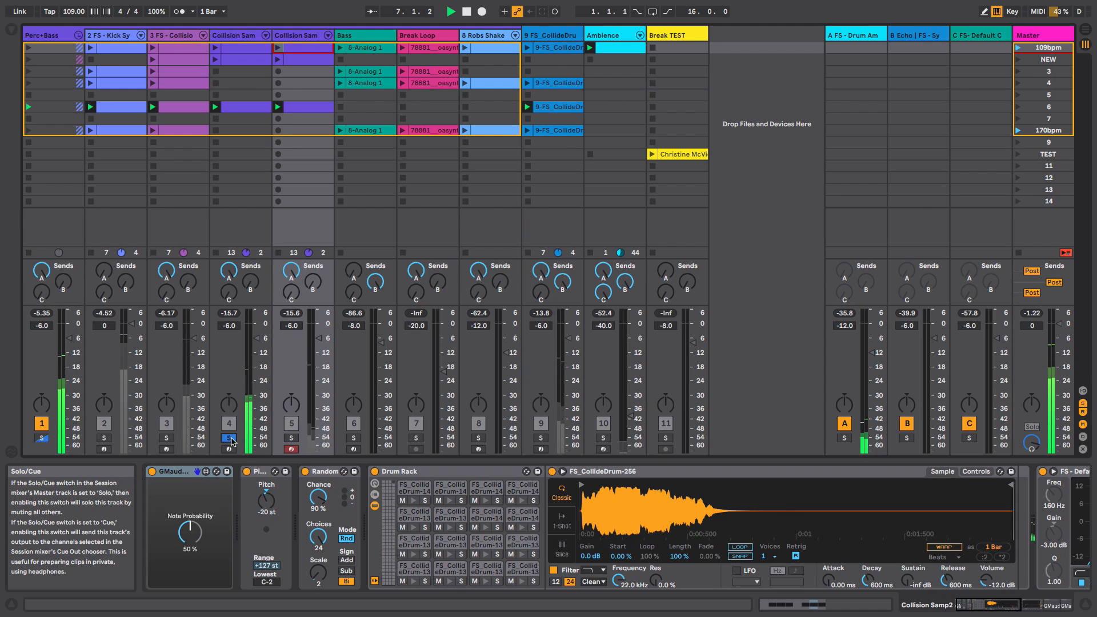
- Unsolo the first Collision Sam track and view the Perc+Bass track's full device chain
click(230, 438)
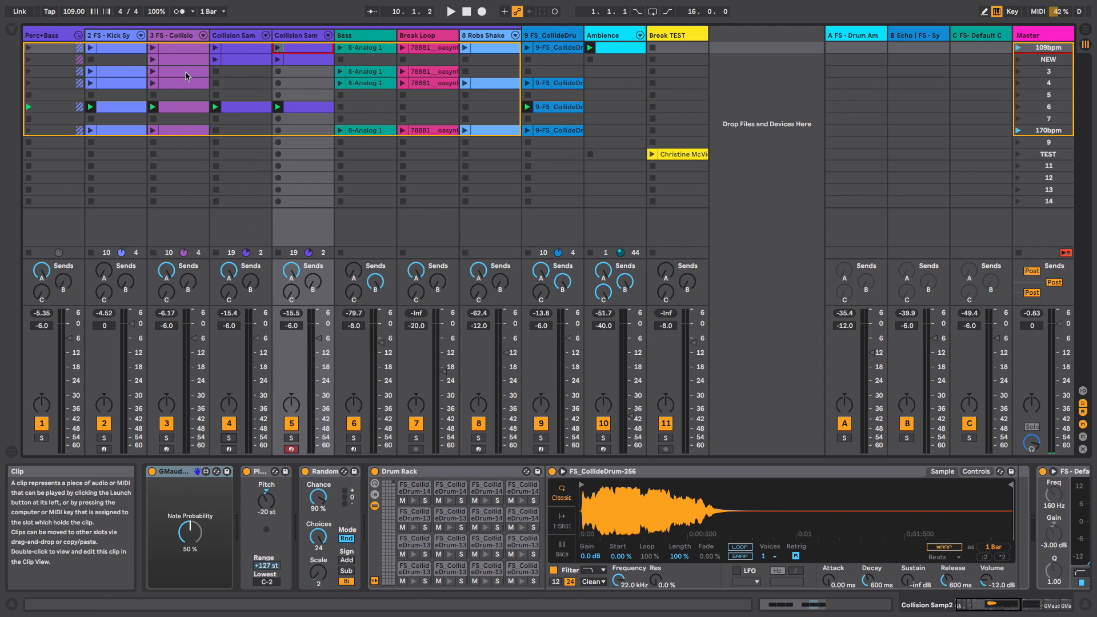
click(51, 35)
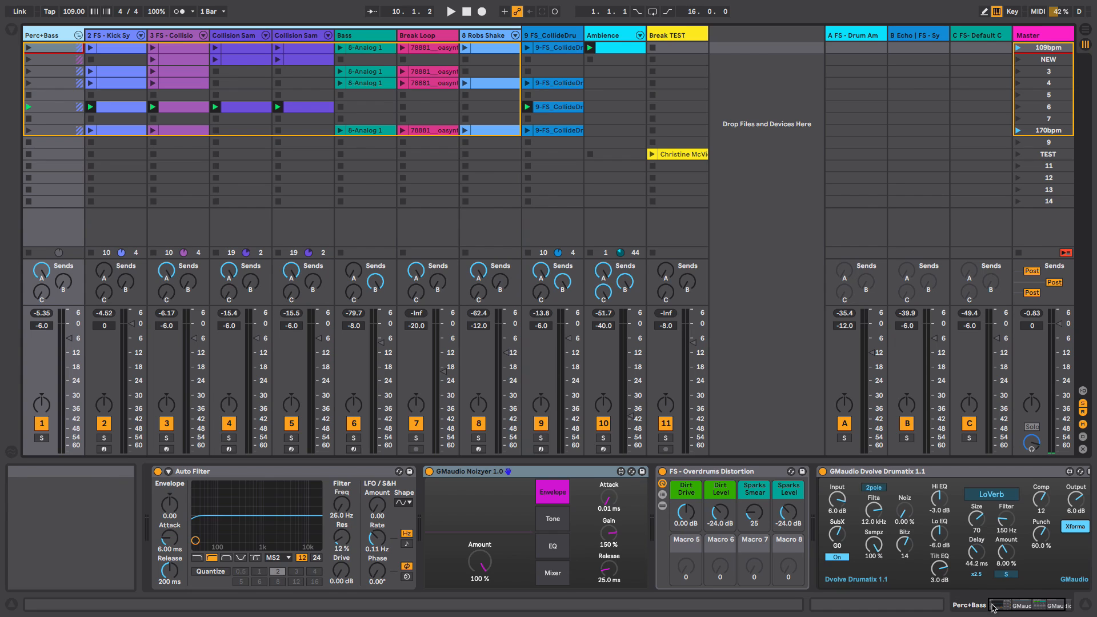
click(1021, 607)
drag(1022, 607, 998, 606)
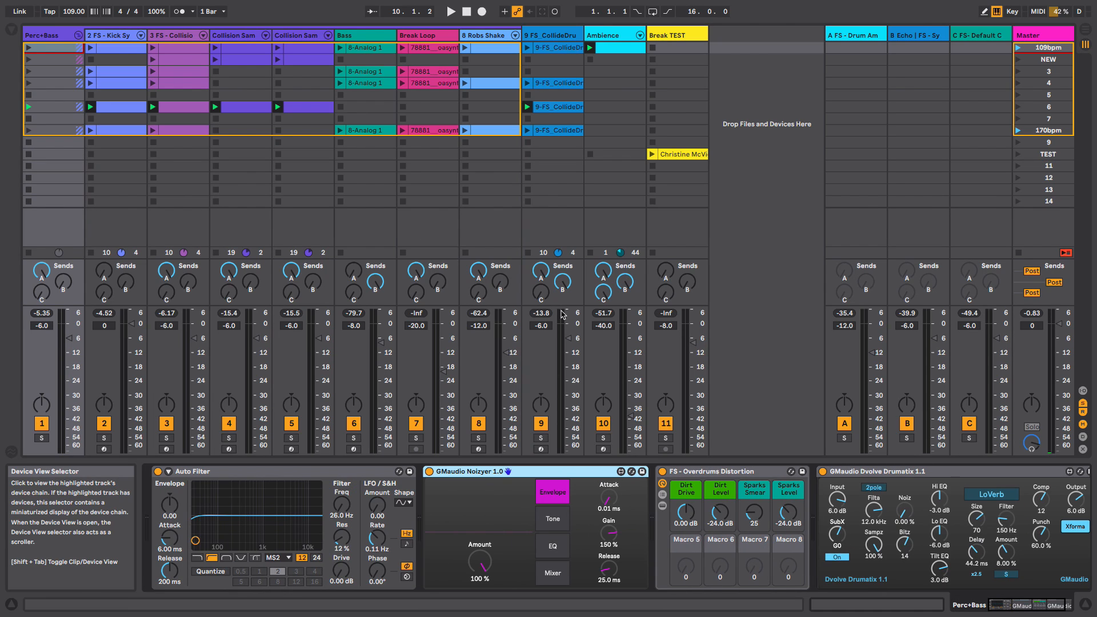
- Start playback, select the FS - Collision Snare track and solo it
key(space)
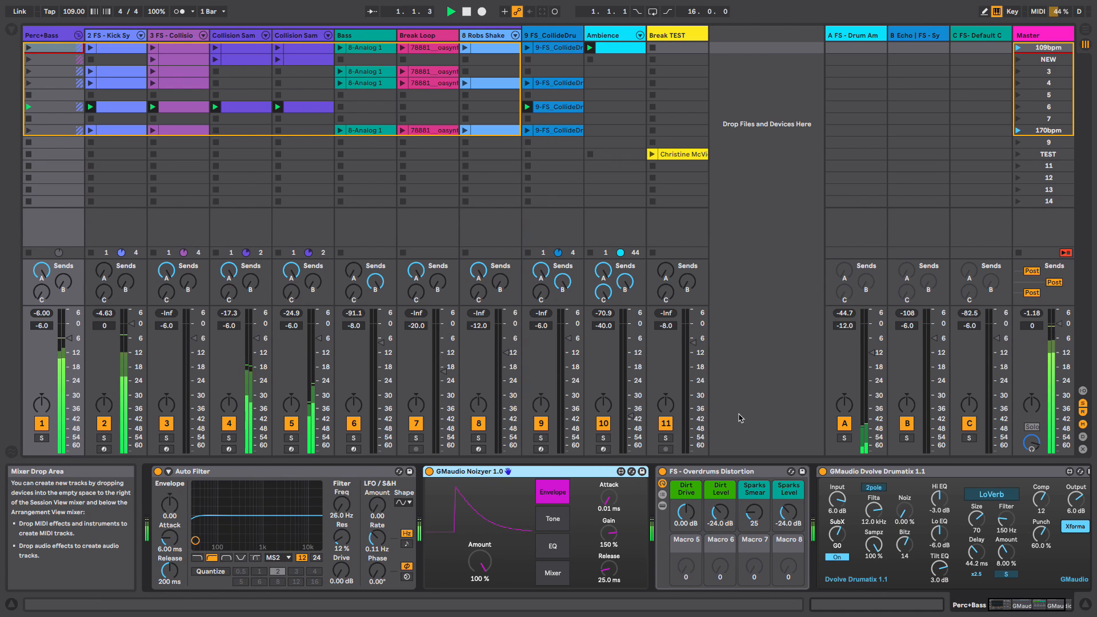
click(180, 36)
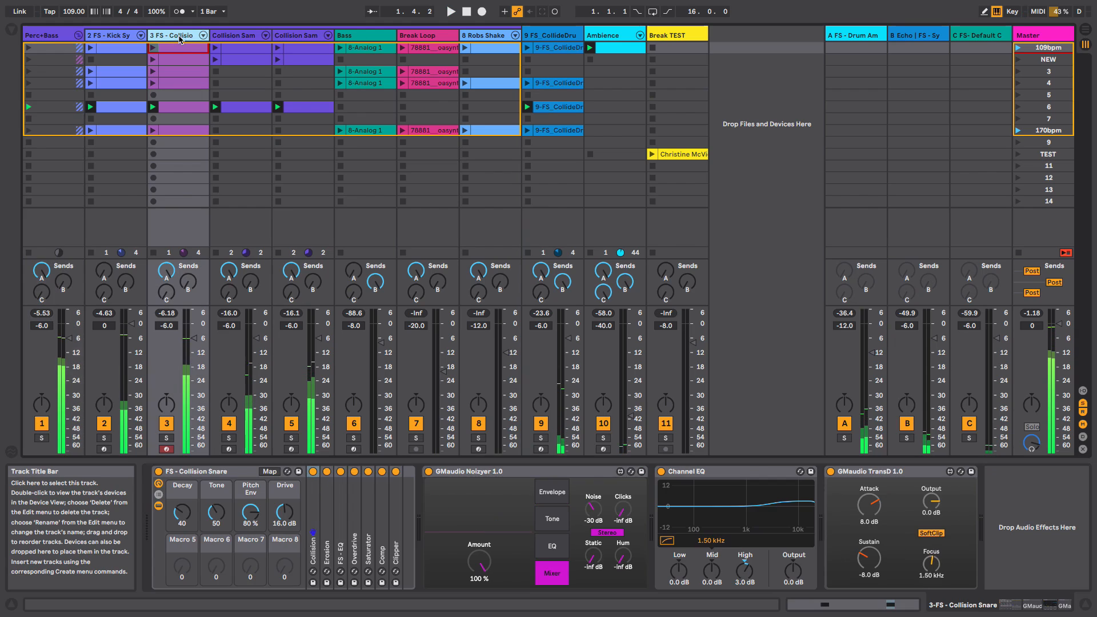
click(514, 474)
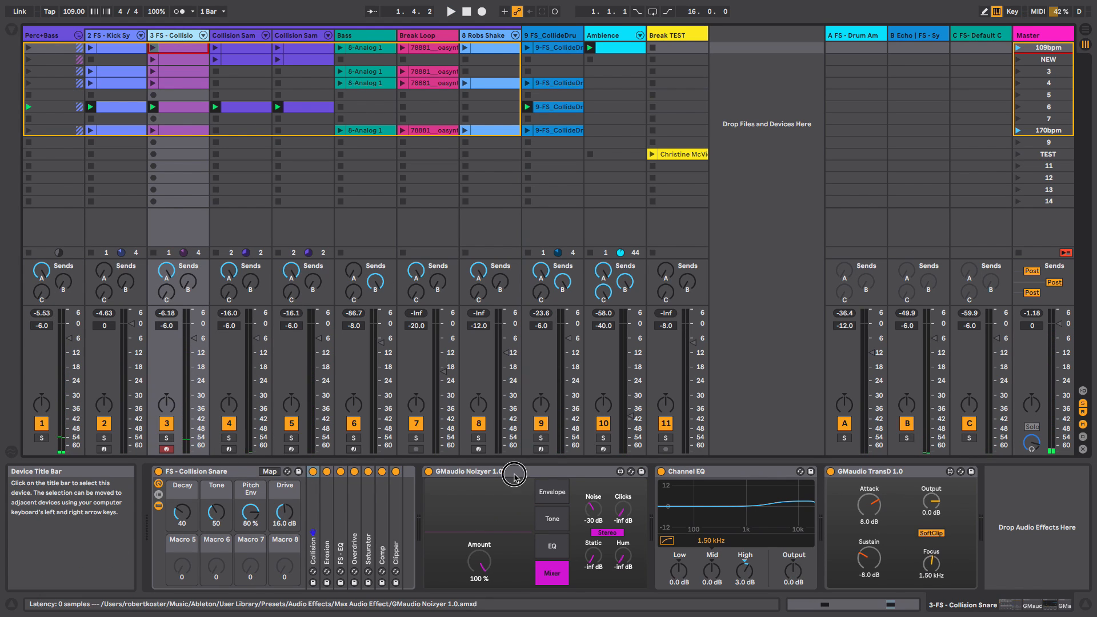
click(166, 438)
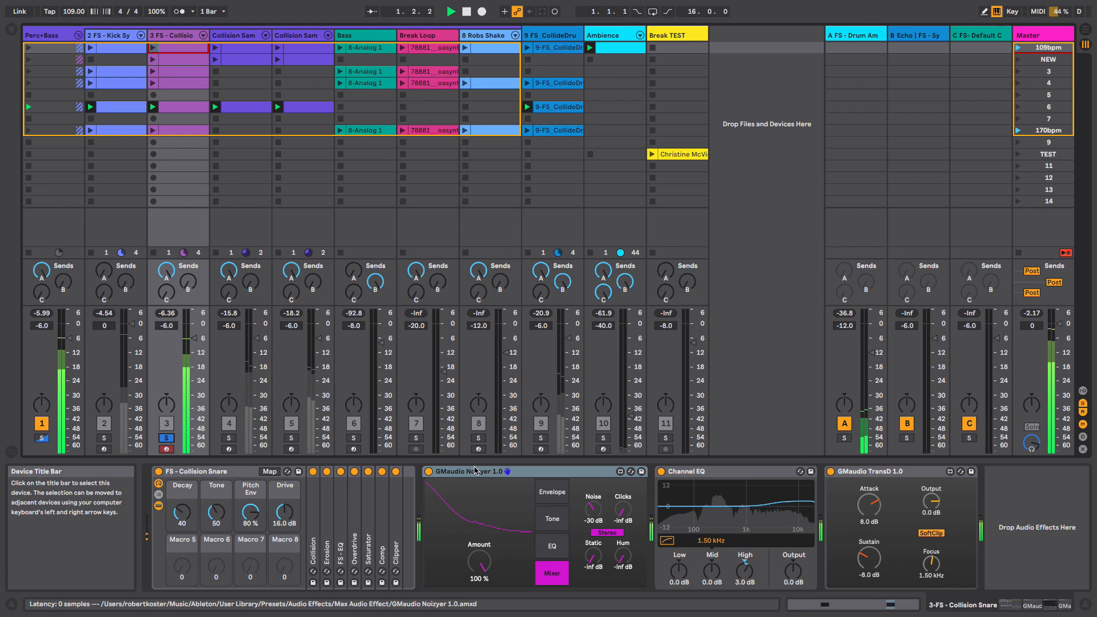
- Bypass and re-enable the Noizyer and Channel EQ on the snare track while restarting playback to compare
click(428, 472)
key(space)
click(662, 471)
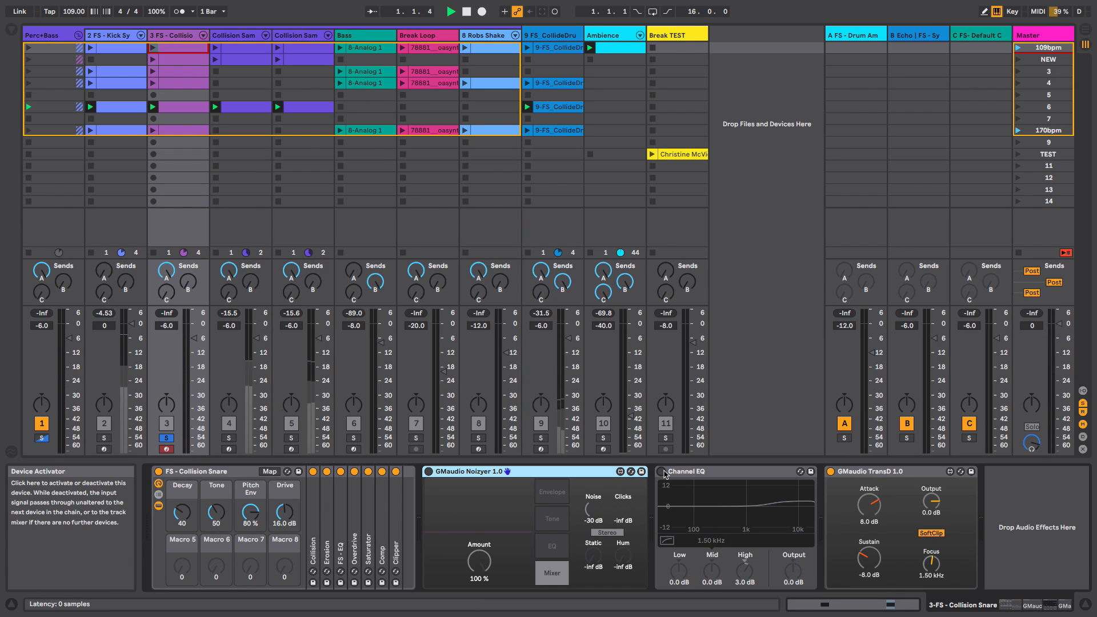
click(429, 472)
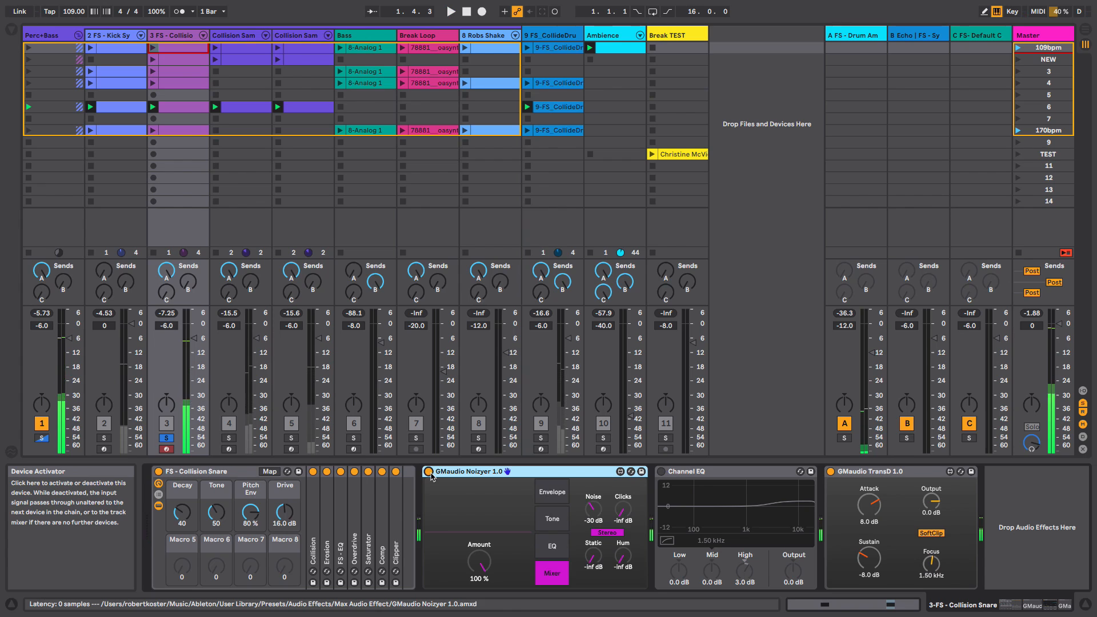
key(space)
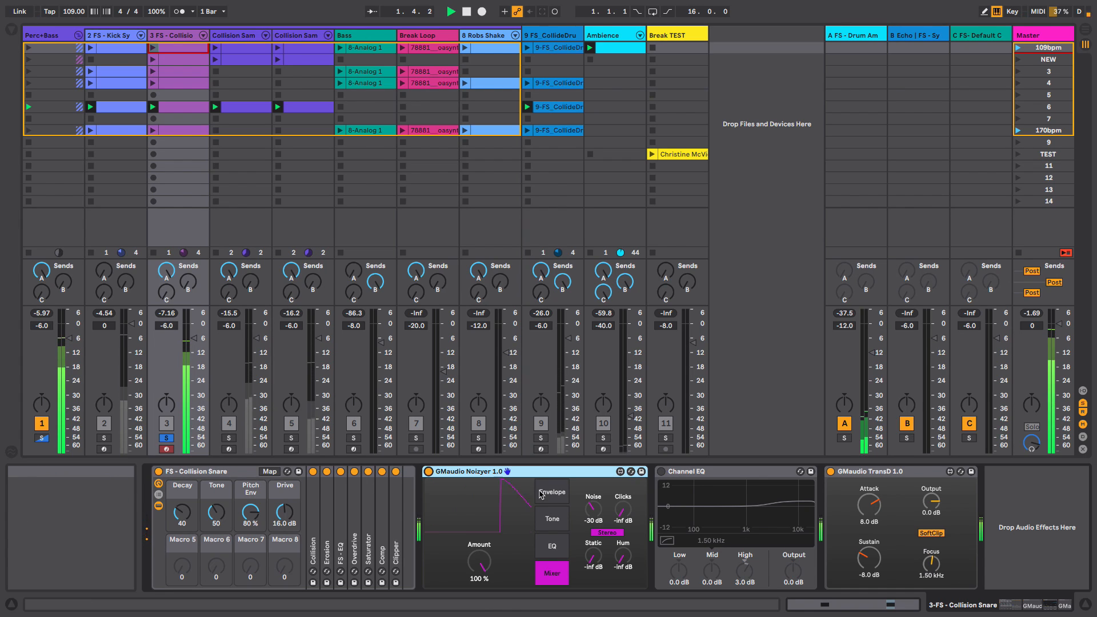
key(space)
click(662, 472)
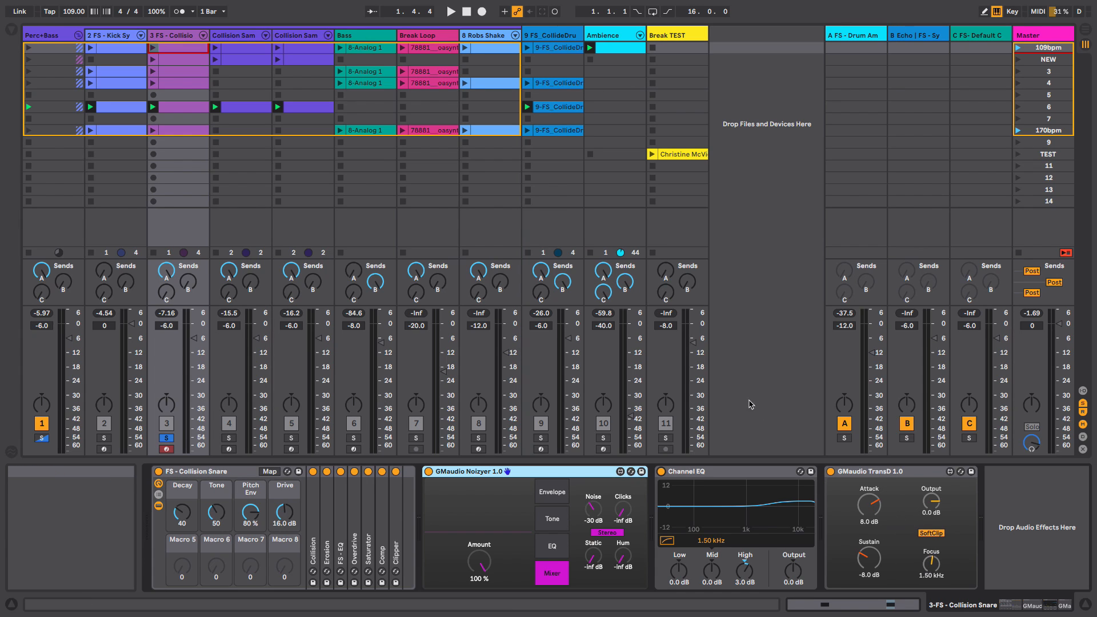
key(space)
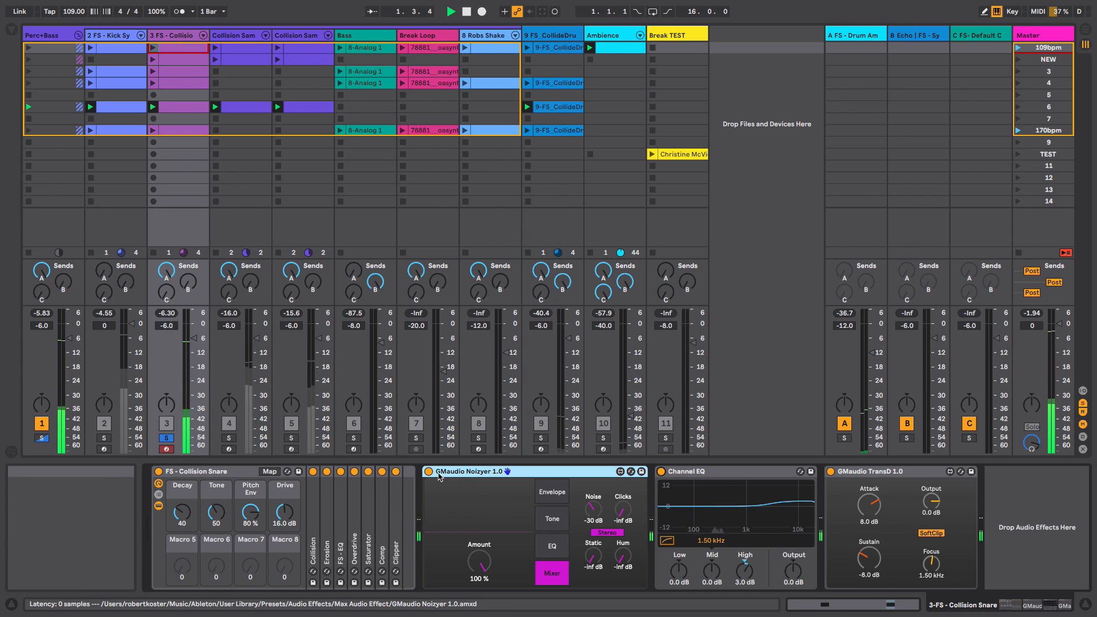
key(space)
- A/B the Noizyer, Channel EQ and TransD on the snare by bypassing and re-enabling them during playback
click(429, 471)
click(661, 471)
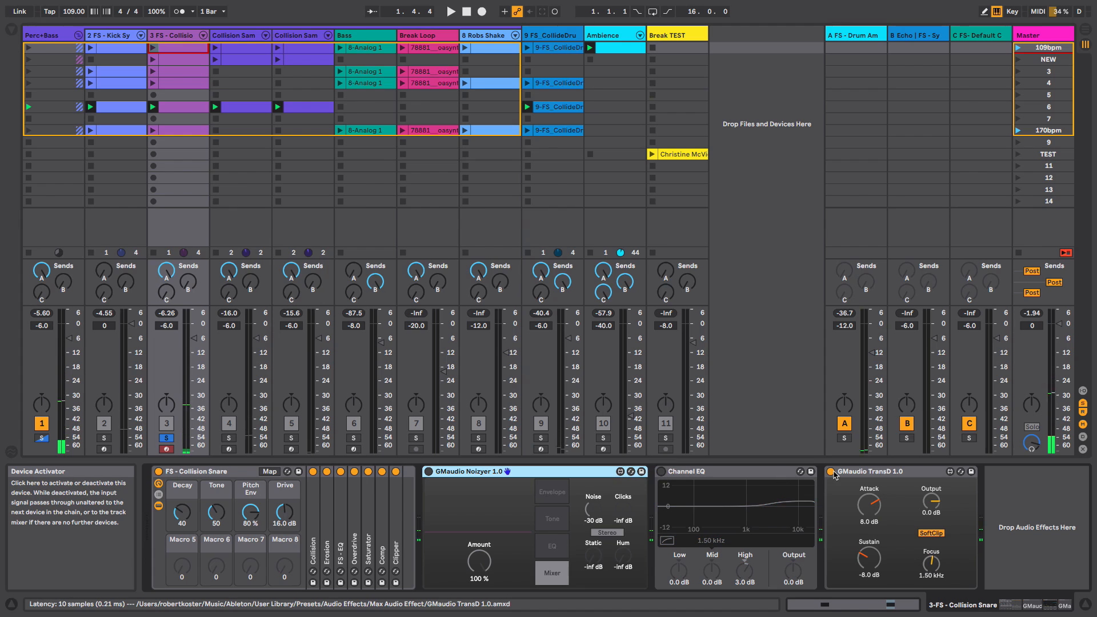
key(space)
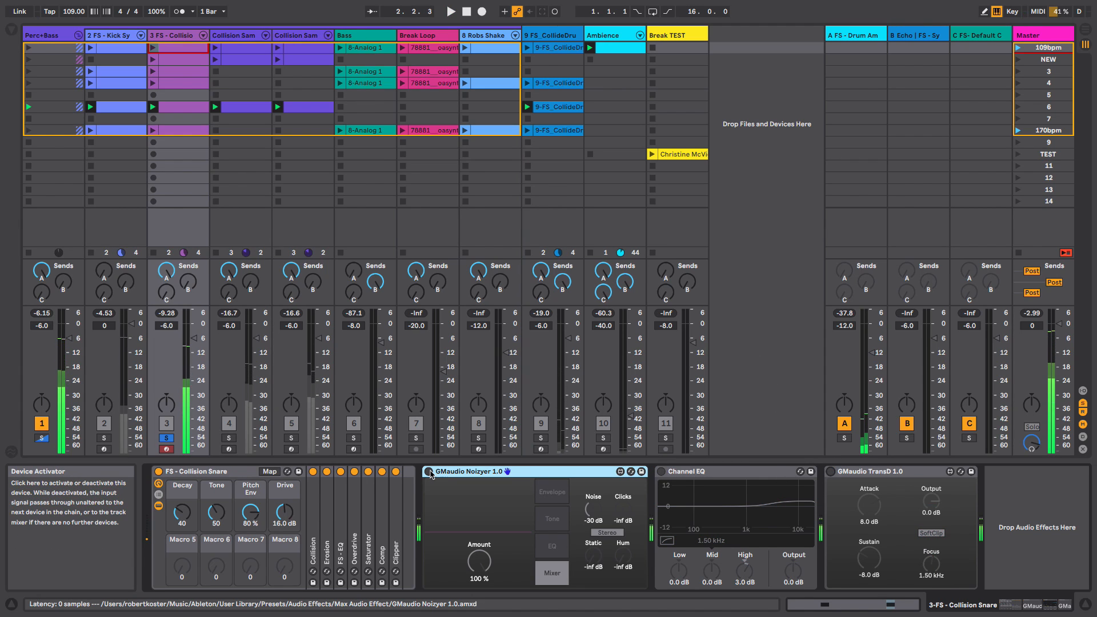
click(428, 471)
click(661, 472)
key(space)
click(830, 471)
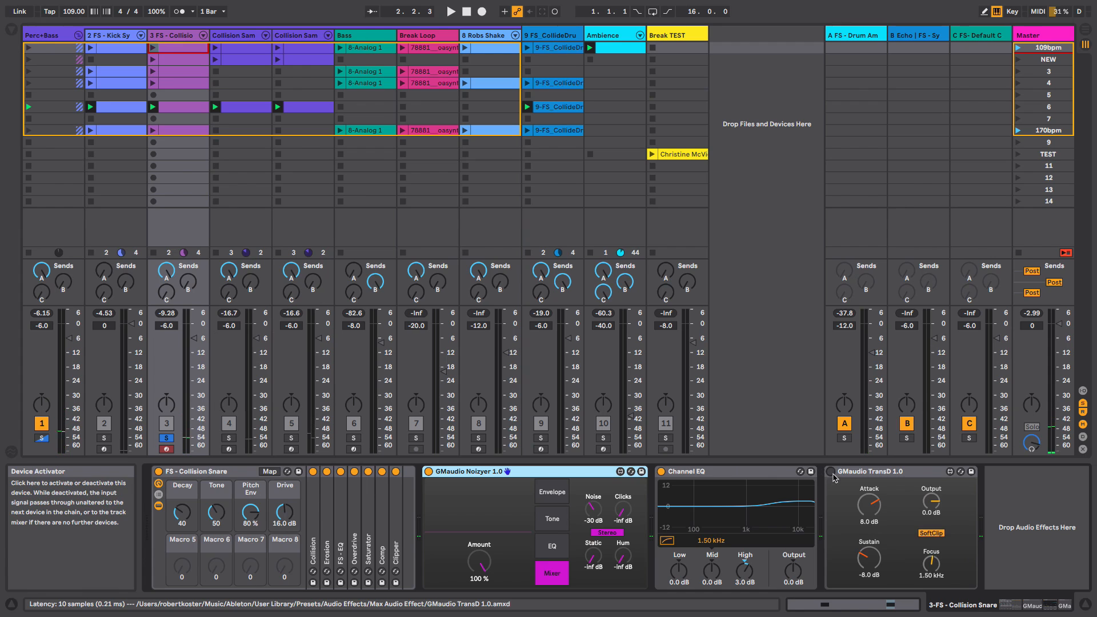
key(space)
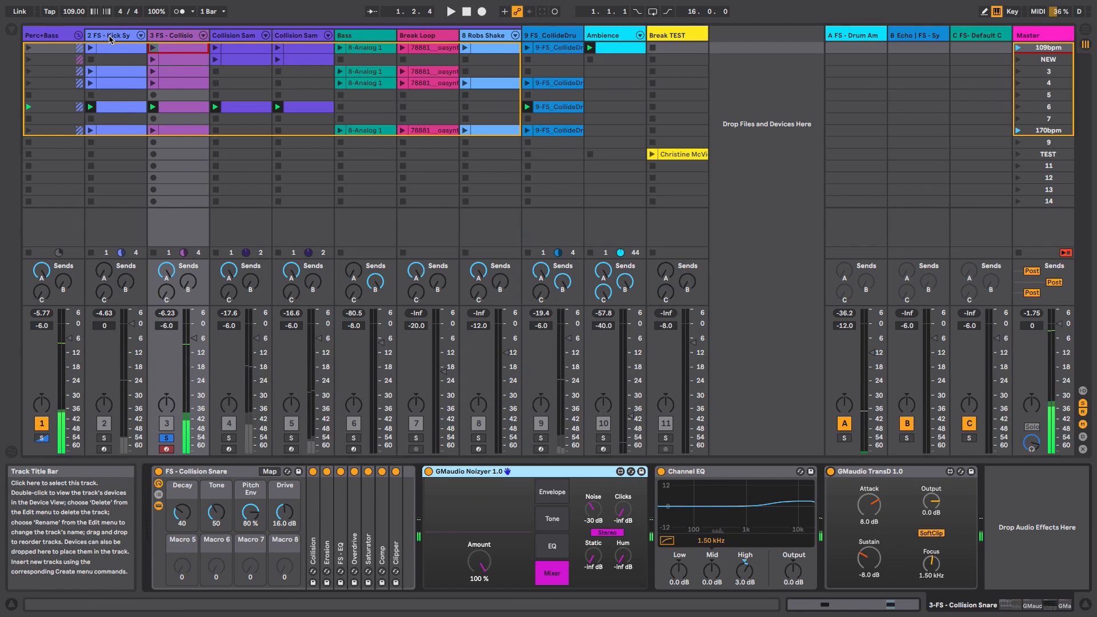
- Select the FS - Kick Synth track, solo it and start playback
click(111, 35)
click(104, 437)
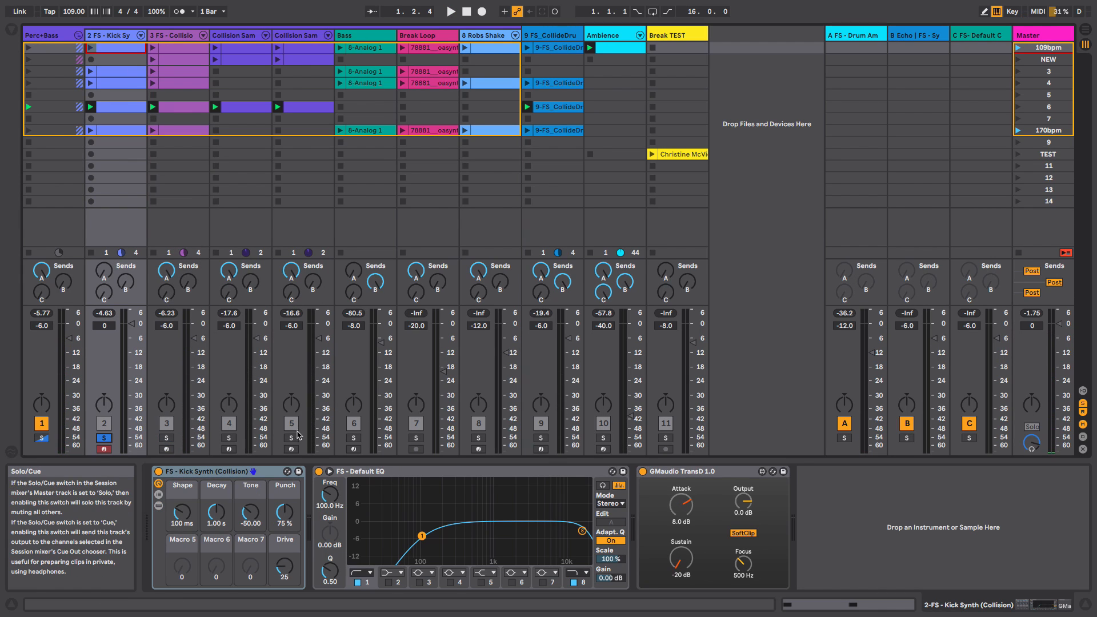
key(space)
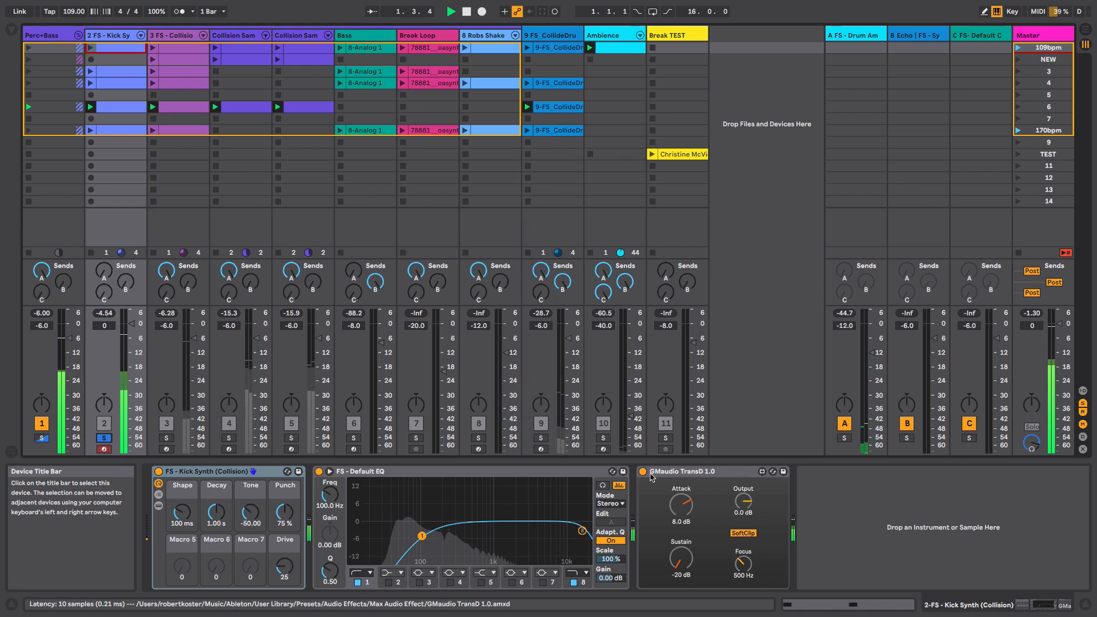
- Bypass and re-enable the TransD on the kick track while playing to compare the sound
click(643, 471)
key(space)
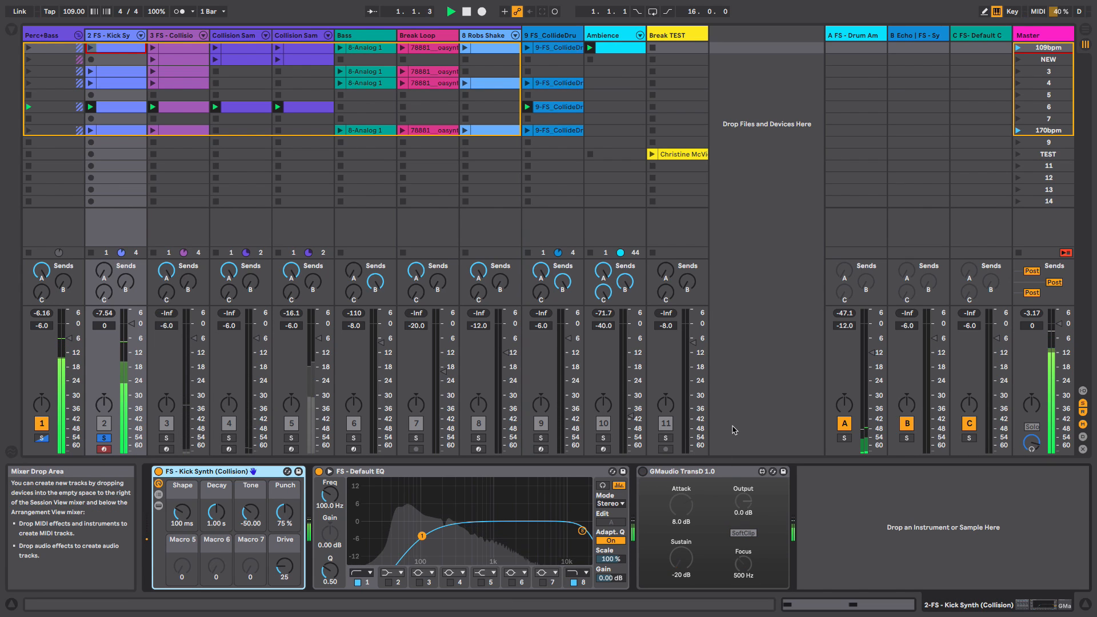
key(space)
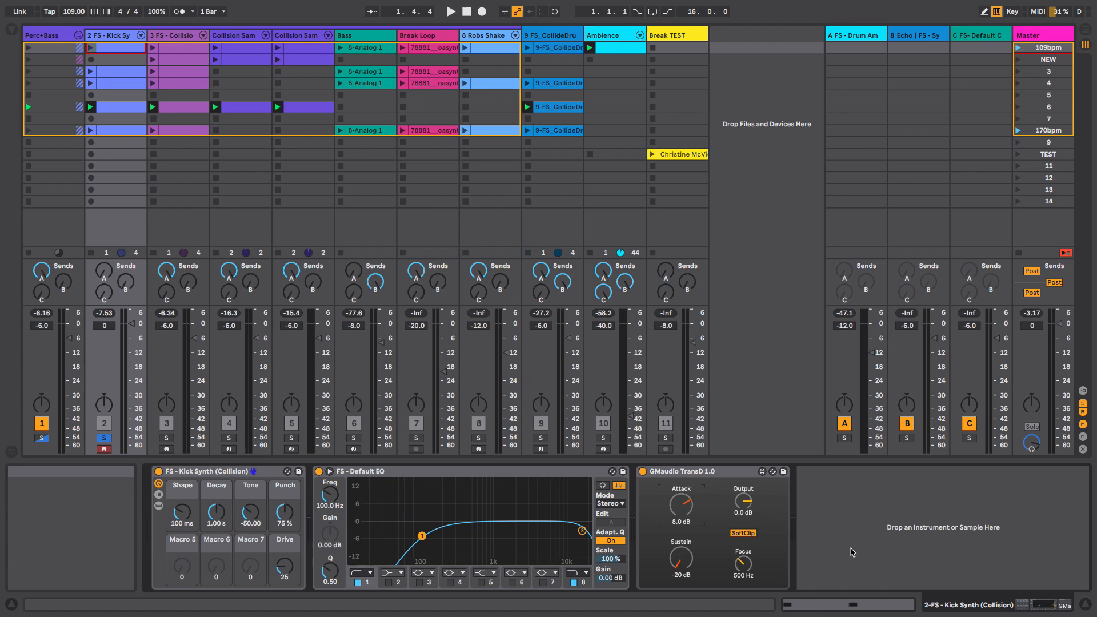
key(space)
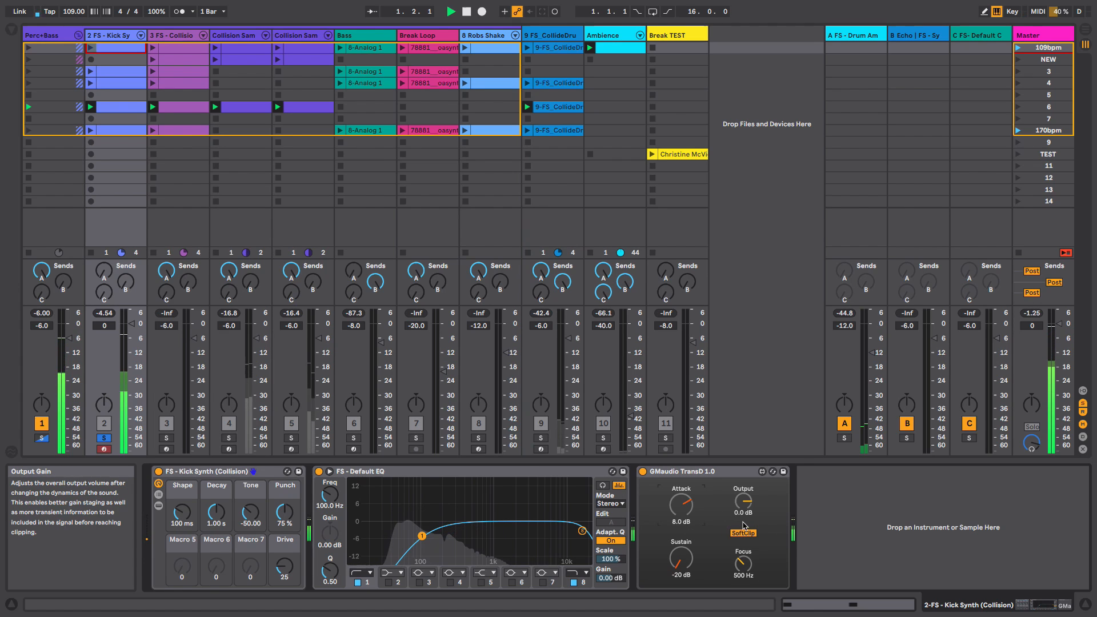
click(642, 472)
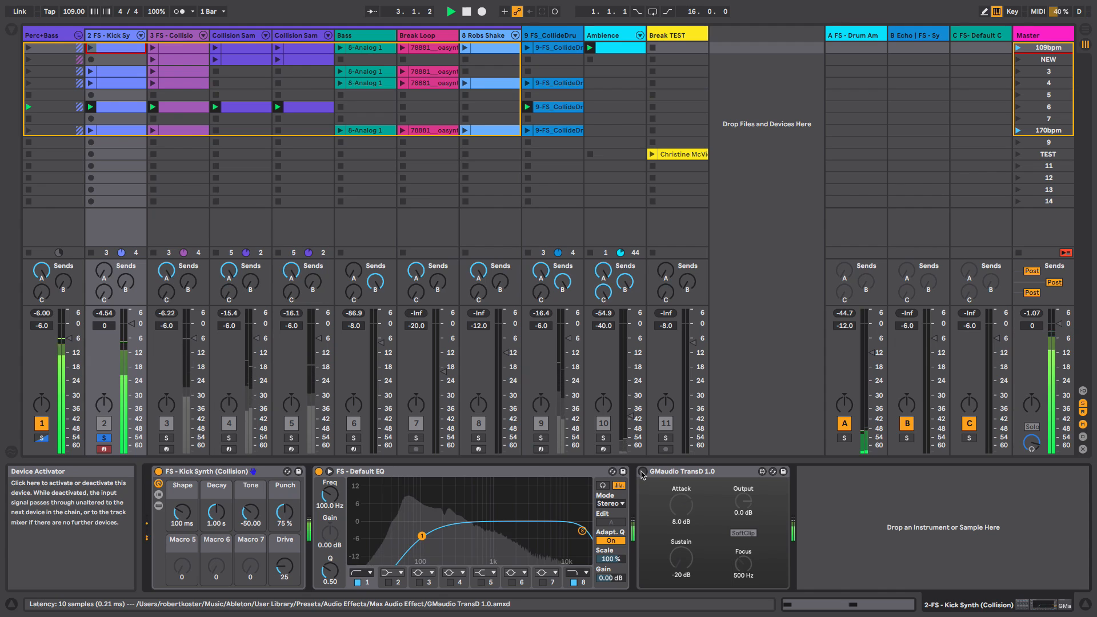
click(642, 471)
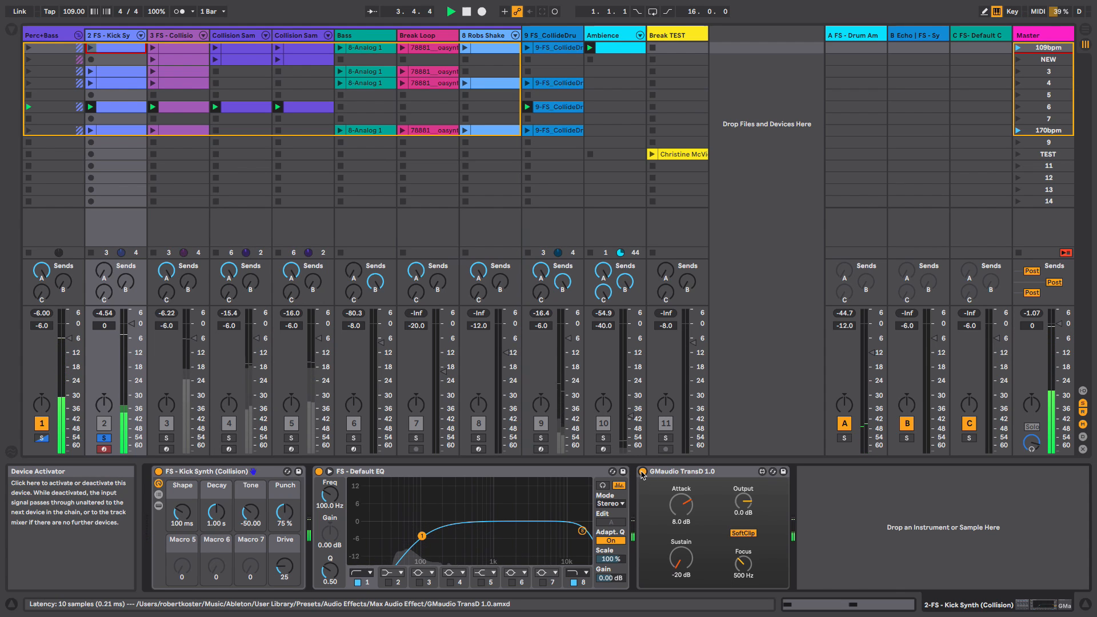
key(space)
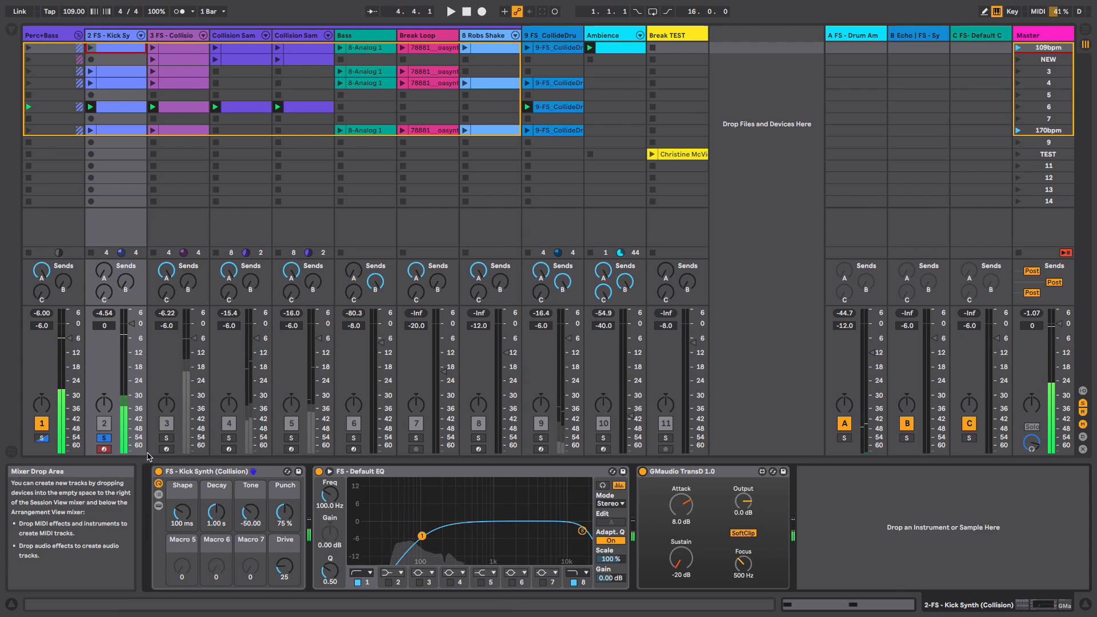
- Unsolo the kick track and view the first Collision Sam track's effects chain during playback
click(104, 438)
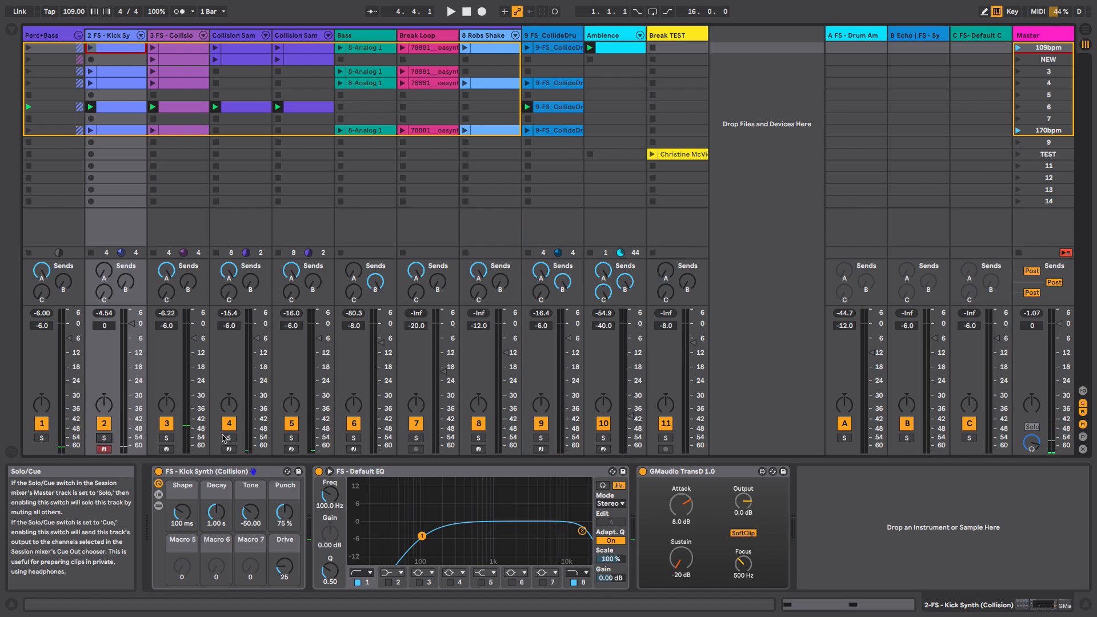
key(space)
click(241, 36)
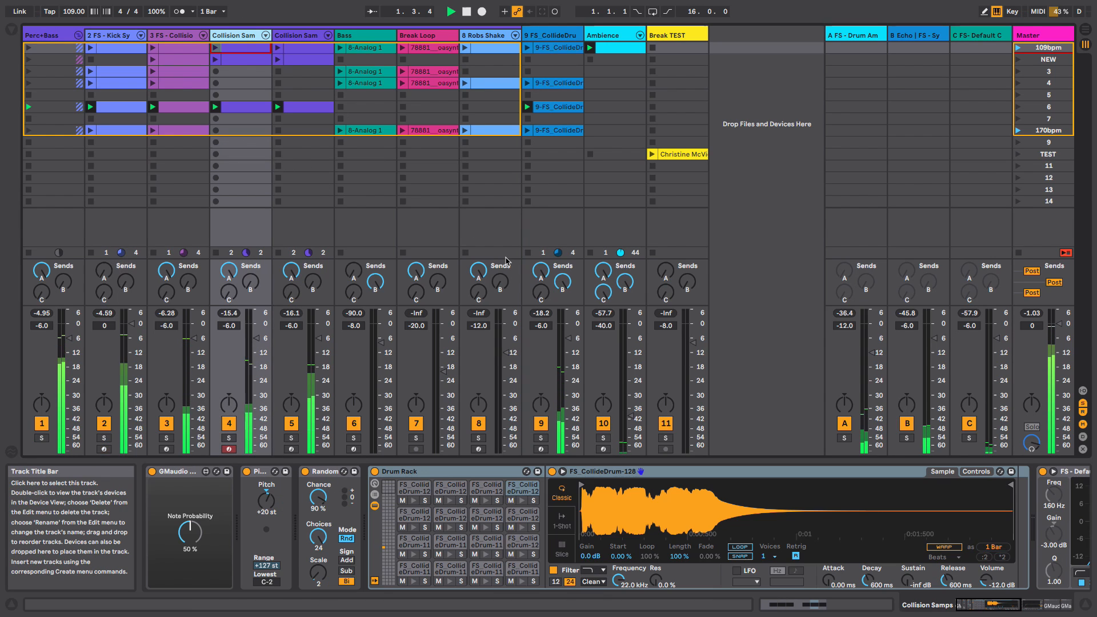
click(1051, 604)
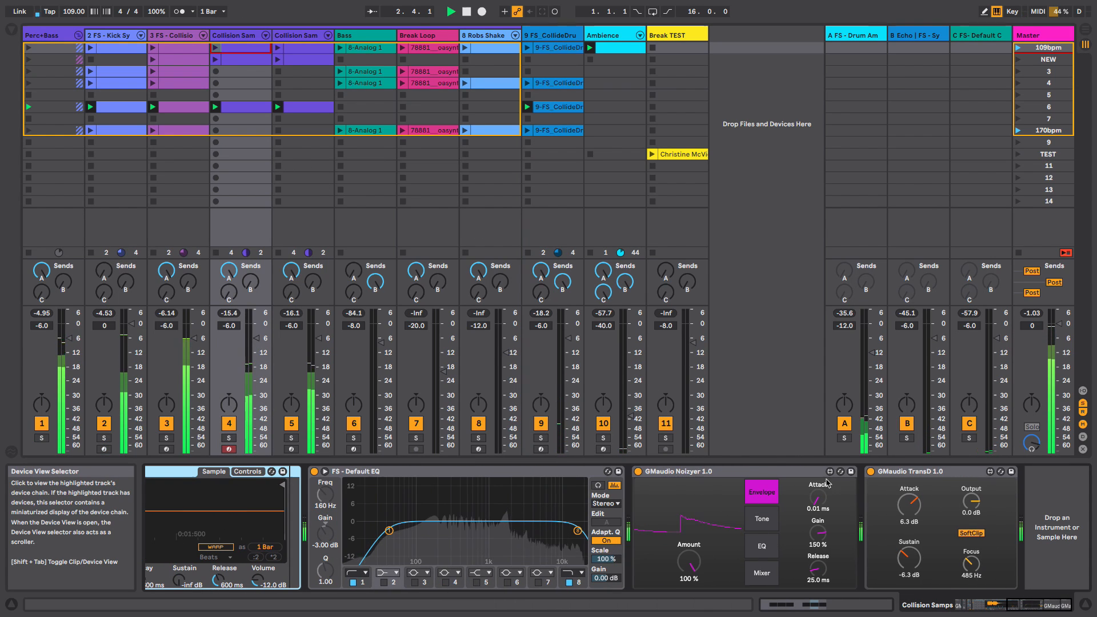
key(space)
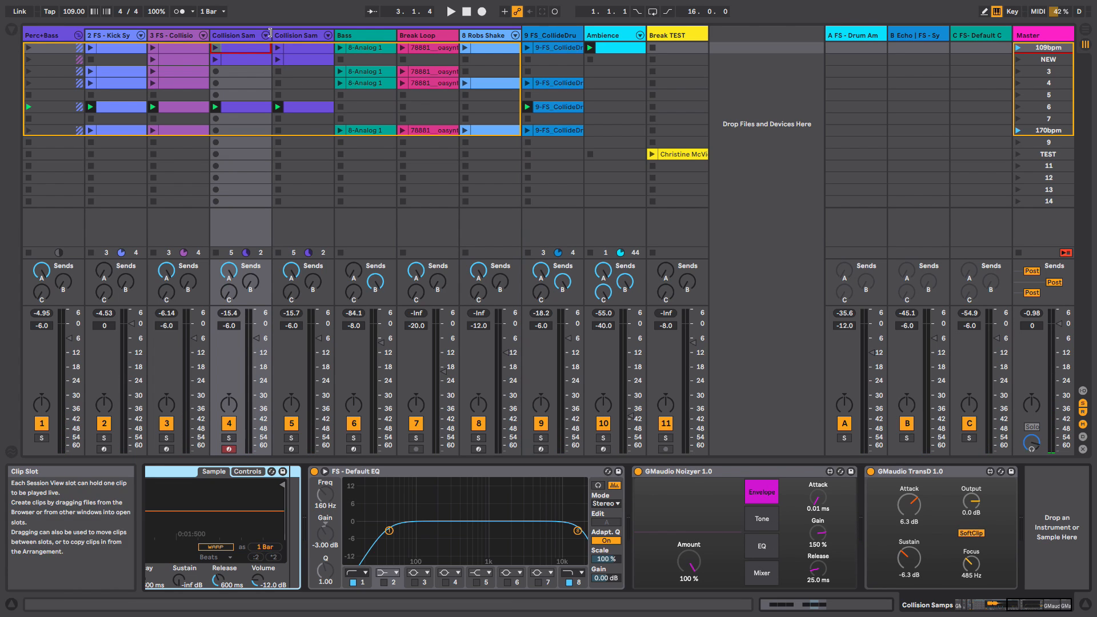
- Select the next Collision Sam track, view its effects chain, solo it and start playback
key(Right)
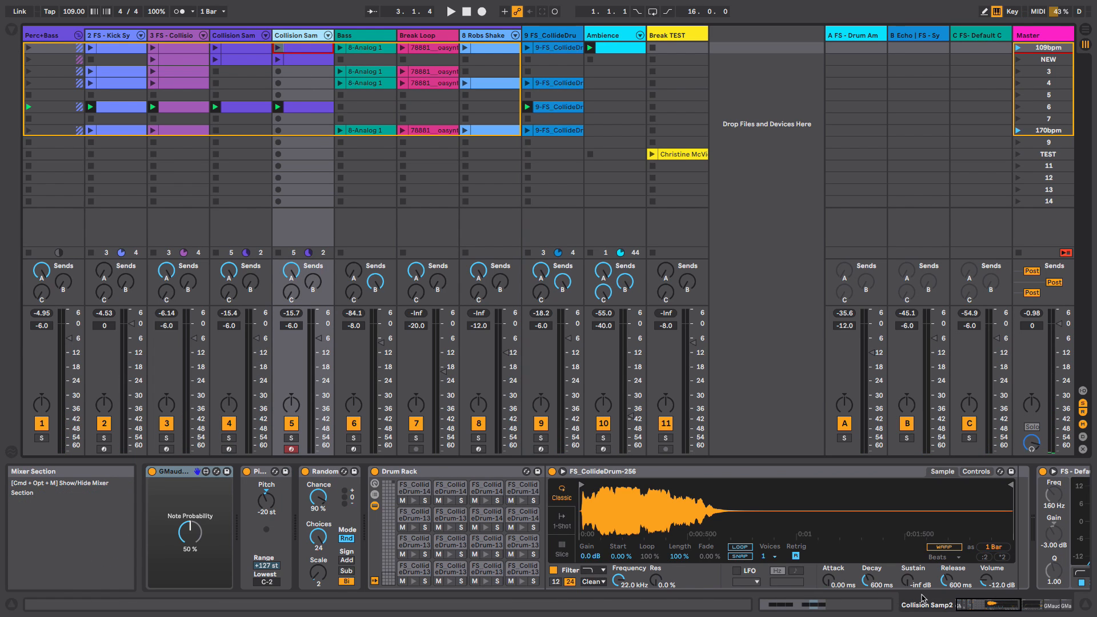
click(1011, 606)
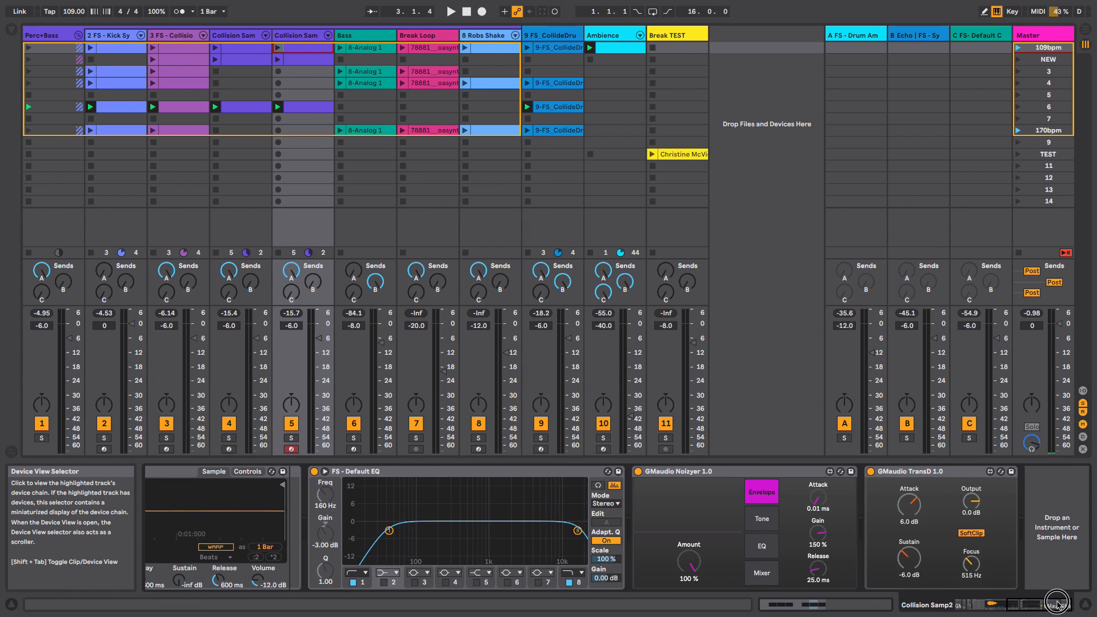
click(289, 437)
key(space)
- Bypass and re-enable the Noizyer and TransD on this track to compare, then stop and unsolo it
click(638, 472)
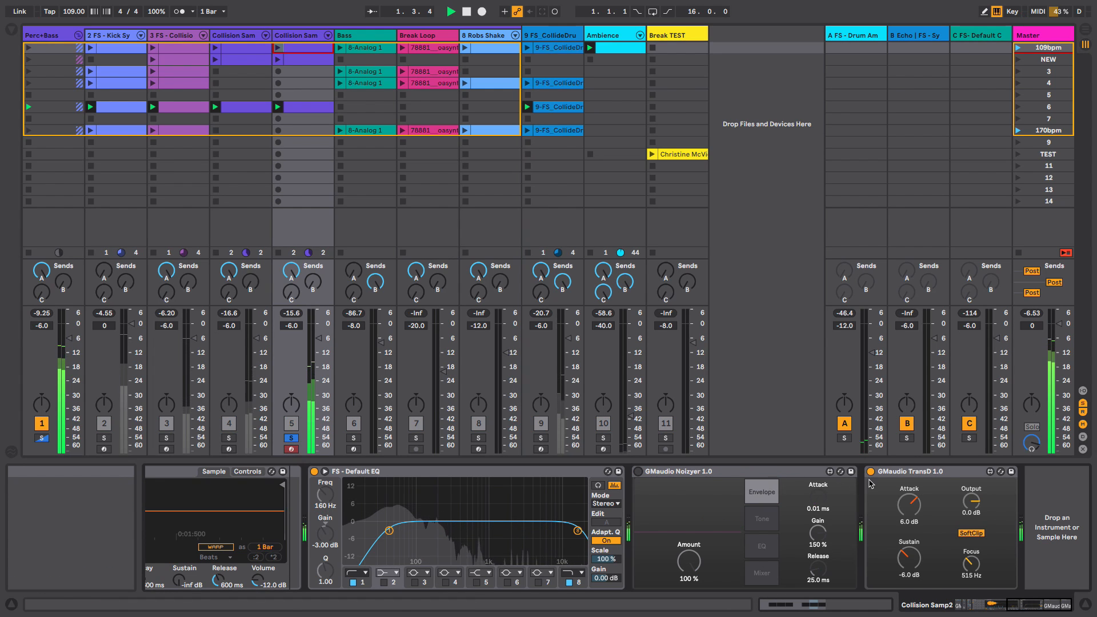
click(870, 472)
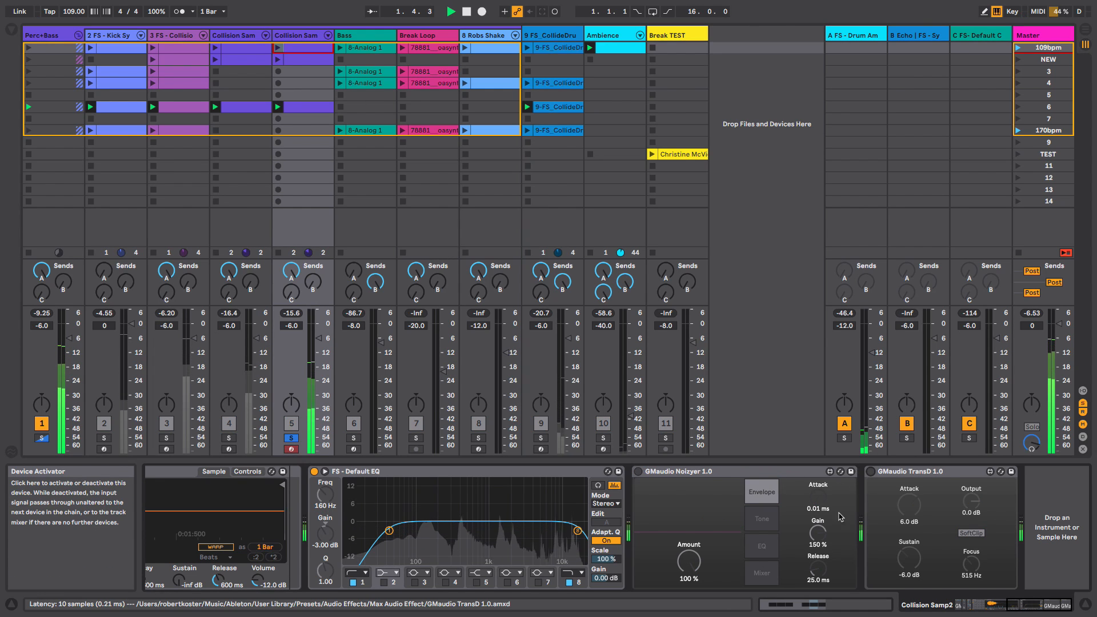
click(639, 472)
click(870, 472)
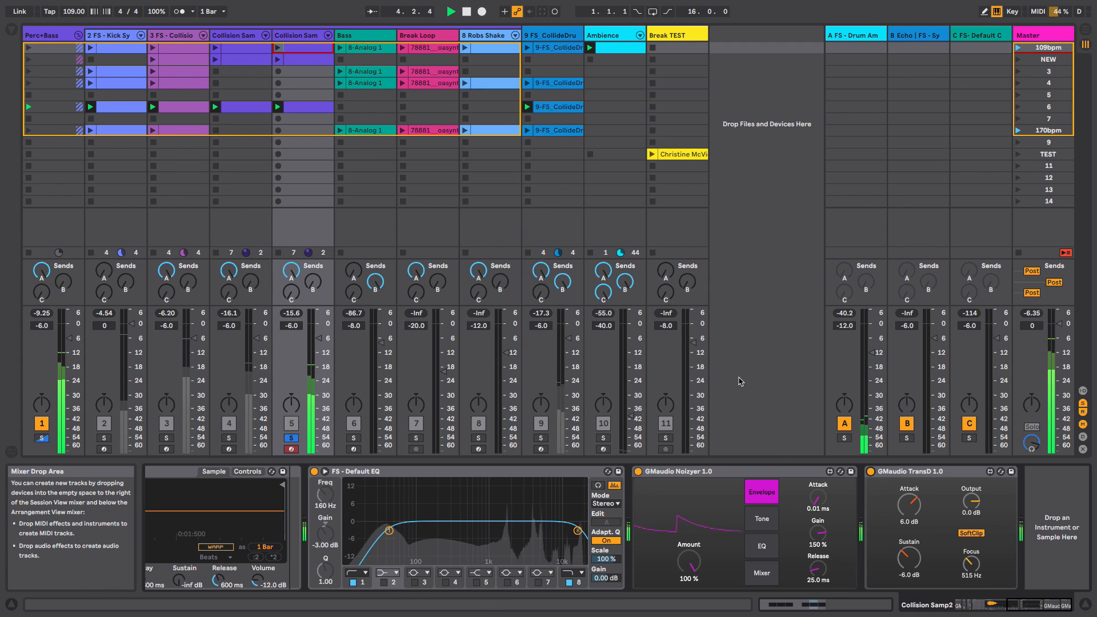
key(space)
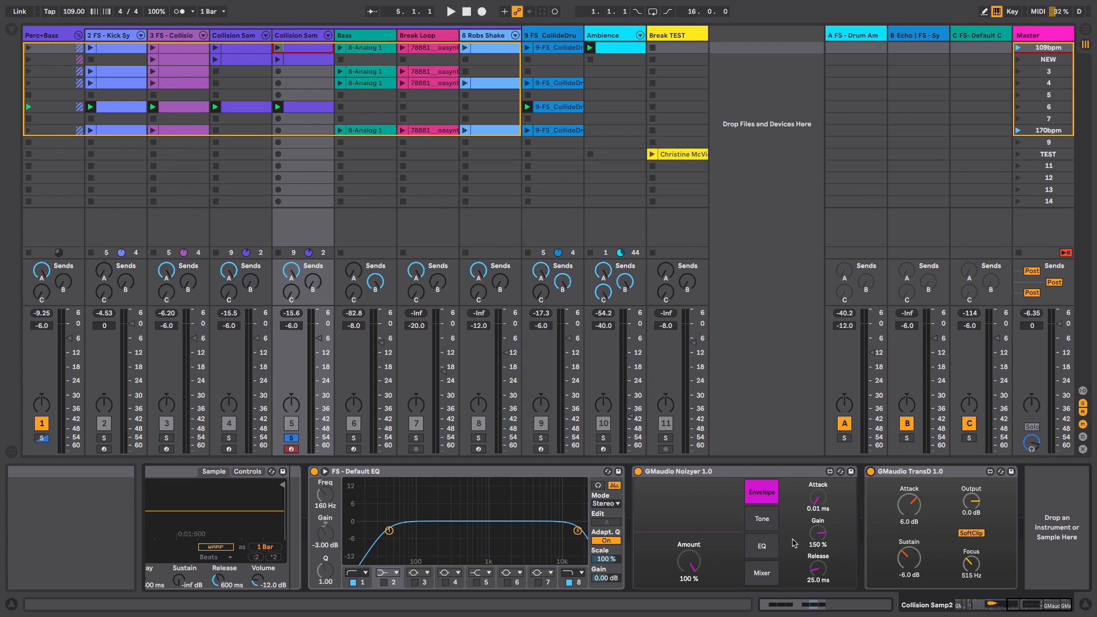
click(291, 438)
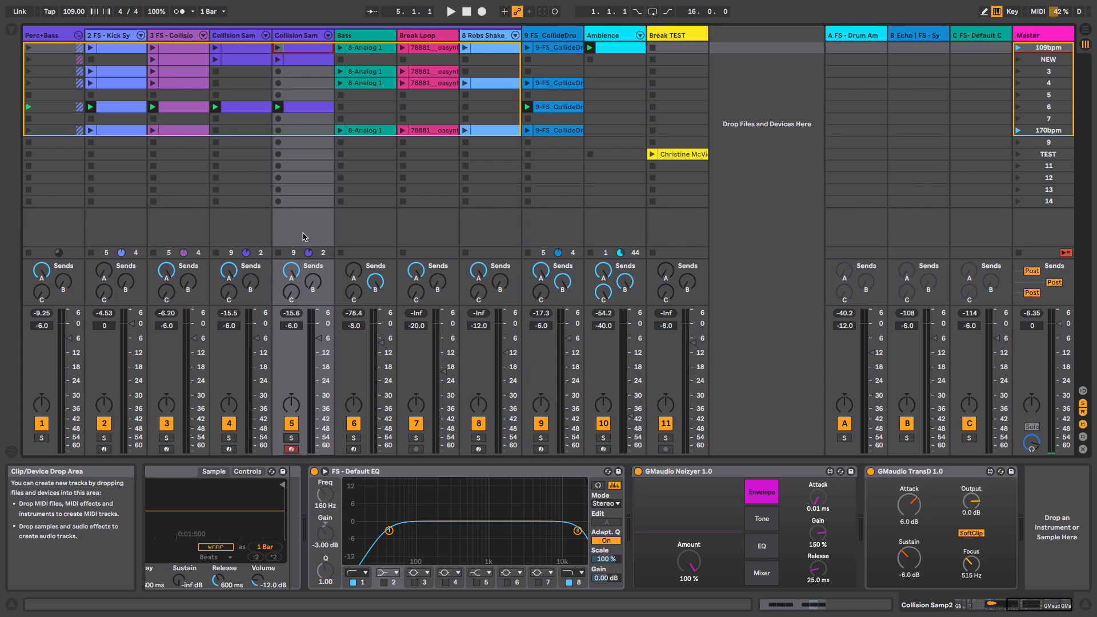
- Select the Perc+Bass track and view its effects chain of Auto Filter, Noizyer, Overdrums Distortion and Dvolve Drumatix
click(720, 473)
click(50, 35)
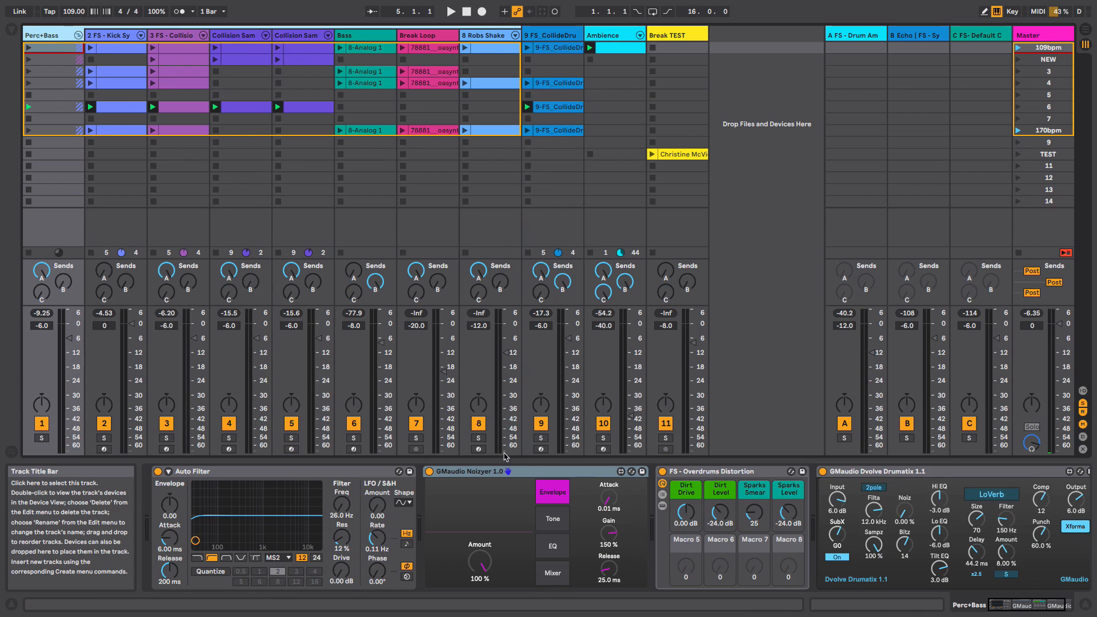
click(572, 473)
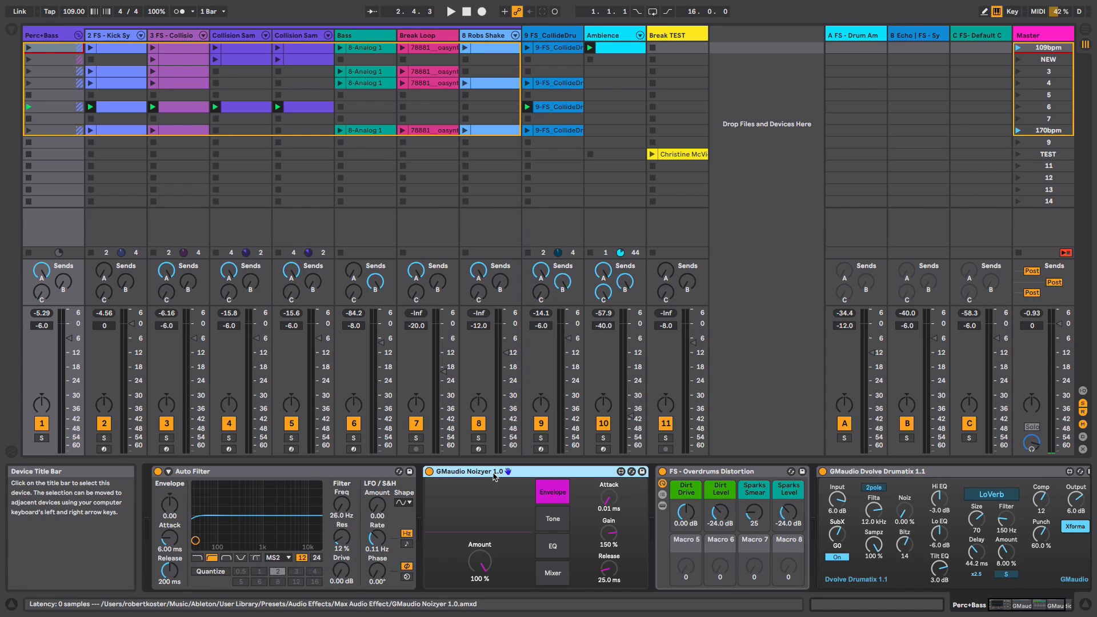
click(760, 367)
- Bypass the Noizyer on Perc+Bass, play, switch the Dvolve Drumatix off and on to compare, then stop playback
click(429, 472)
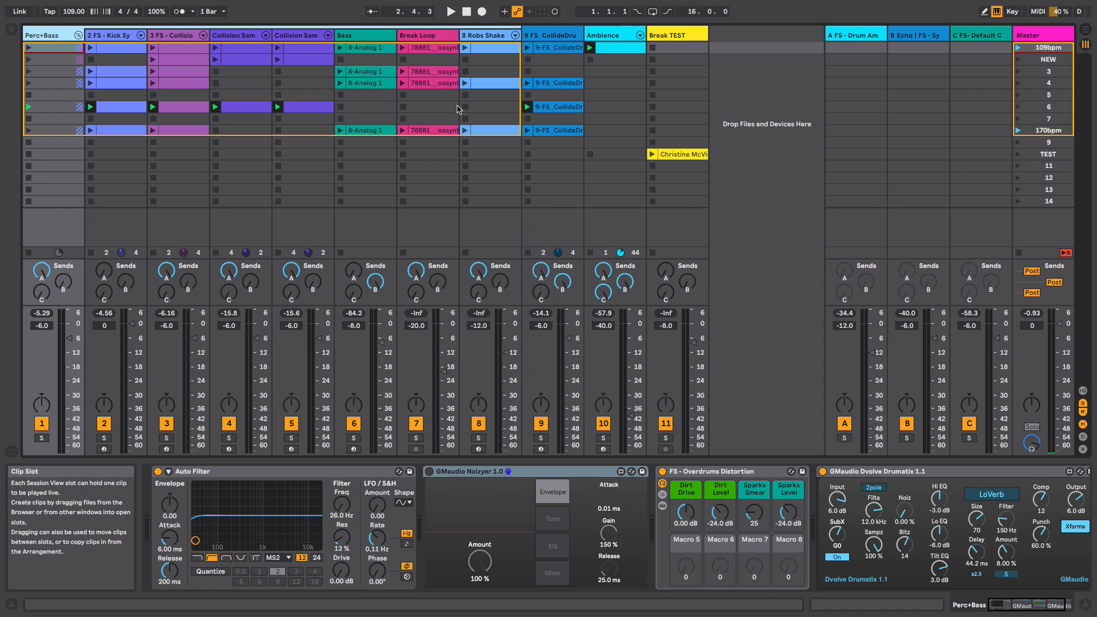
click(451, 11)
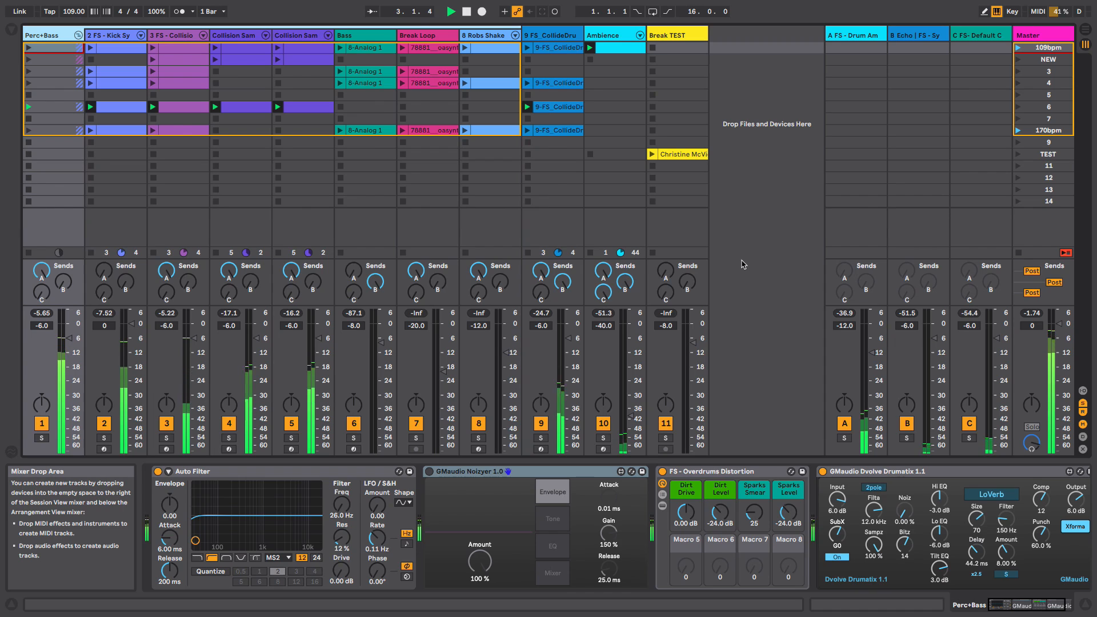
click(822, 471)
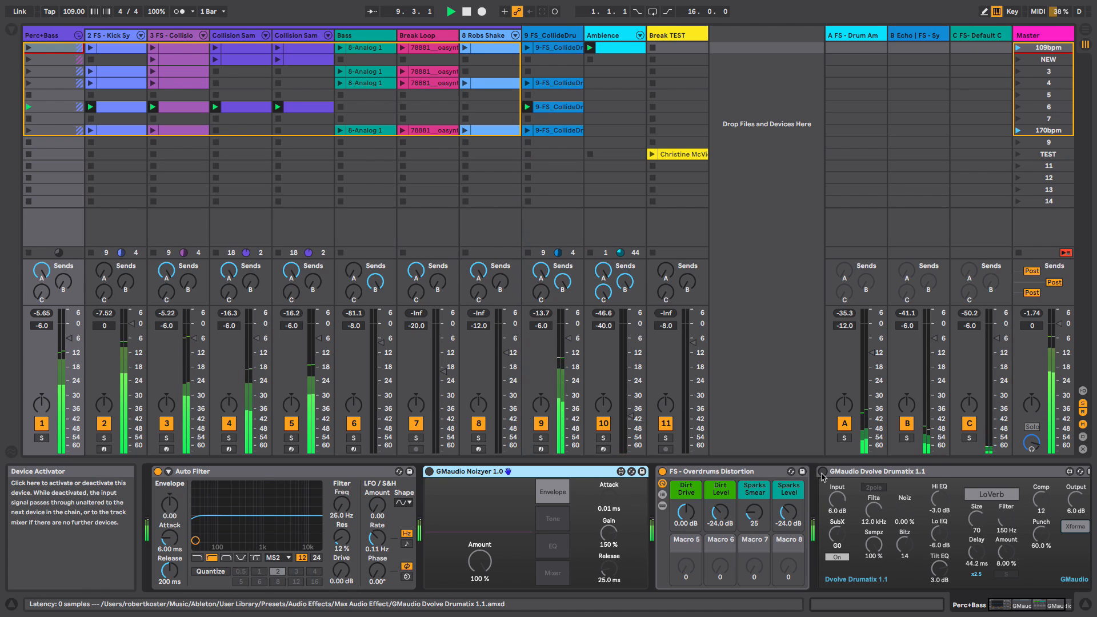
click(822, 473)
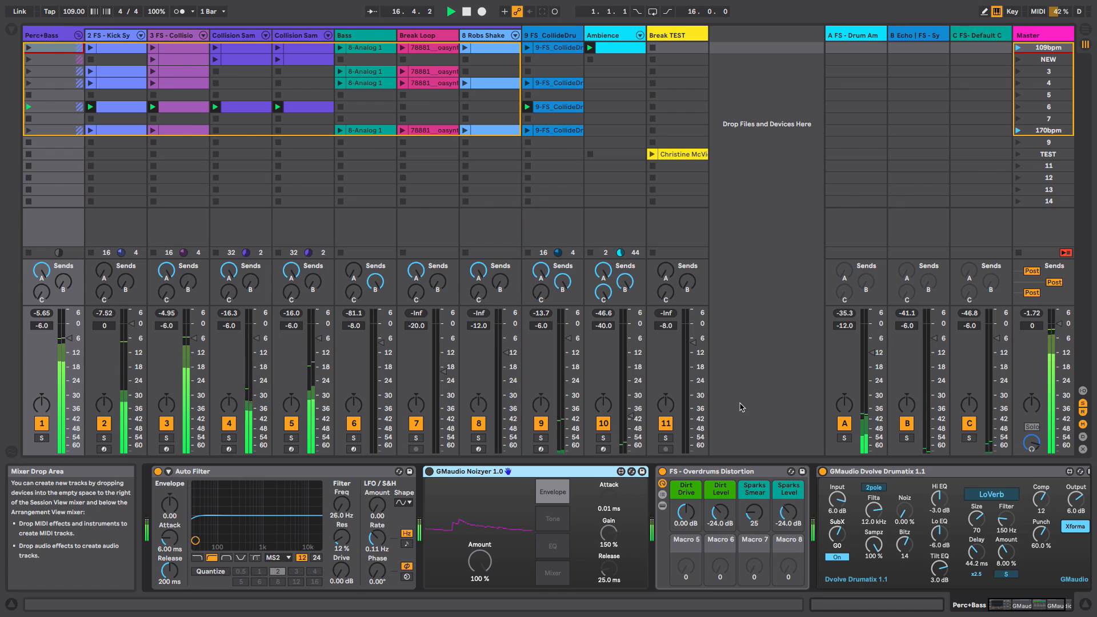
click(466, 11)
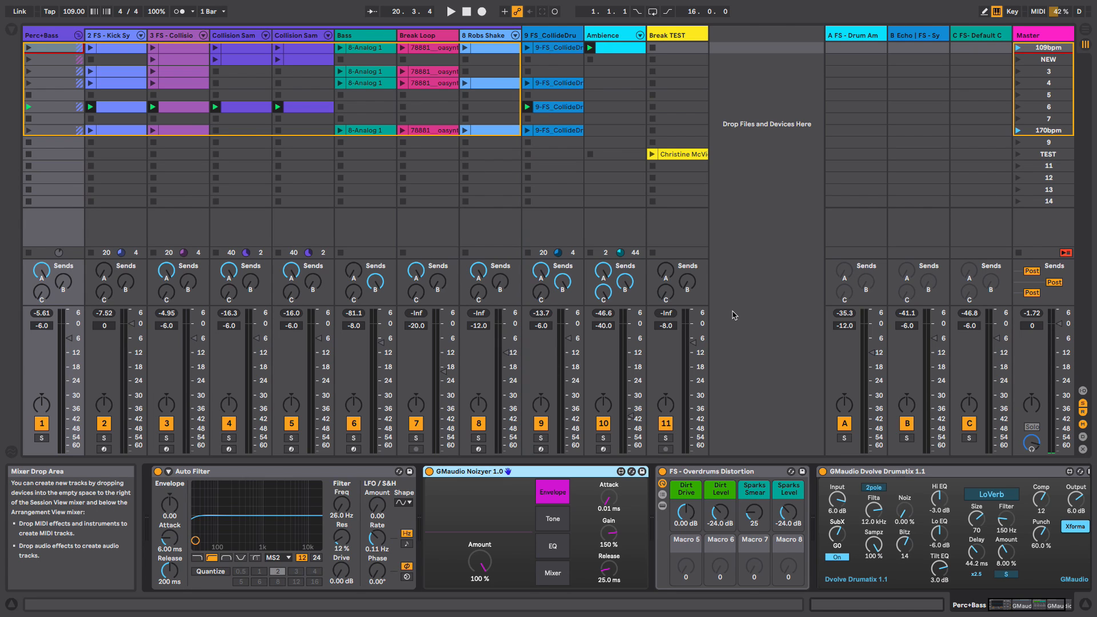
- Play the set while viewing the Collision Snare track's device chain, then stop playback
key(space)
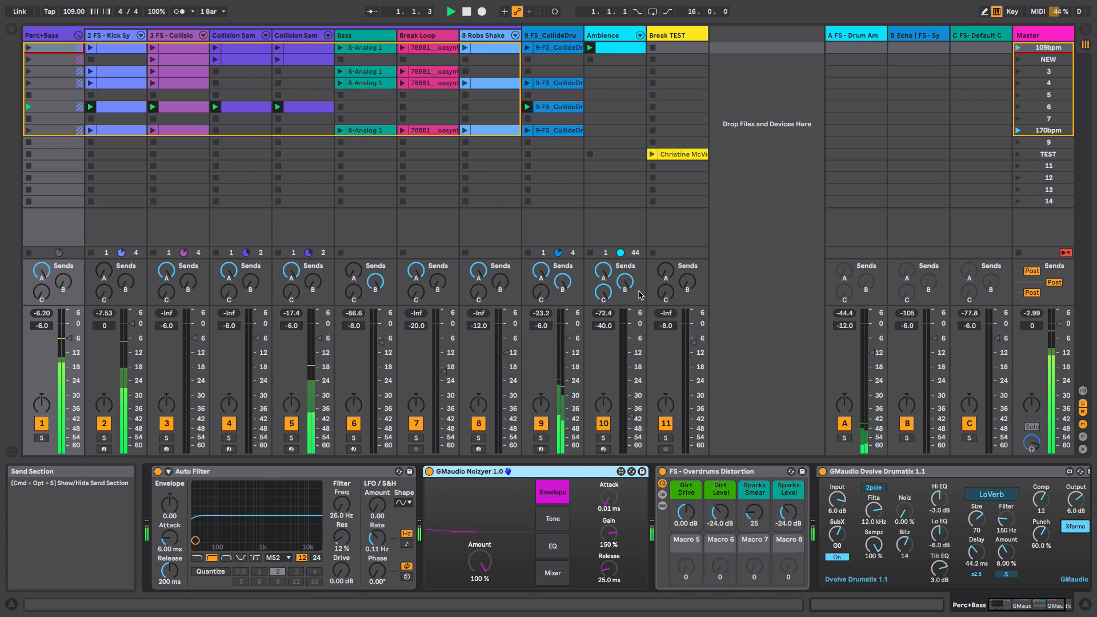
click(360, 35)
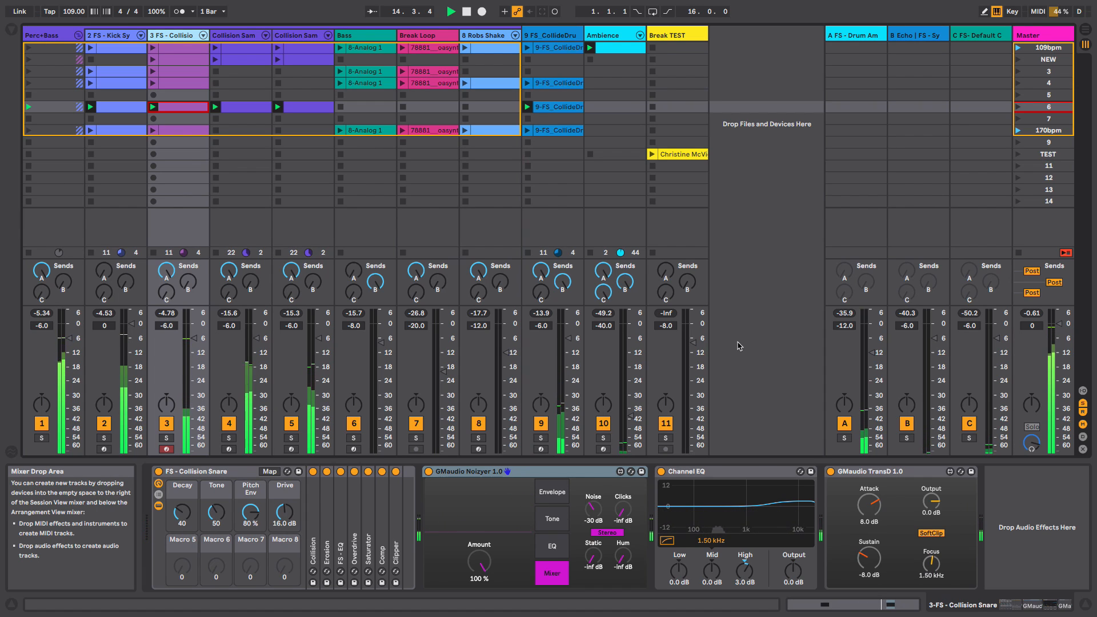
key(0)
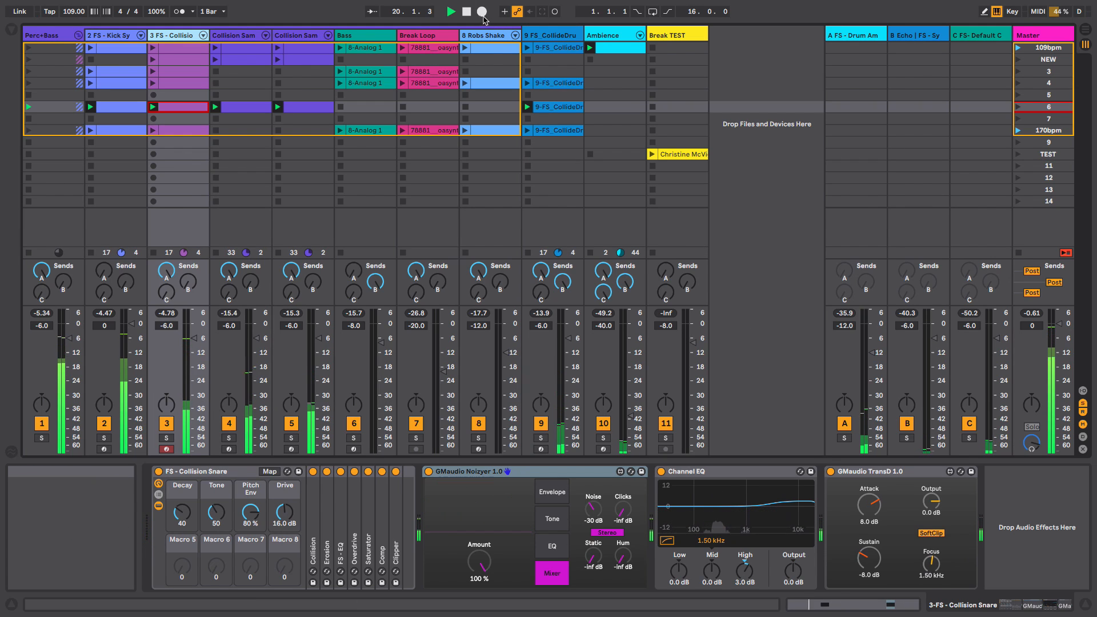
click(467, 11)
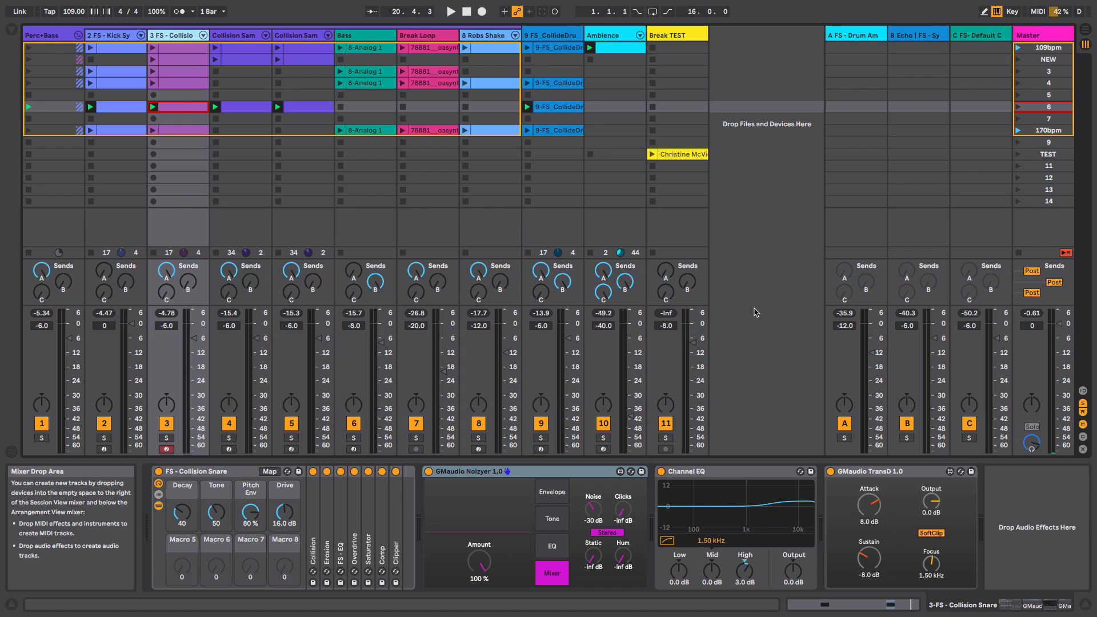
- Select the Bass track, solo it and launch its first 8-Analog 1 clip
click(359, 35)
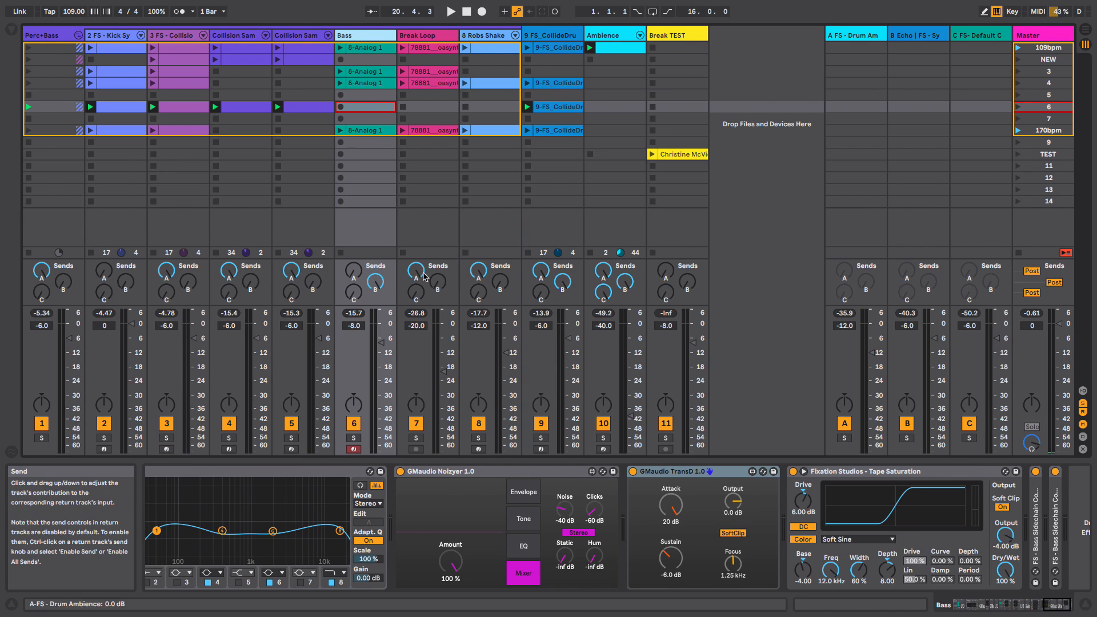
click(353, 437)
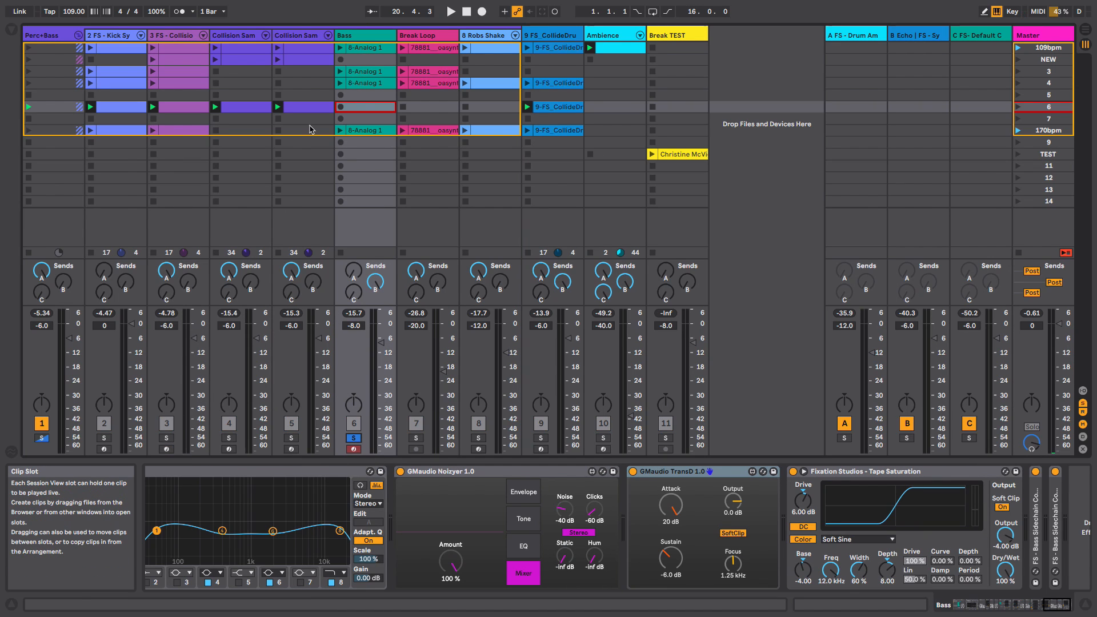
click(340, 48)
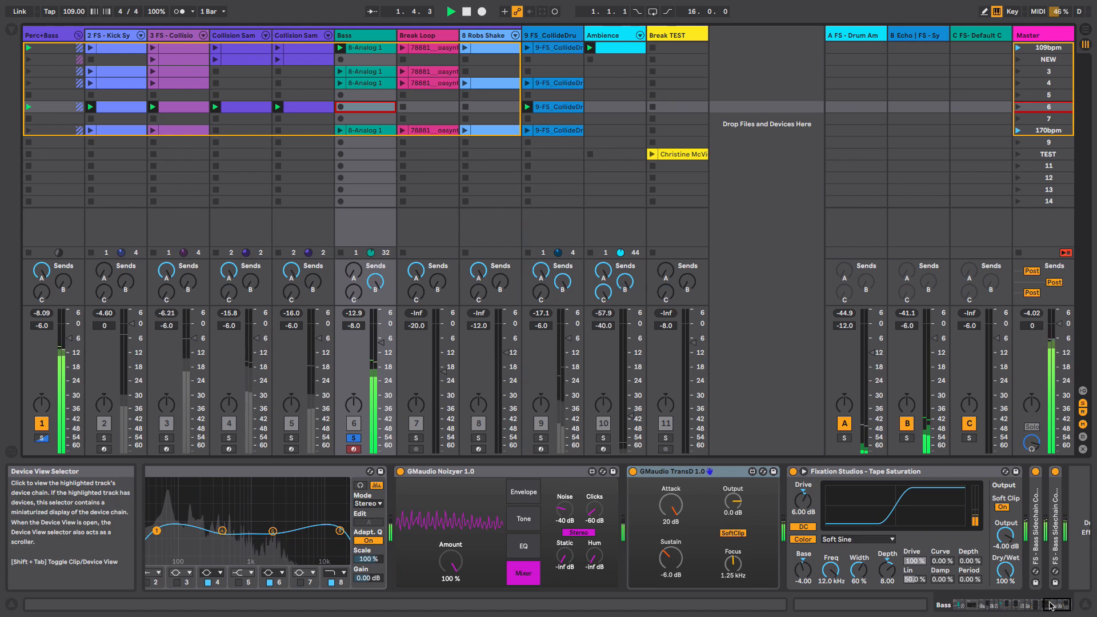
- Scroll to the Bass track's MIDI Effect Rack and inspect each of its four chains in turn
drag(1050, 605, 949, 608)
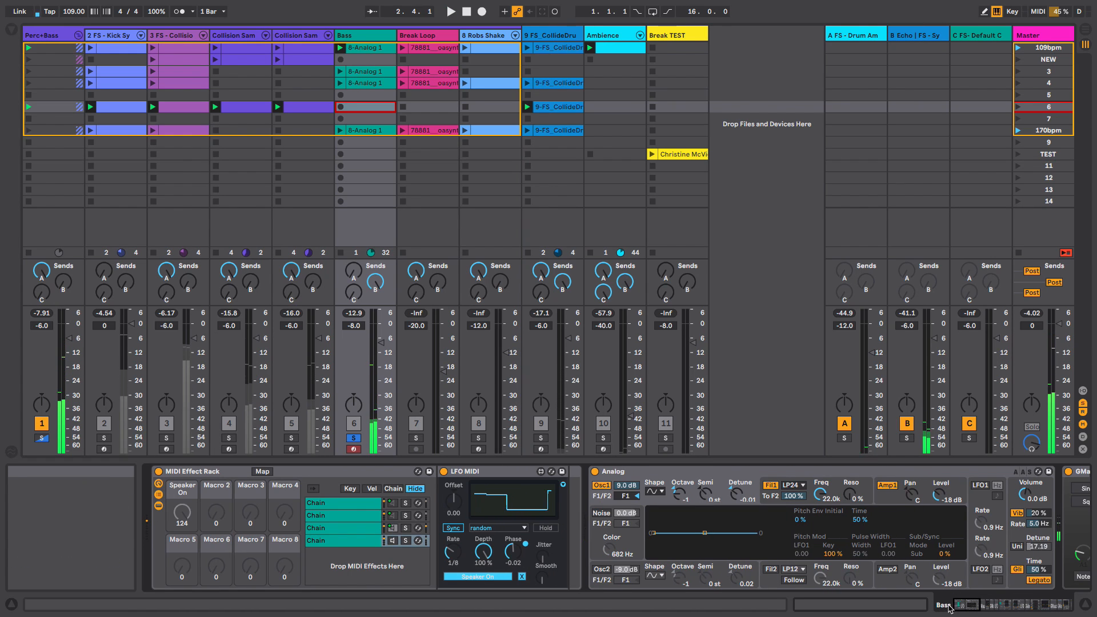
click(351, 509)
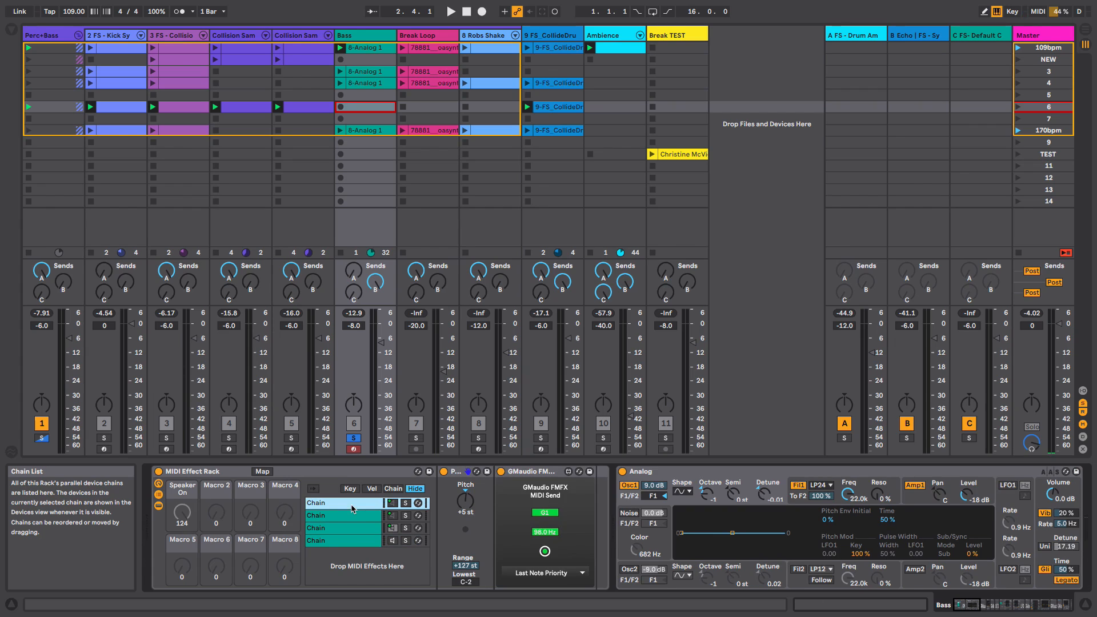
click(341, 541)
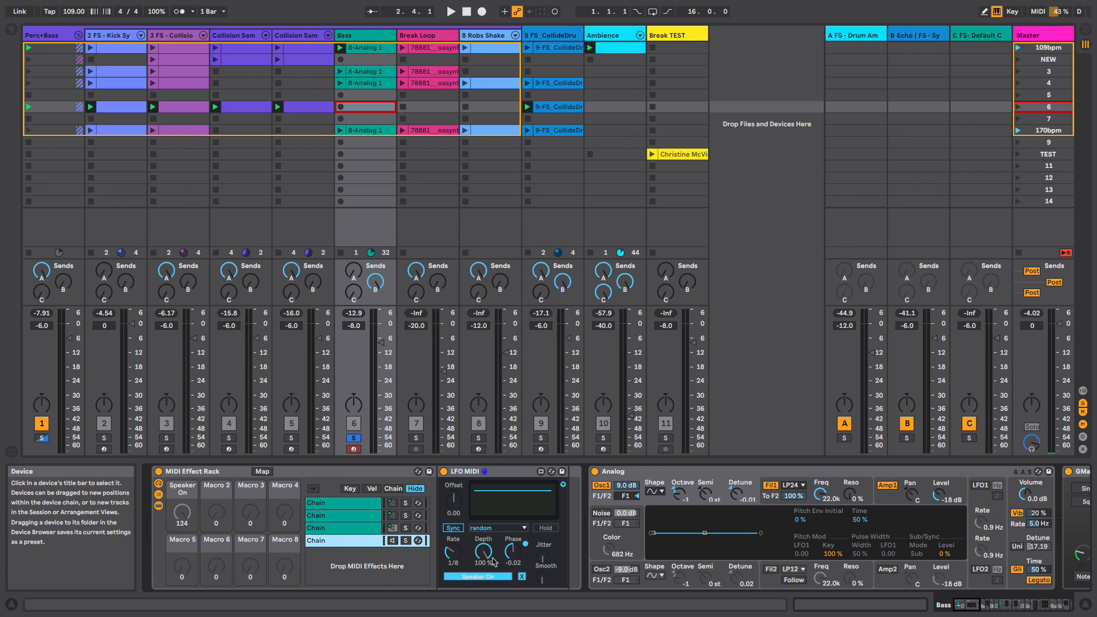
click(346, 517)
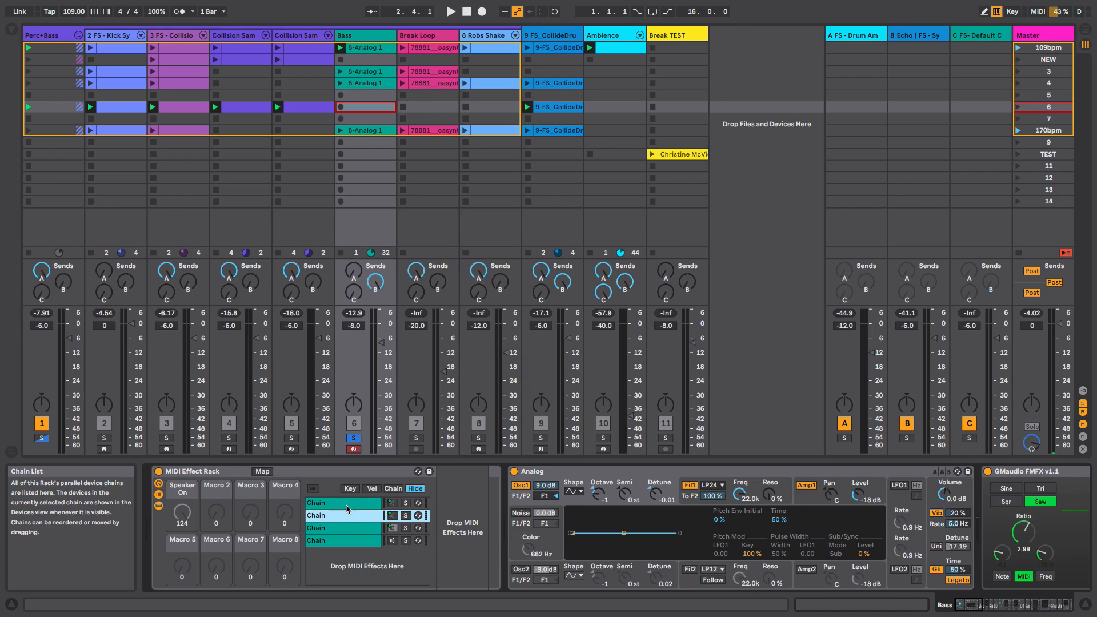
click(345, 505)
click(343, 517)
click(340, 531)
click(345, 504)
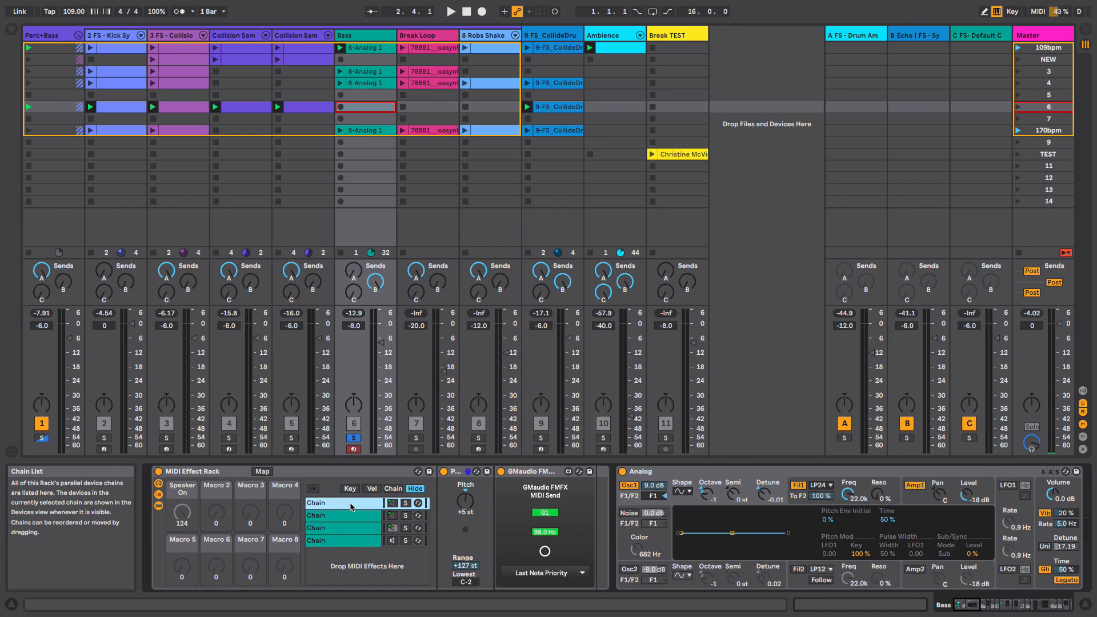
click(346, 517)
click(347, 529)
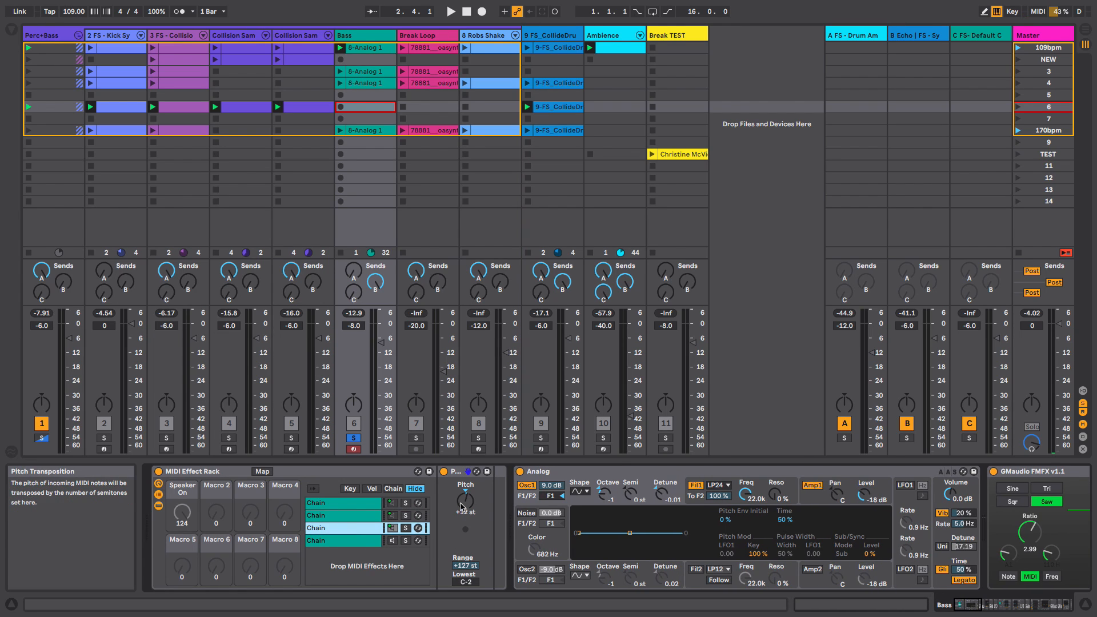
click(345, 504)
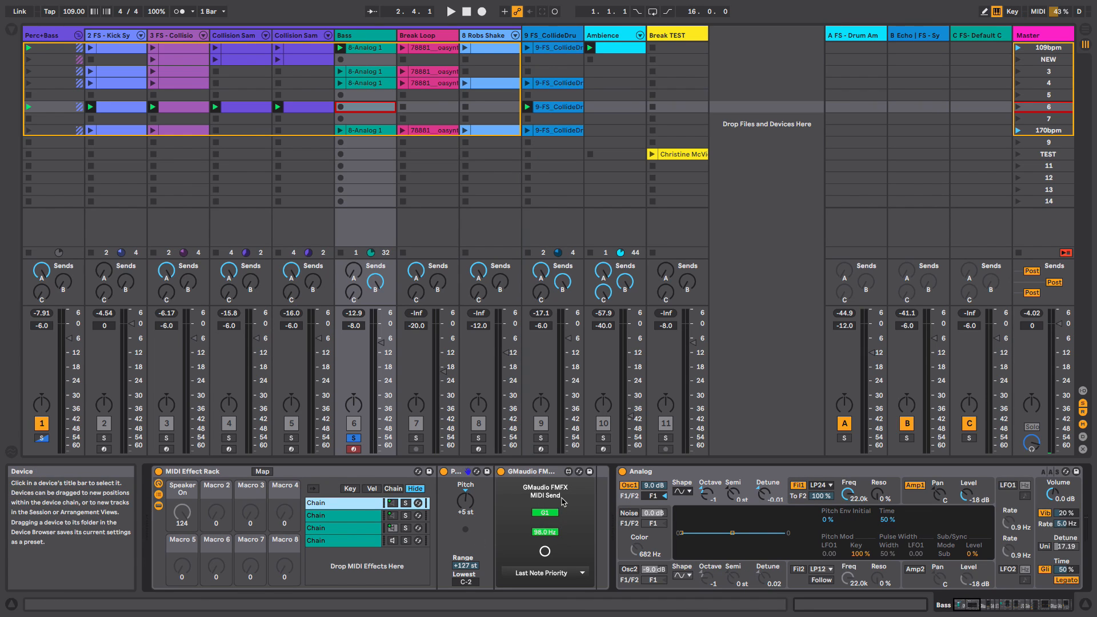
- Select the rack's fourth chain, try turning its Speaker On macro, and stop playback
click(981, 606)
click(1000, 607)
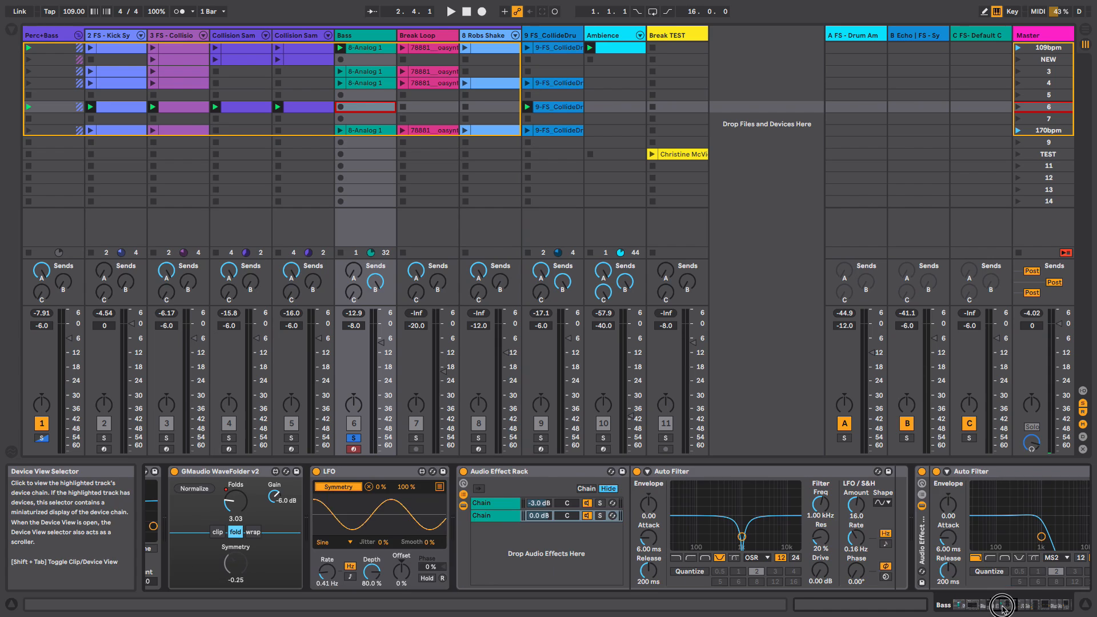
drag(995, 607, 958, 607)
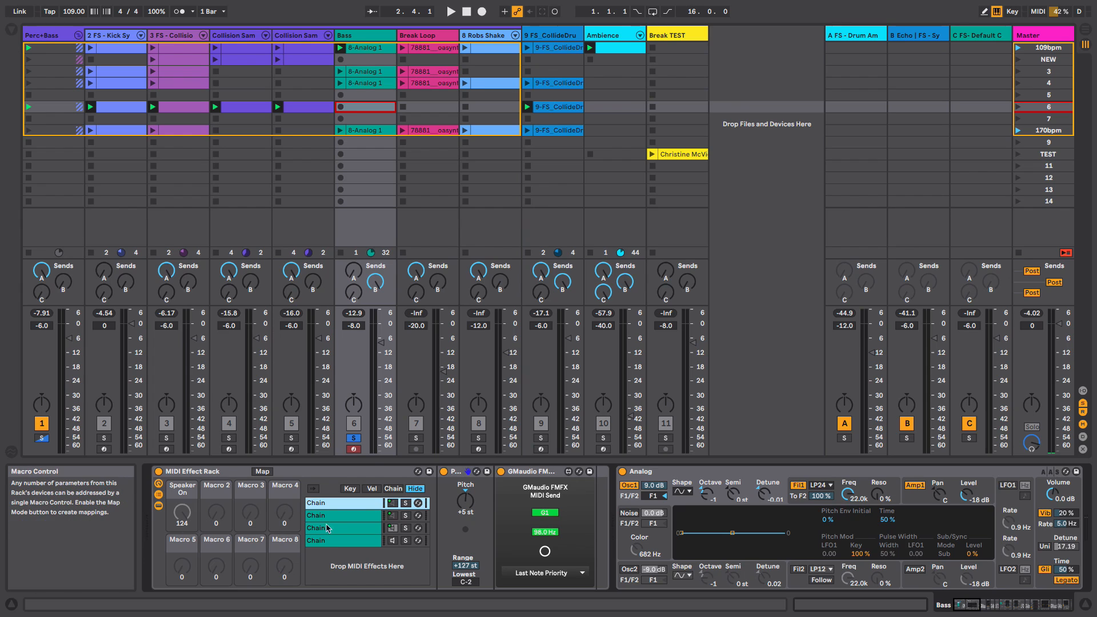
click(343, 541)
click(183, 512)
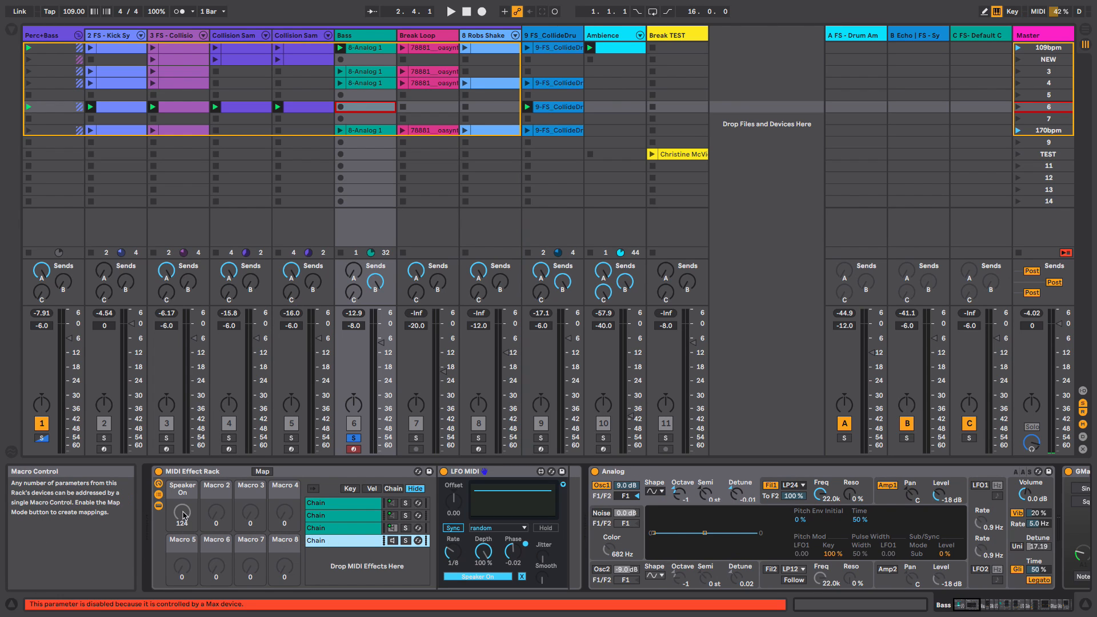
key(space)
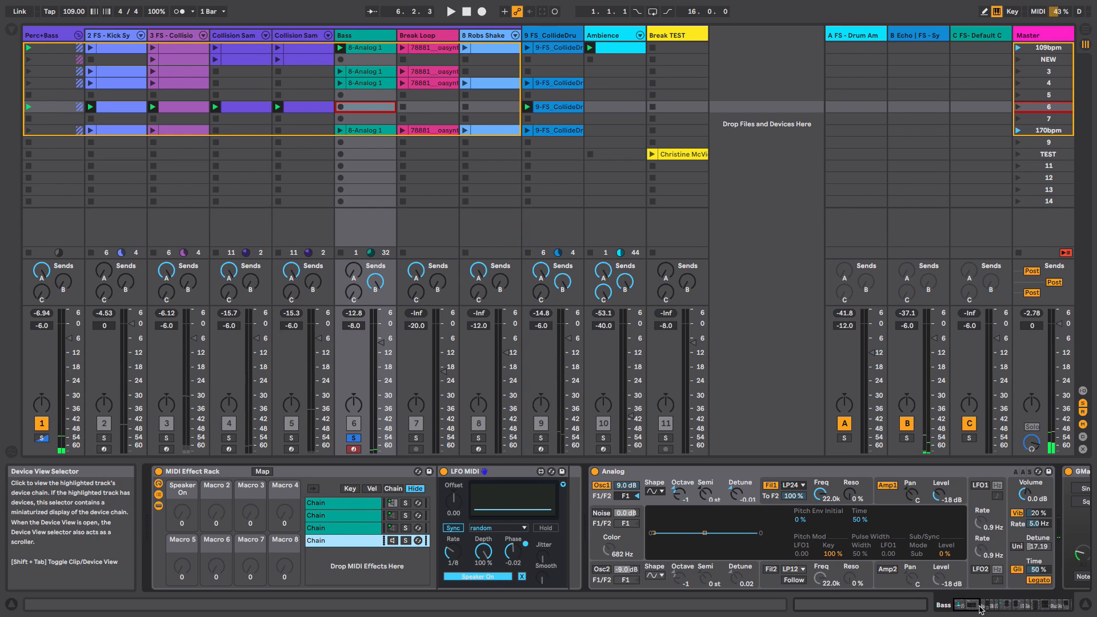
- Scroll to the FMFX, Erosion and WaveFolder devices and play the Bass clip to audition them
drag(969, 610, 989, 605)
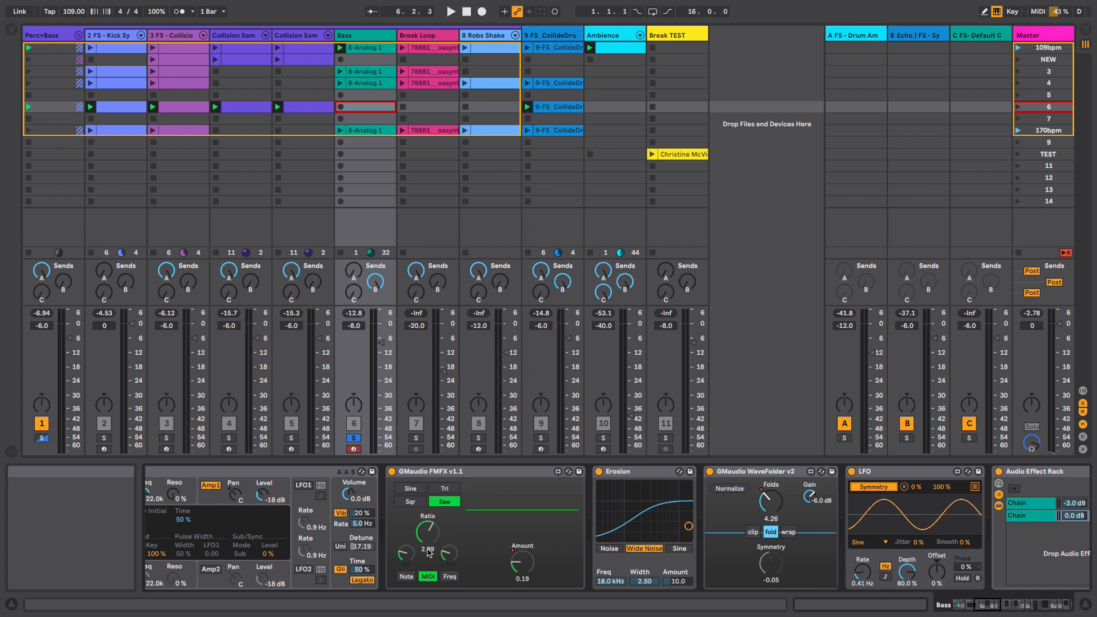
key(space)
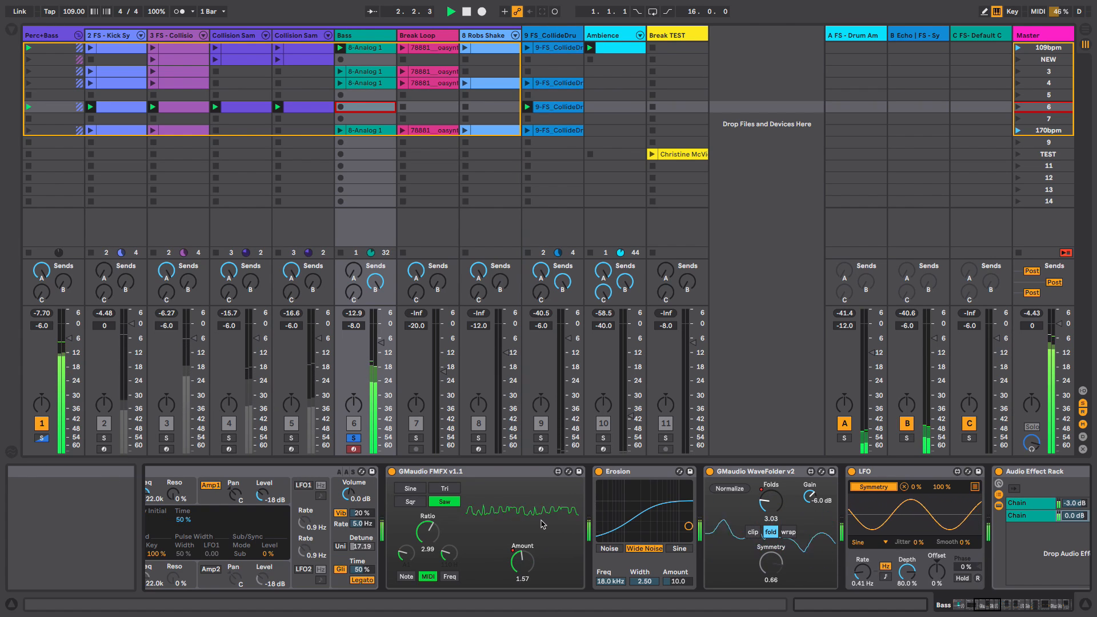
key(space)
click(367, 48)
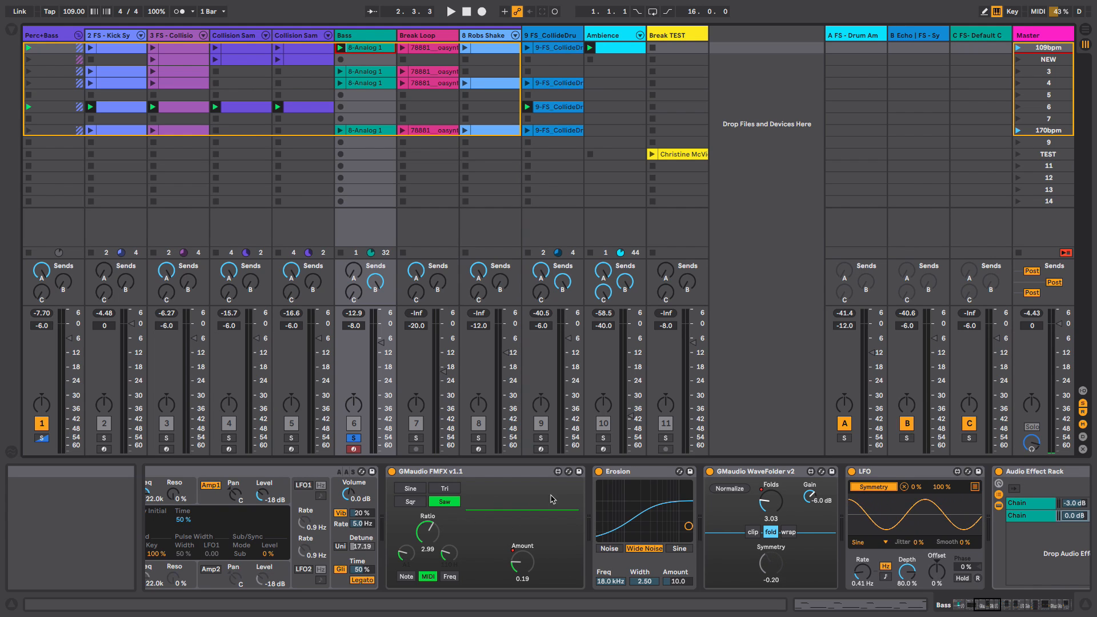
key(space)
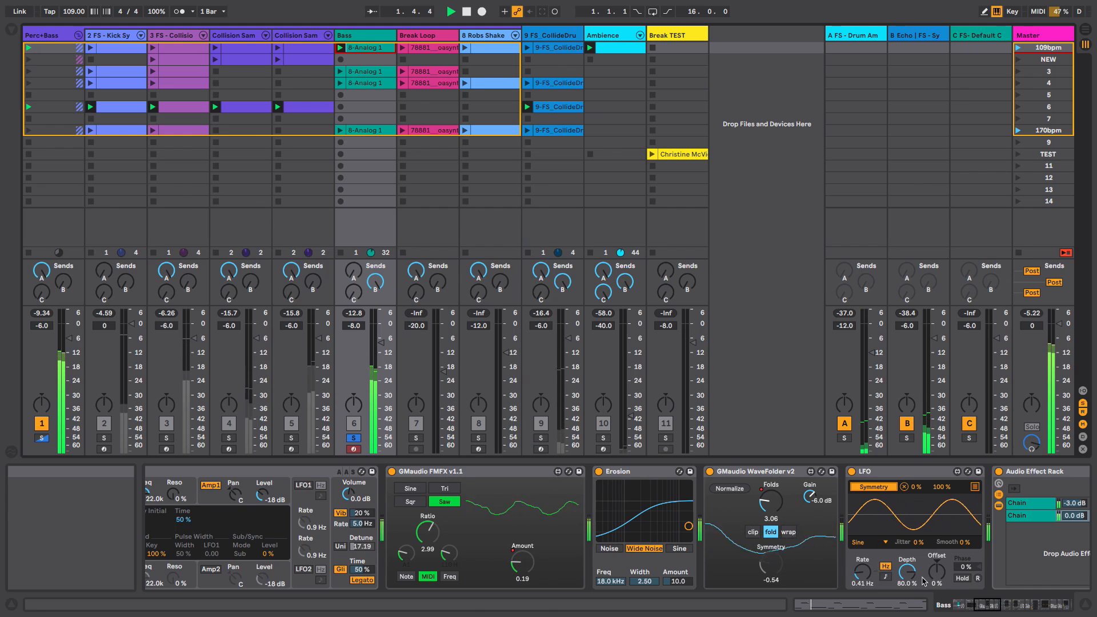
key(space)
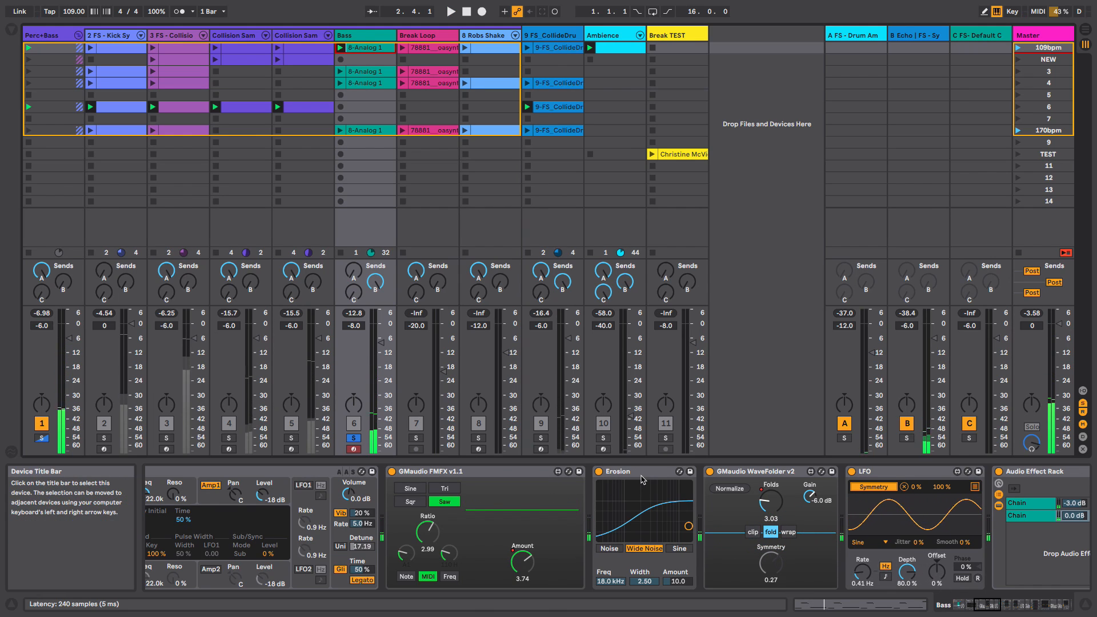
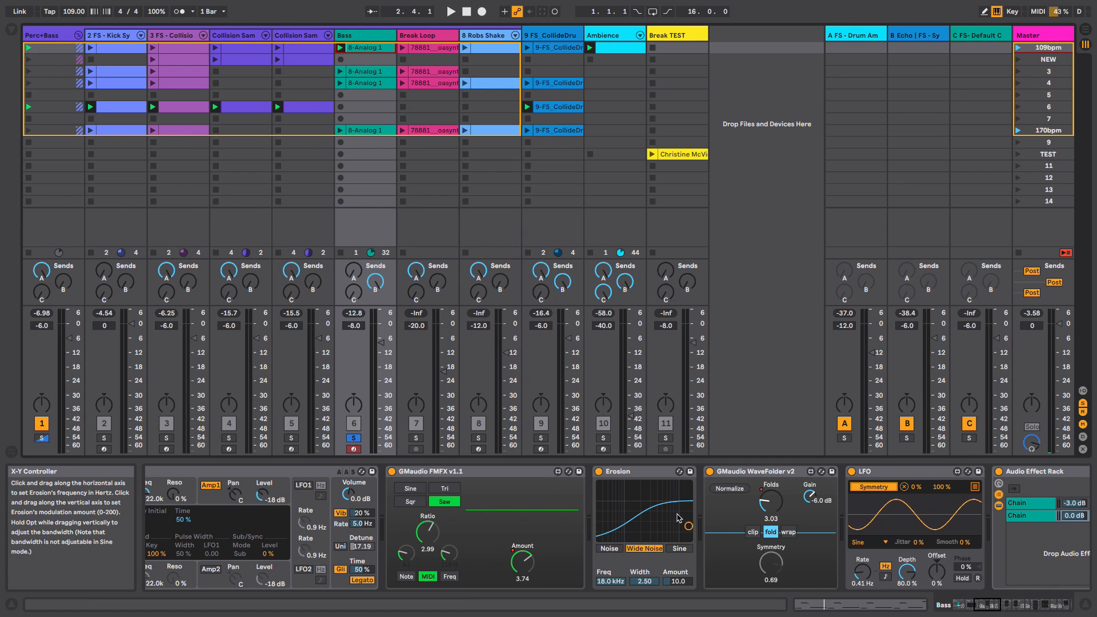
- Play the Bass clip while scrolling the device chain to the Audio Effect Rack, then stop playback
key(space)
click(1005, 605)
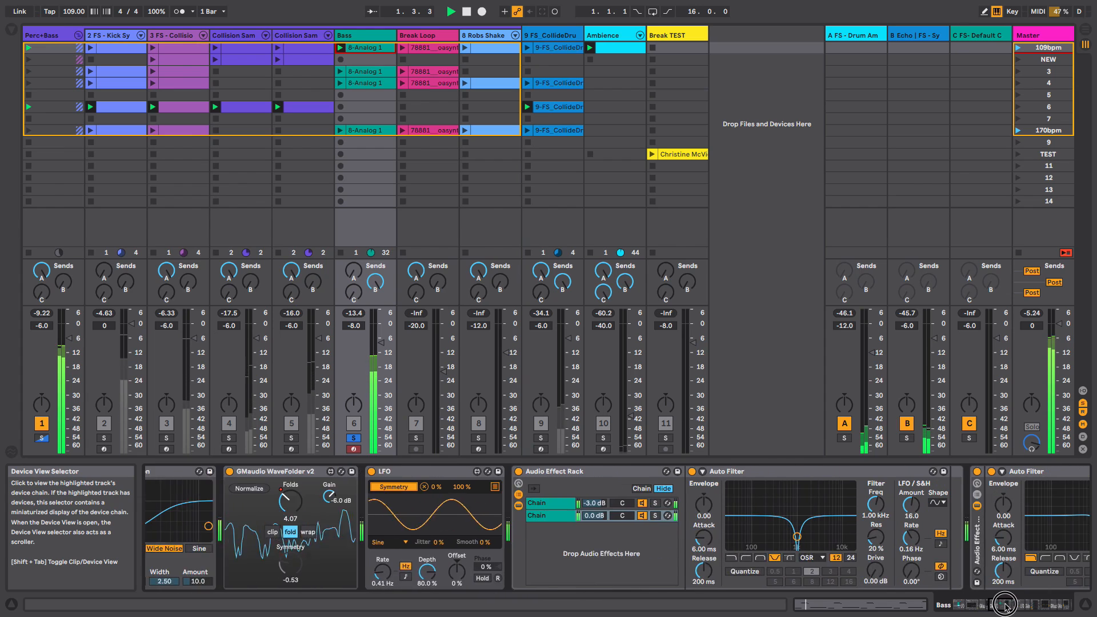
drag(1006, 605, 1015, 606)
key(space)
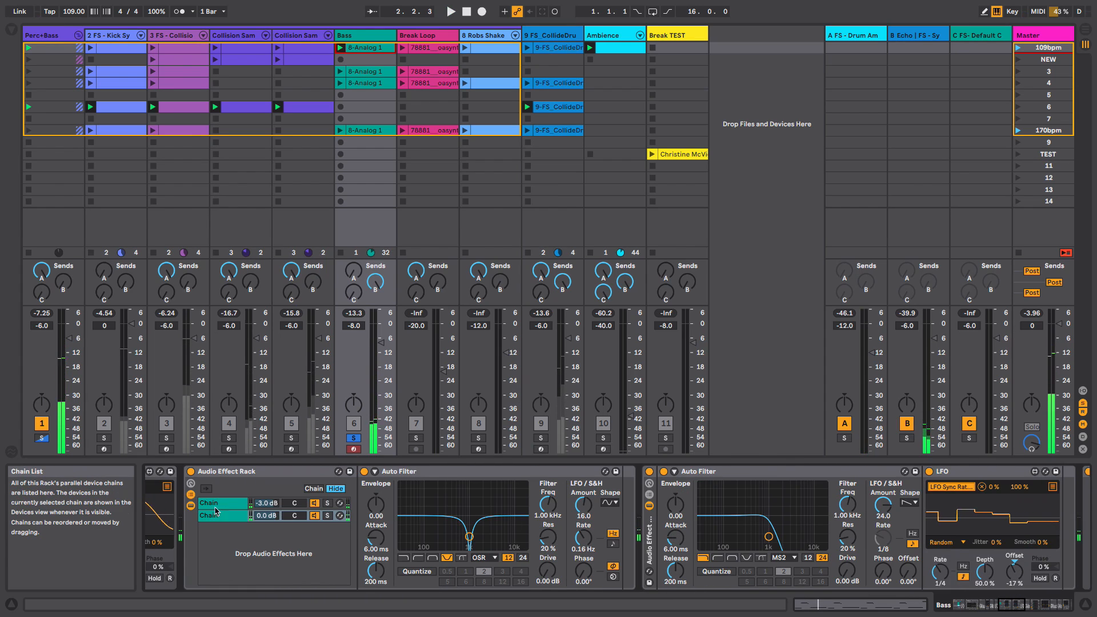
- Select the Audio Effect Rack's first chain and play the clip to audition its Vowel, LFO and Auto Pan devices
click(216, 505)
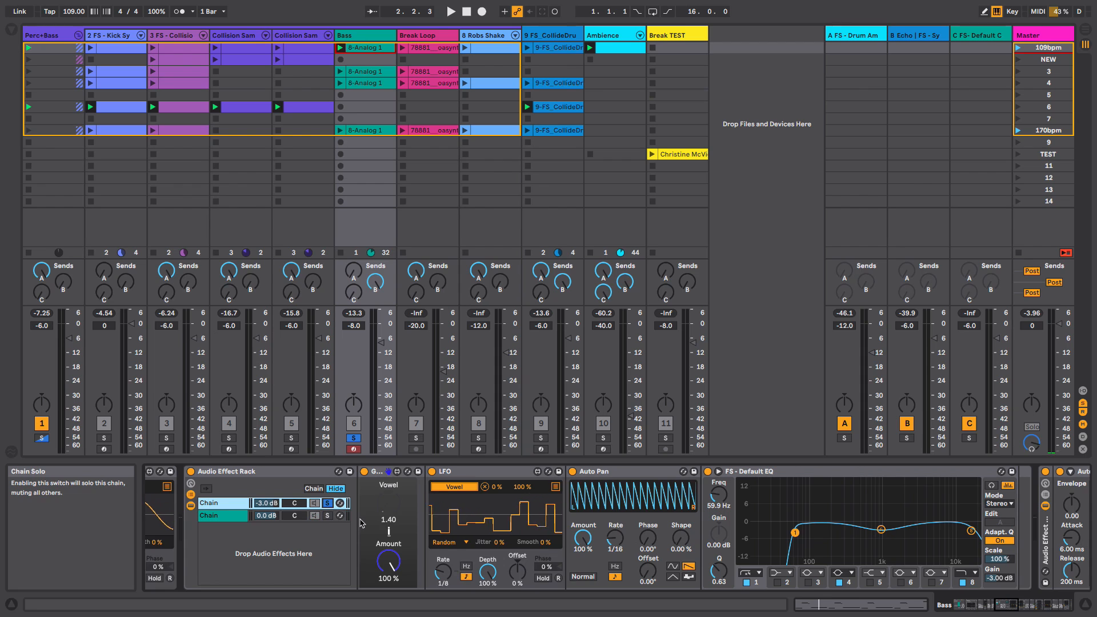
key(space)
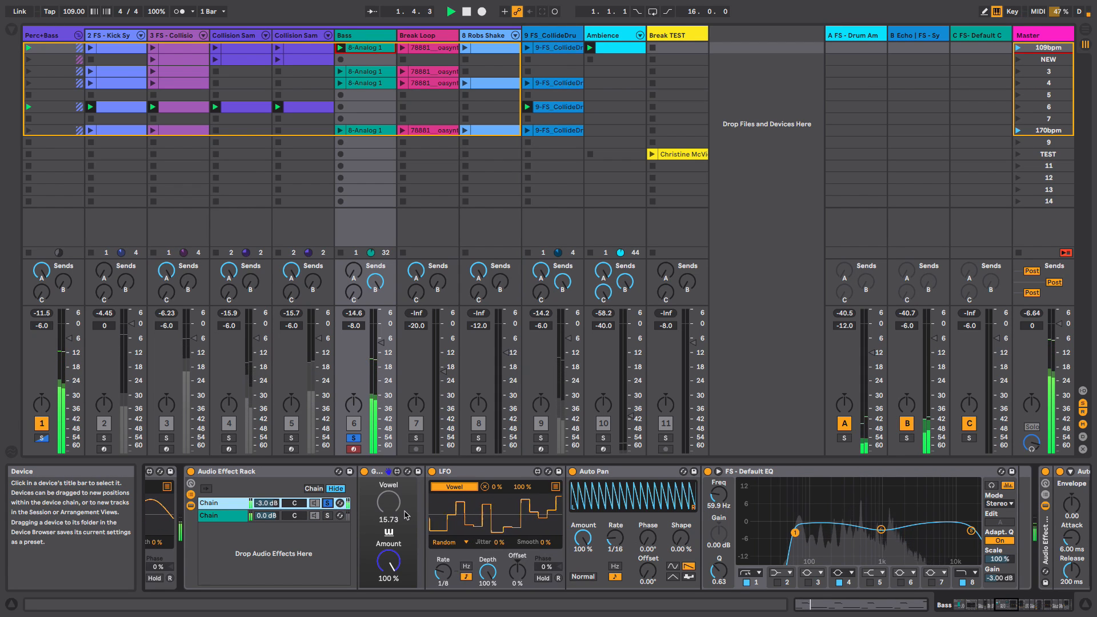
key(space)
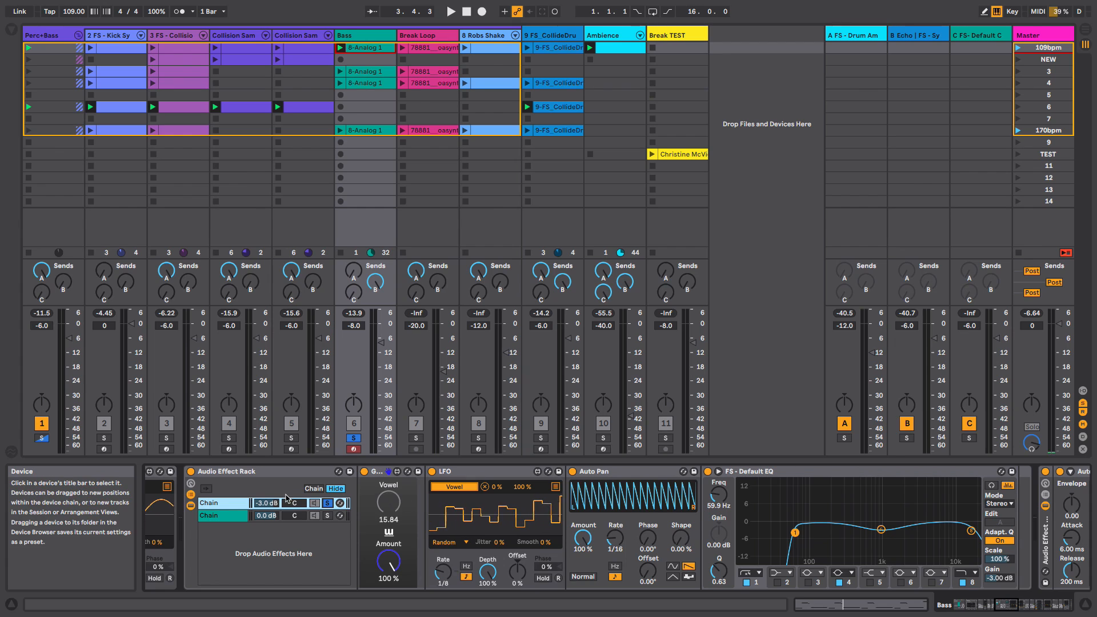
- Select the rack's second chain, then audition the whole Audio Effect Rack bypassed and re-enabled during playback
click(279, 515)
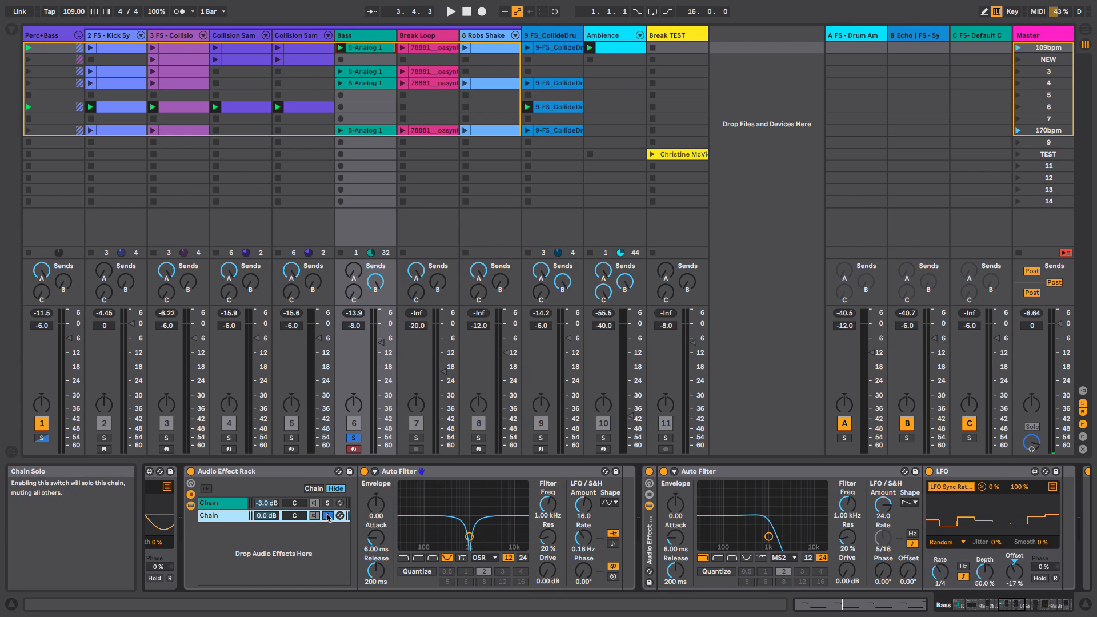
click(190, 471)
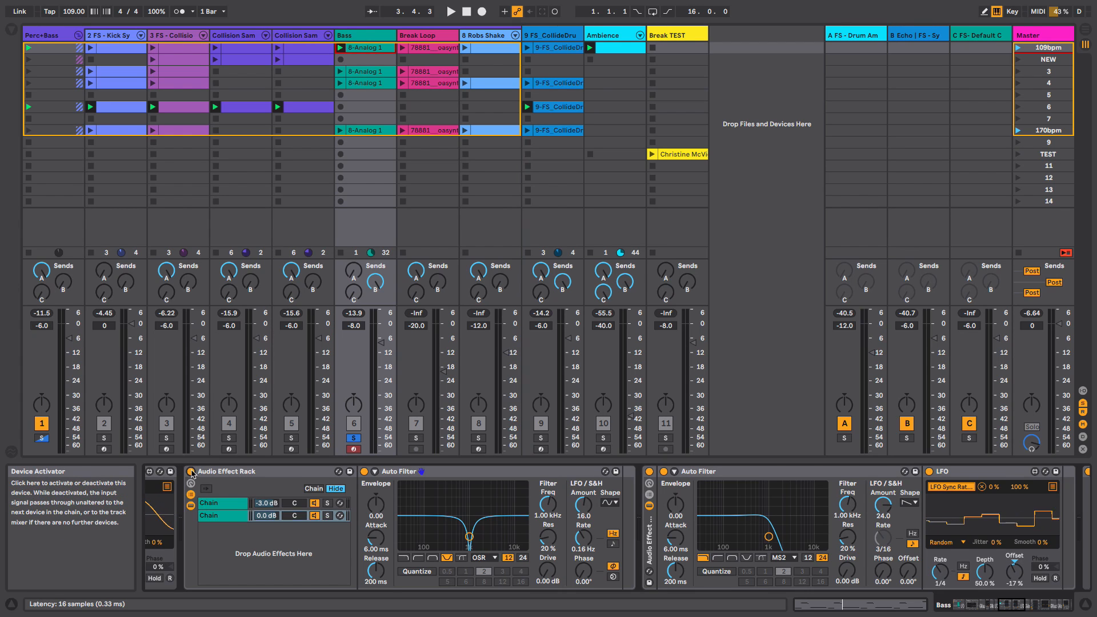
key(space)
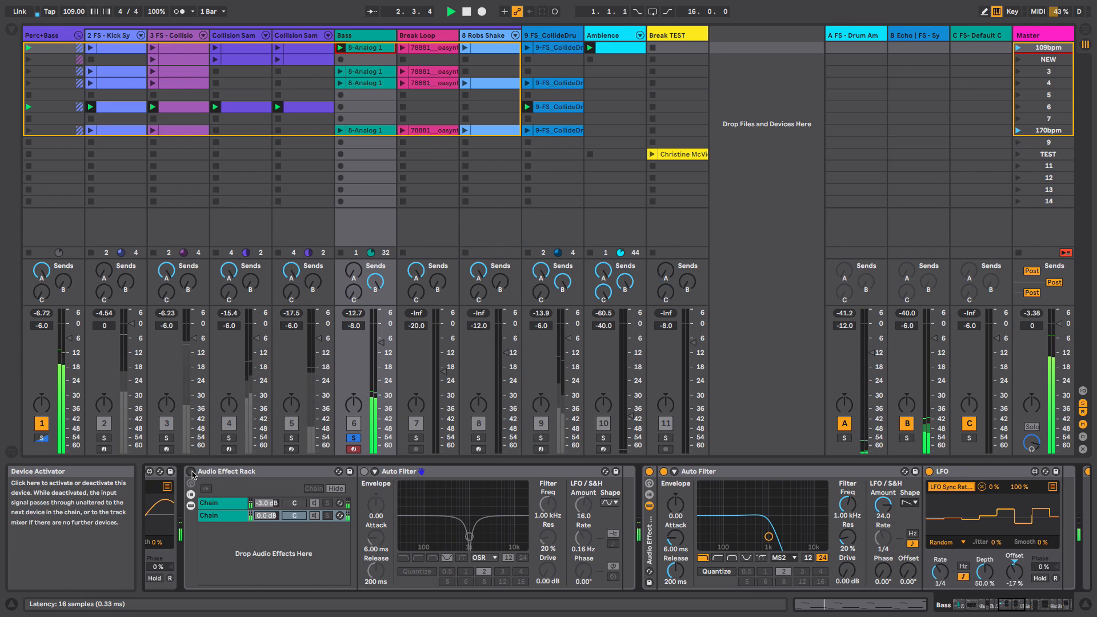
click(191, 472)
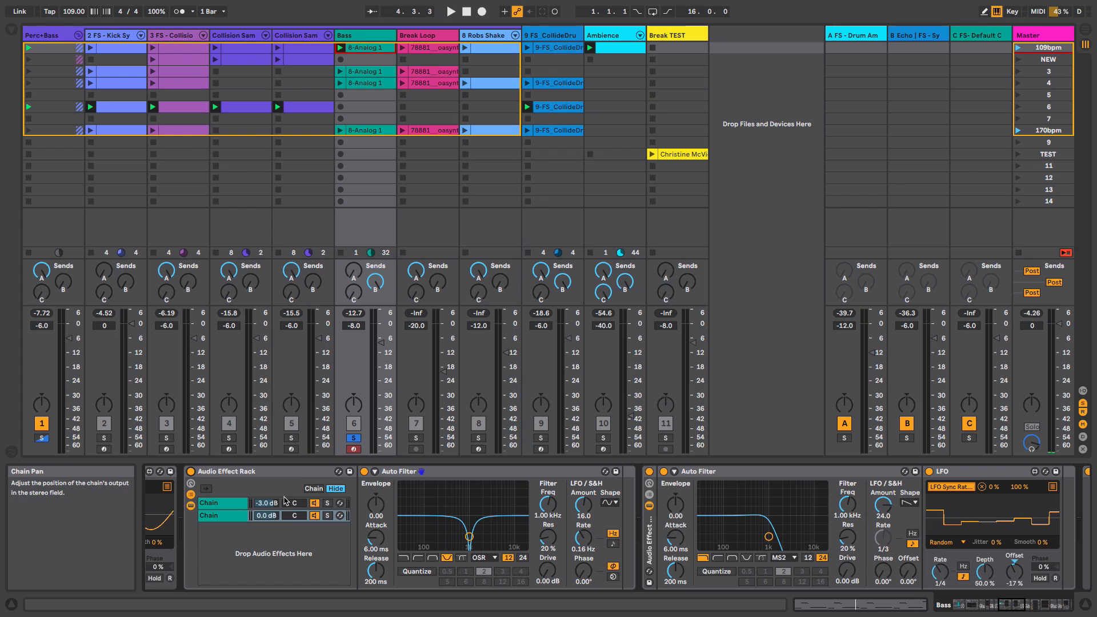
- Scroll to the next Audio Effect Rack and toggle it off and back on during playback before stopping
drag(1024, 605, 1034, 607)
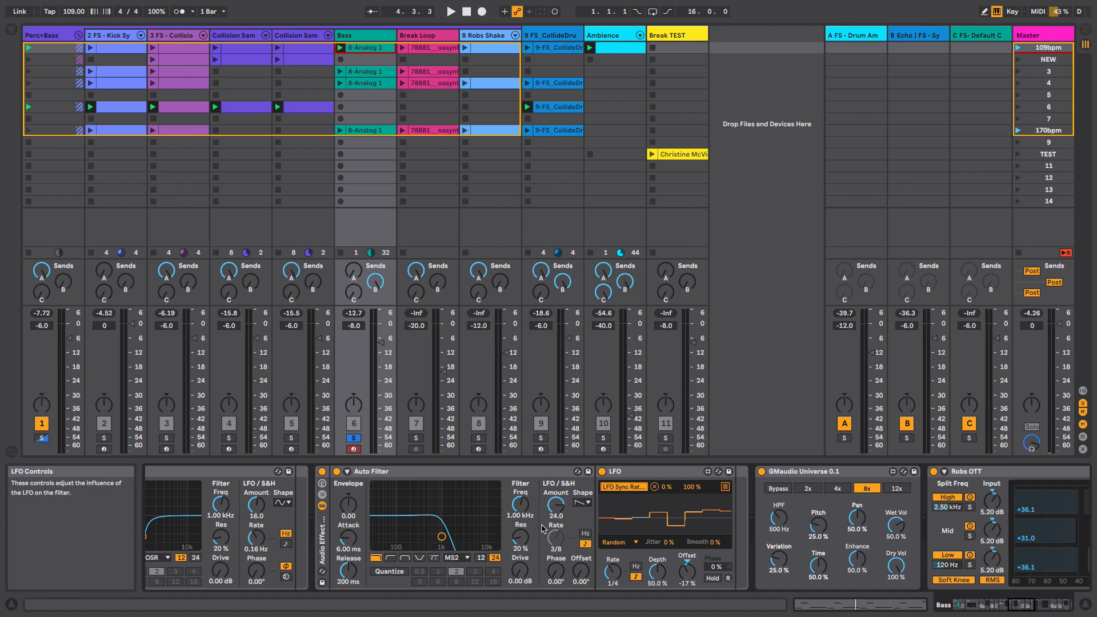
key(space)
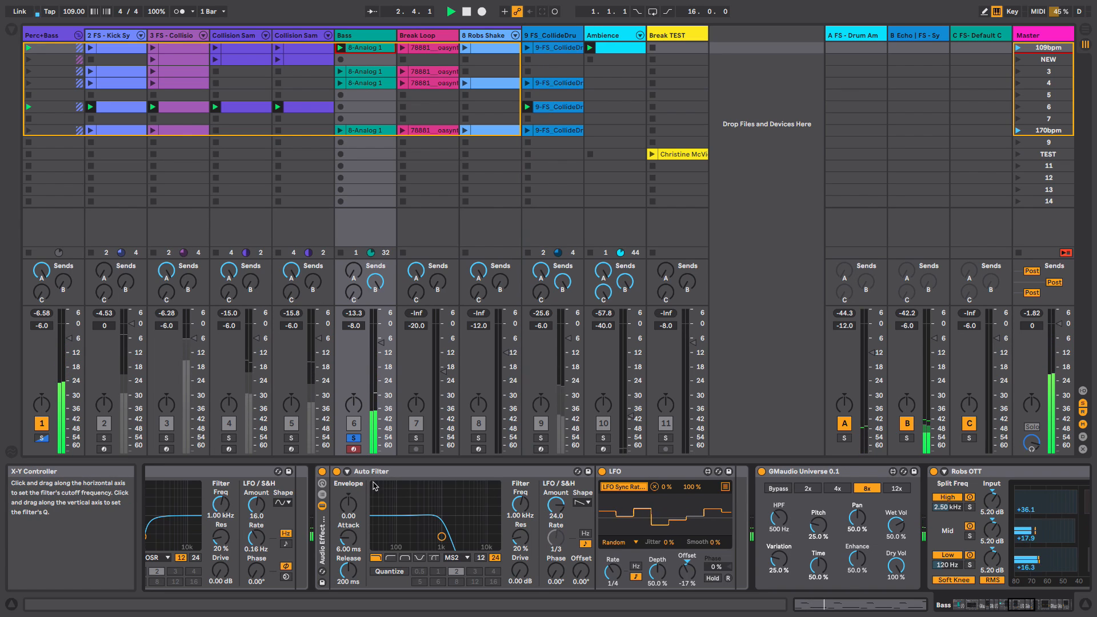
click(322, 472)
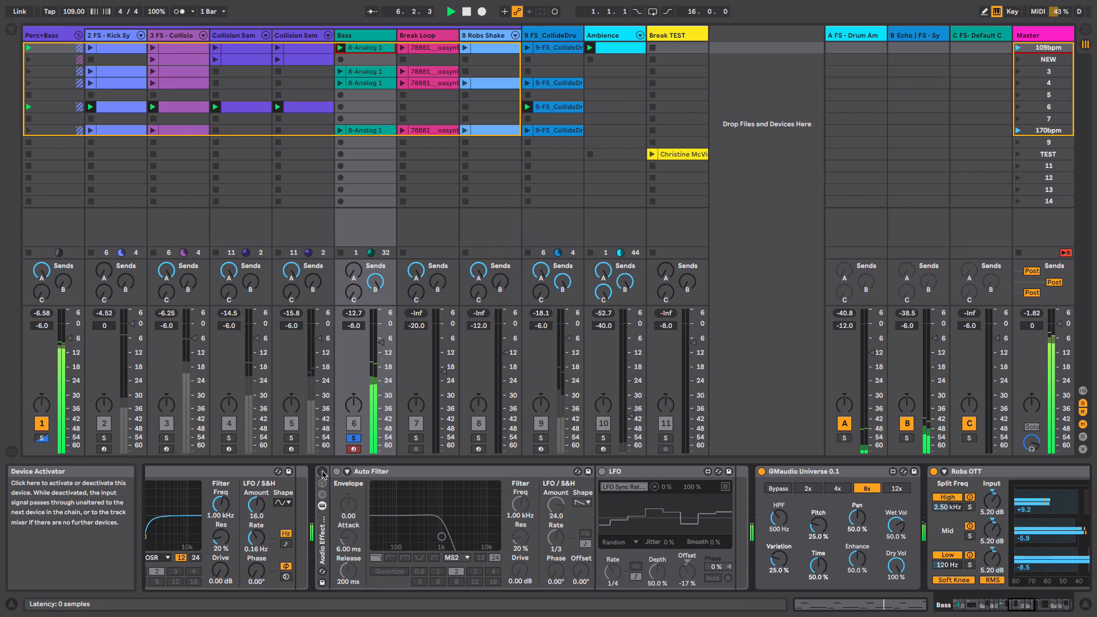
click(322, 472)
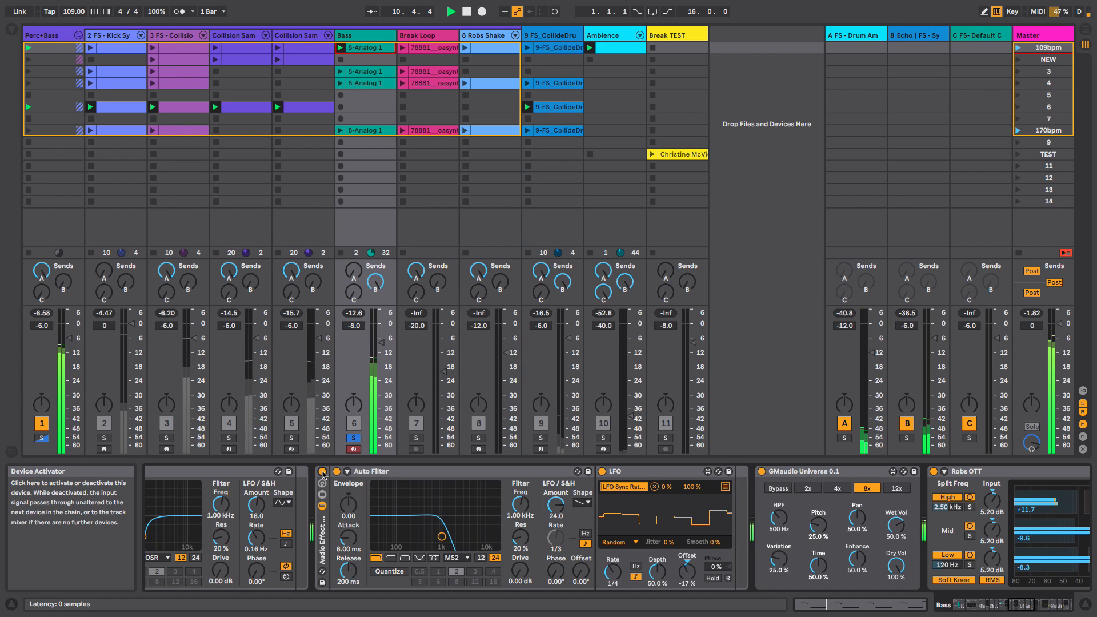
key(space)
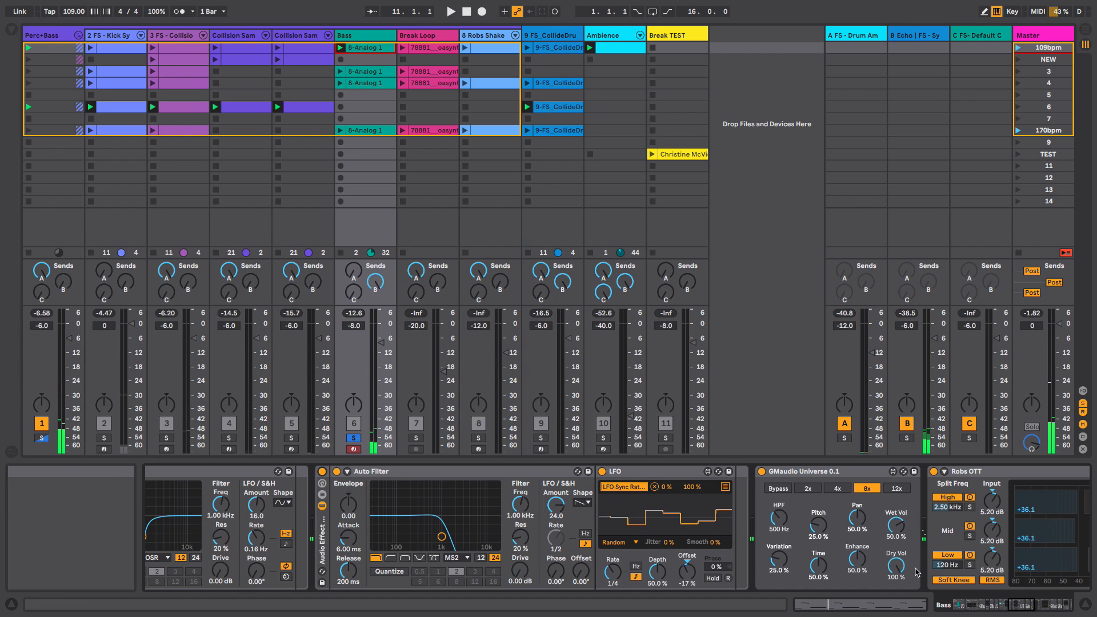
- Scroll the device chain along to the GMaudio Universe device while playing the Bass clip
click(1016, 608)
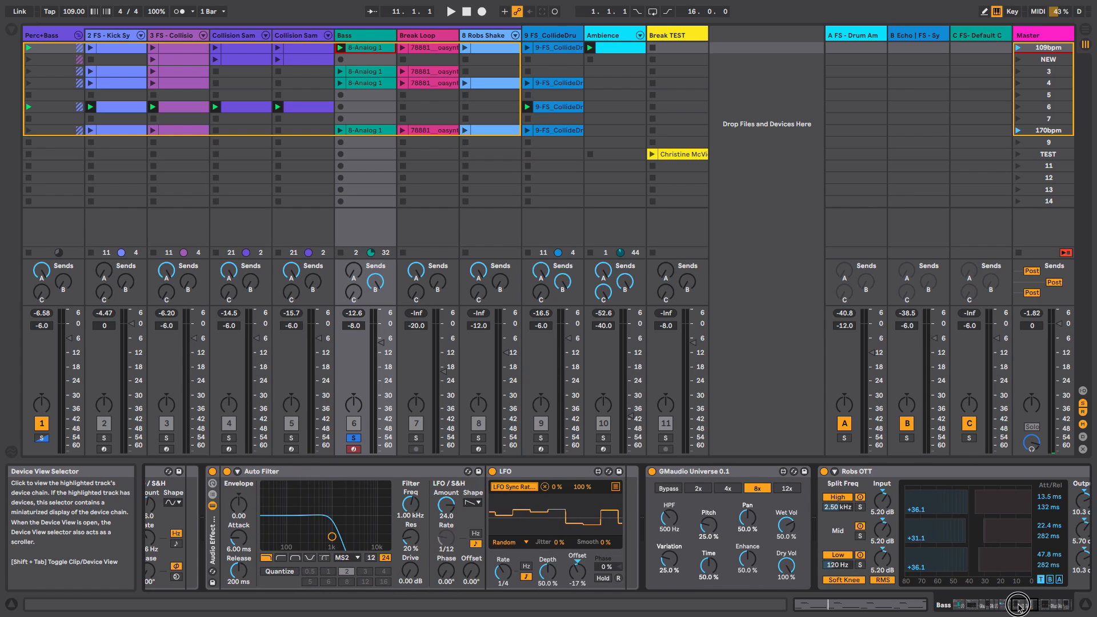
click(1017, 607)
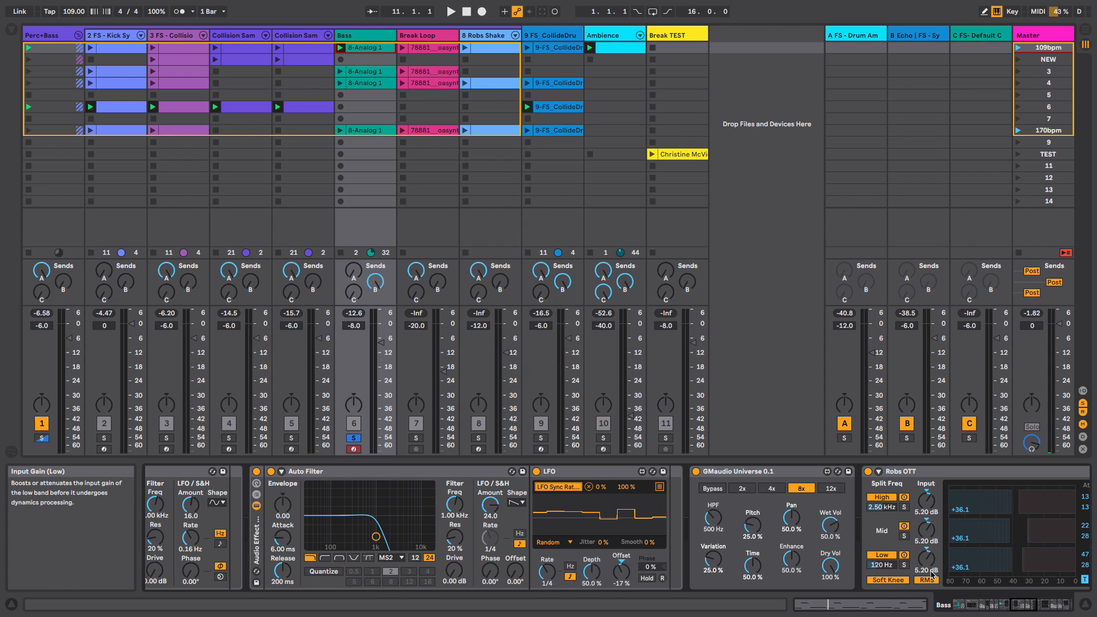
key(space)
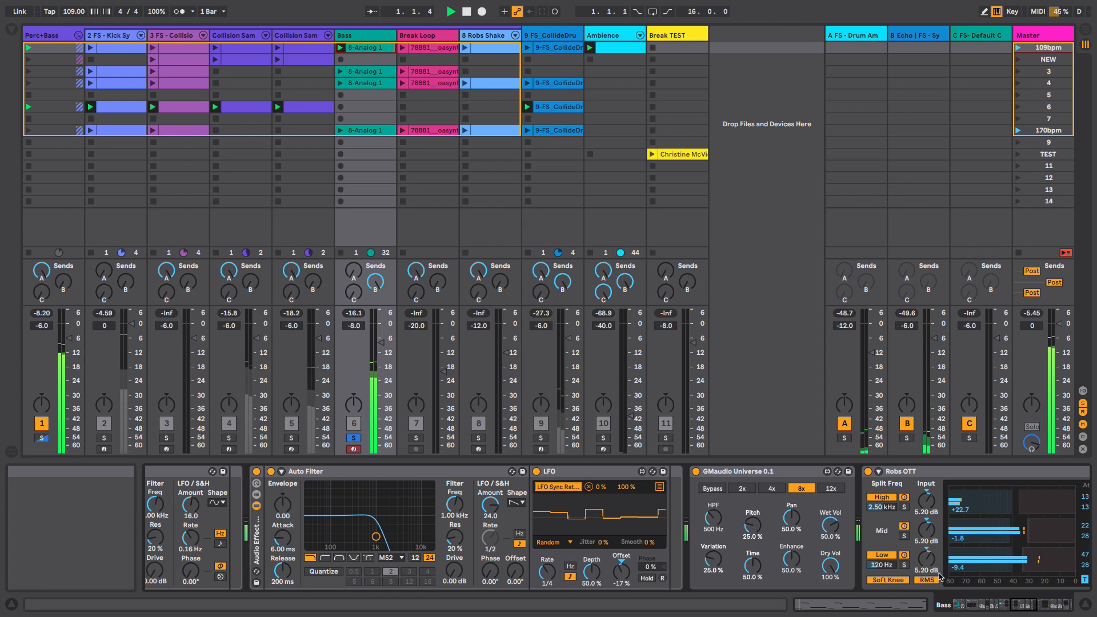
click(1020, 607)
click(1020, 607)
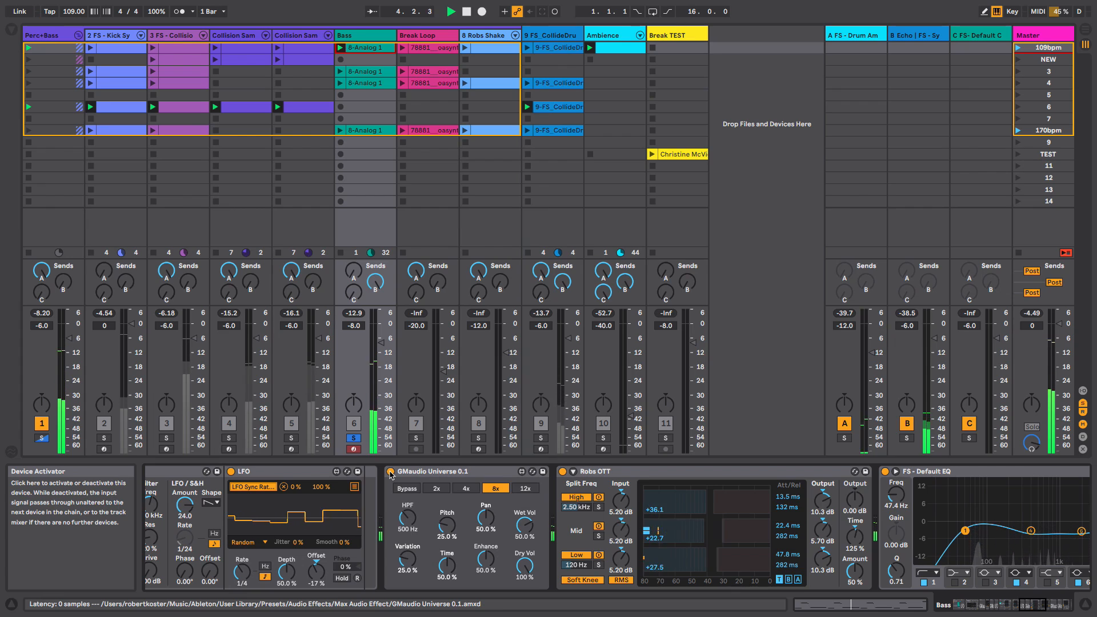
key(space)
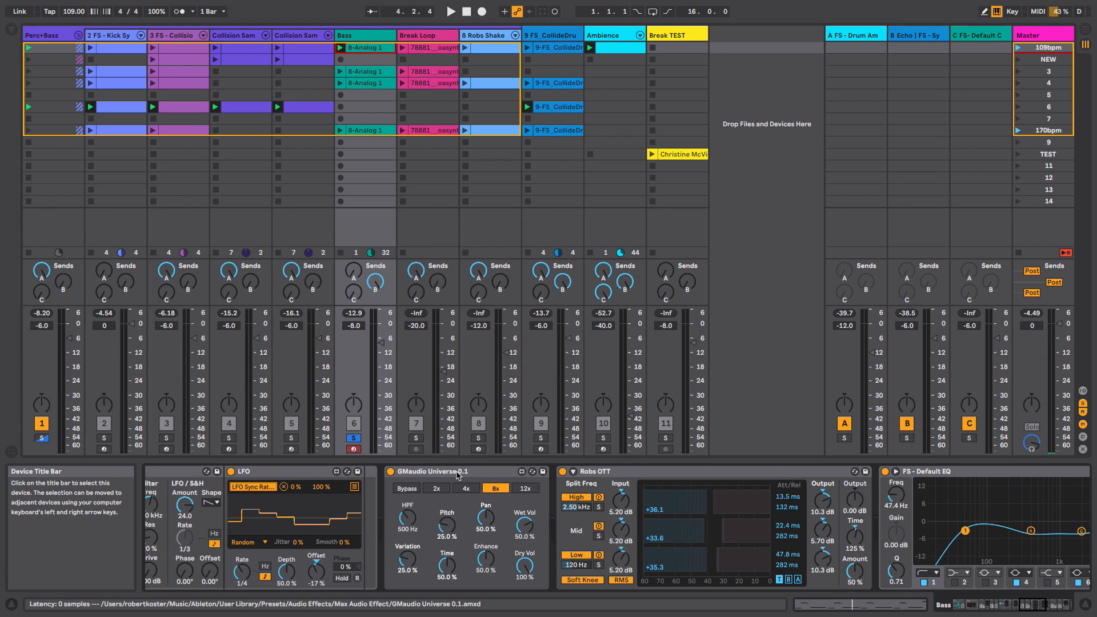
- Audition GMaudio Universe during playback by switching its mode to 12x and back to 8x and briefly bypassing it
click(458, 472)
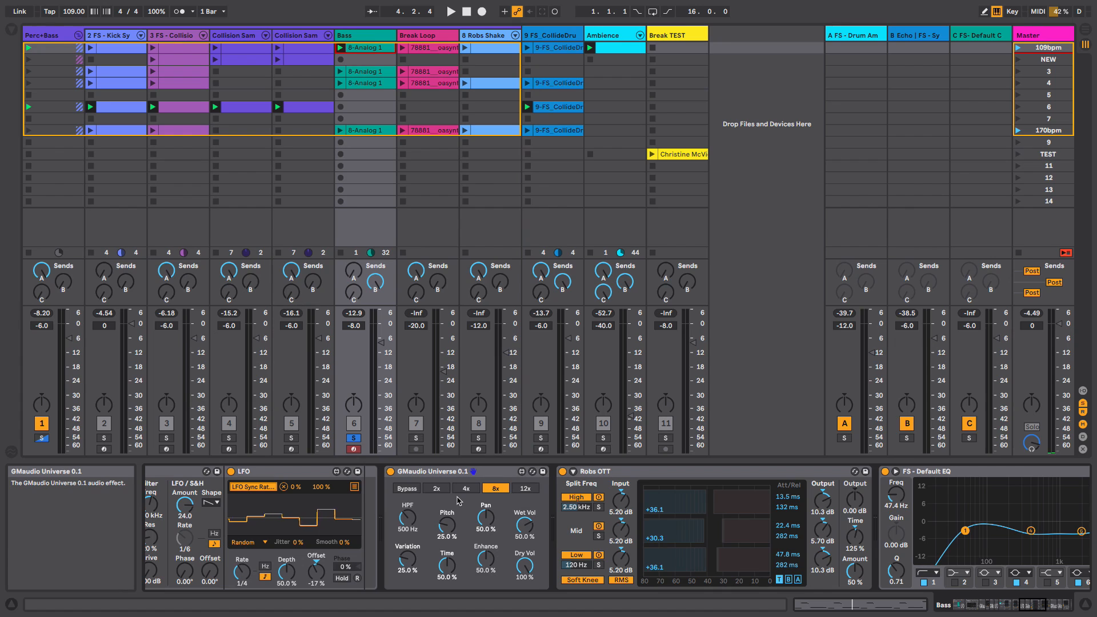
key(space)
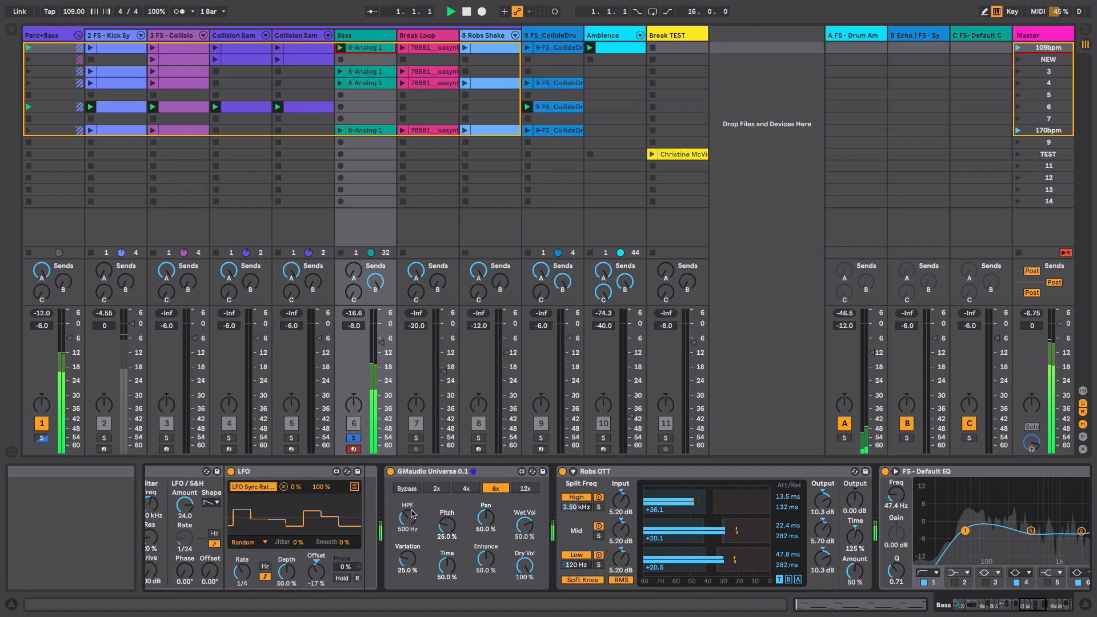
click(523, 490)
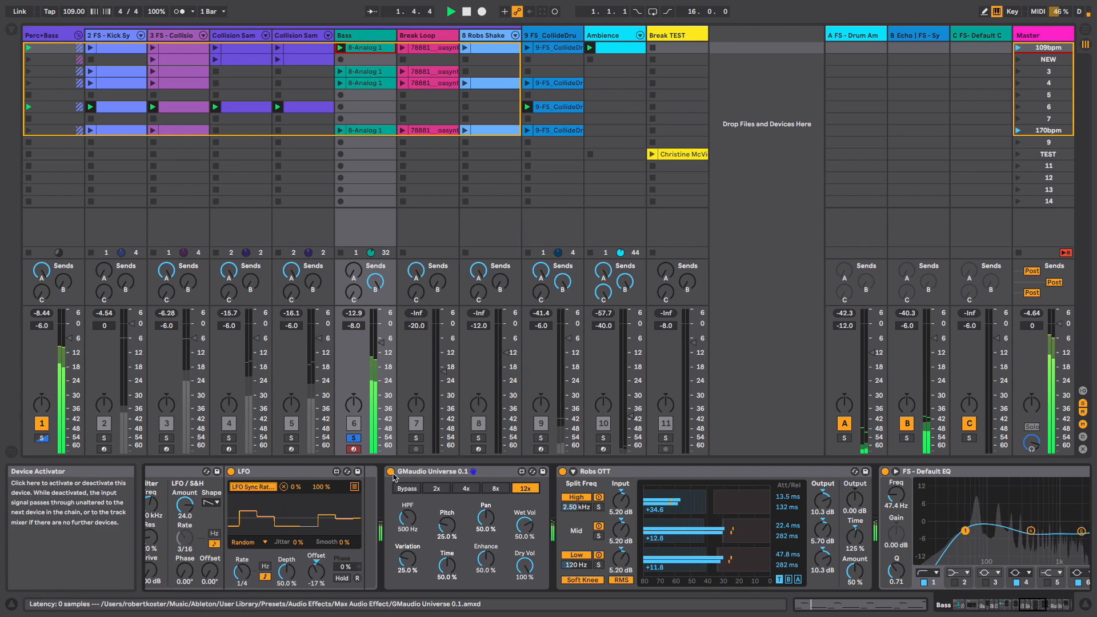
click(493, 489)
click(391, 472)
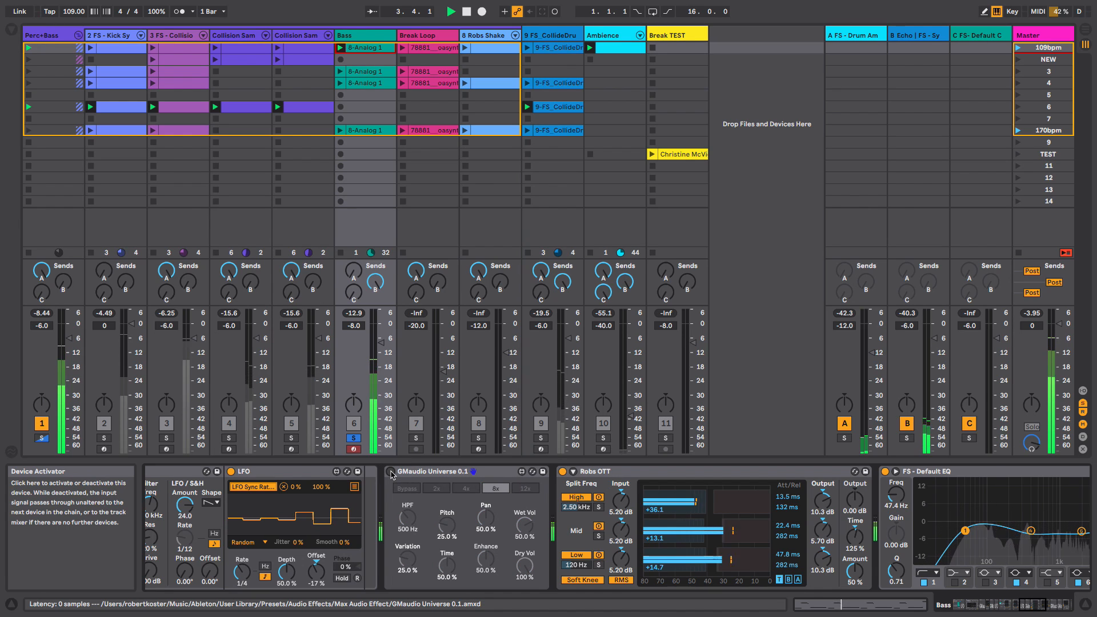
click(391, 471)
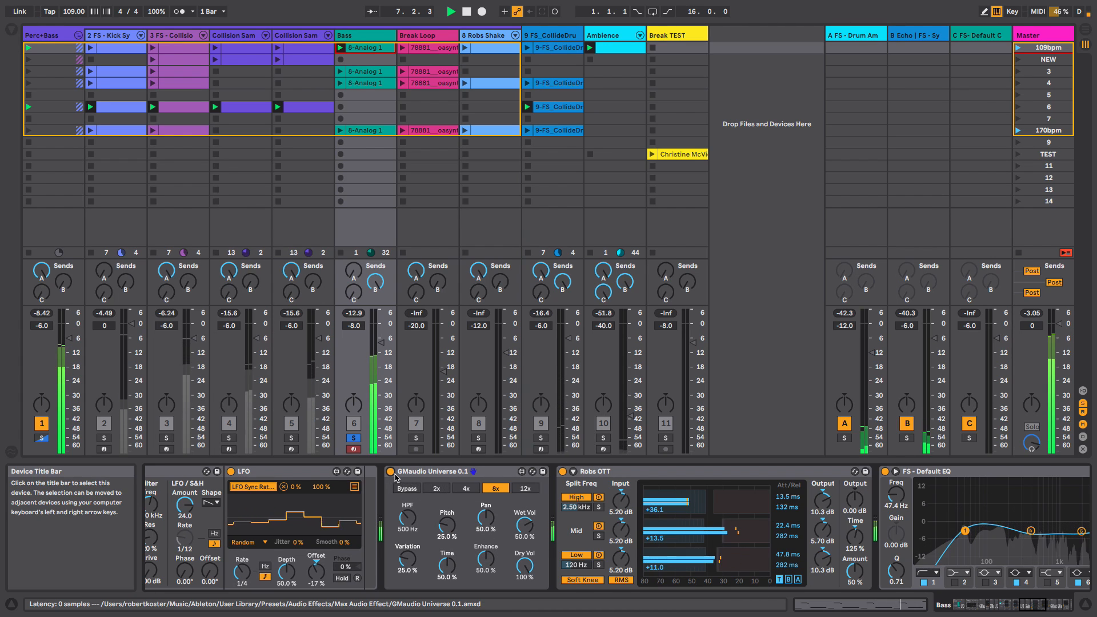
key(space)
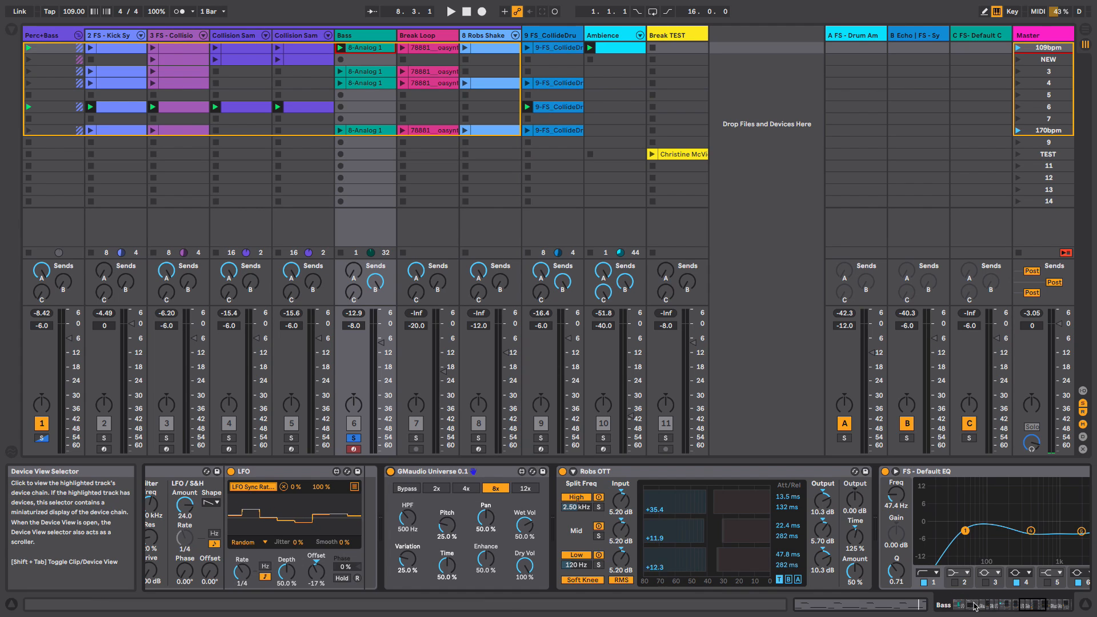
- Scroll to the GMaudio Noizyer and TransD devices, unsolo the Bass track and launch the 109bpm scene
drag(972, 606, 1060, 606)
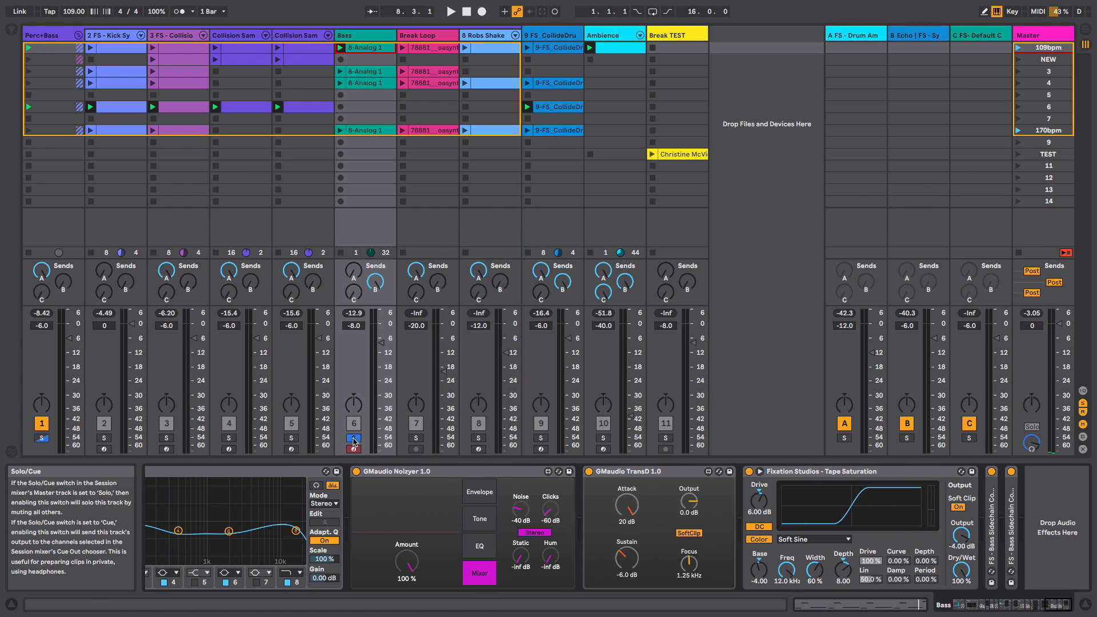
click(354, 438)
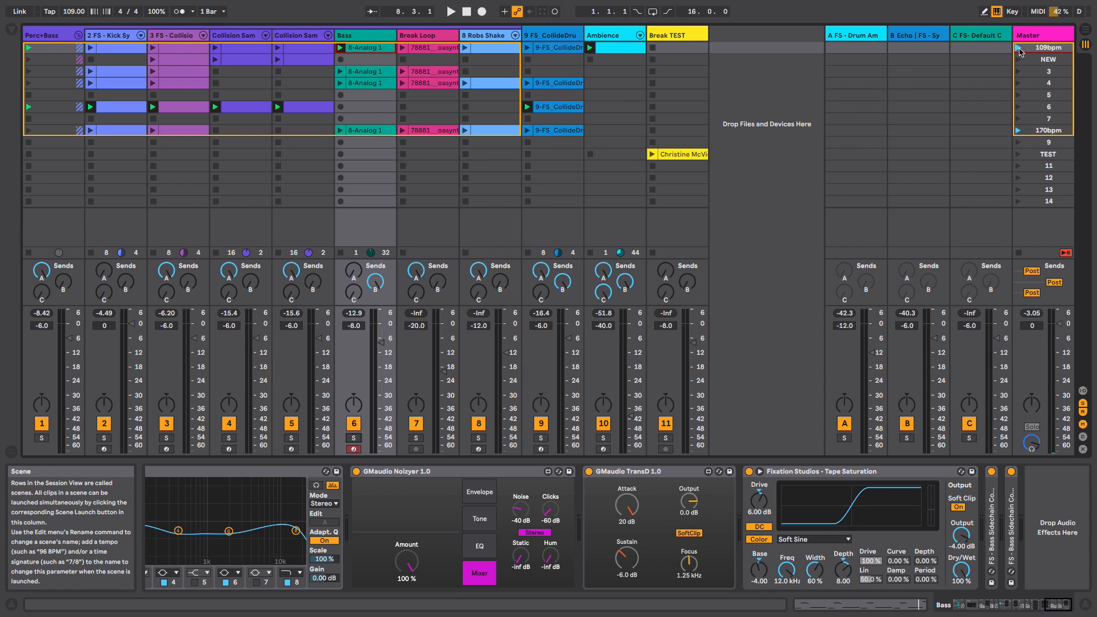
click(1018, 48)
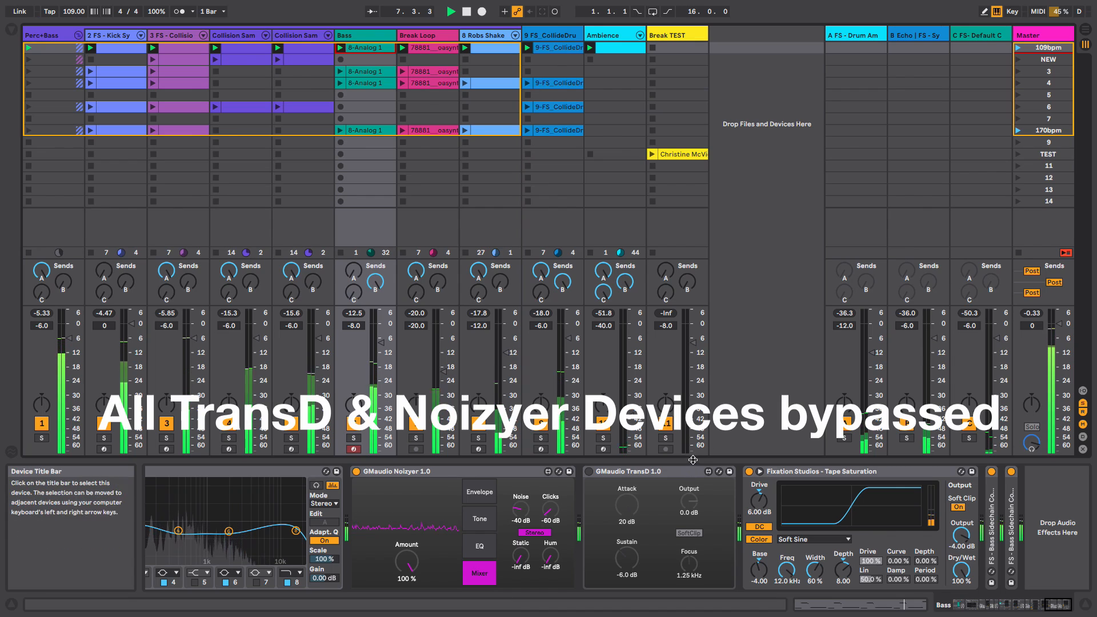
- Bypass the GMaudio Noizyer device on the Bass track during playback
click(357, 472)
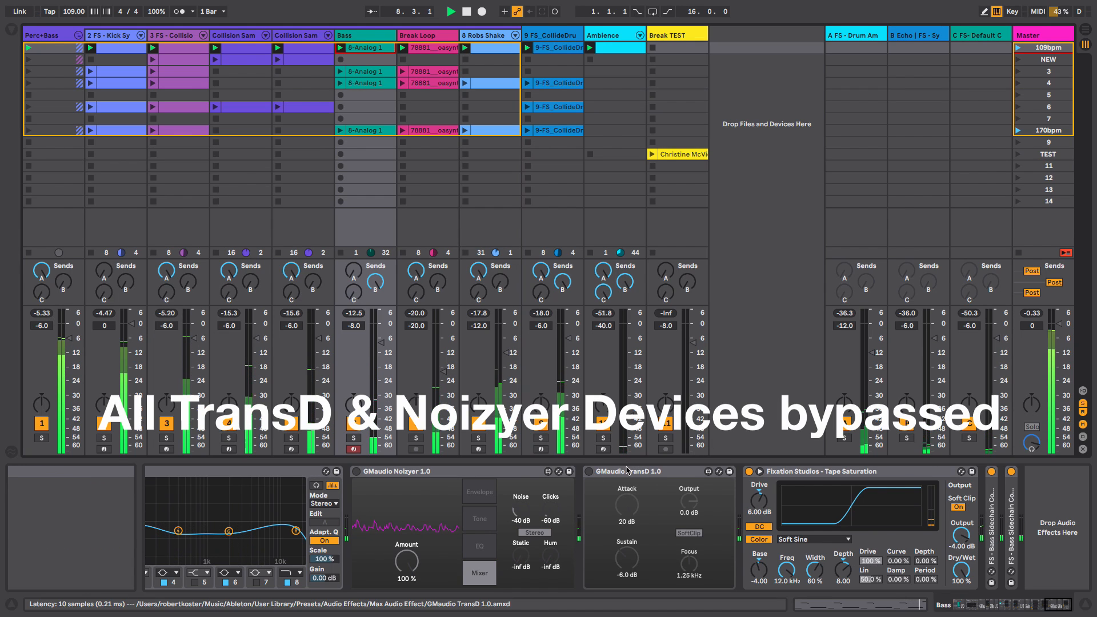
click(1028, 12)
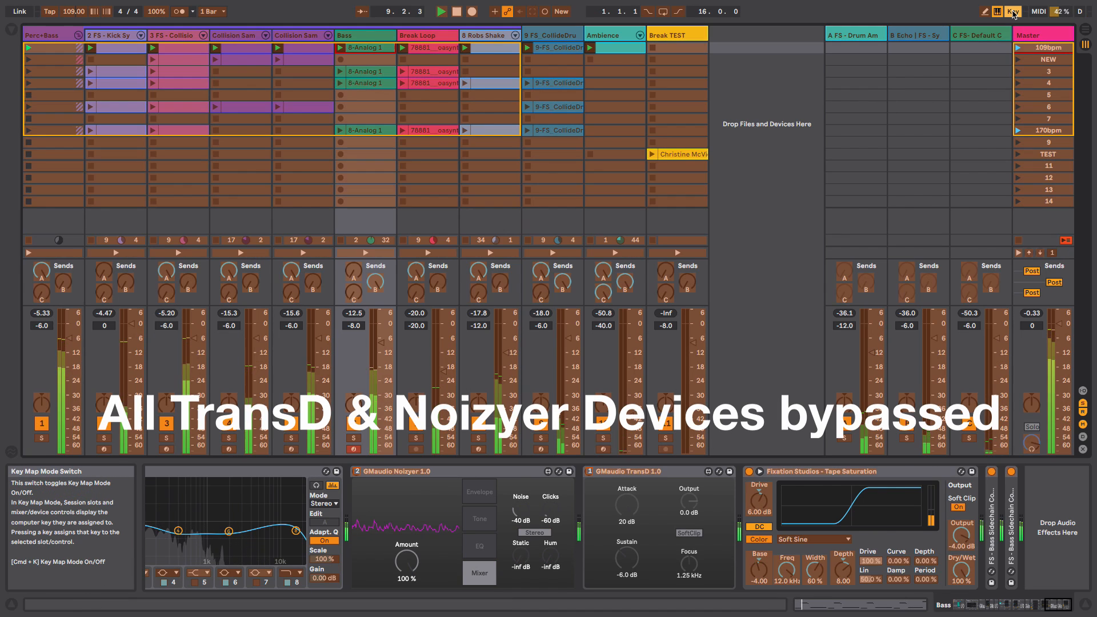
click(1028, 13)
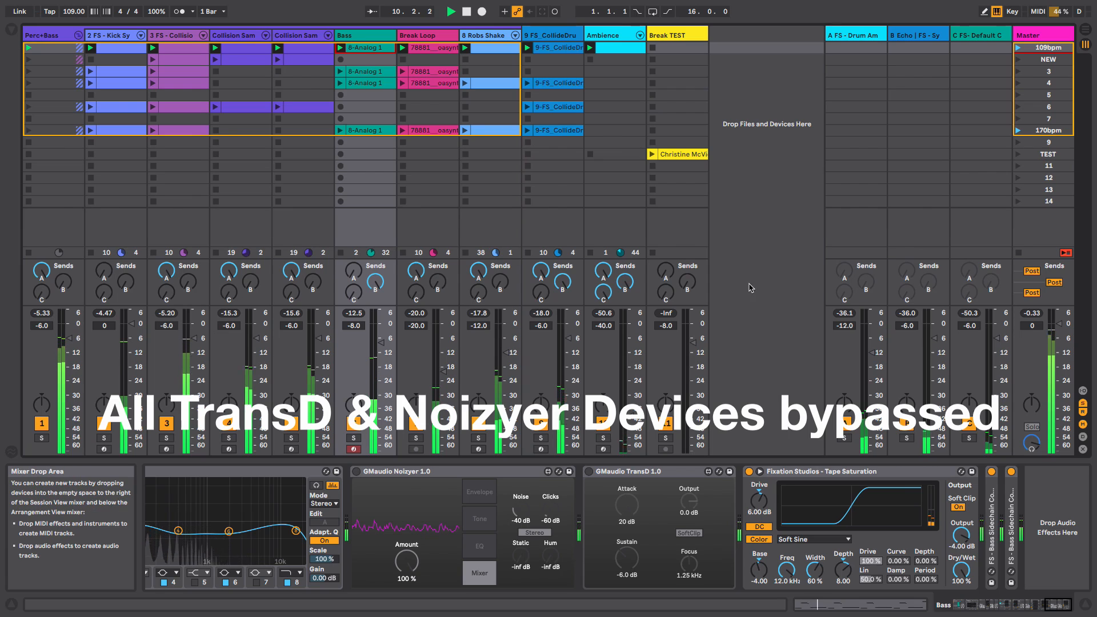